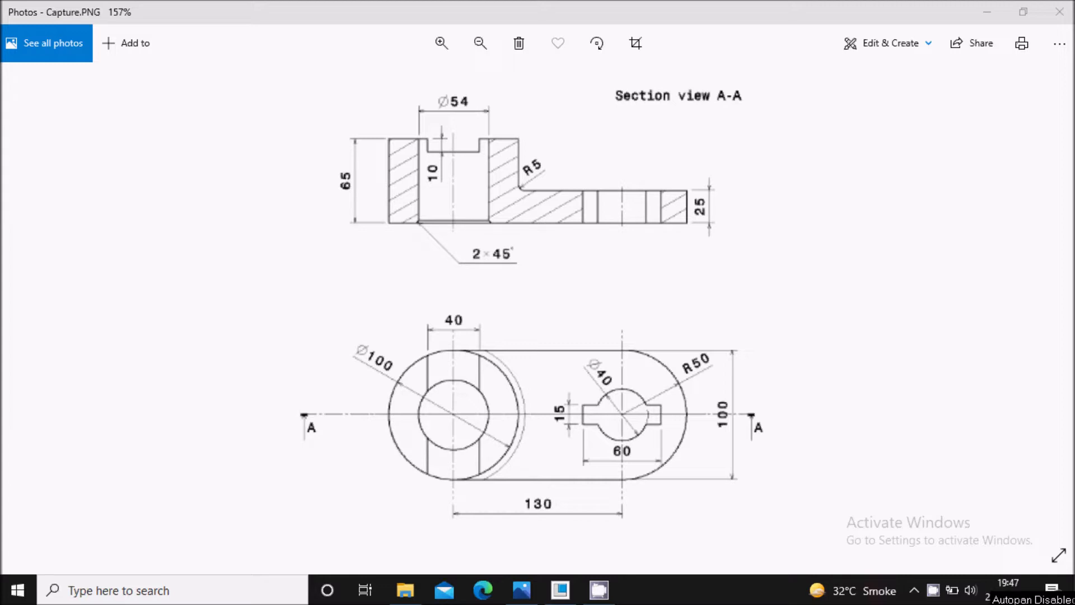
Switch to Creo Parametric and start a new solid part named 00001 without the default template.
left_click(560, 590)
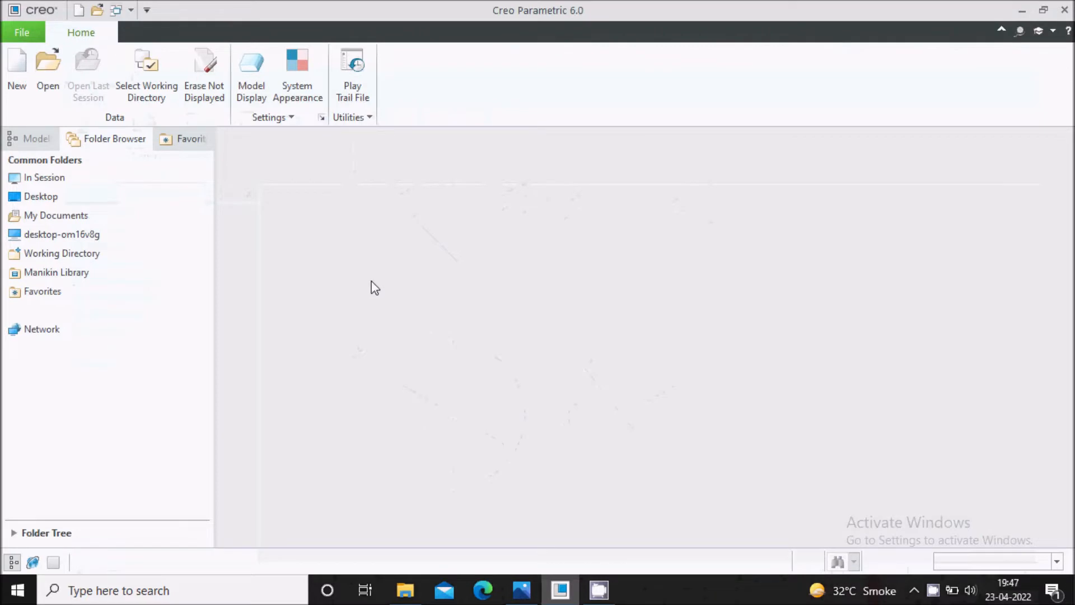
left_click(17, 78)
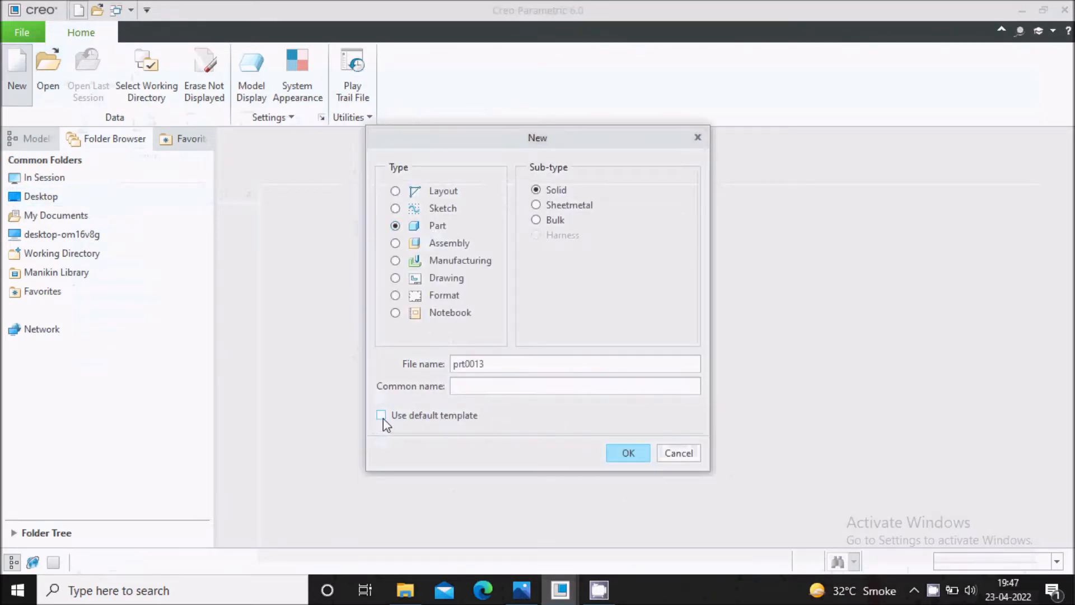
left_click_drag(495, 368, 422, 364)
type("00001")
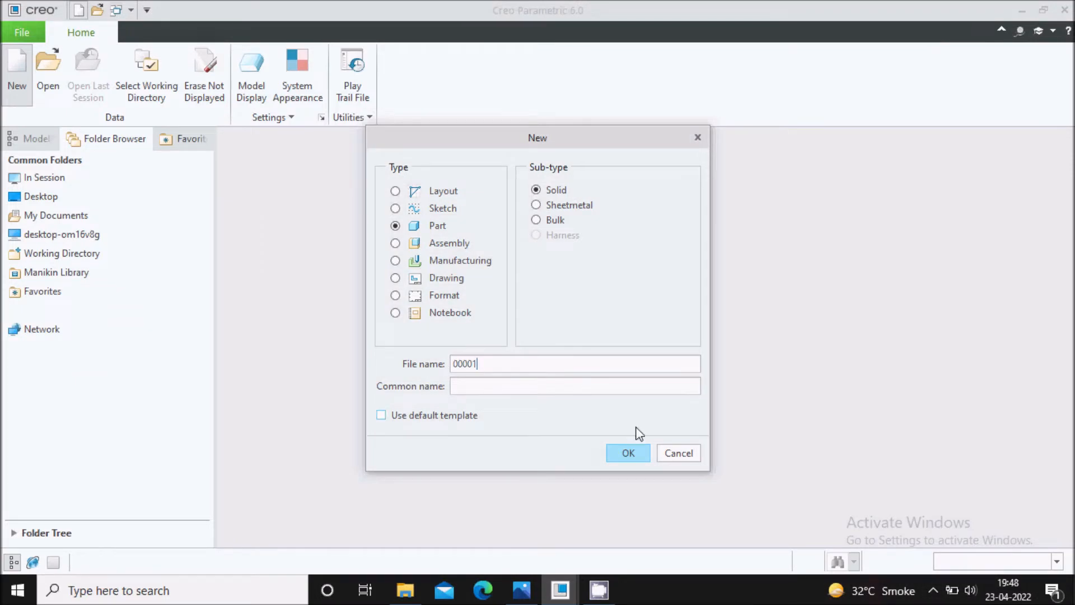
left_click(621, 452)
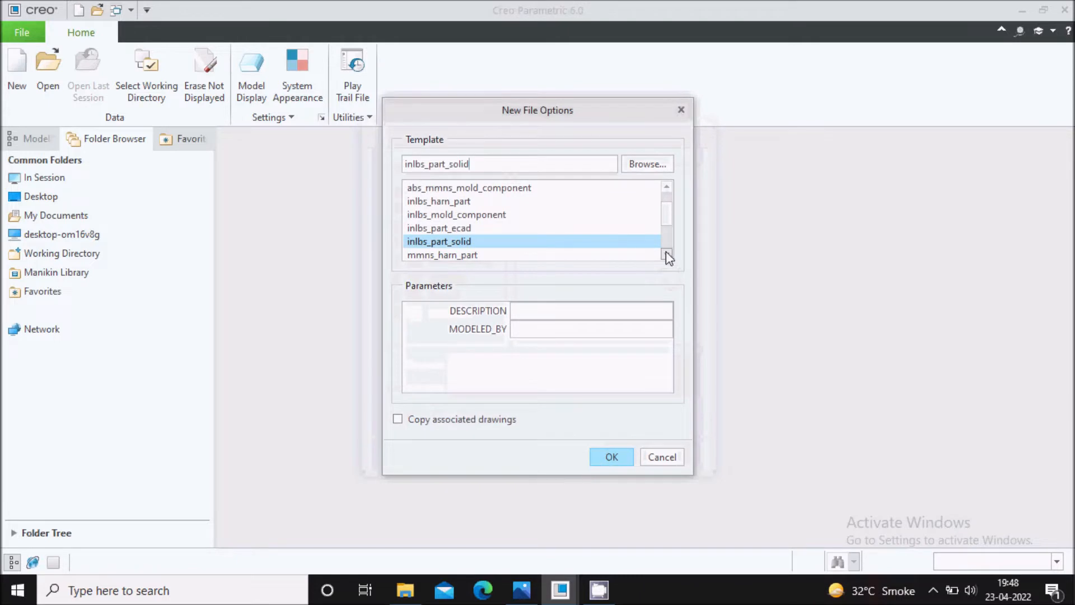
Create the part from the mmns_part_solid template.
left_click(667, 256)
left_click(667, 256)
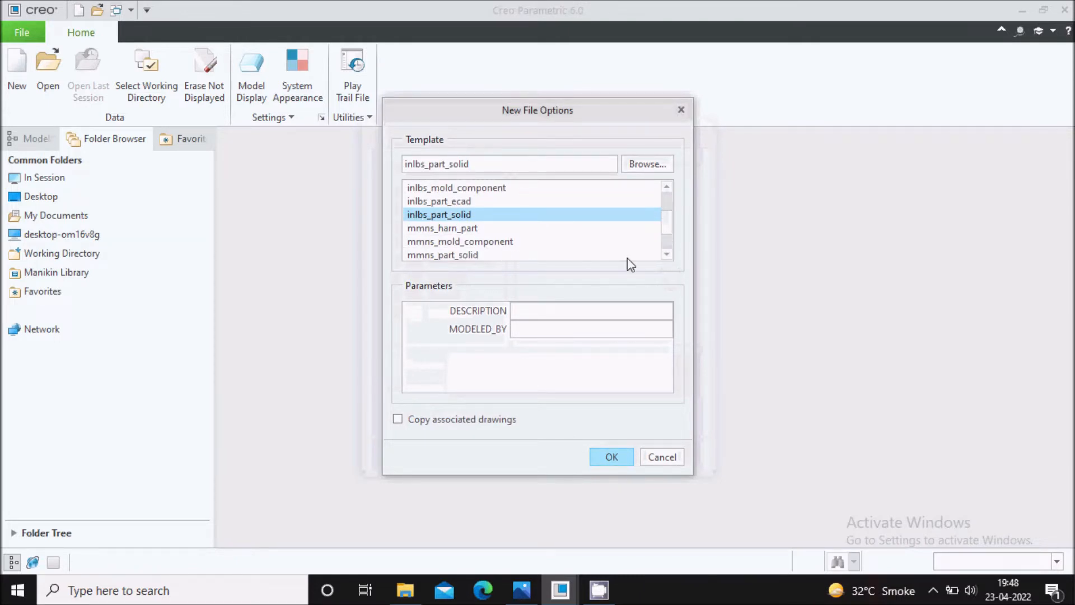
left_click(458, 255)
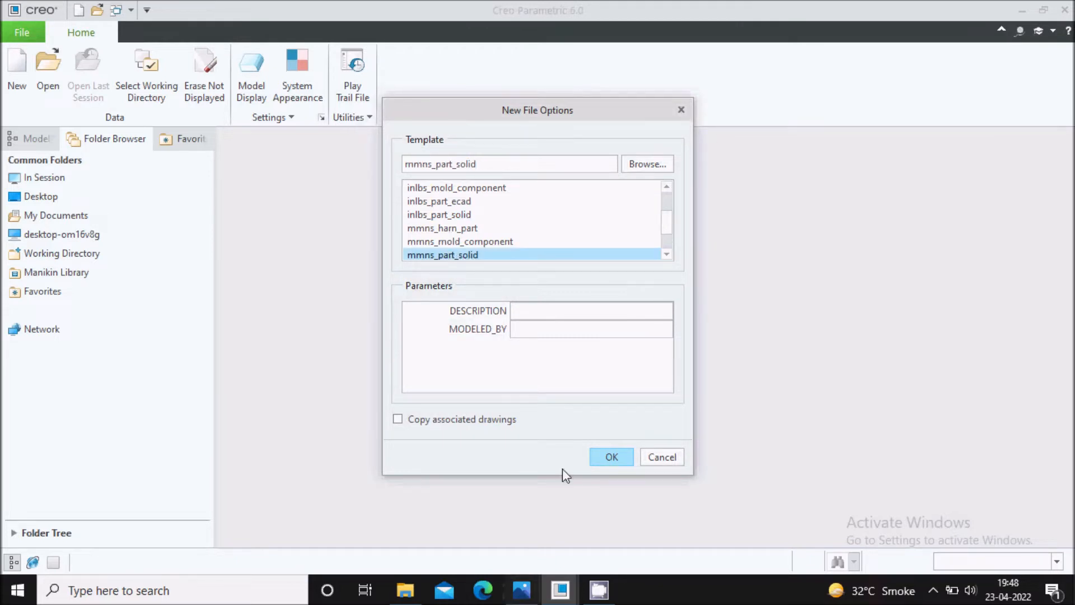
left_click(612, 455)
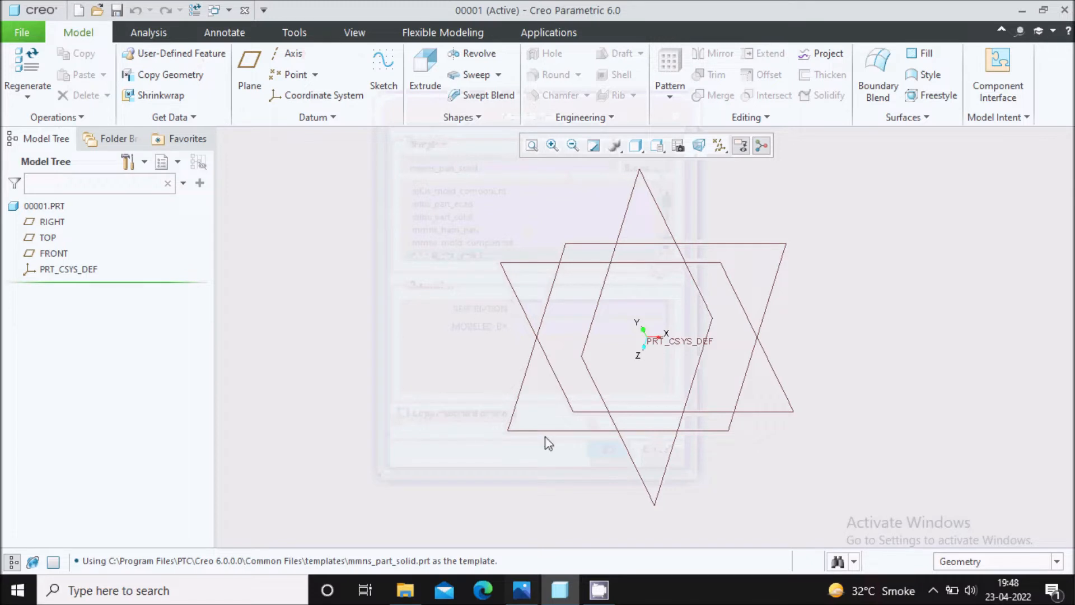
Check the reference drawing in Photos, return to Creo Parametric and start a sketch on the TOP plane, viewed face-on.
left_click(521, 594)
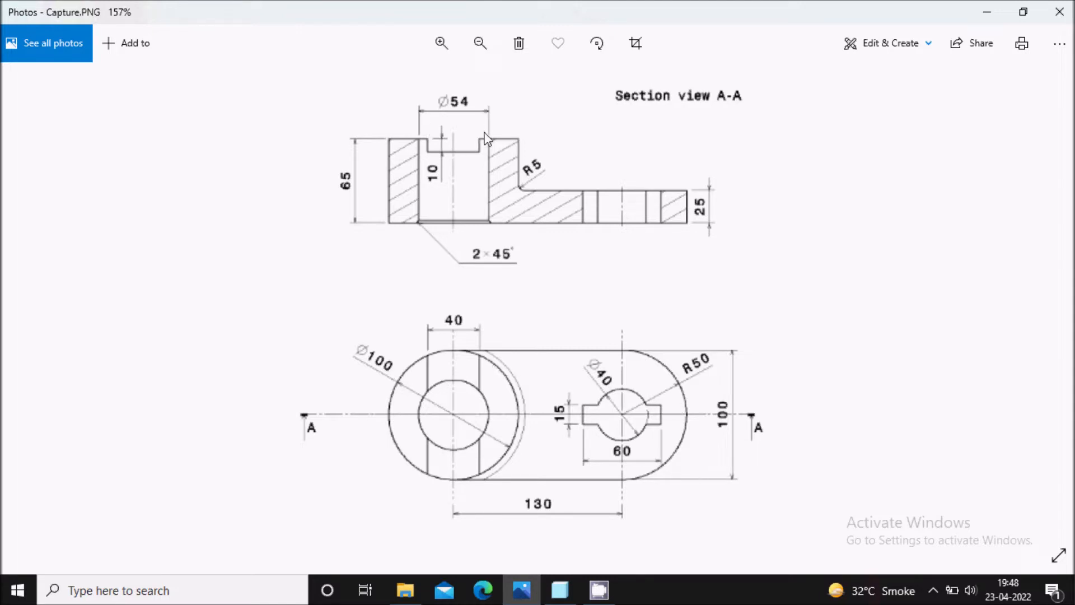
left_click(560, 590)
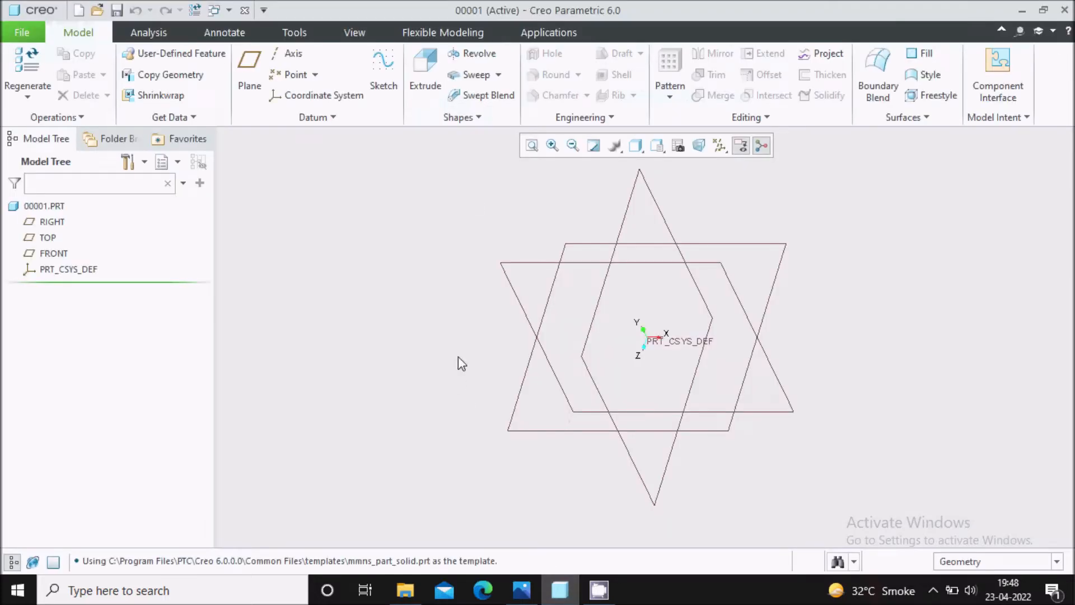
left_click(383, 72)
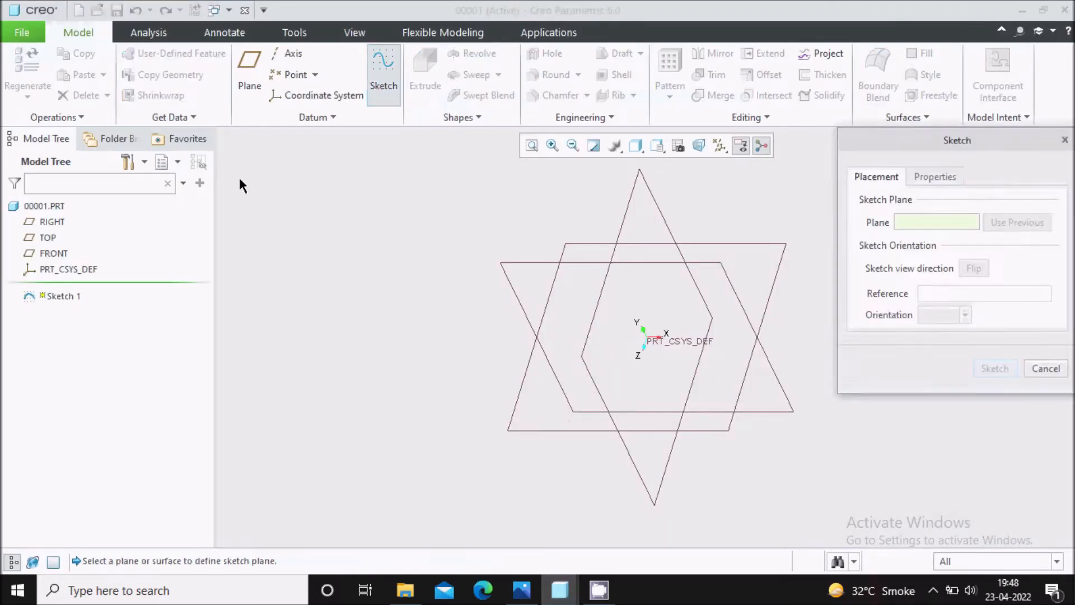
left_click(48, 238)
left_click(994, 368)
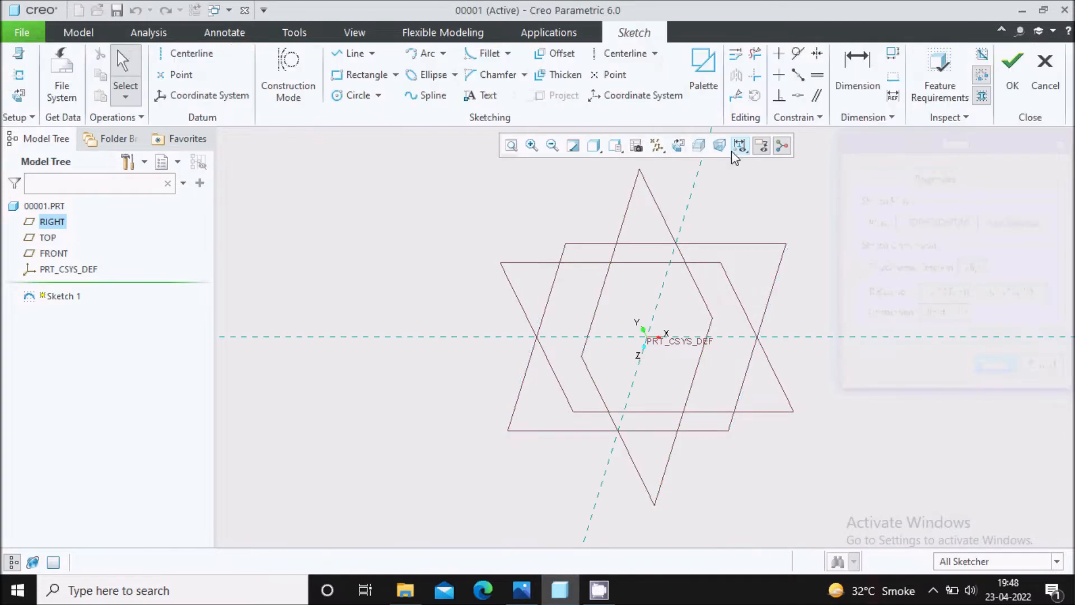
left_click(677, 146)
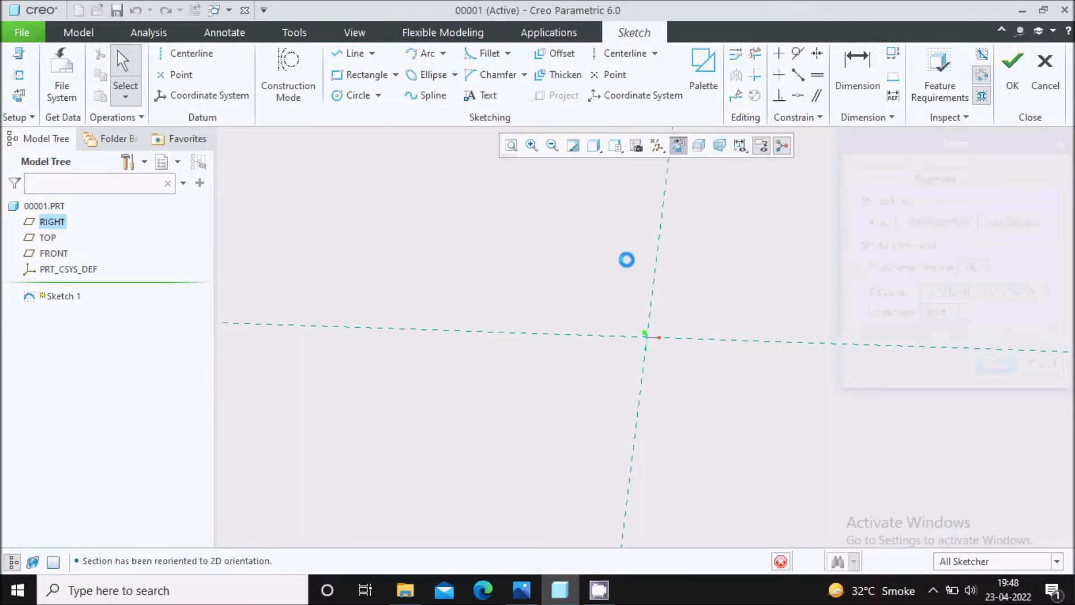
Sketch two concentric circles at the origin, about 198 mm and 302 mm in diameter.
left_click(345, 97)
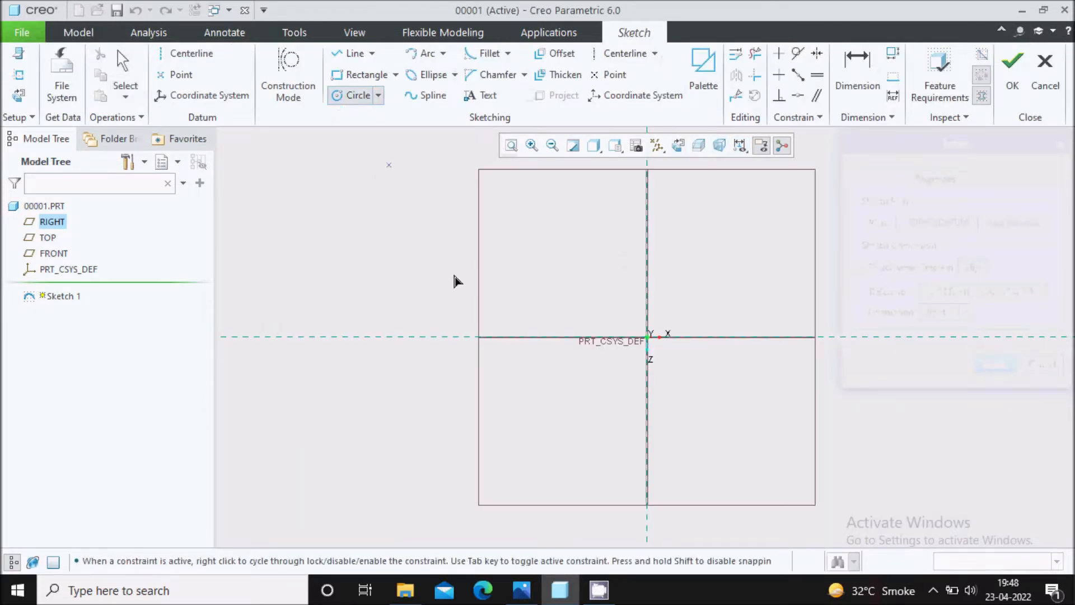
left_click(648, 337)
left_click(676, 395)
left_click(647, 337)
left_click(701, 424)
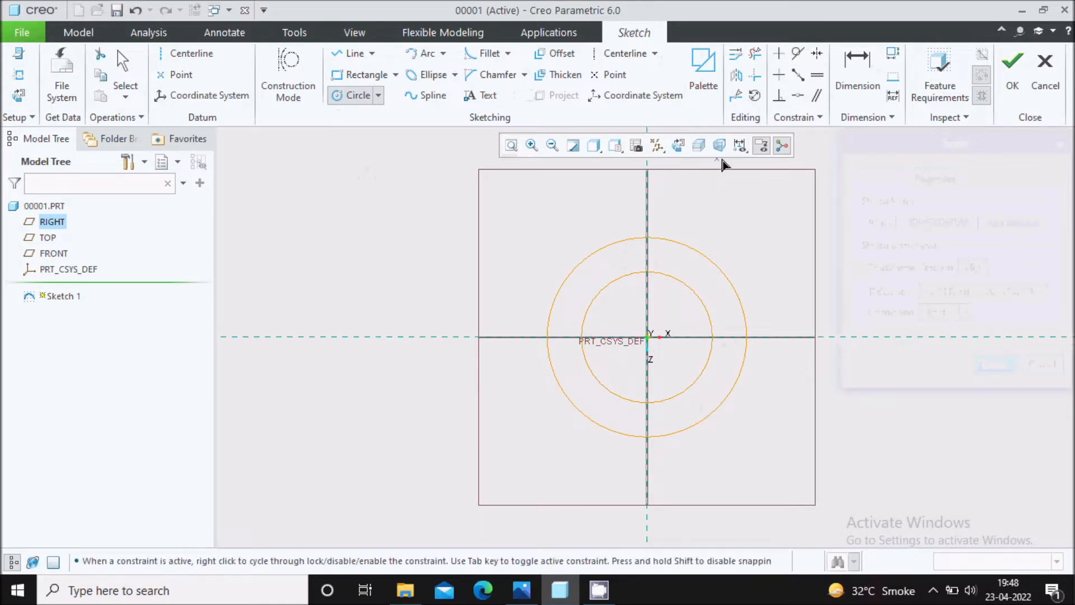
Turn off the display of all datum planes, axes, points and coordinate systems.
left_click(658, 146)
left_click(679, 166)
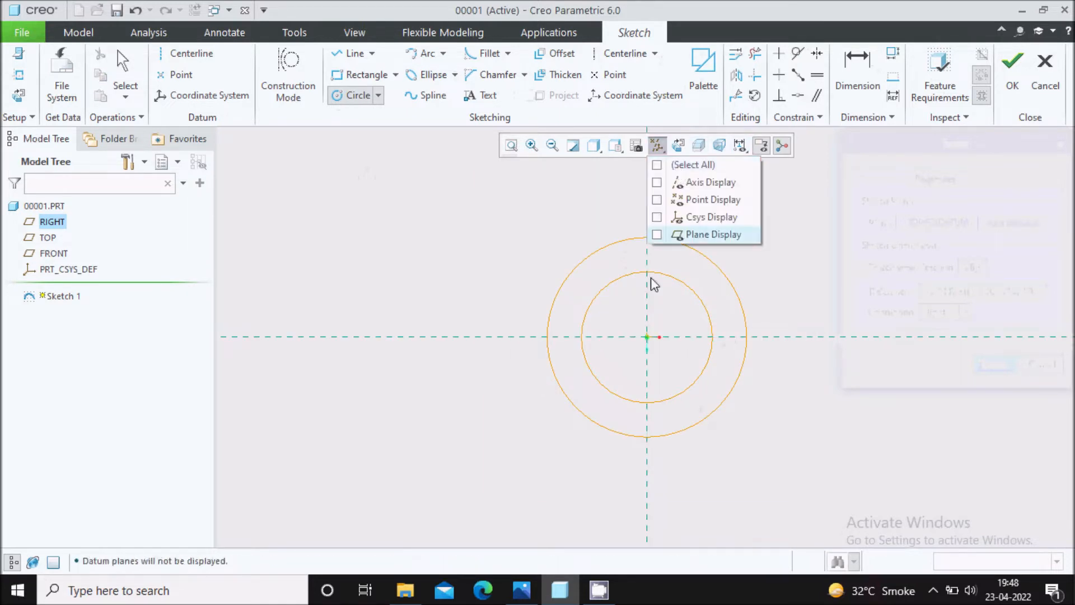
left_click(760, 436)
Sketch a third circle on the horizontal reference about 607 mm right of the origin, equal in size to the outer circle.
scroll(502, 378, "up", 3)
scroll(658, 367, "down", 2)
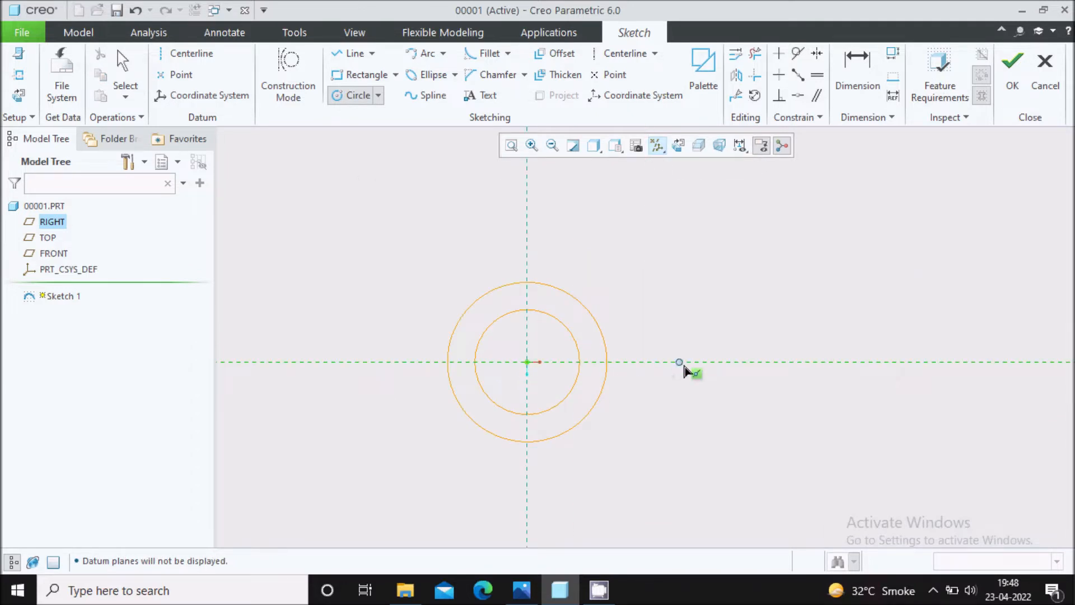
left_click(849, 363)
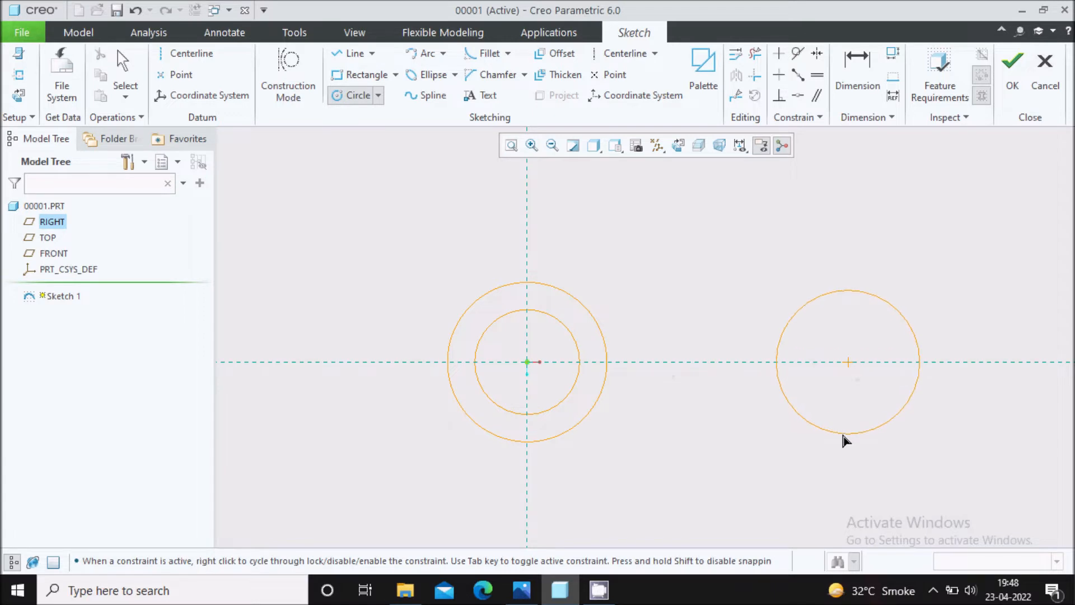
left_click(840, 441)
middle_click(611, 217)
scroll(611, 218, "up", 1)
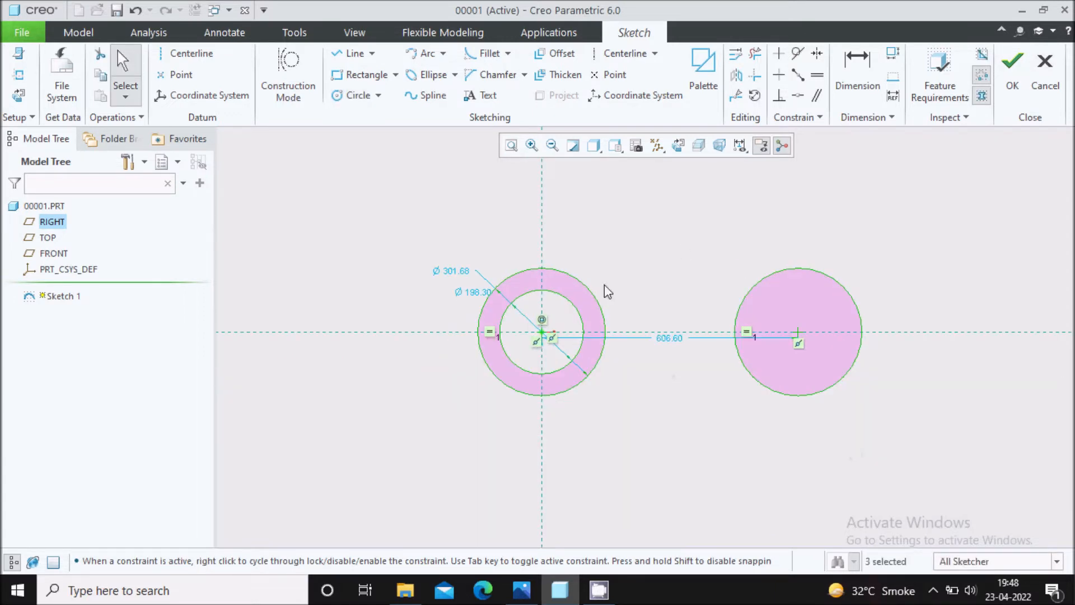
Move the outer circle's diameter dimension clear of the inner one, check the reference drawing, and set that diameter to 100 mm.
scroll(667, 380, "down", 1)
left_click_drag(408, 247, 427, 211)
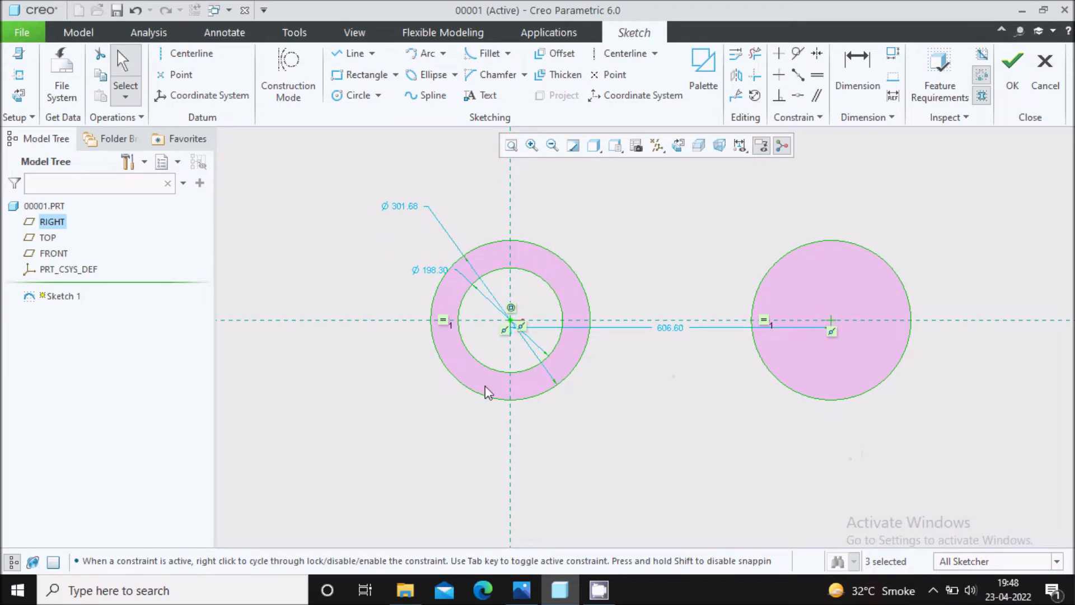
left_click(523, 593)
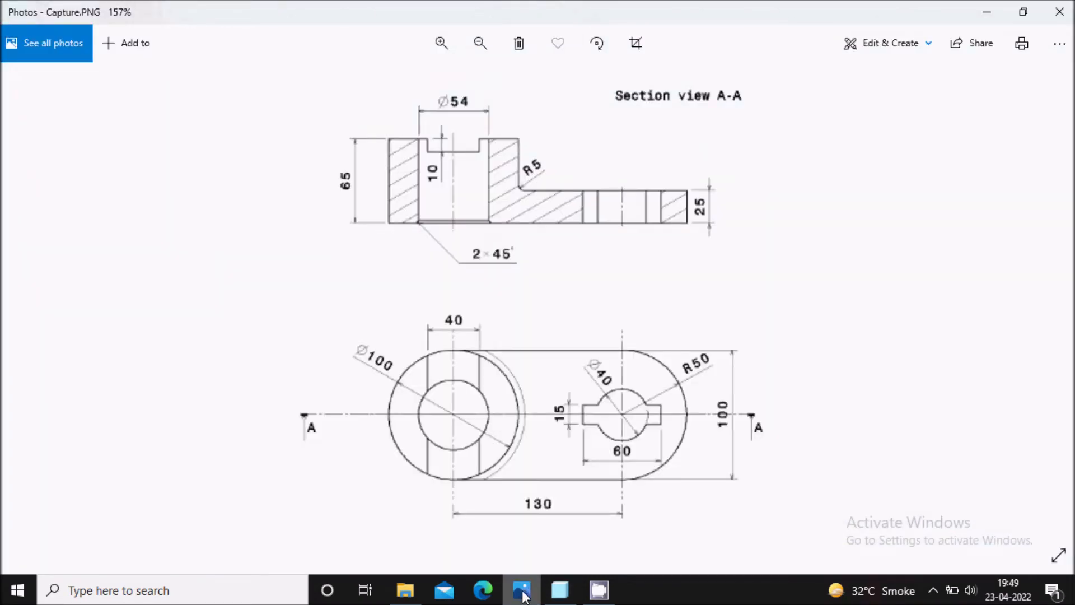
left_click(524, 593)
double_click(407, 201)
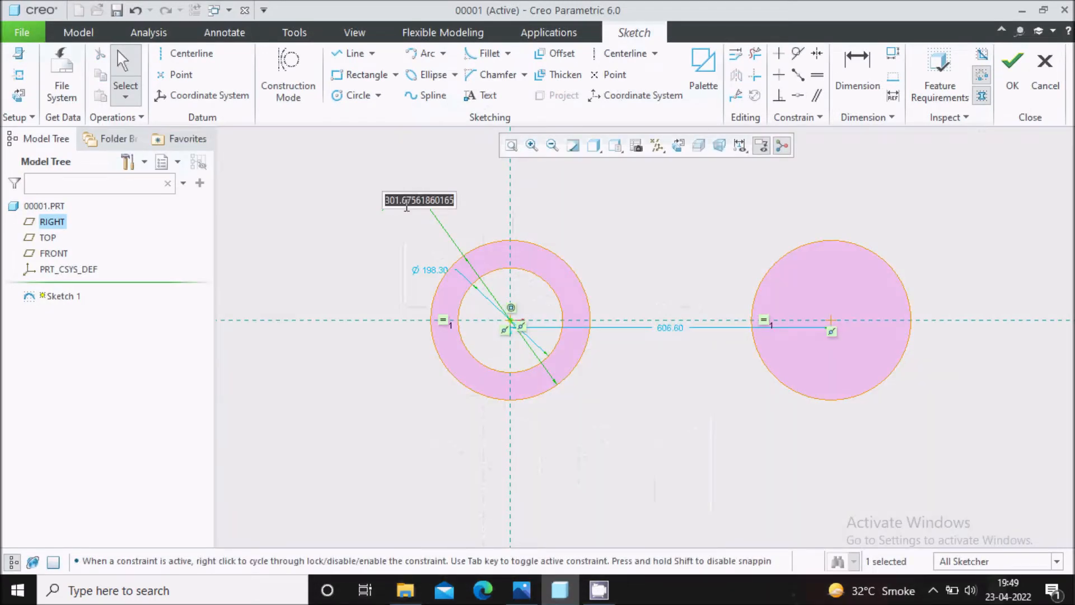
type("100")
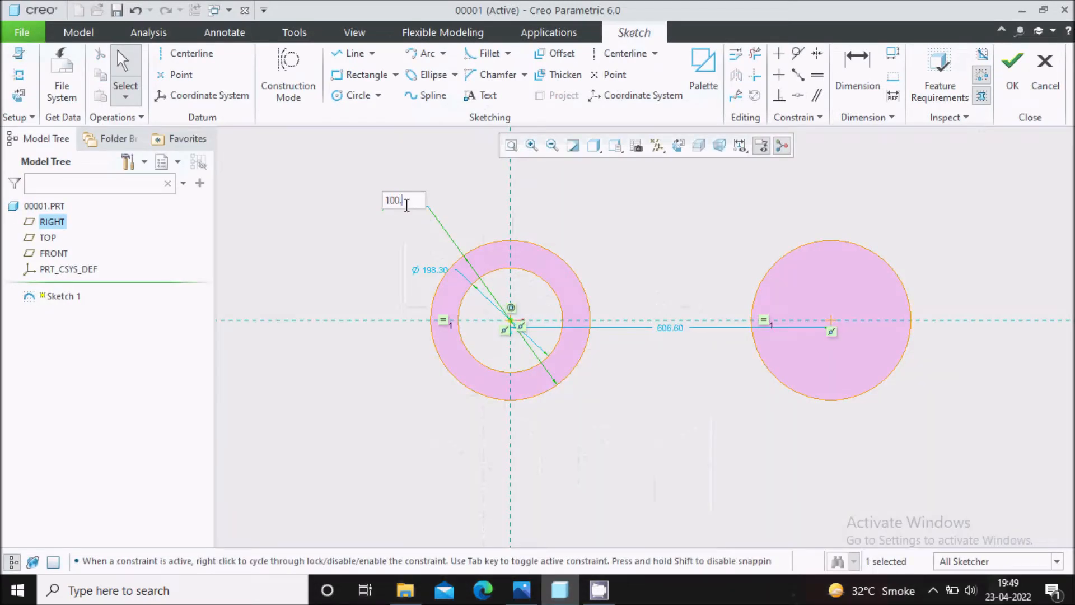
key("Return")
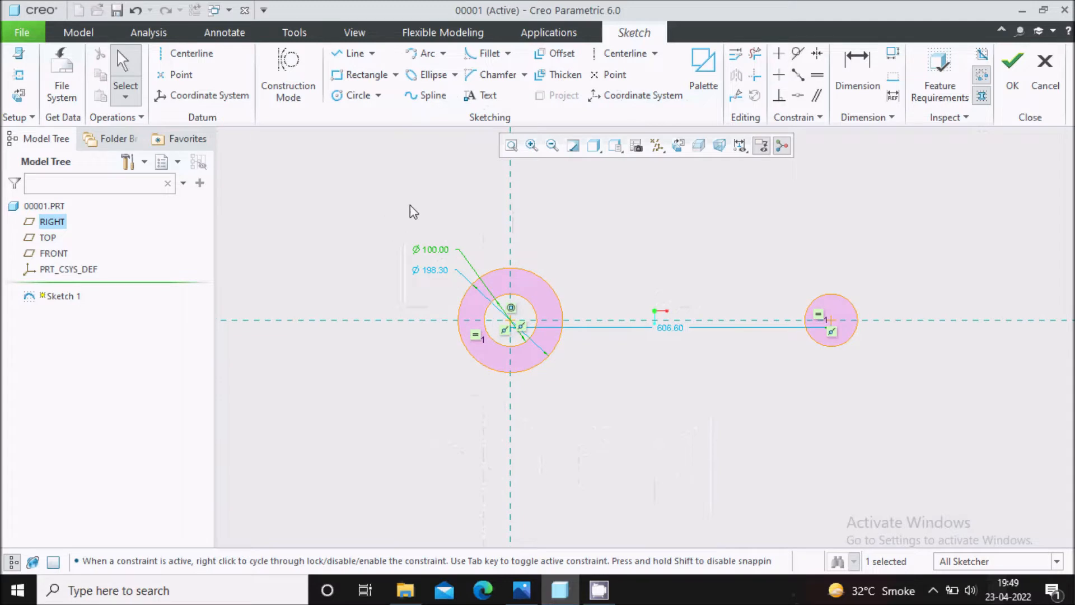
Set the inner circle's diameter to 54 mm.
double_click(435, 270)
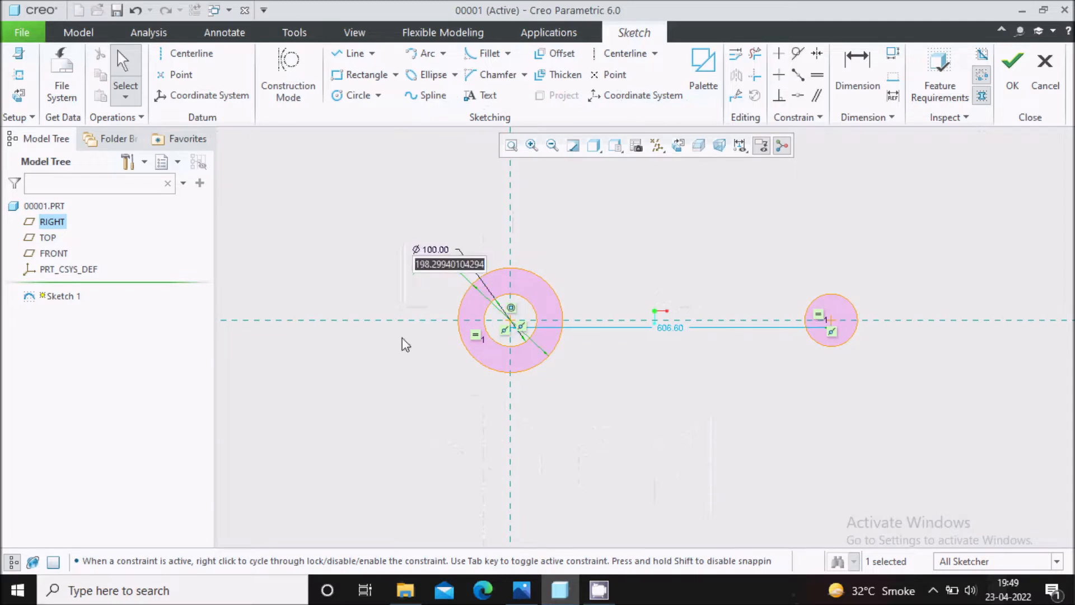
type("54")
key("Return")
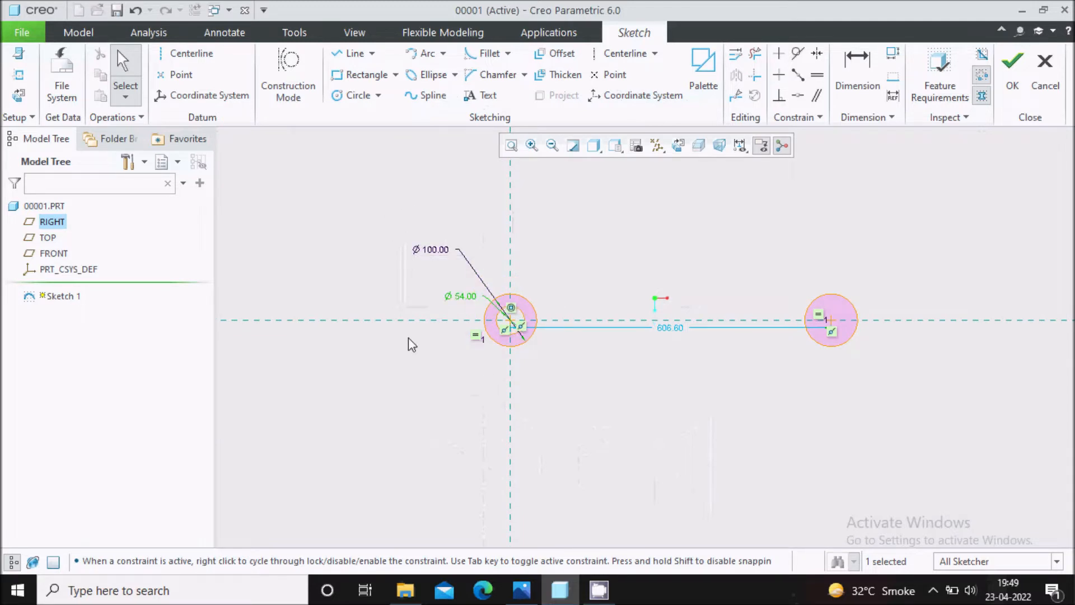
Set the centre distance between the concentric circles and the right-hand circle to 130 mm.
scroll(696, 290, "up", 3)
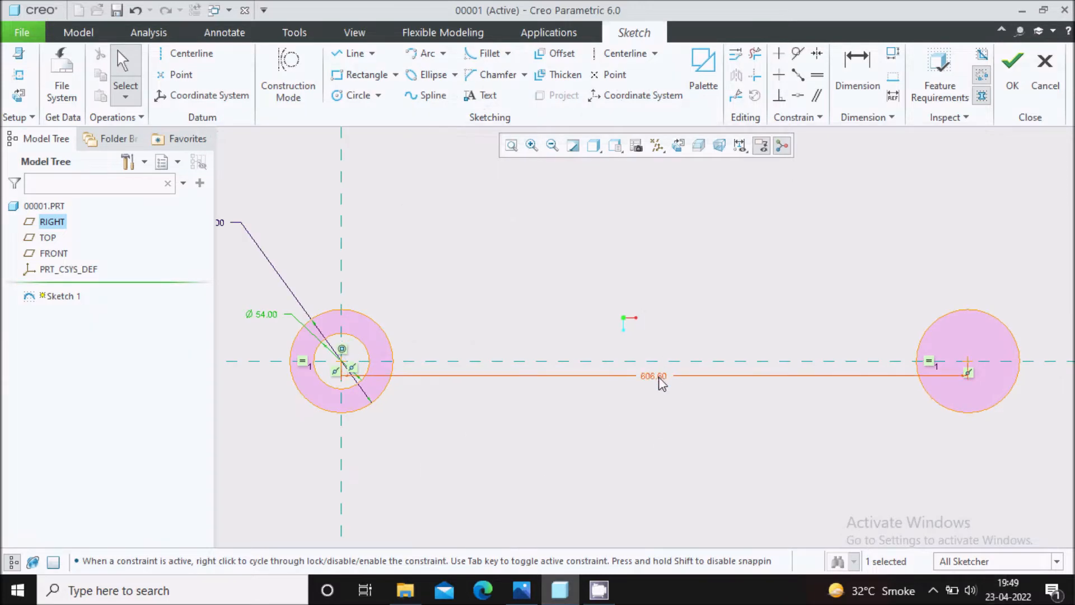
double_click(662, 374)
type("13")
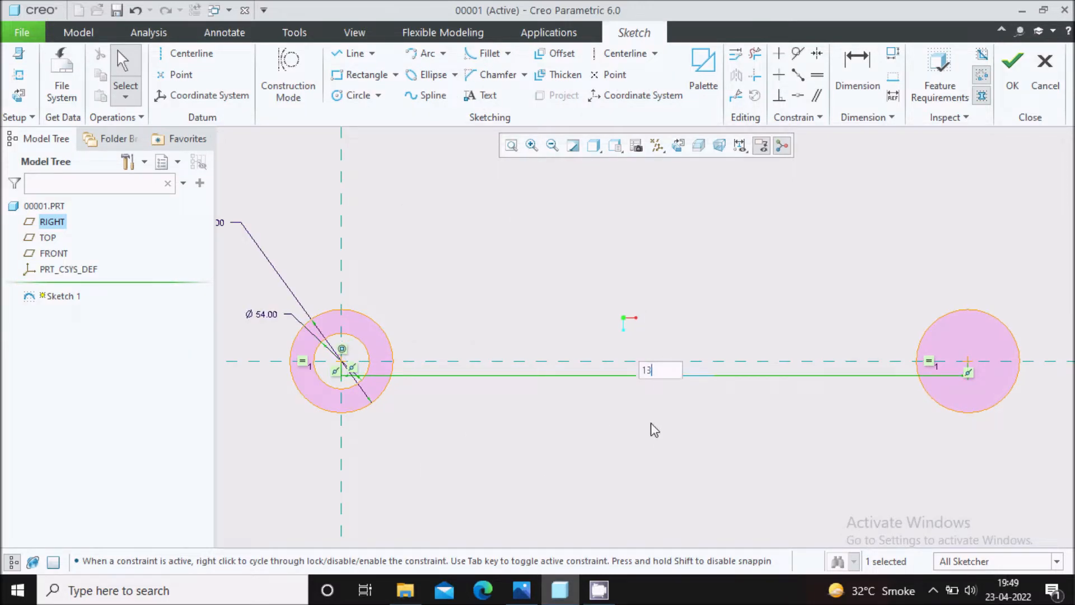
type("0")
key("Return")
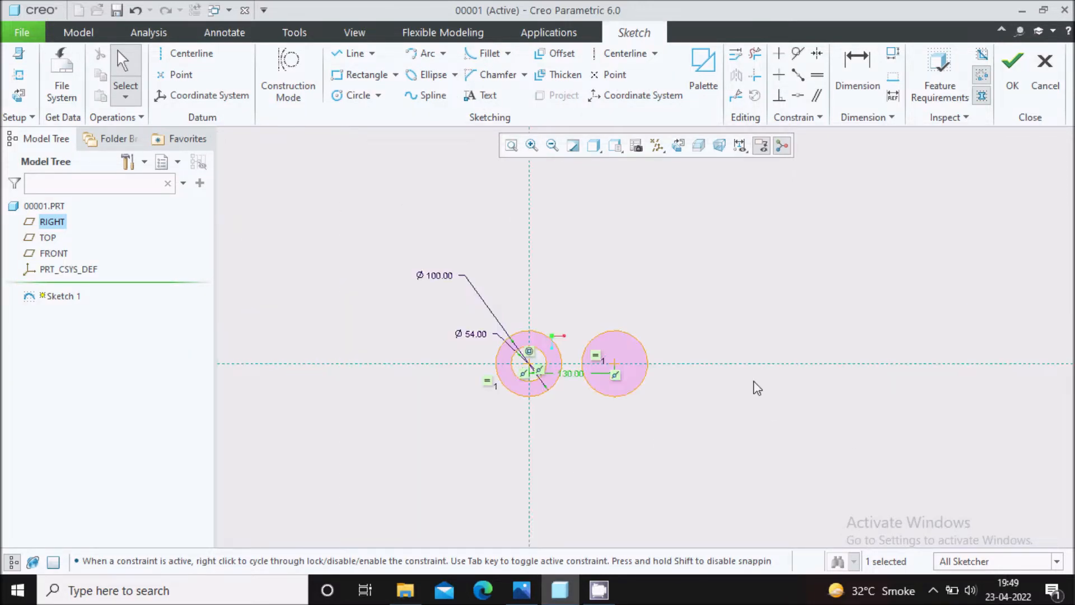
Check the reference drawing and draw a line joining the topmost points of the two 100 mm circles.
left_click(522, 590)
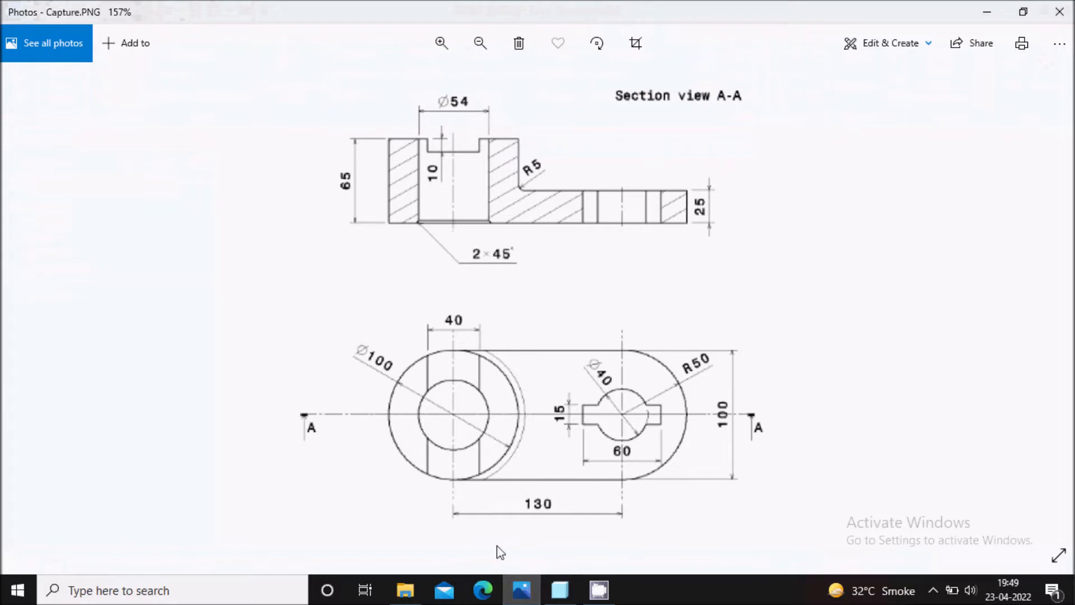
left_click(560, 589)
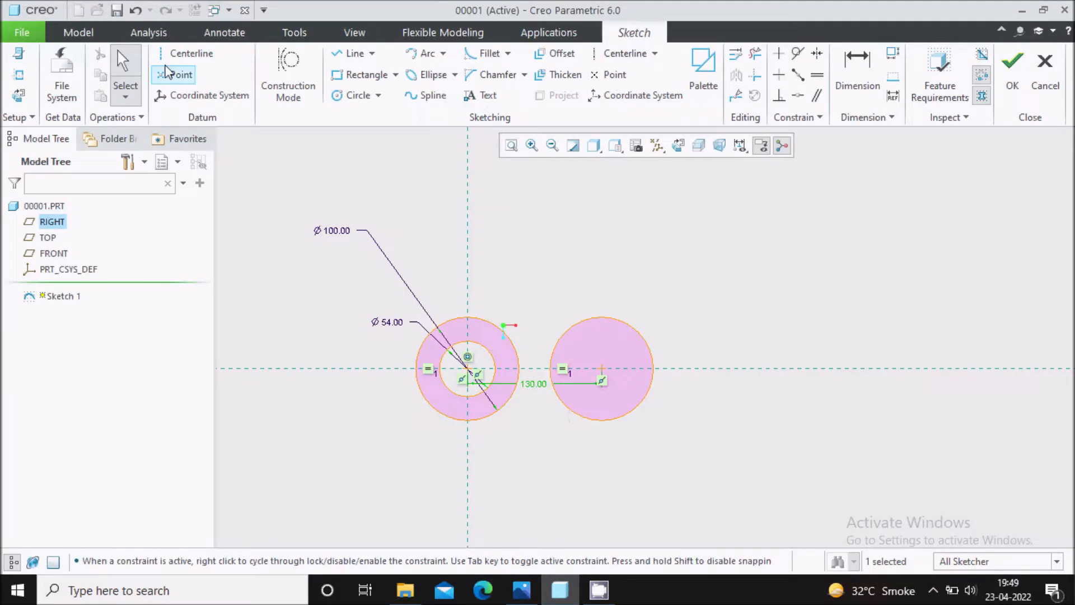
scroll(526, 448, "down", 1)
left_click(454, 289)
left_click(621, 290)
middle_click(716, 230)
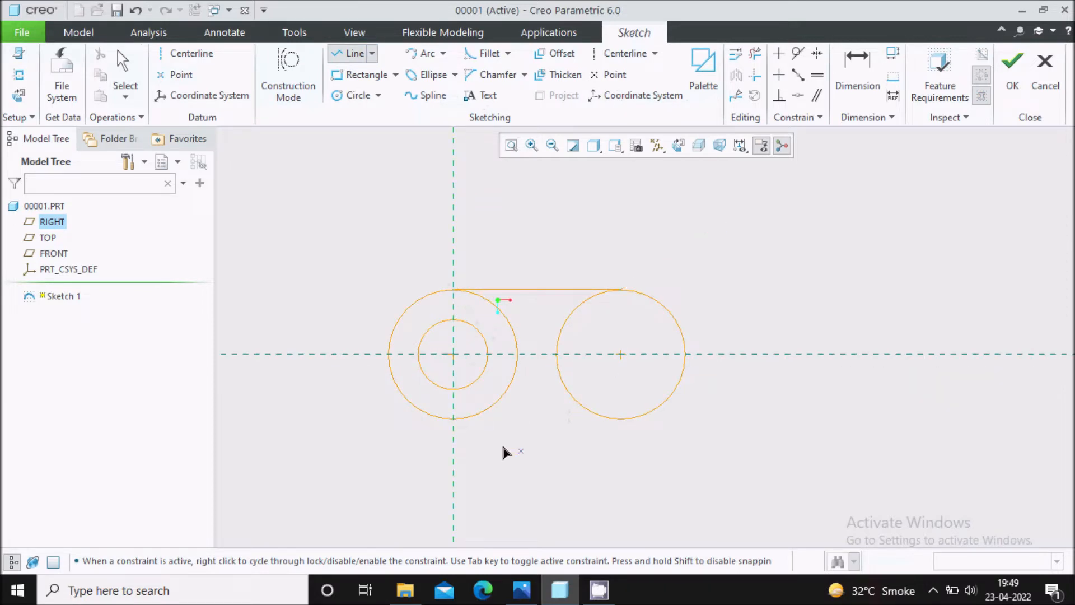
Draw a second line joining the lowest points of the two 100 mm circles and finish the Line command.
left_click(454, 420)
left_click(620, 425)
middle_click(742, 286)
middle_click(752, 257)
Trim away the inner left half of the right-hand circle between the two connecting lines.
scroll(496, 387, "down", 2)
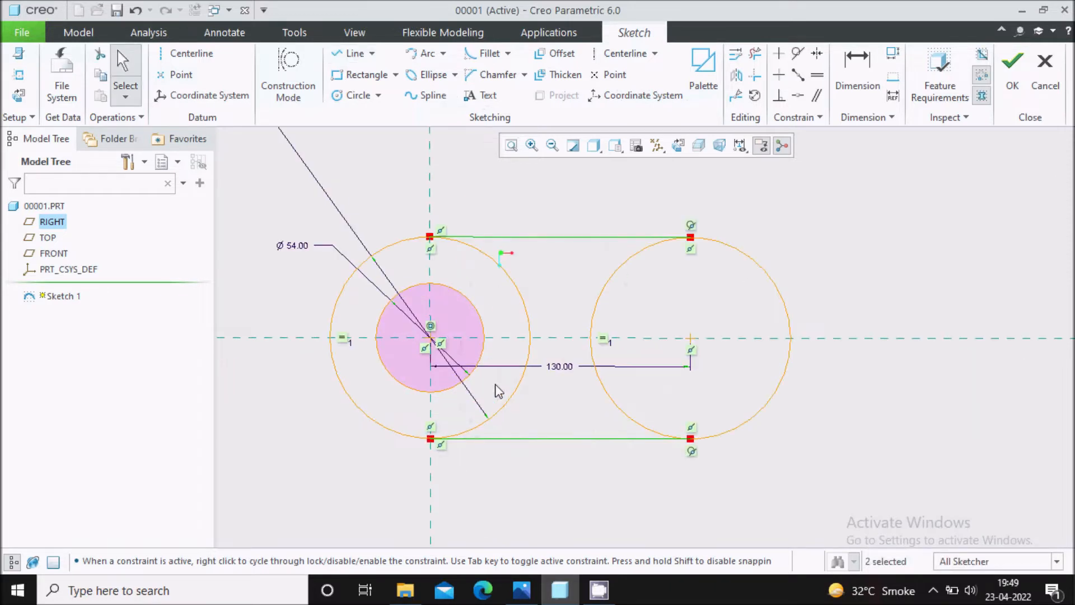
scroll(583, 398, "up", 2)
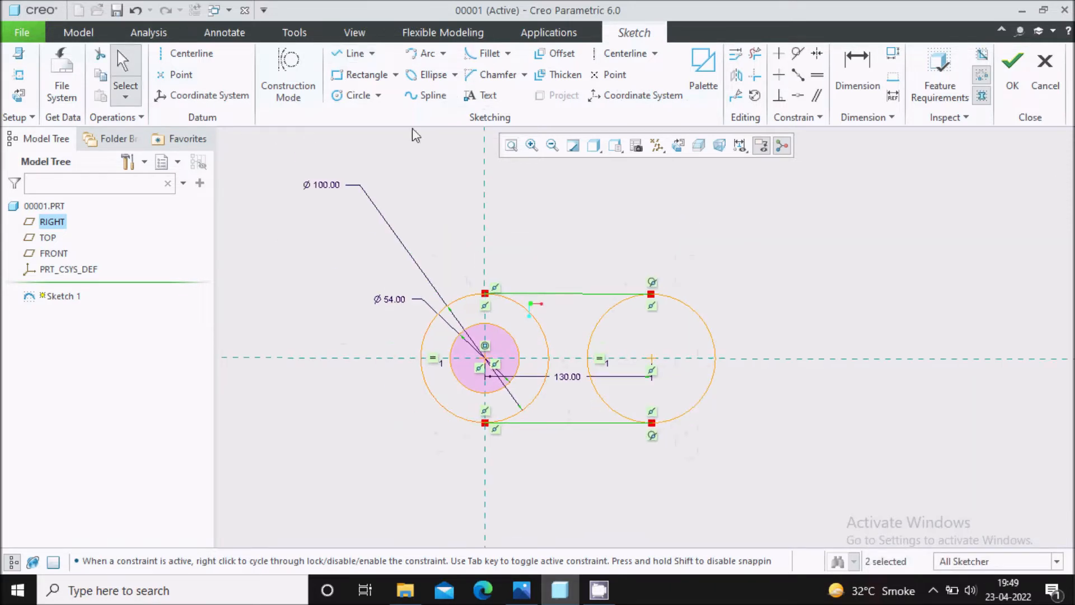
left_click(756, 56)
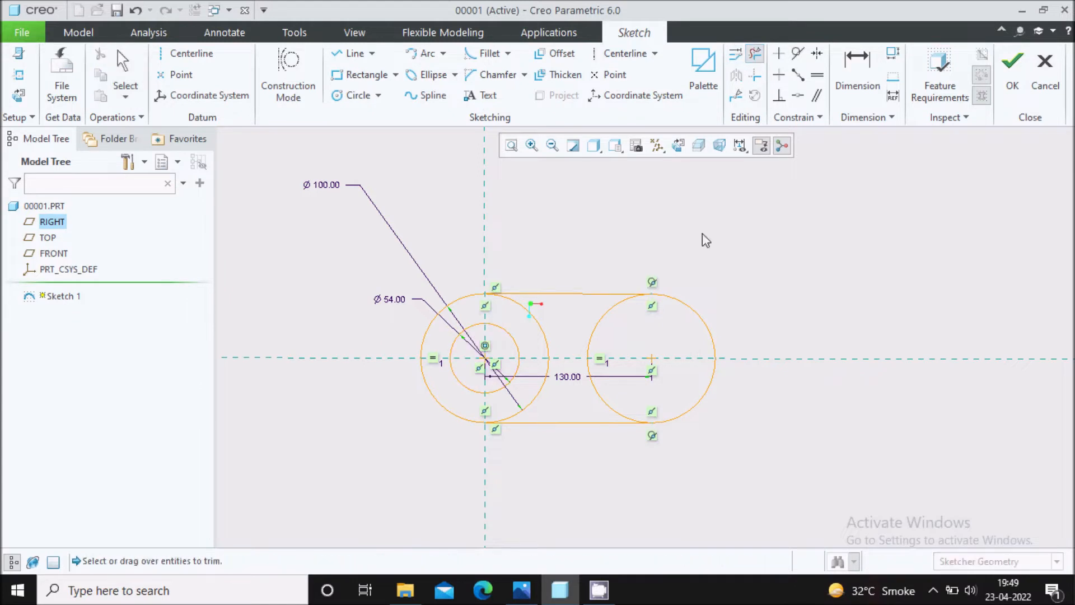
left_click(591, 335)
left_click(600, 393)
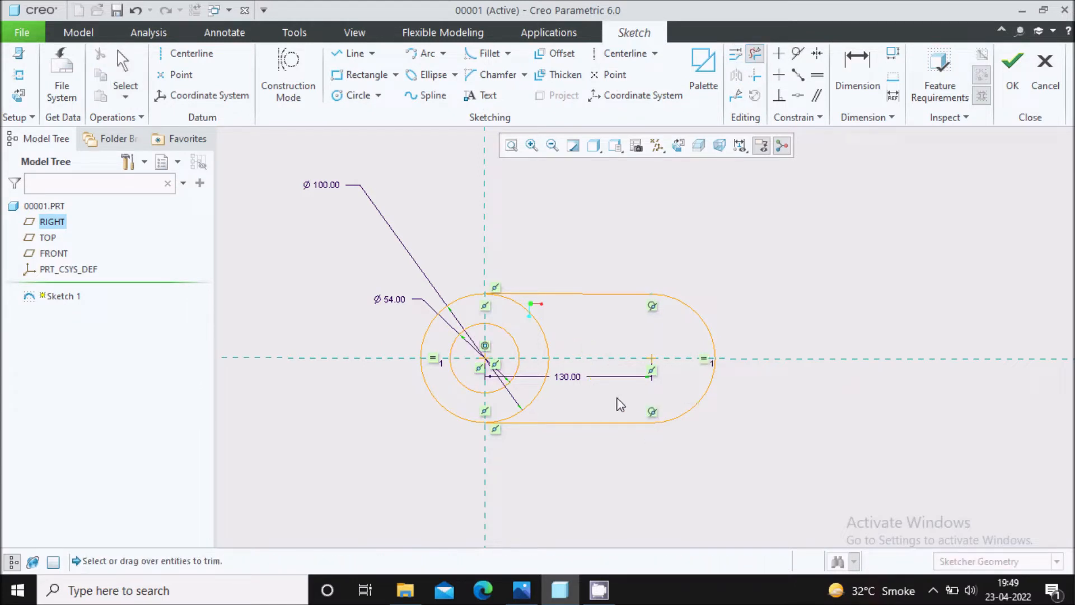
Draw a circle centred on the right-hand arc's centre and set its diameter to 40 mm.
middle_click(635, 392)
scroll(658, 367, "down", 1)
left_click(353, 95)
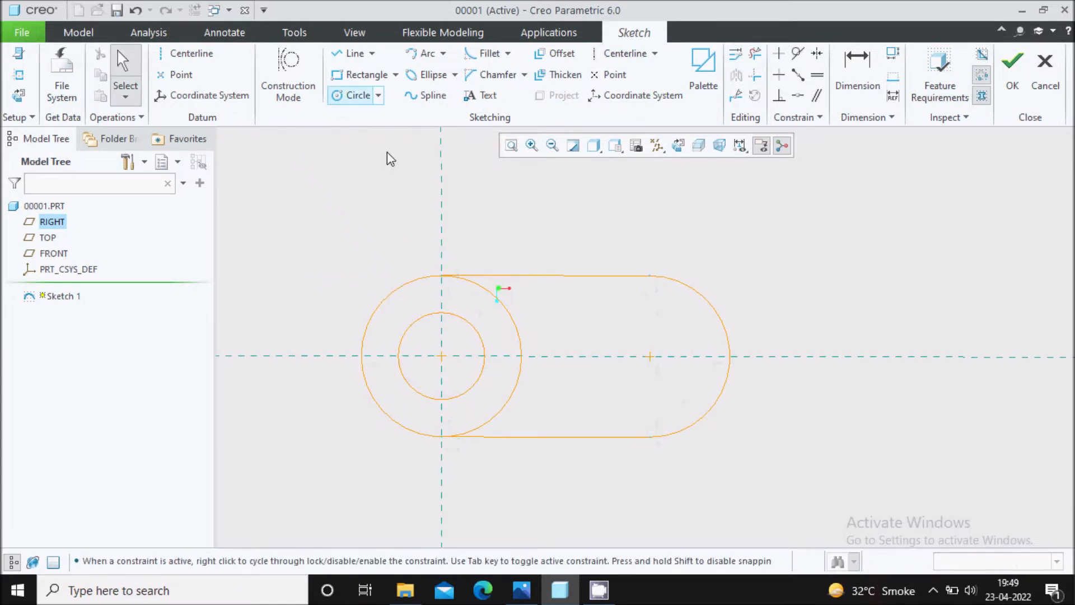
scroll(696, 396, "down", 2)
left_click(624, 337)
left_click(648, 374)
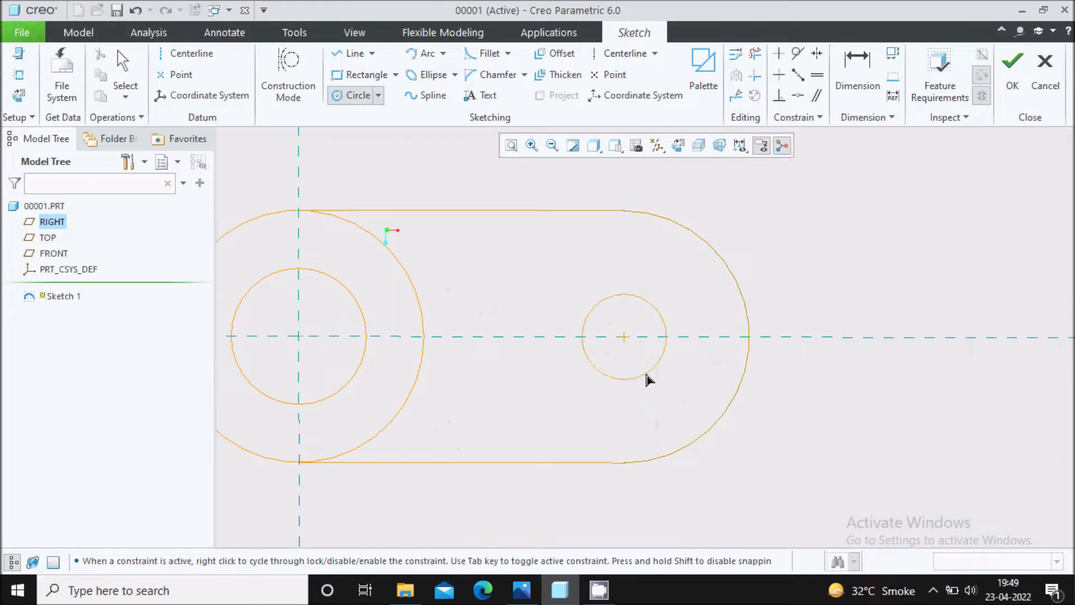
middle_click(641, 350)
double_click(563, 296)
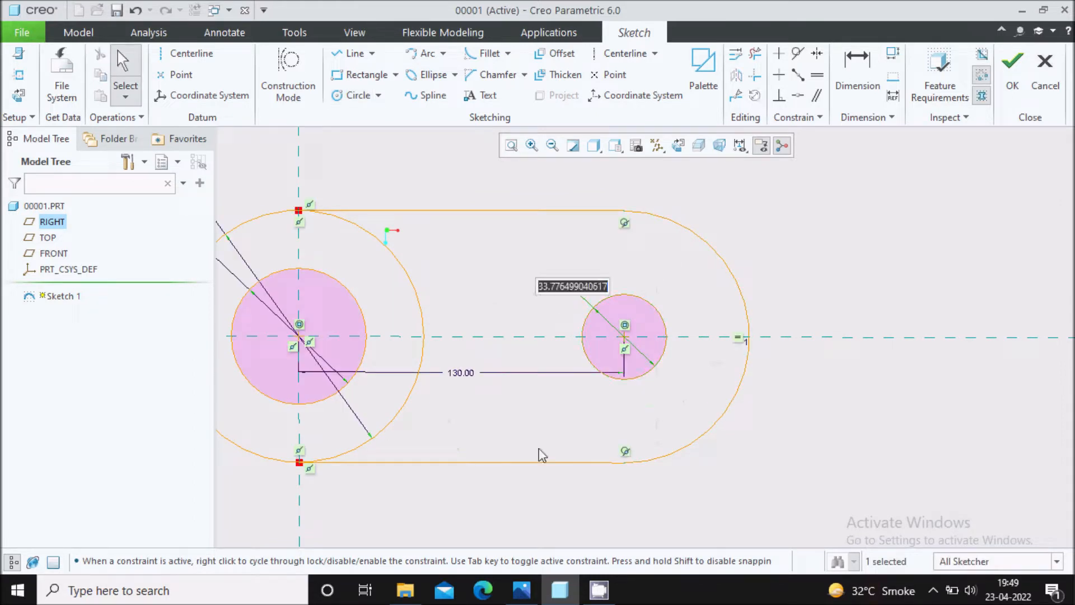
type("40")
key("Return")
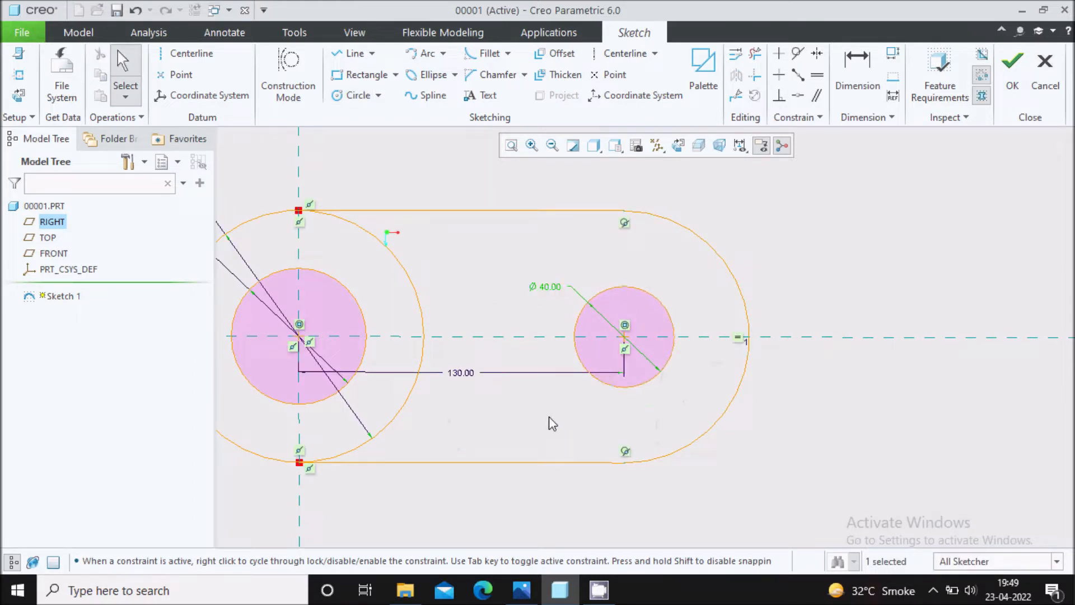
Draw a centre rectangle about 59 mm wide and 14 mm high on the 40 mm circle's centre.
left_click(395, 75)
left_click(396, 128)
scroll(623, 352, "up", 2)
left_click(625, 335)
left_click(717, 357)
middle_click(746, 283)
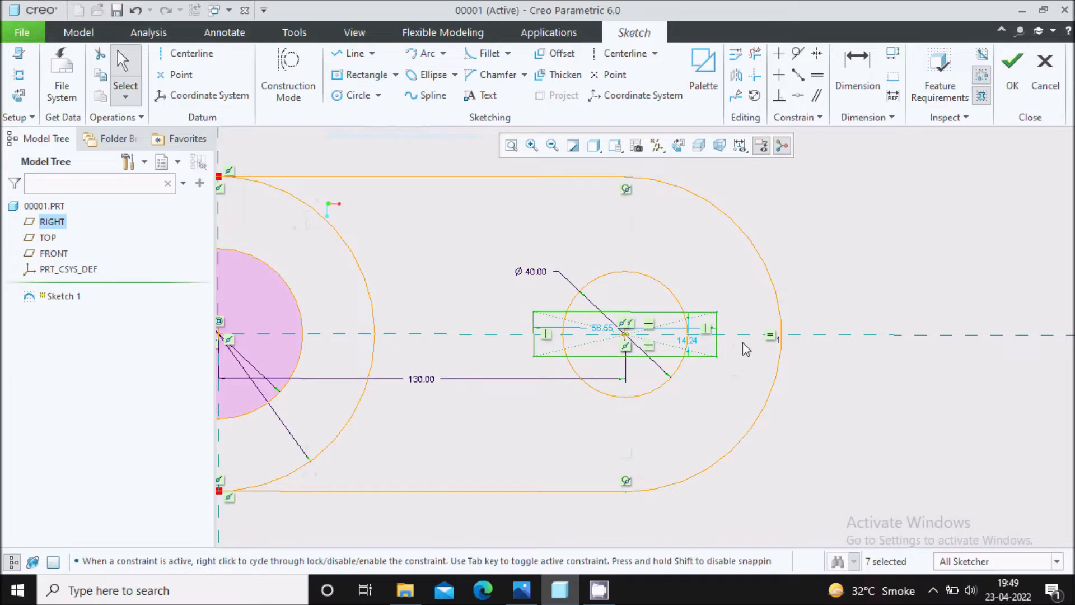
Move the rectangle's height dimension outside the right-hand arc and set it to 15 mm.
left_click_drag(689, 342, 821, 345)
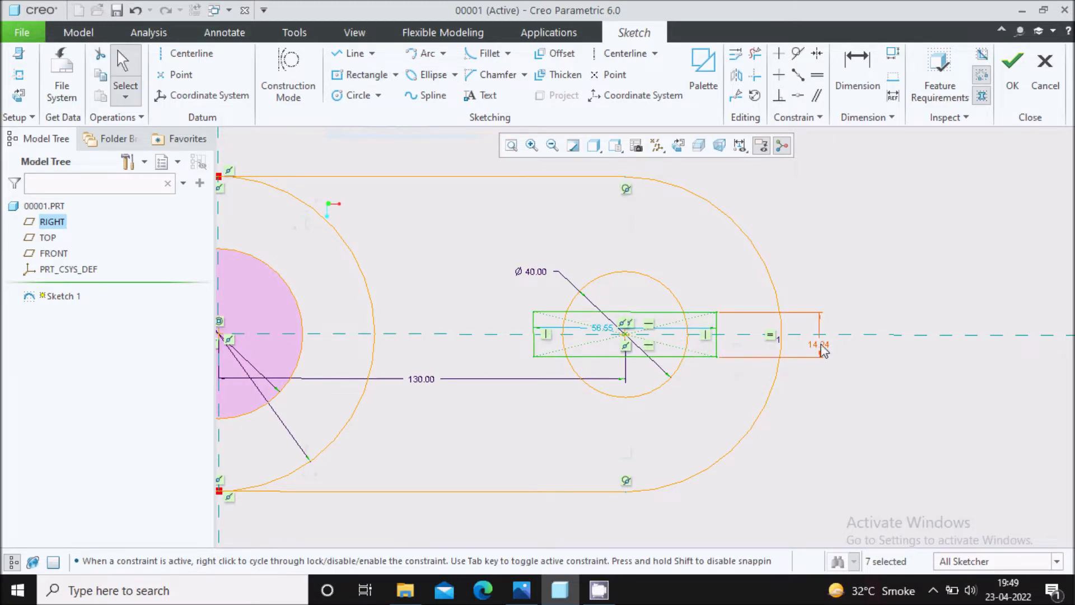
double_click(819, 344)
type("15")
key("Return")
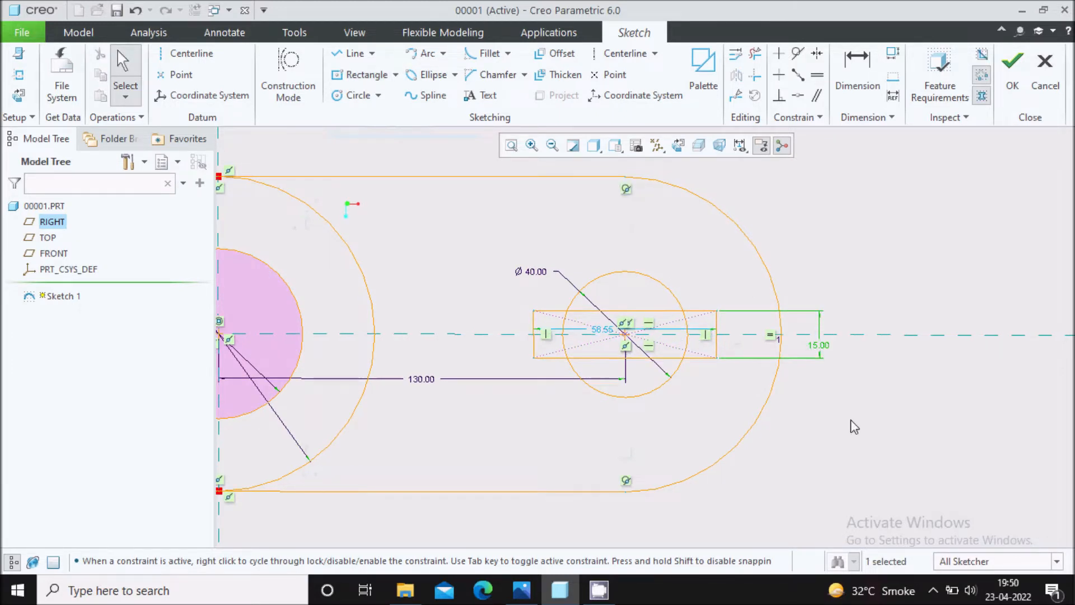
Place the rectangle's width dimension below the 40 mm circle and set it to 60 mm.
left_click(860, 78)
middle_click(635, 298)
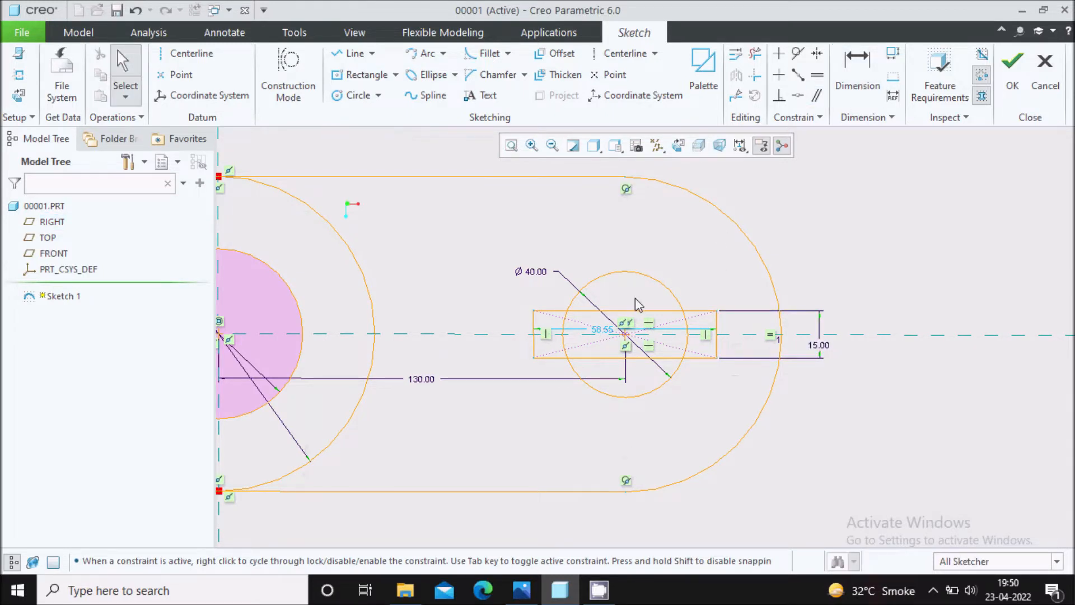
left_click_drag(605, 332, 604, 402)
middle_click(613, 429)
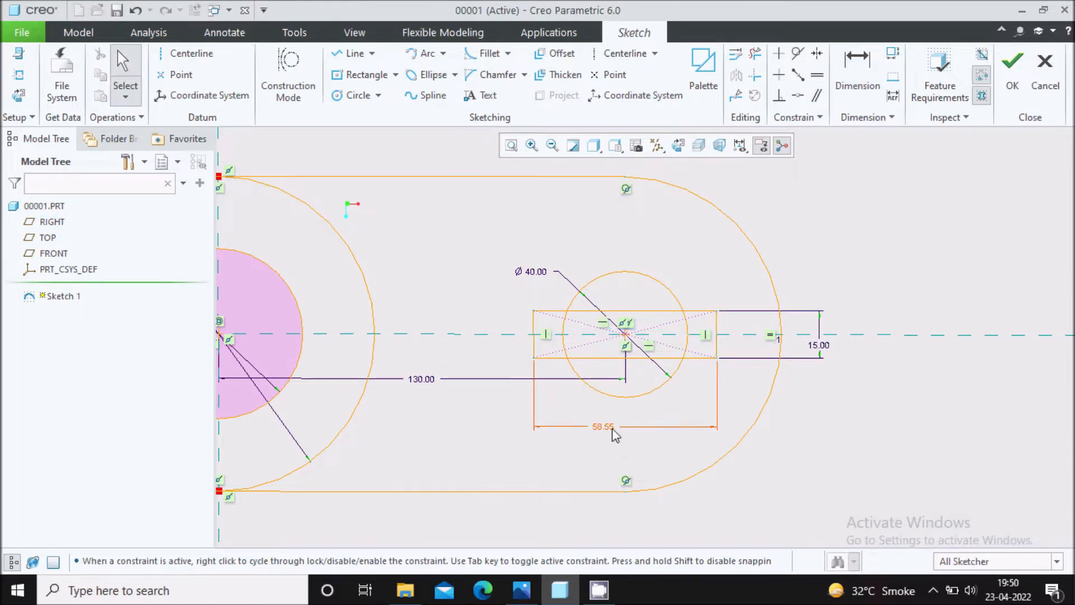
type("60")
key("Return")
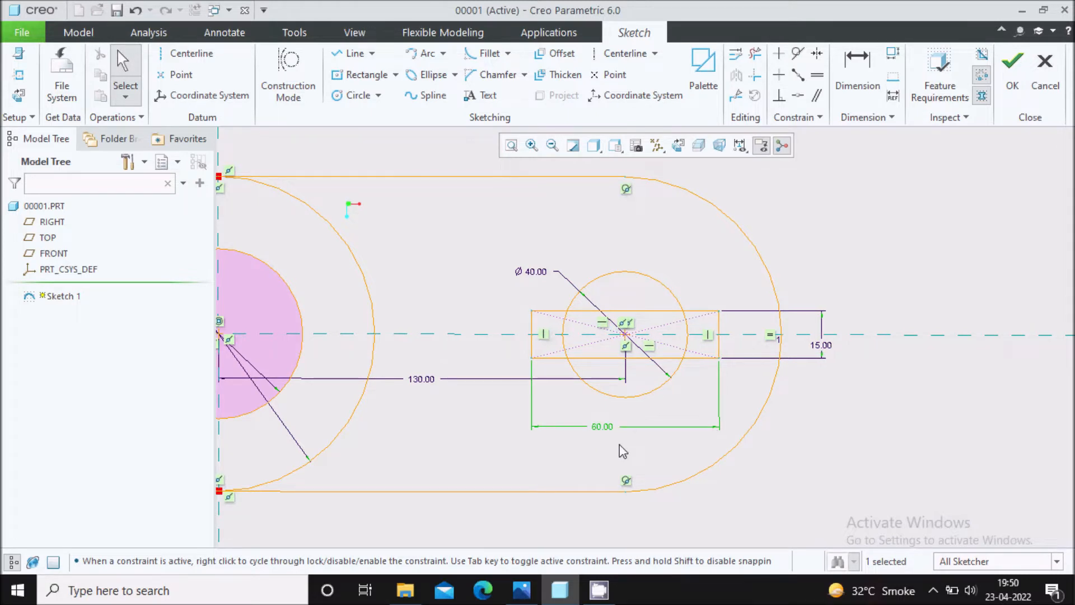
Trim the overlapping segments of the 40 mm circle and the rectangle to leave one keyed-hole outline.
left_click(755, 58)
scroll(589, 344, "down", 5)
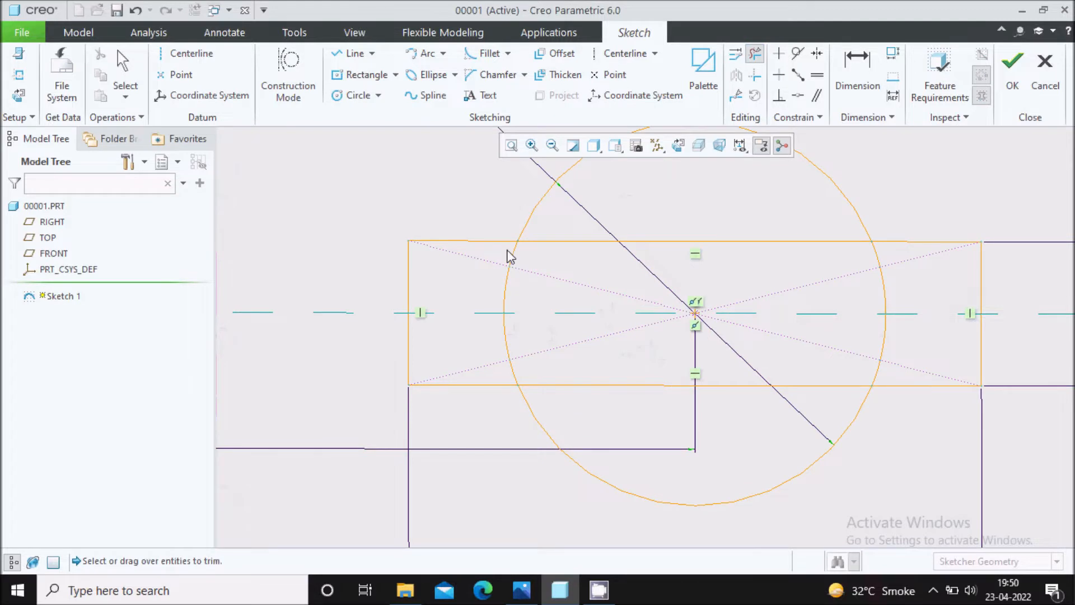
mouse_move(516, 279)
left_mouse_down()
mouse_move(489, 300)
mouse_move(533, 357)
mouse_move(512, 372)
mouse_move(564, 386)
left_mouse_up()
left_click_drag(870, 386, 895, 351)
left_click_drag(870, 286, 896, 269)
left_click_drag(814, 226, 788, 253)
scroll(618, 276, "up", 2)
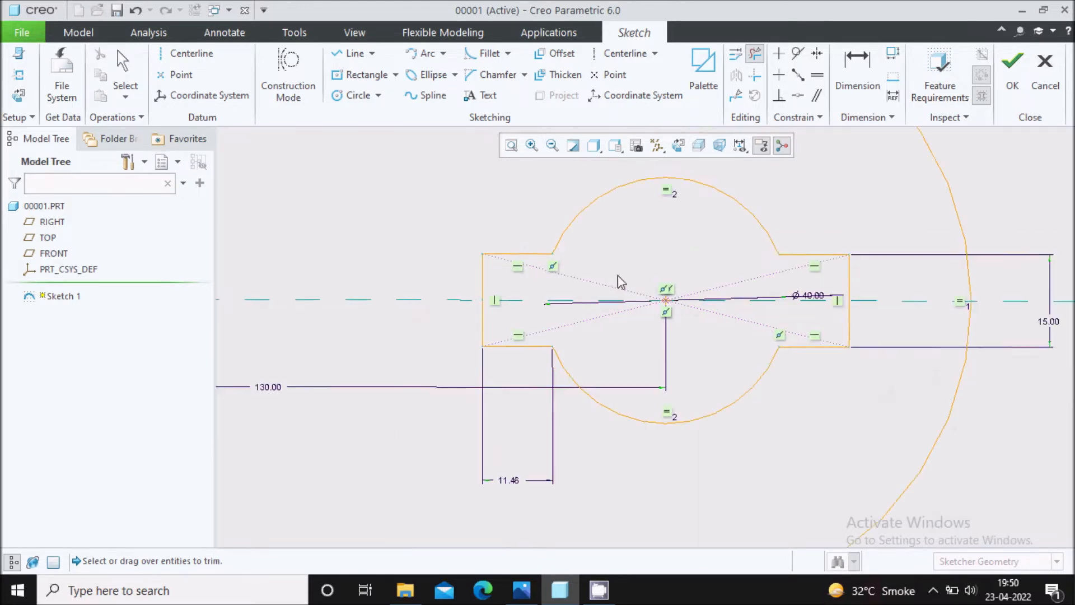
key("Escape")
Examine the trimmed keyed-hole outline, its remaining dimensions and the right-hand arc in the sketch.
scroll(695, 350, "up", 3)
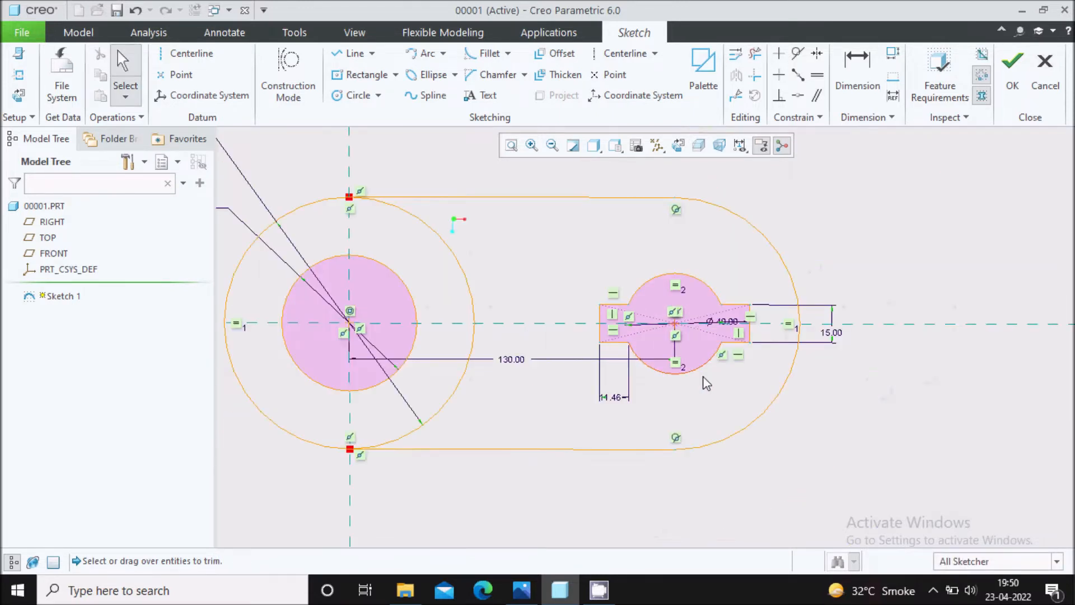
scroll(755, 349, "down", 2)
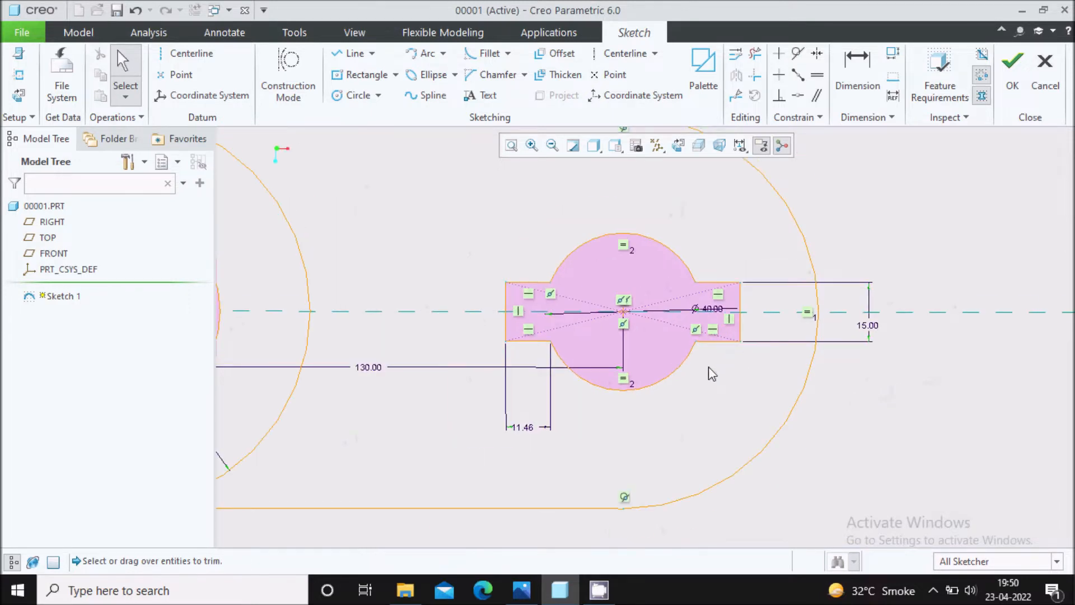
scroll(748, 392, "up", 3)
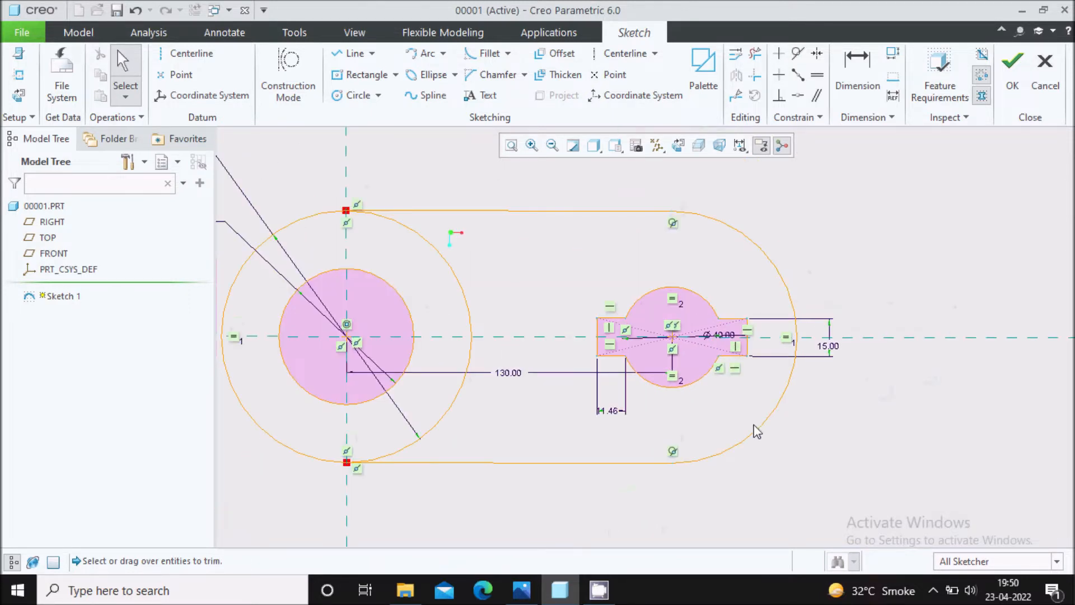
scroll(701, 374, "down", 3)
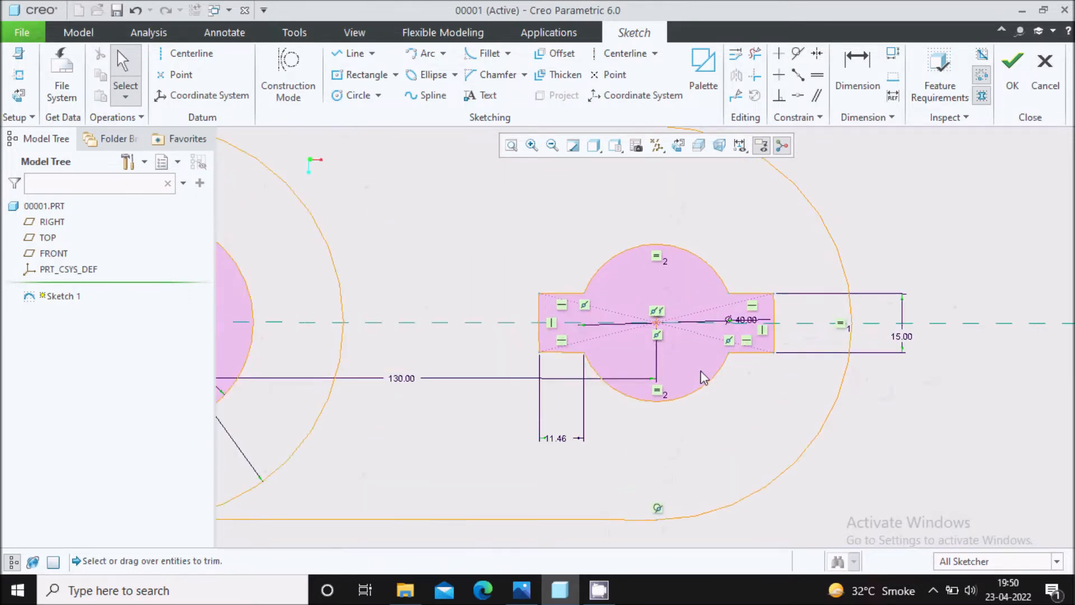
left_click(765, 485)
scroll(734, 415, "down", 3)
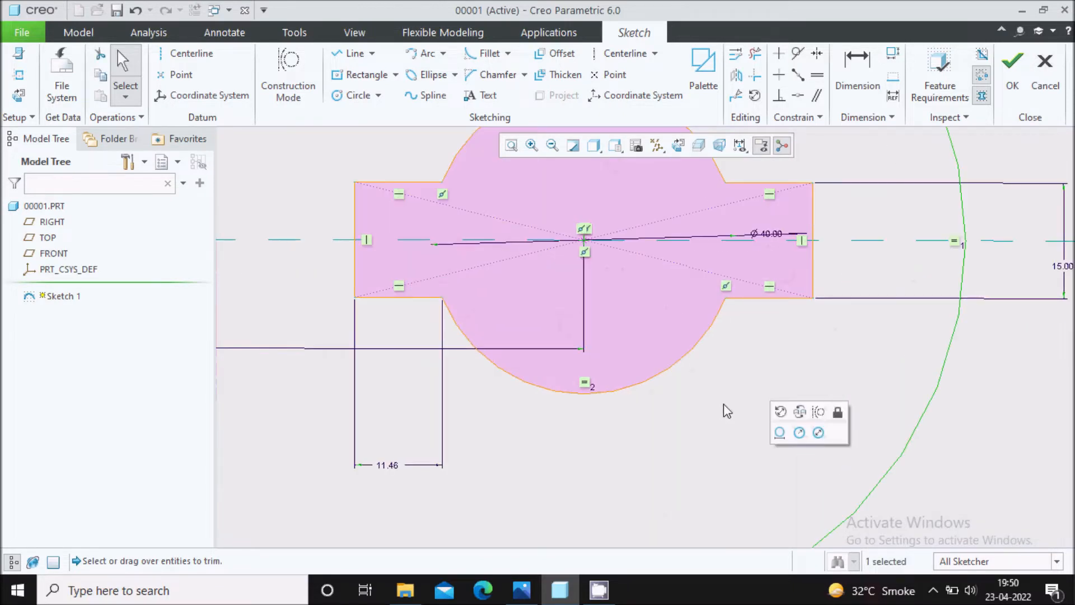
scroll(724, 405, "up", 4)
scroll(689, 414, "down", 2)
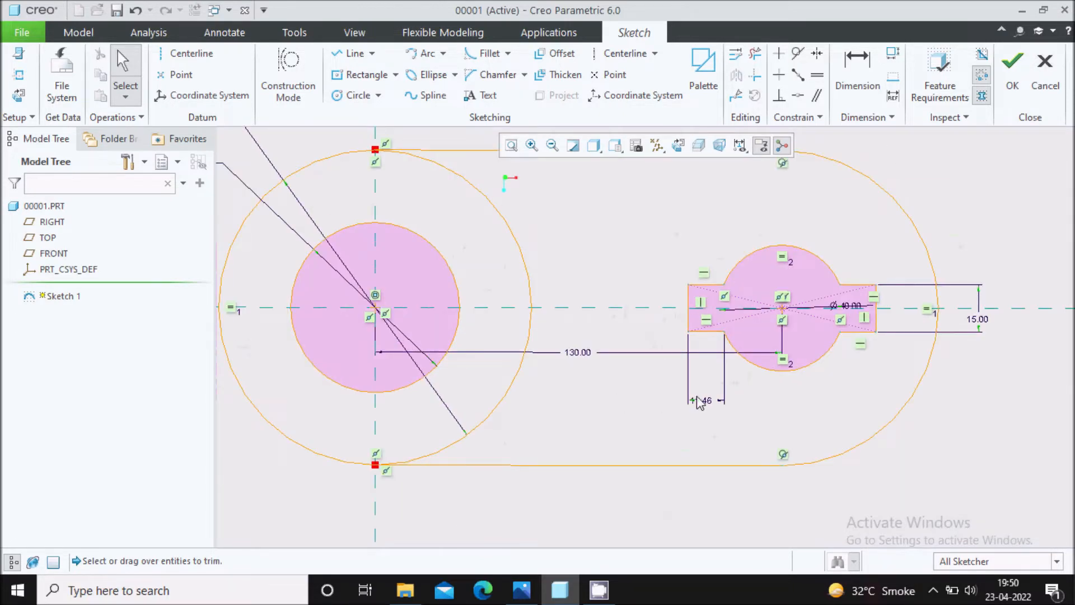
Try to dimension the keyed hole's overall width between its two short vertical ends.
key("d")
left_click(691, 317)
left_click(875, 335)
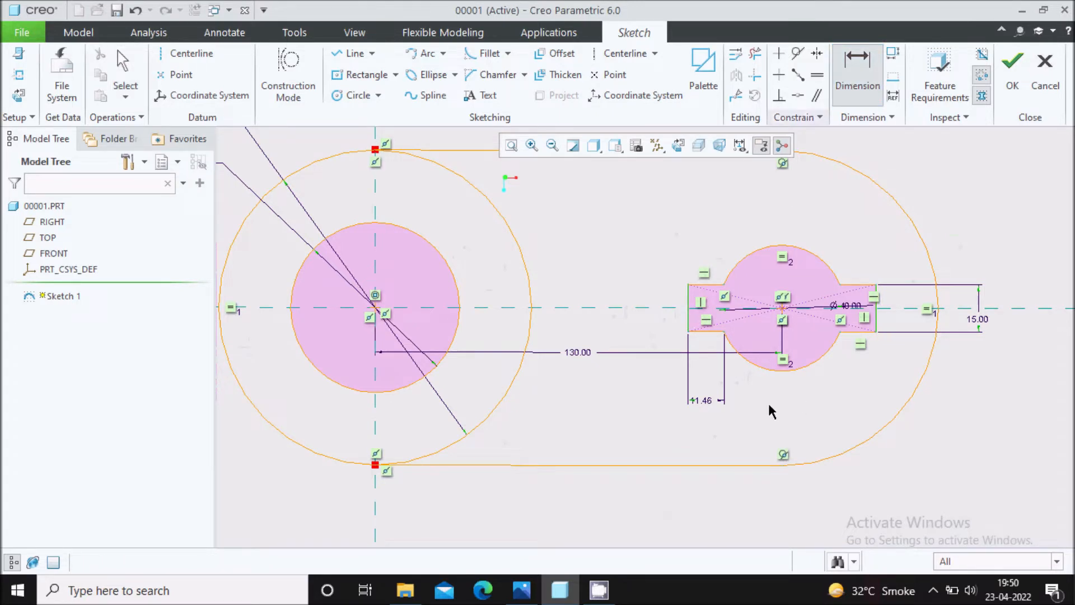
middle_click(767, 401)
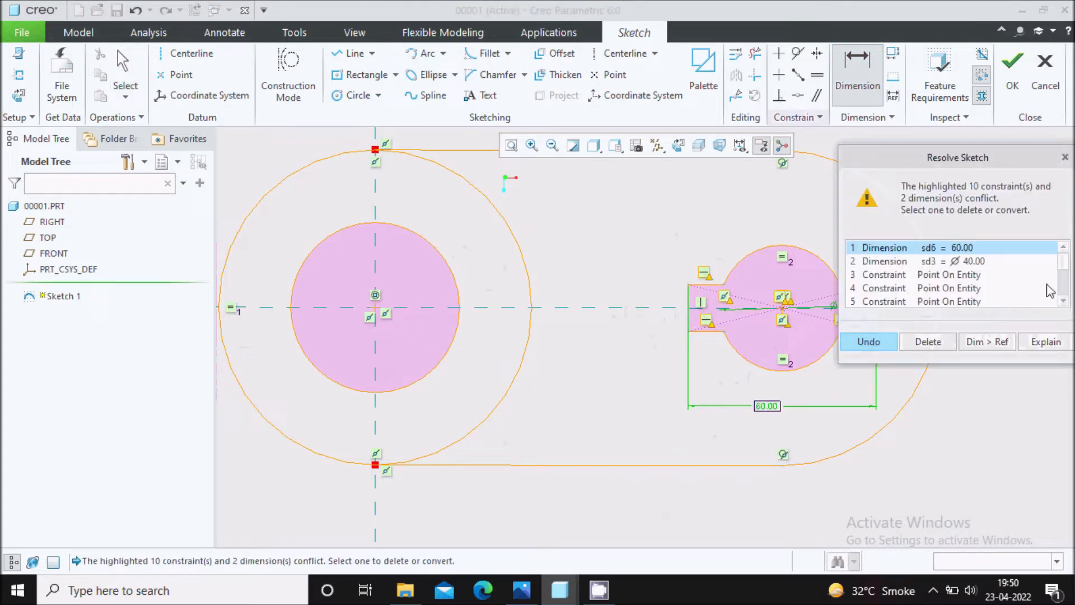
left_click(1065, 157)
scroll(774, 305, "up", 2)
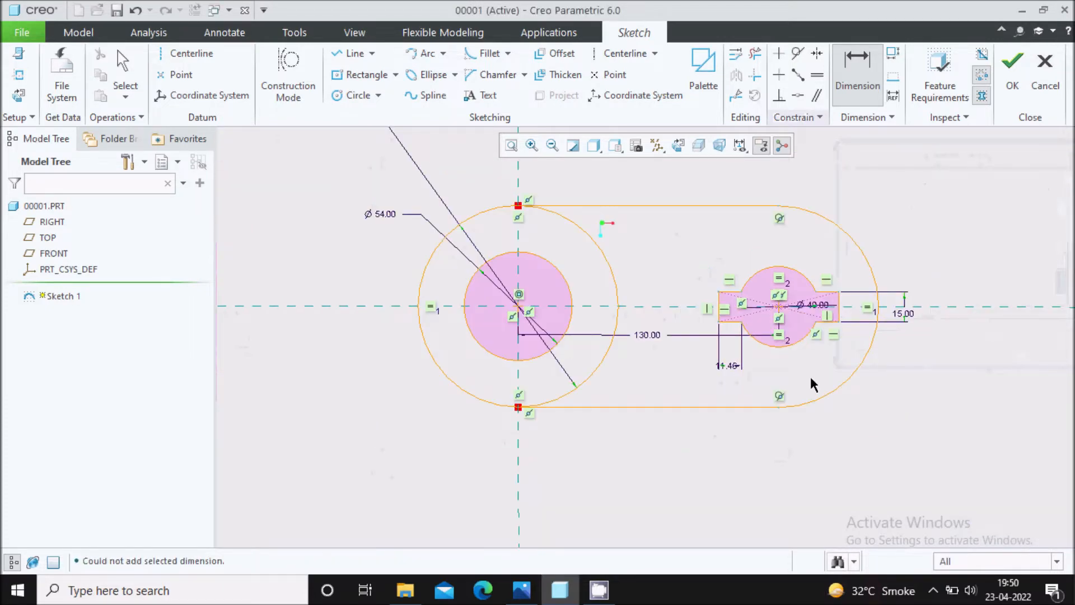
scroll(808, 294, "down", 4)
middle_click(774, 295)
Move the 40 mm diameter dimension outside the keyed hole, above it.
left_click_drag(855, 331, 820, 206)
scroll(821, 207, "up", 3)
scroll(717, 289, "up", 1)
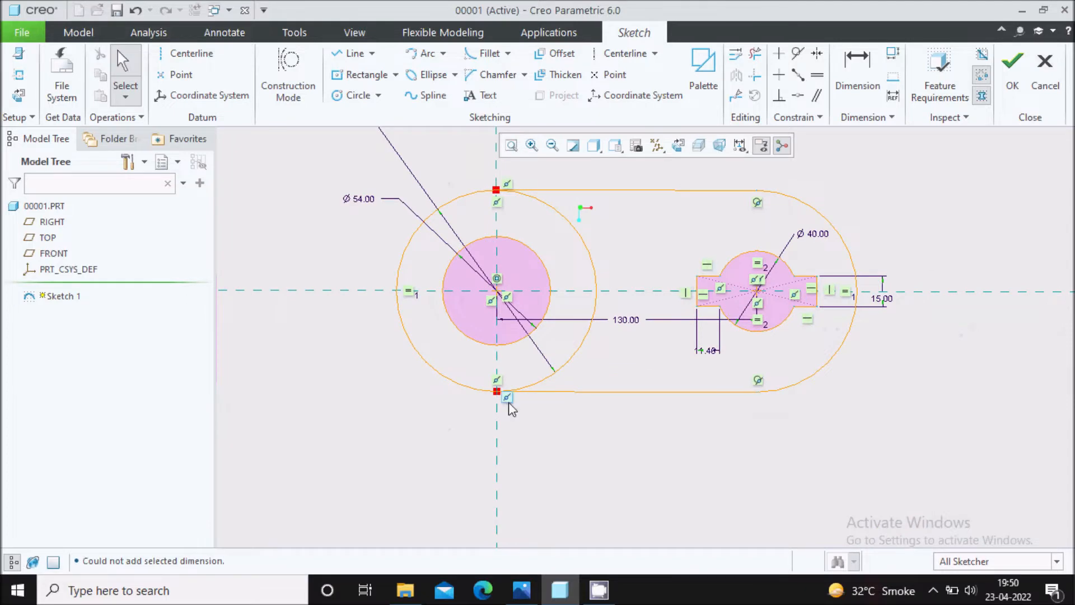
scroll(507, 402, "up", 2)
scroll(523, 308, "down", 3)
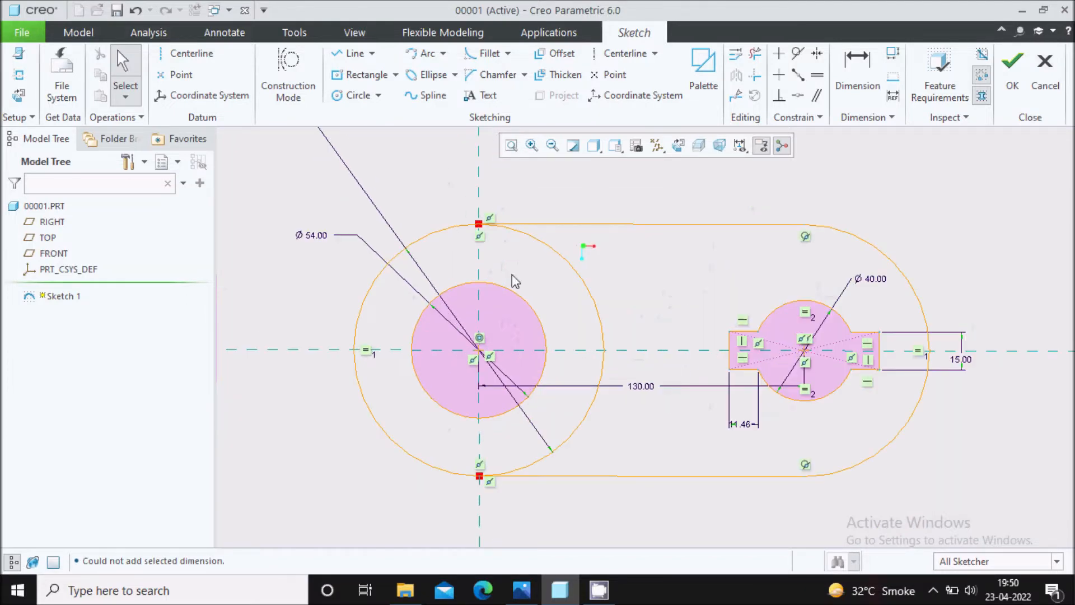
scroll(530, 284, "up", 2)
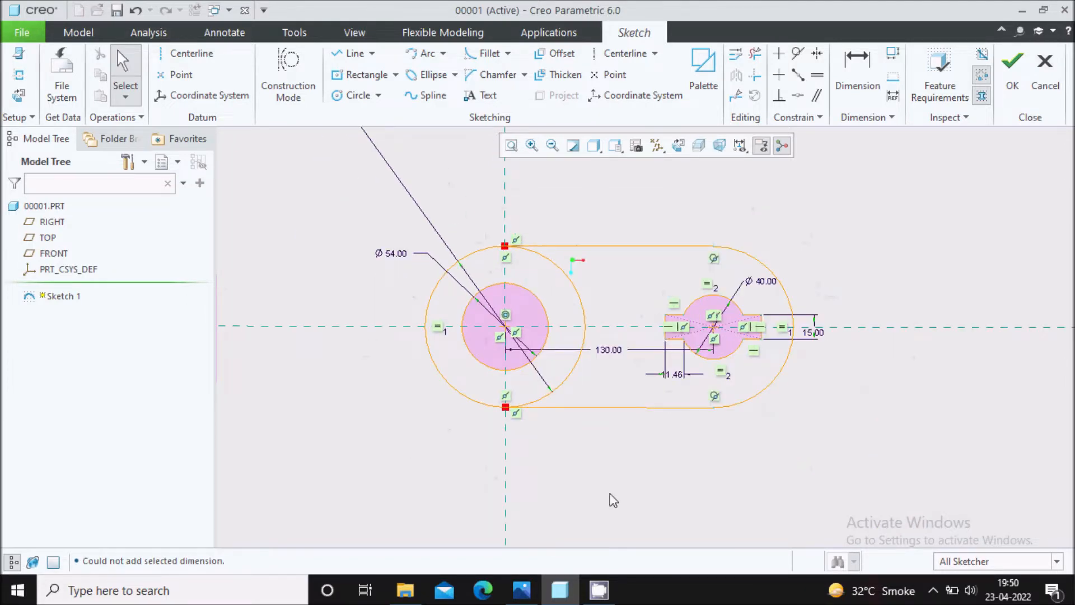
Check the sketch against the reference drawing and move the 130 mm dimension below the profile.
left_click(522, 589)
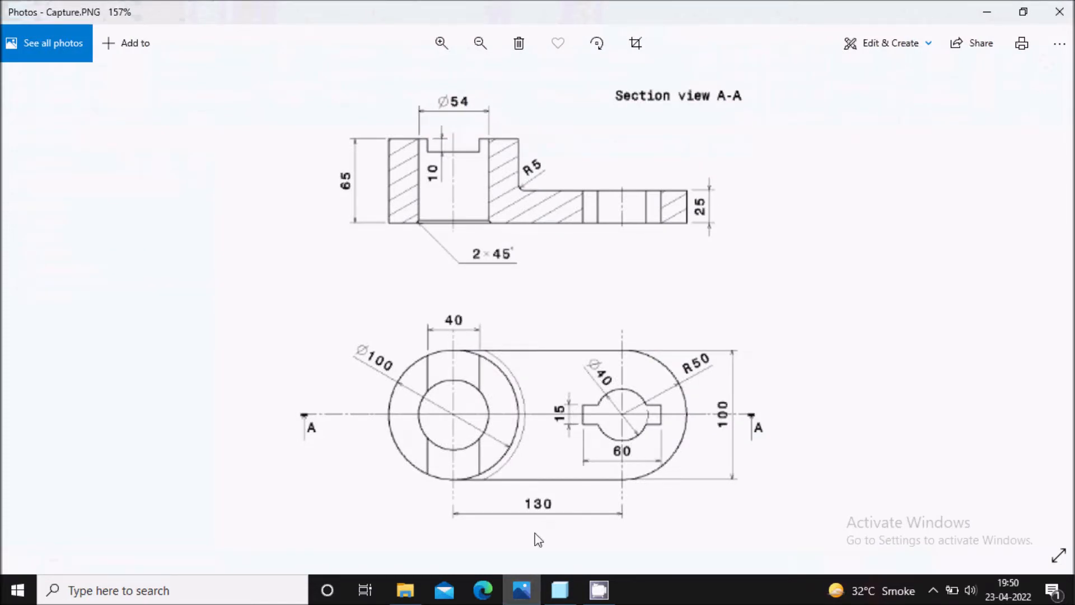
left_click(521, 589)
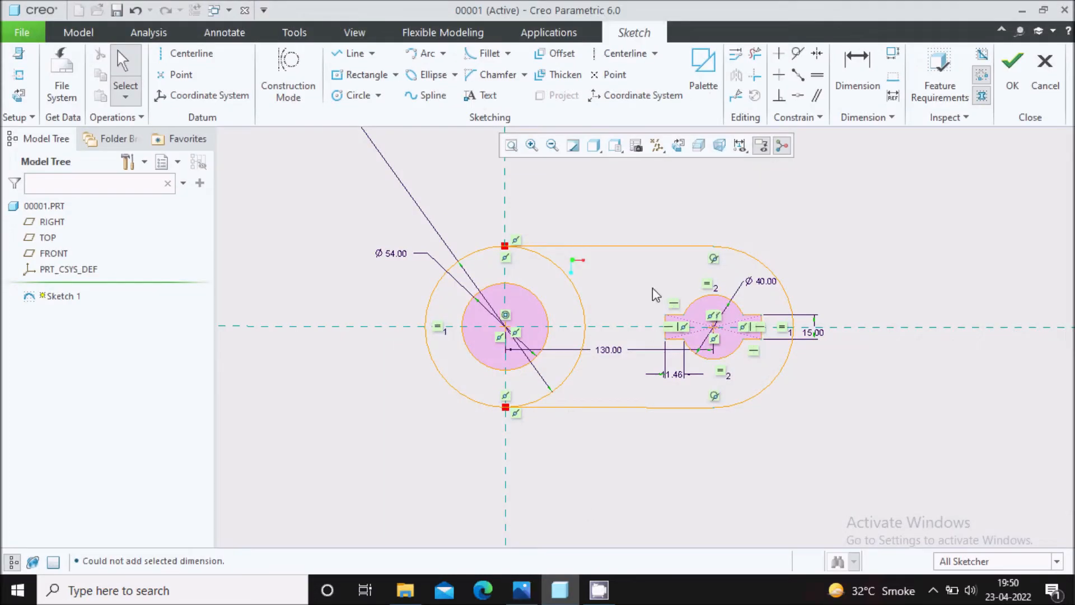
scroll(653, 286, "up", 1)
left_click_drag(599, 368, 582, 507)
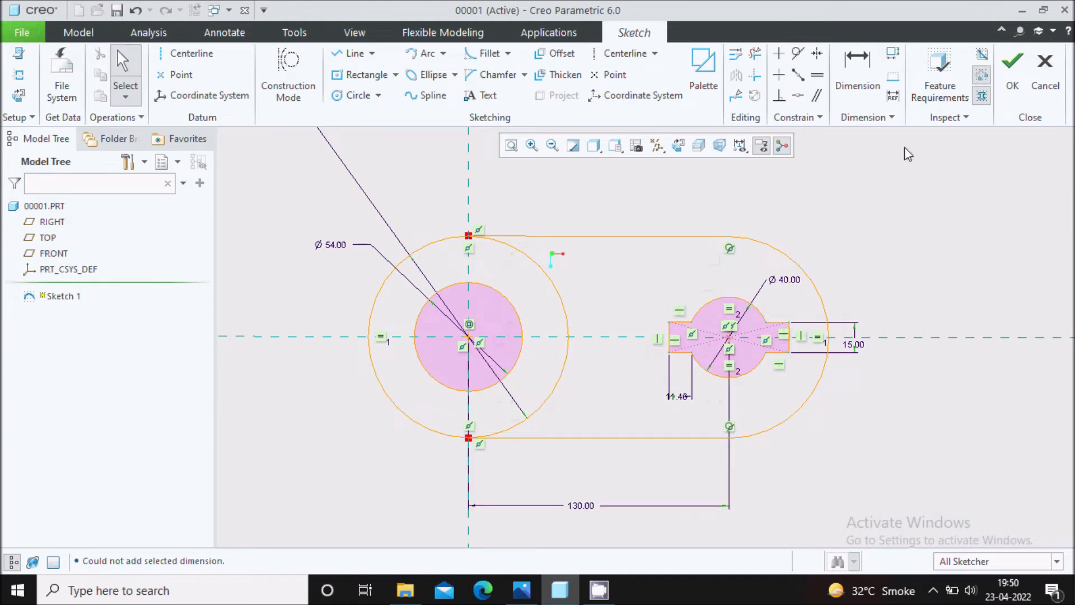
Finish the base profile sketch and set the selection filter to Sketch Region.
left_click(1013, 62)
middle_click_drag(667, 360, 667, 305)
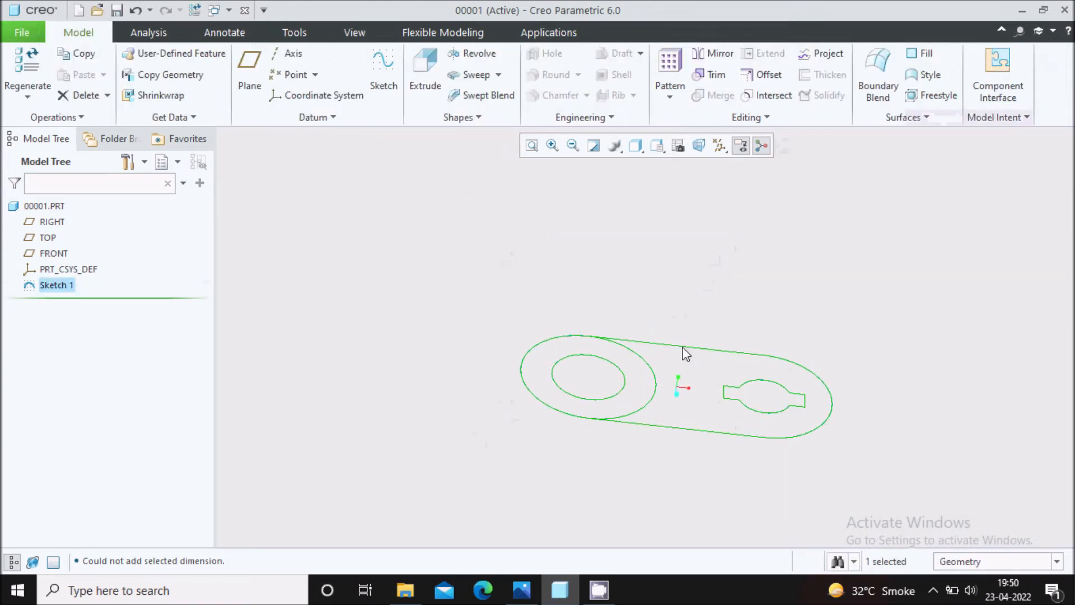
left_click(983, 561)
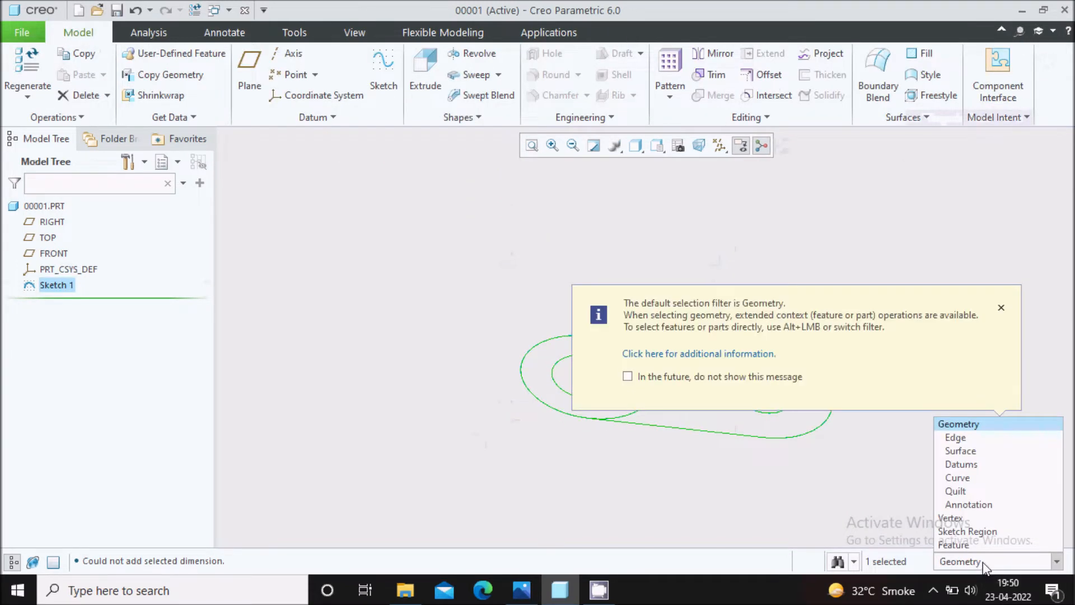
left_click(983, 532)
left_click(1001, 307)
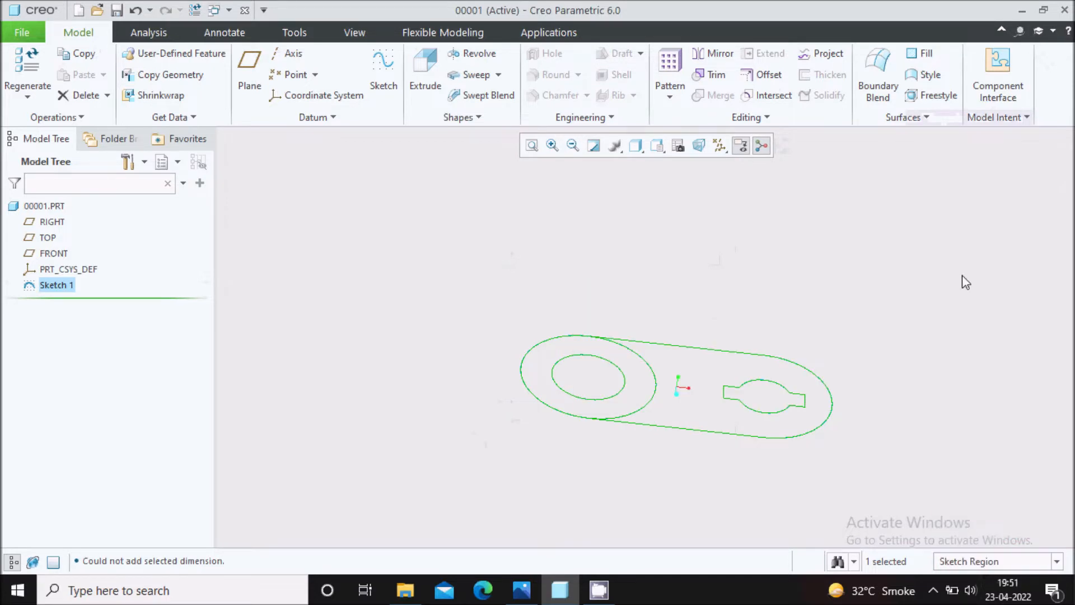
Check the boss height in the reference drawing and extrude the ring-shaped sketch region 65 mm as a solid.
left_click(625, 399)
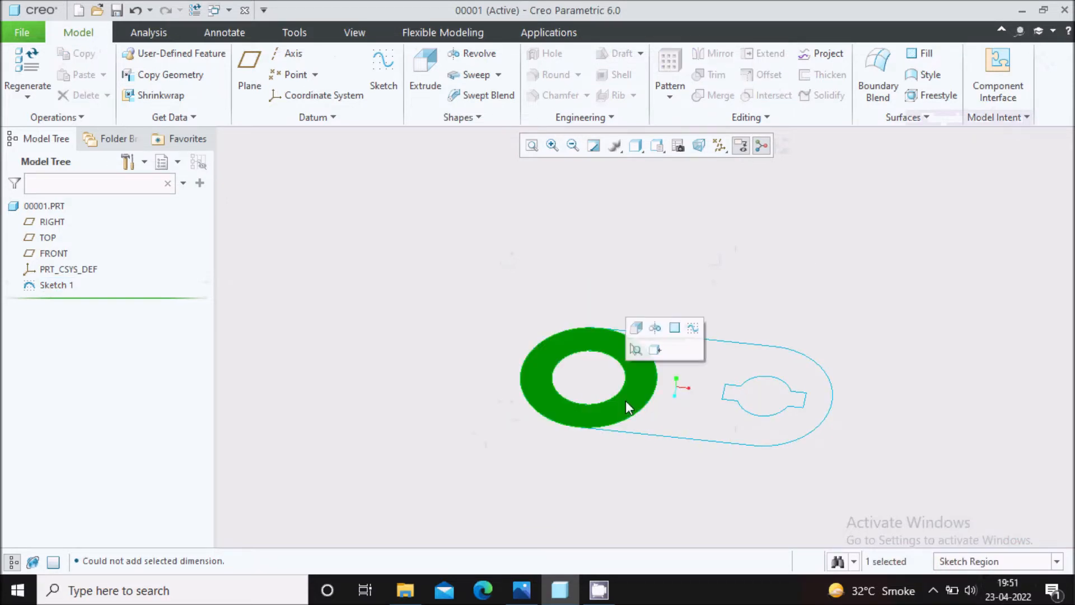
scroll(639, 327, "up", 1)
left_click(637, 328)
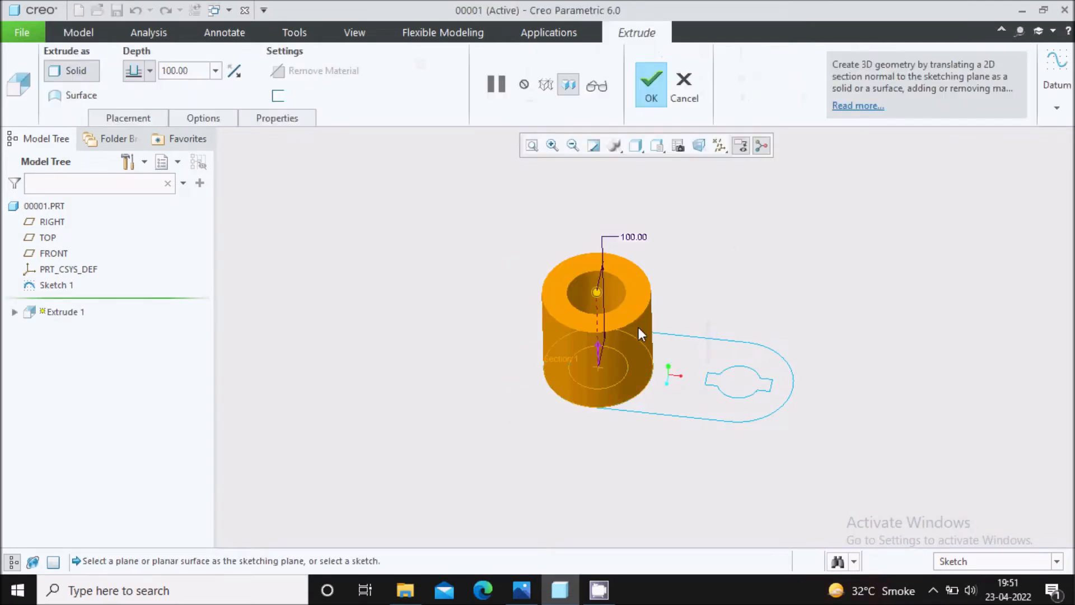
left_click(521, 590)
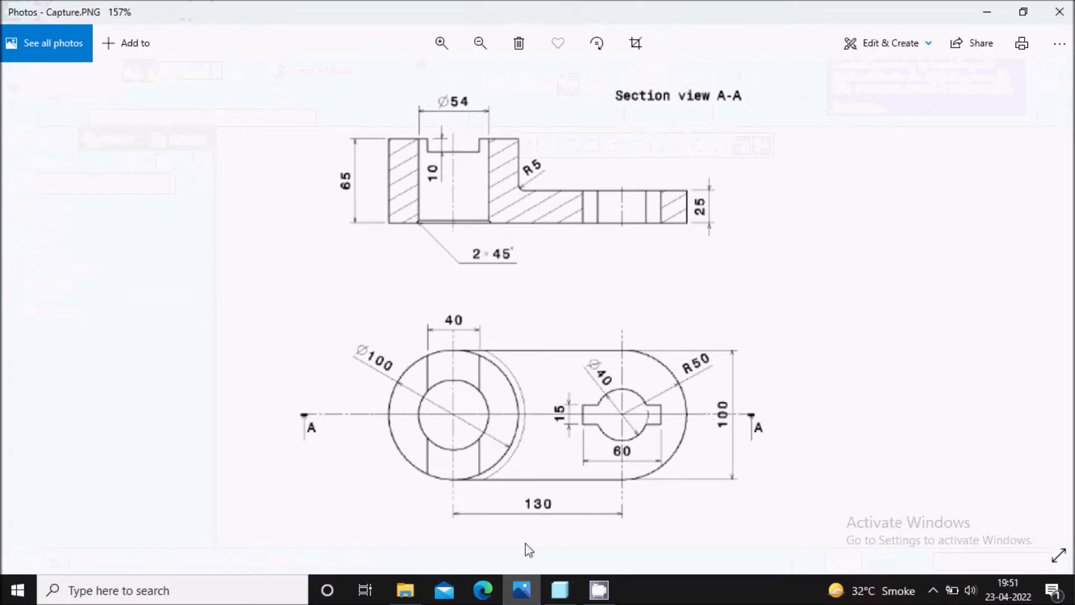
left_click(518, 588)
double_click(196, 71)
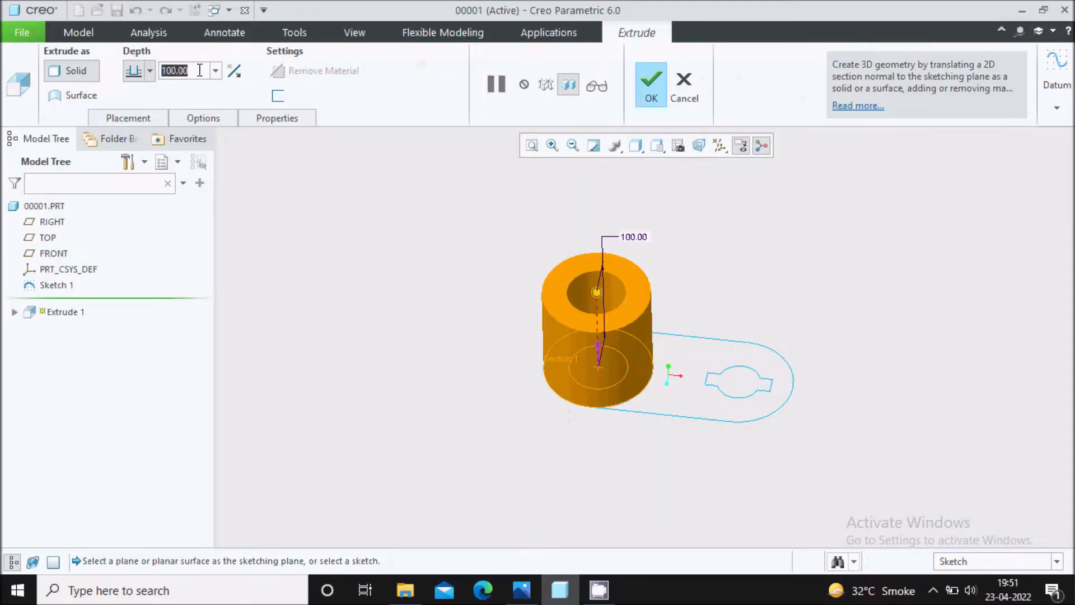
type("6")
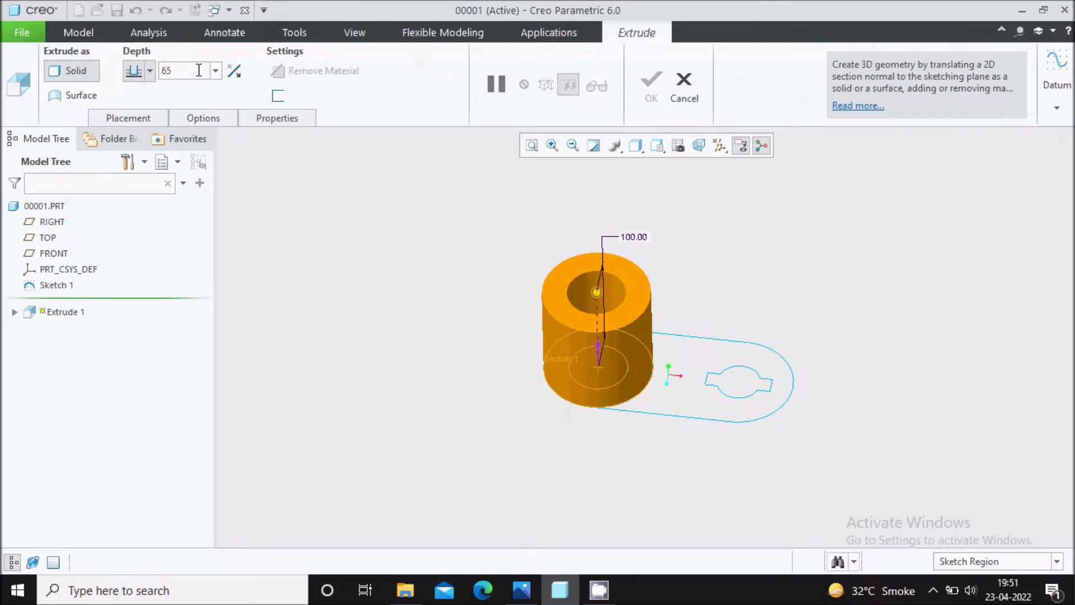
type("5")
key("Return")
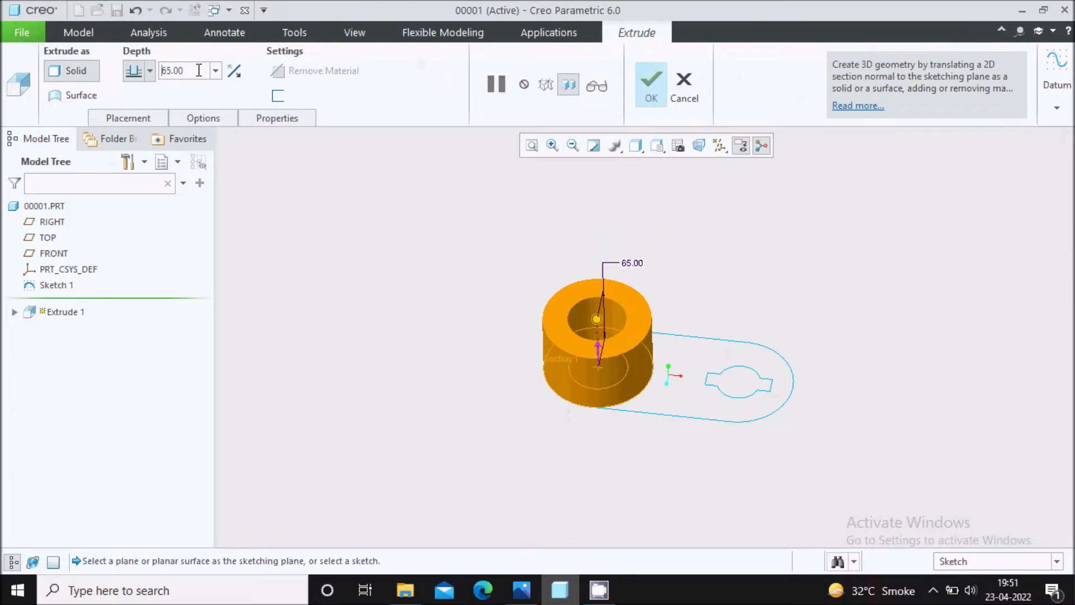
left_click(653, 89)
Extrude the remaining plate region with the keyed hole 25 mm as a solid.
left_click(693, 358)
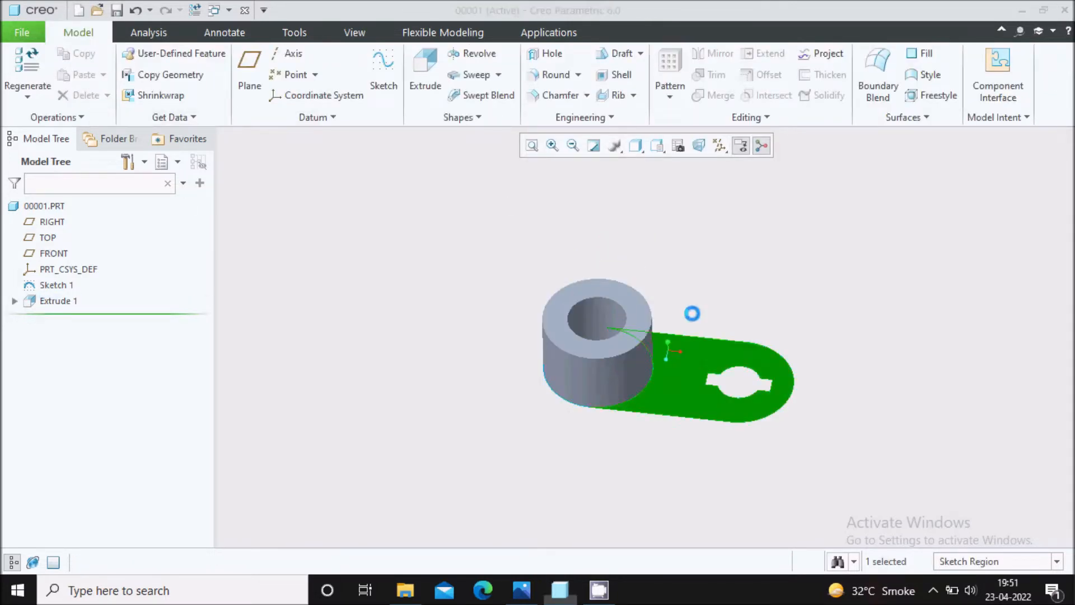
double_click(189, 72)
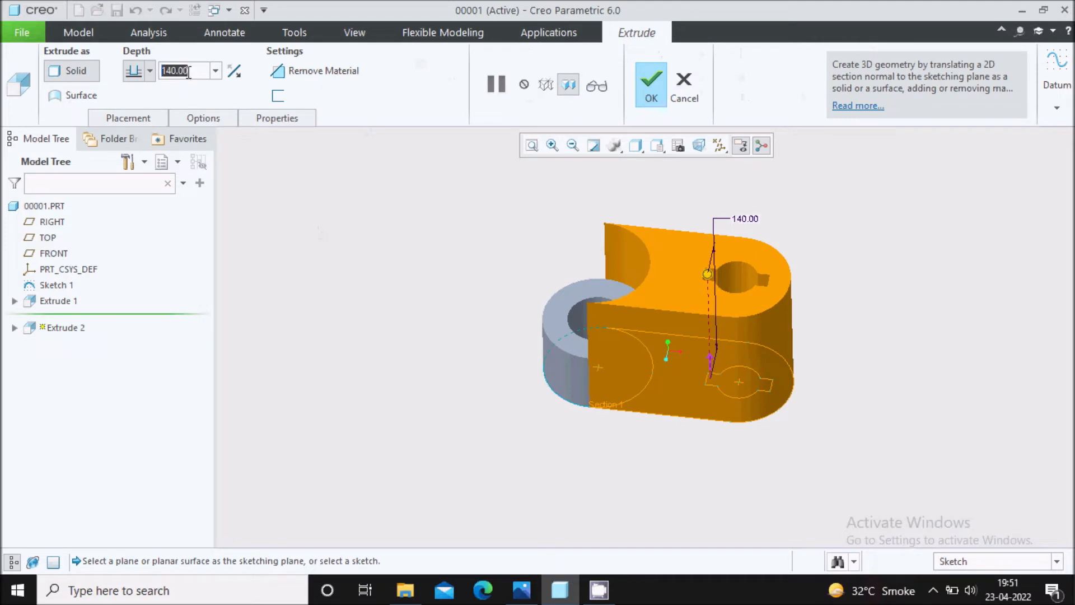
type("25")
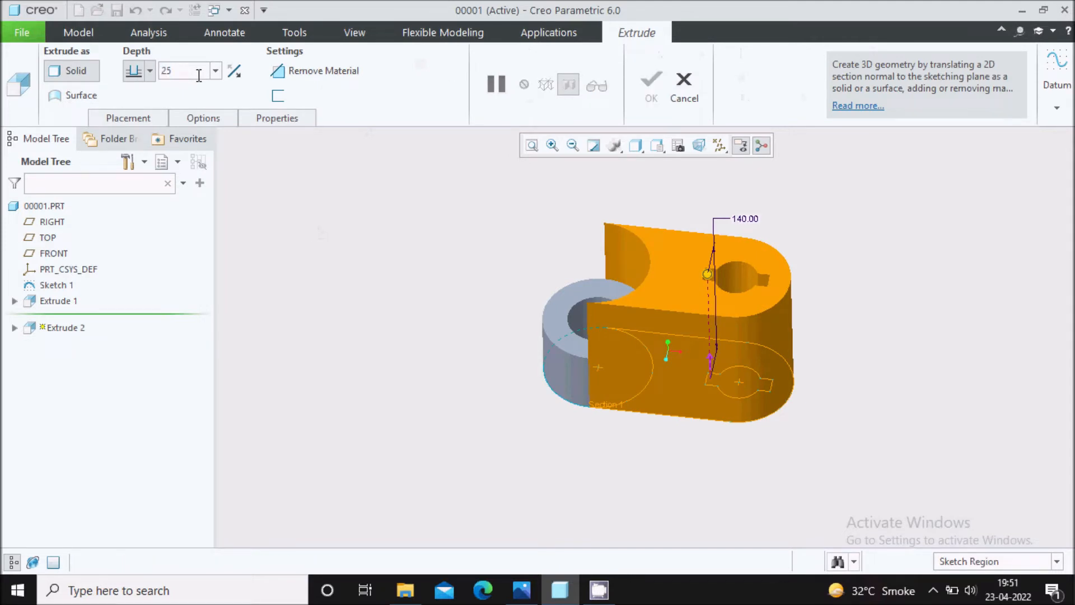
key("Return")
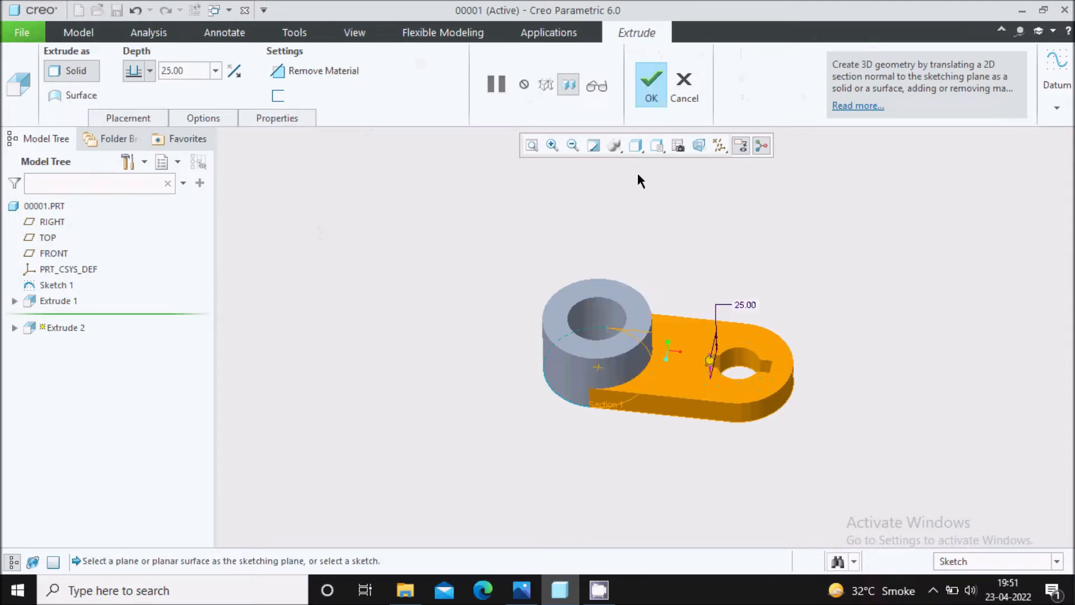
left_click(650, 85)
Round the edge where the boss meets the plate's upper face with a 5 mm radius.
scroll(654, 307, "up", 2)
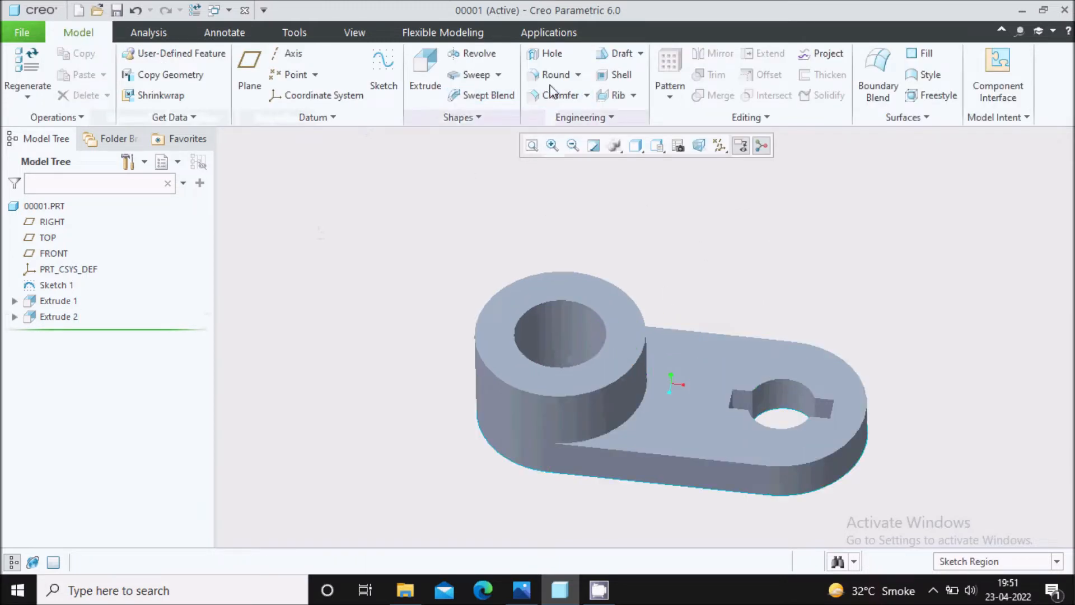
scroll(634, 411, "up", 2)
left_click(634, 412)
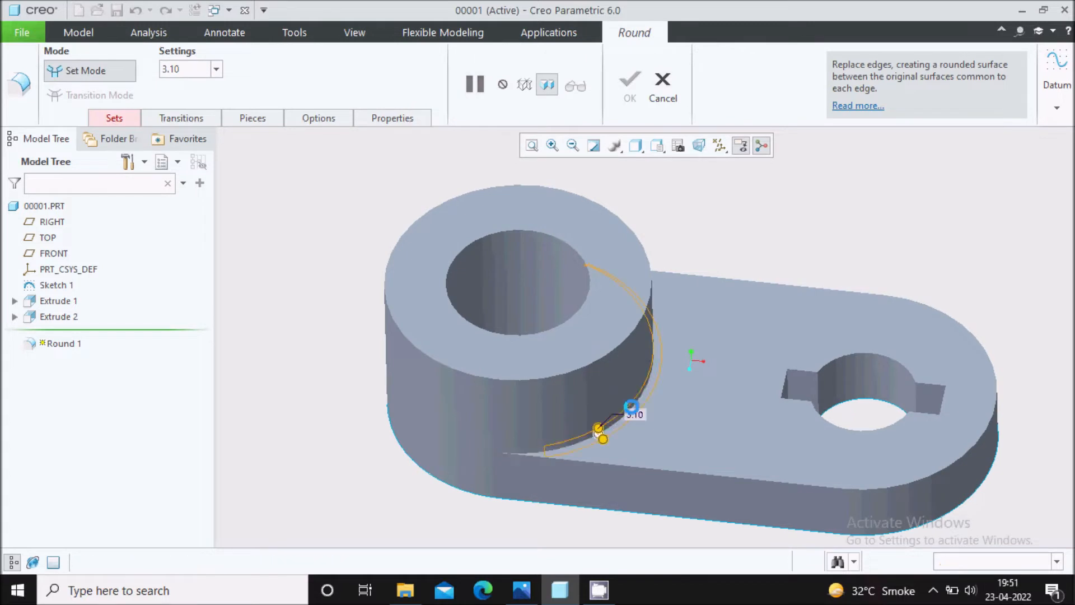
double_click(189, 70)
type("5")
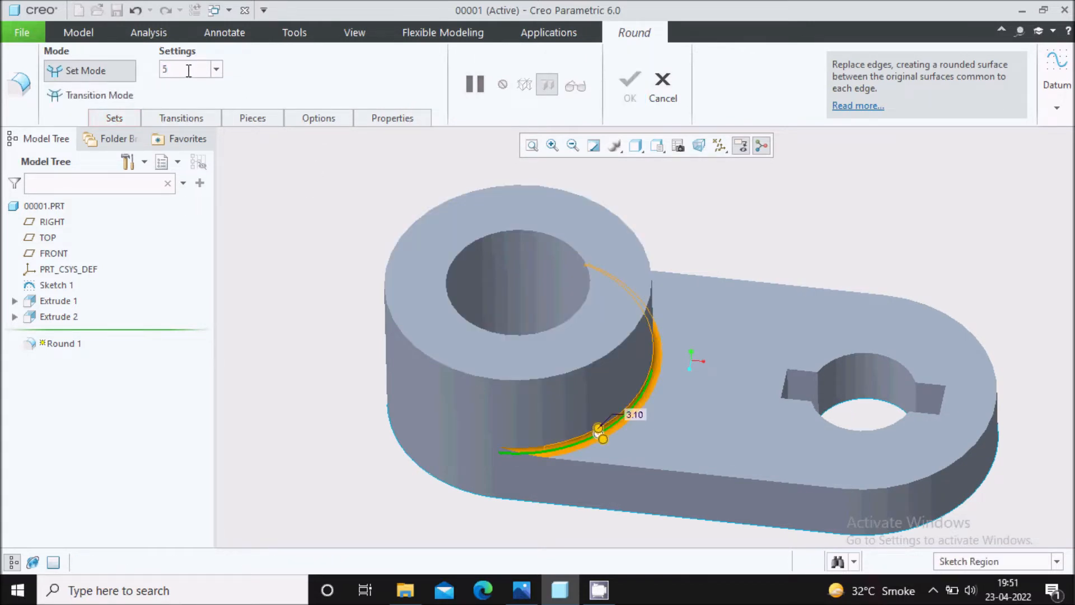
key("Return")
left_click(625, 102)
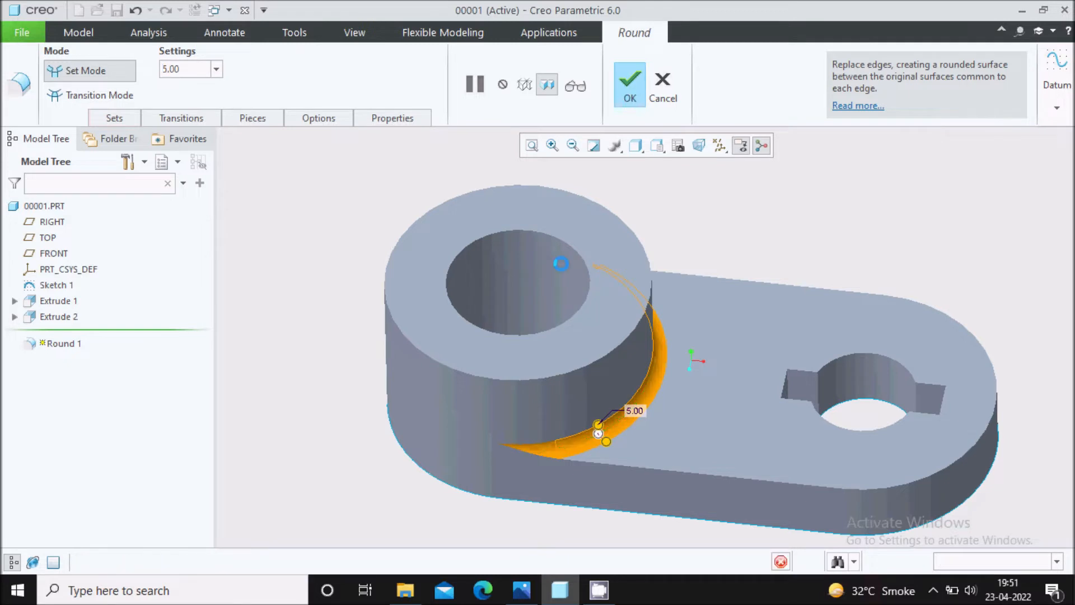
Hide the base profile sketch, Sketch 1, in the model.
middle_click_drag(612, 448, 697, 285)
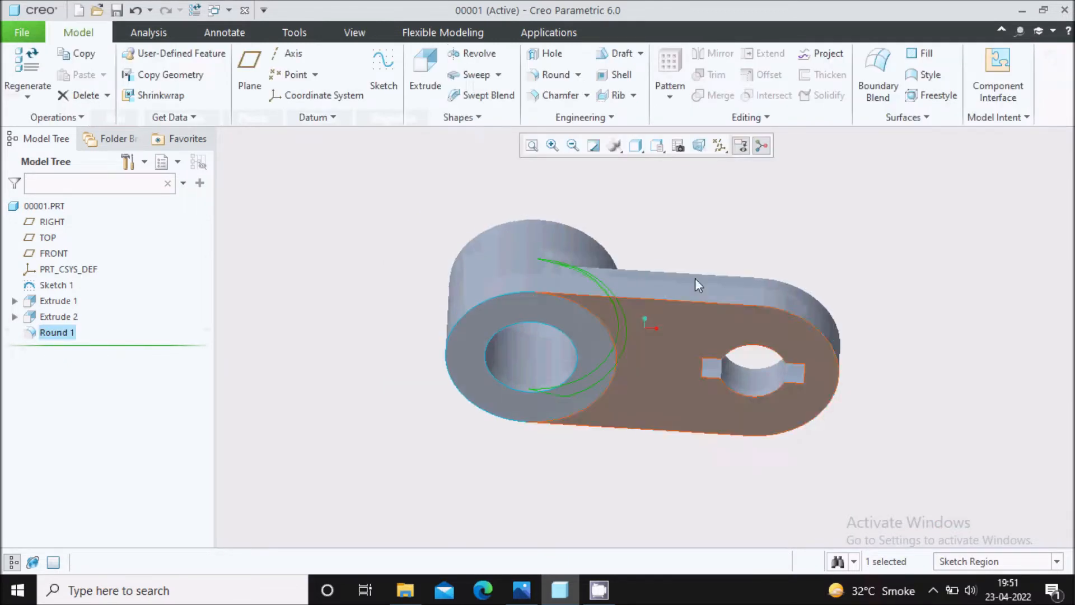
left_click(56, 285)
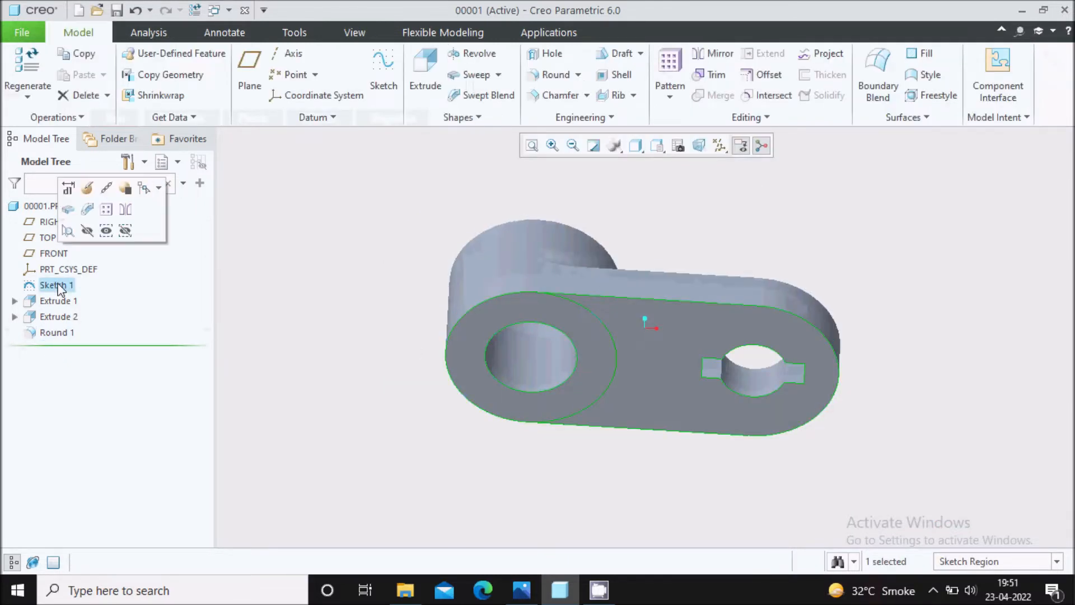
left_click(86, 230)
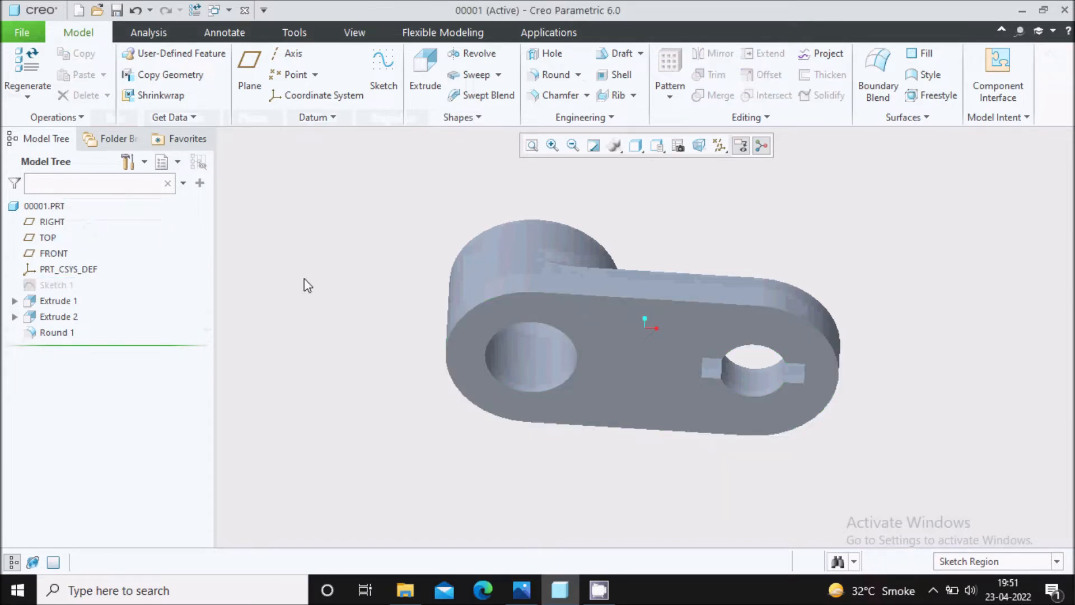
Chamfer the boss bore's edge on the underside using 45 x D with D set to 2 mm.
left_click(554, 96)
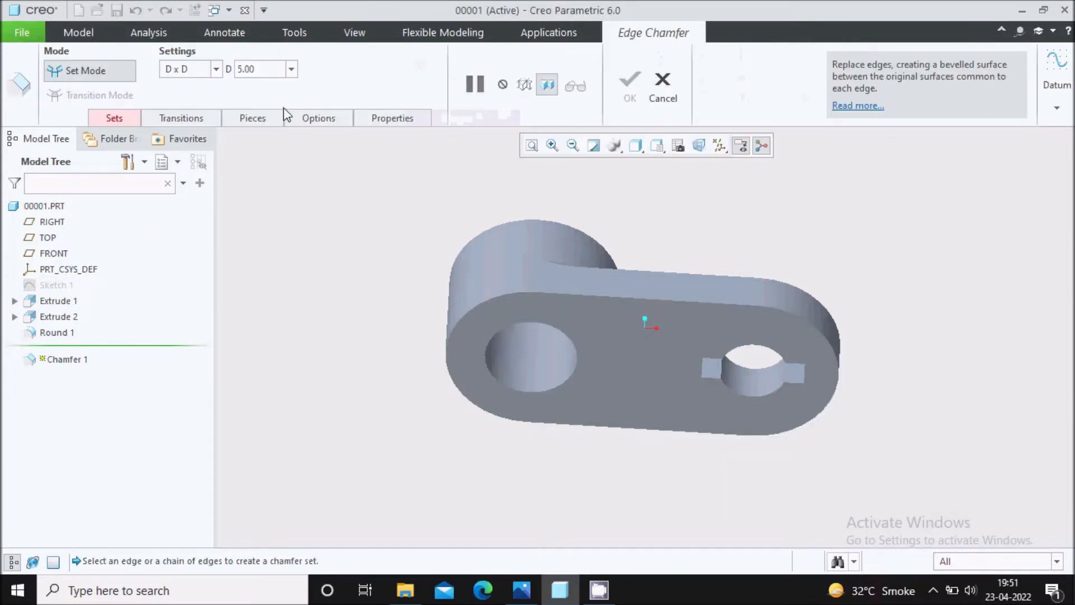
left_click(217, 74)
left_click(185, 125)
scroll(573, 336, "up", 2)
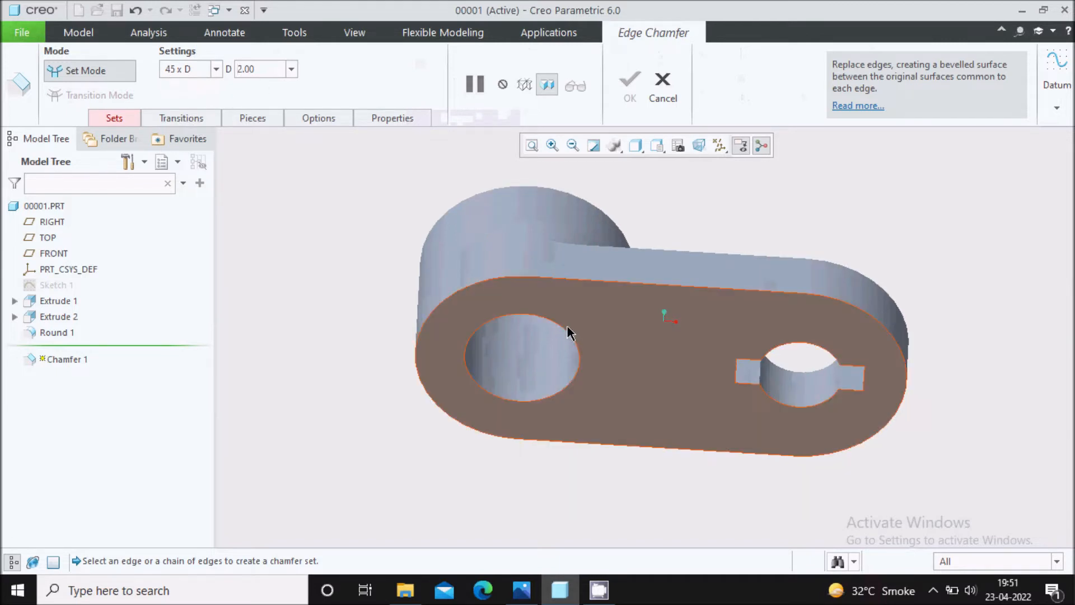
left_click(562, 333)
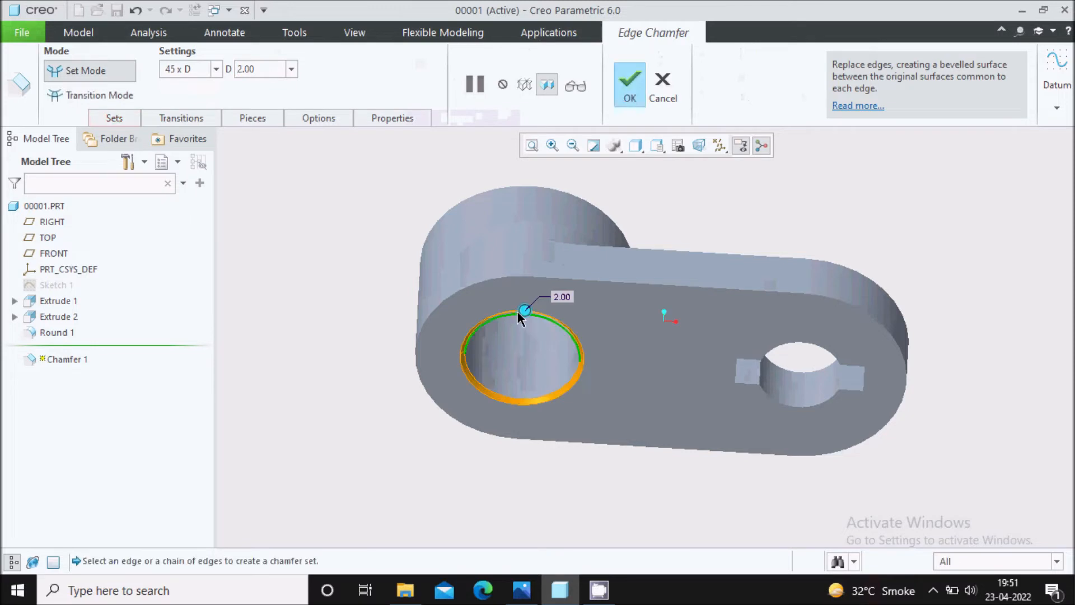
left_click(630, 84)
Turn the part to show its upper side and display the datum planes.
scroll(713, 260, "down", 2)
middle_click_drag(713, 259, 681, 334)
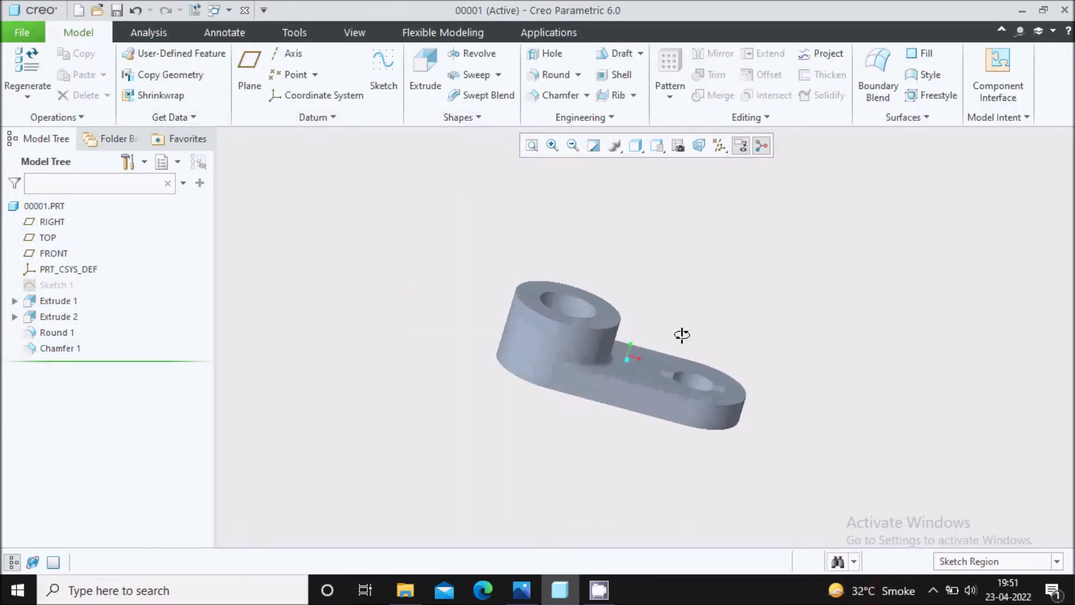
left_click(719, 148)
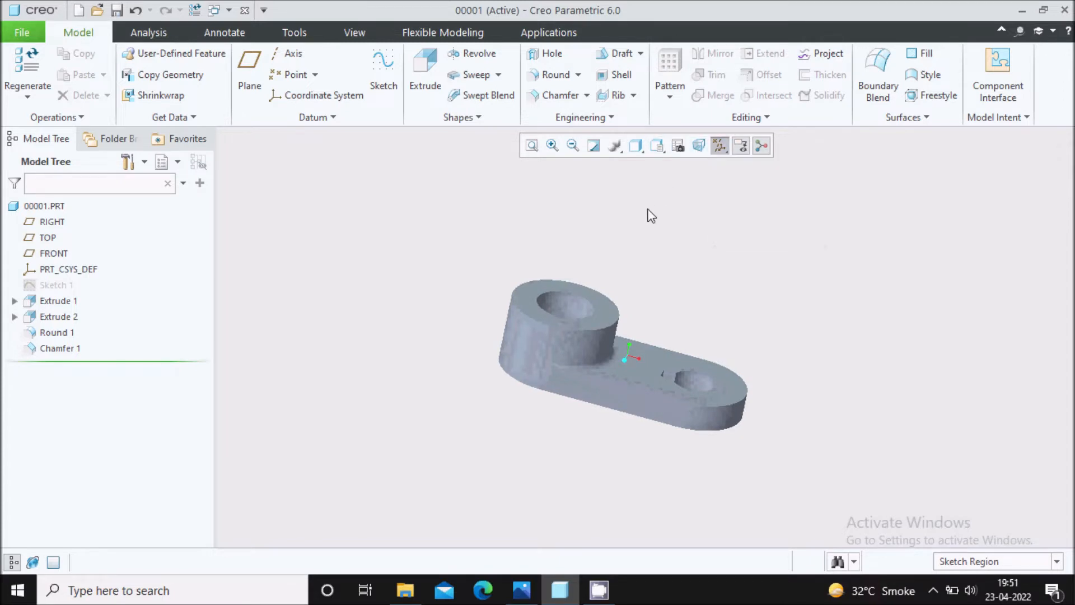
left_click(657, 147)
left_click(644, 200)
left_click(720, 147)
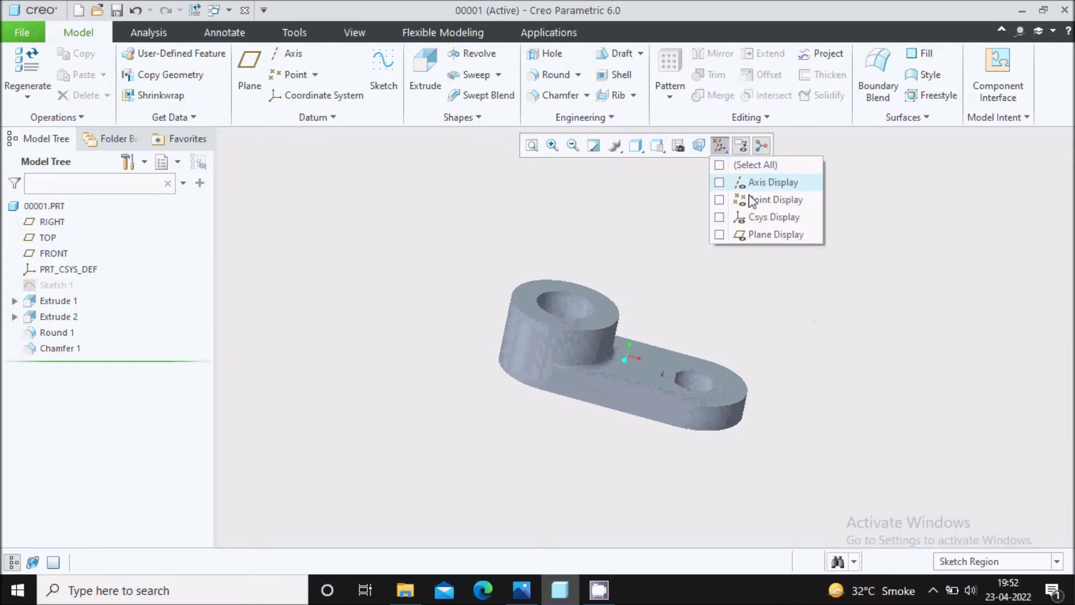
left_click(760, 234)
Start a new sketch on the FRONT datum plane and orient the view parallel to it.
scroll(616, 287, "up", 4)
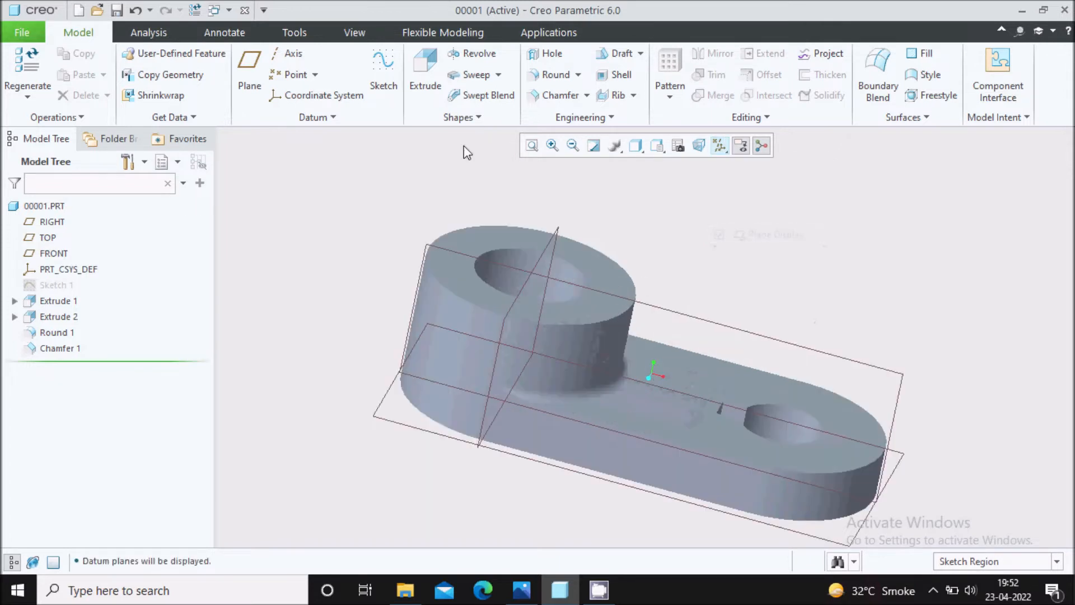
left_click(387, 92)
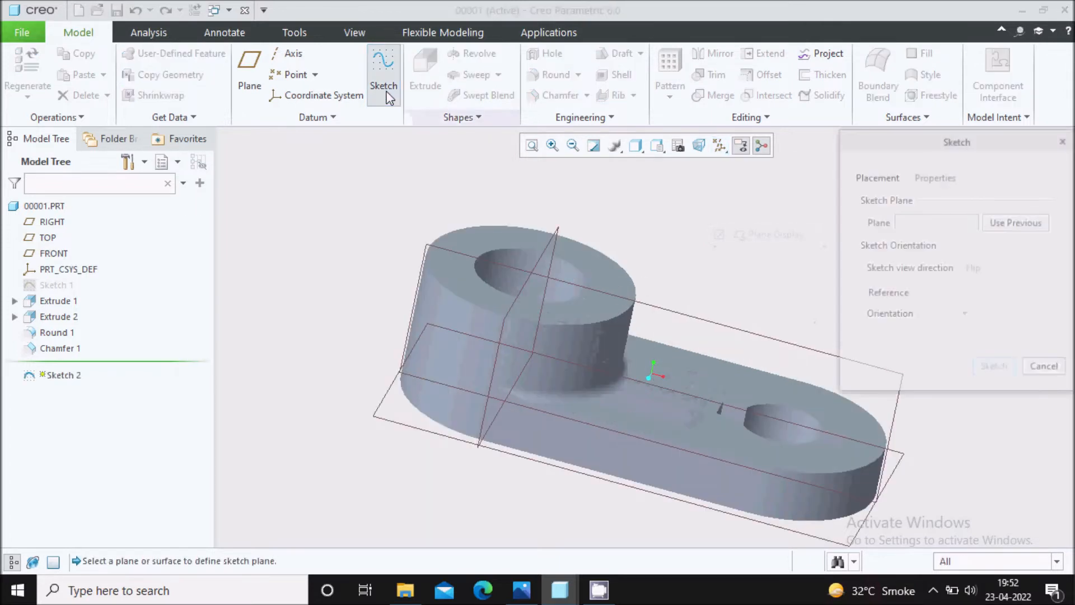
left_click(650, 305)
left_click(992, 368)
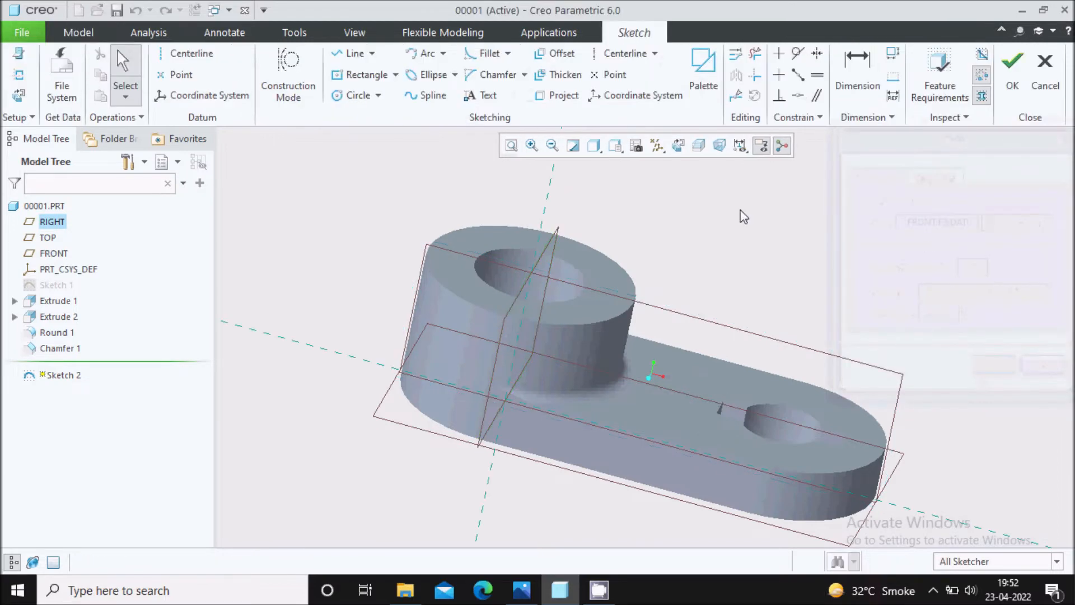
left_click(678, 146)
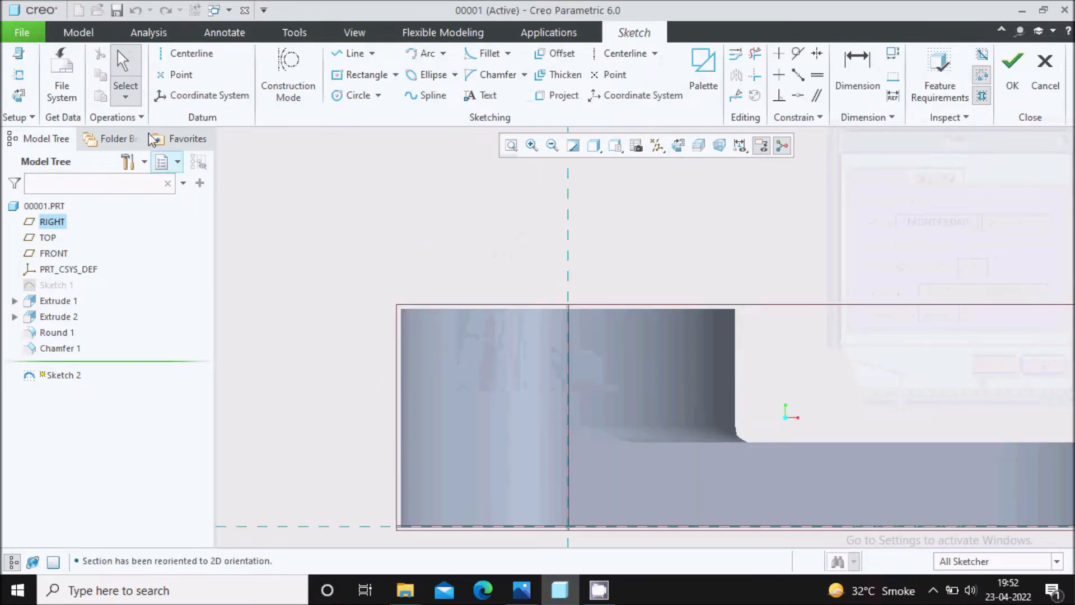
Add the boss's upper face as a sketch reference.
left_click(28, 79)
left_click(417, 317)
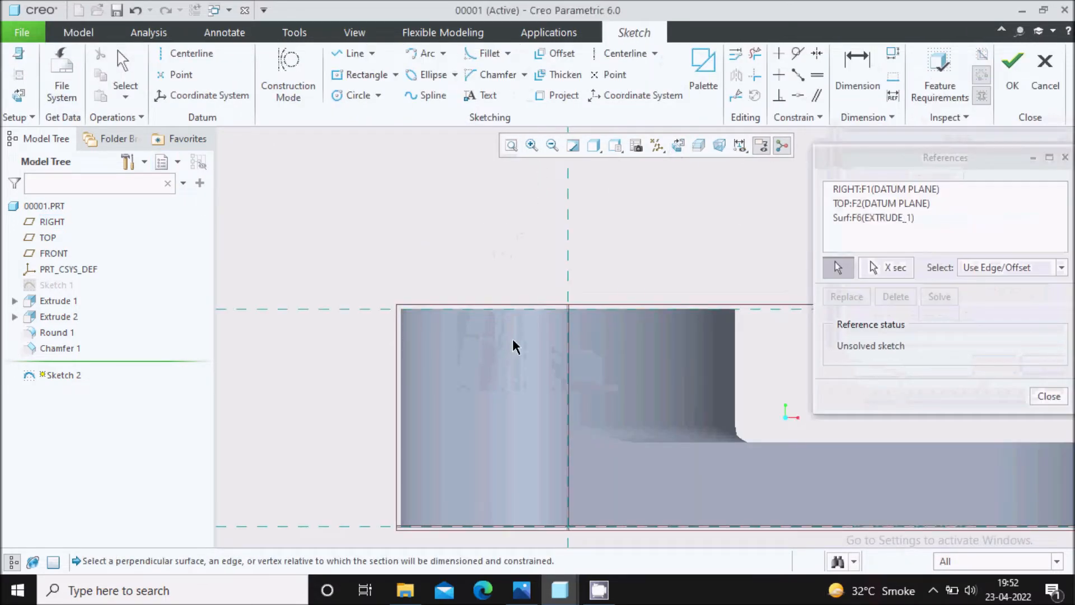
left_click(1049, 396)
Sketch a center rectangle about 43 mm wide, centred where the boss's upper face meets the vertical reference.
left_click(396, 75)
left_click(394, 128)
scroll(532, 314, "up", 3)
left_click(557, 280)
left_click(745, 249)
middle_click(745, 249)
Set the rectangle's height to 20 mm and width to 40 mm, move both dimensions outside it, and finish the sketch.
left_click_drag(686, 298, 748, 299)
double_click(747, 299)
type("20")
key("Return")
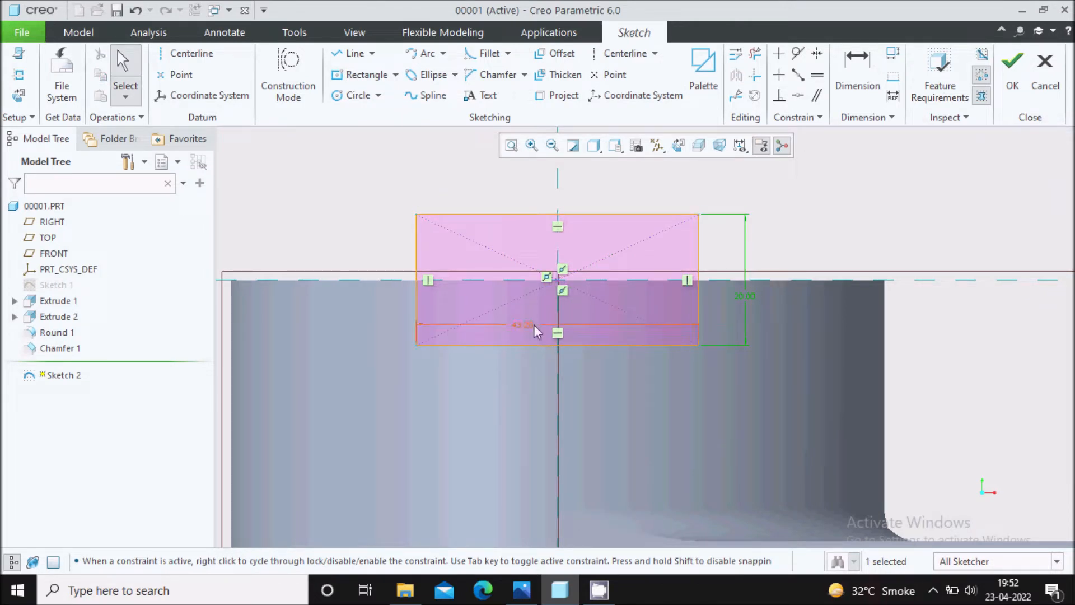
left_click_drag(534, 325, 495, 420)
double_click(504, 413)
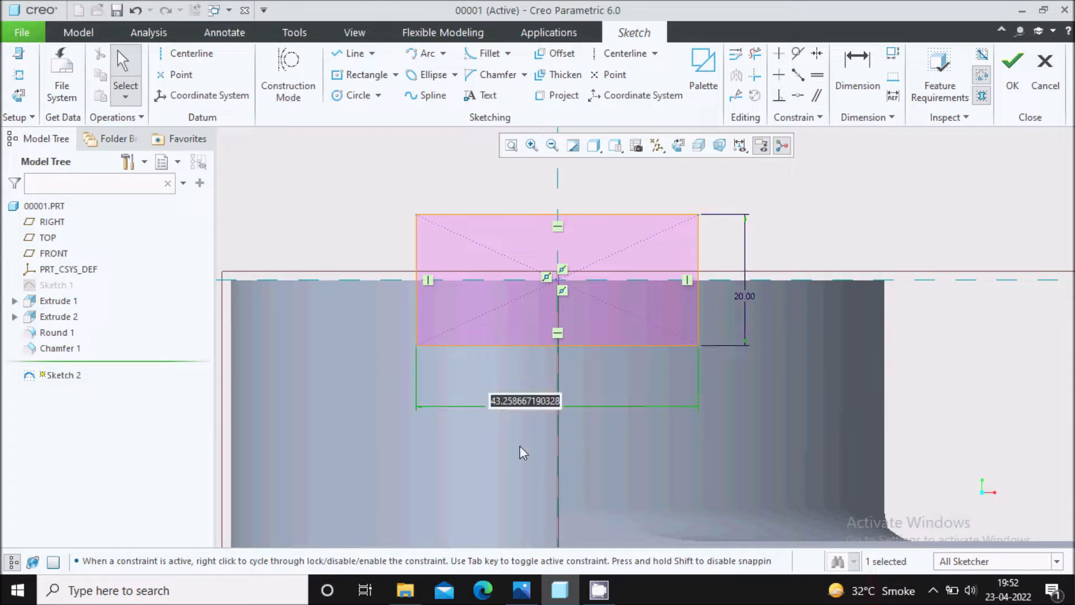
type("40")
key("Return")
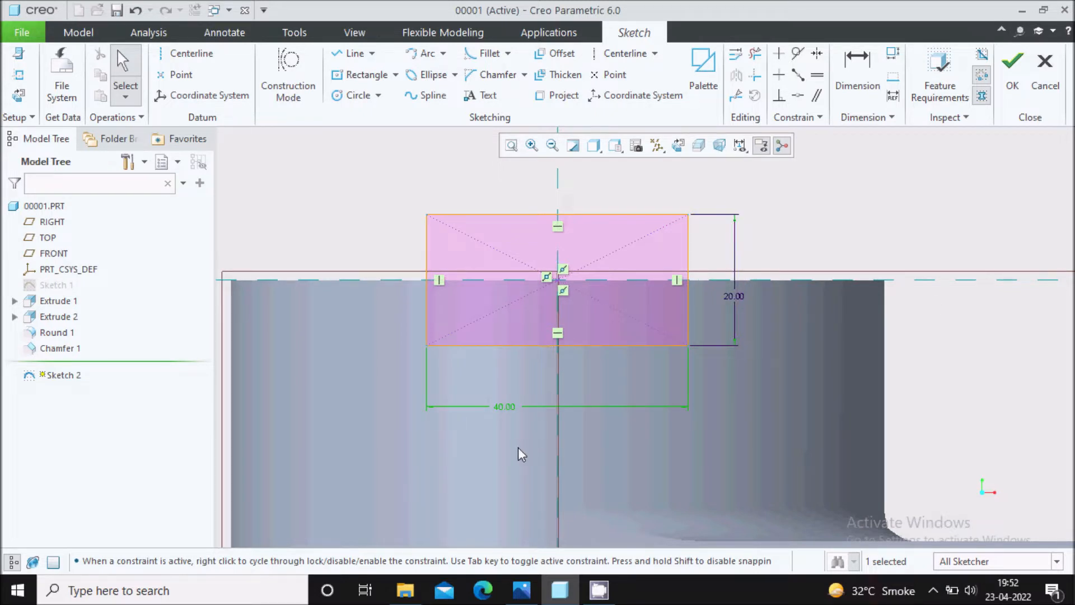
left_click(1012, 62)
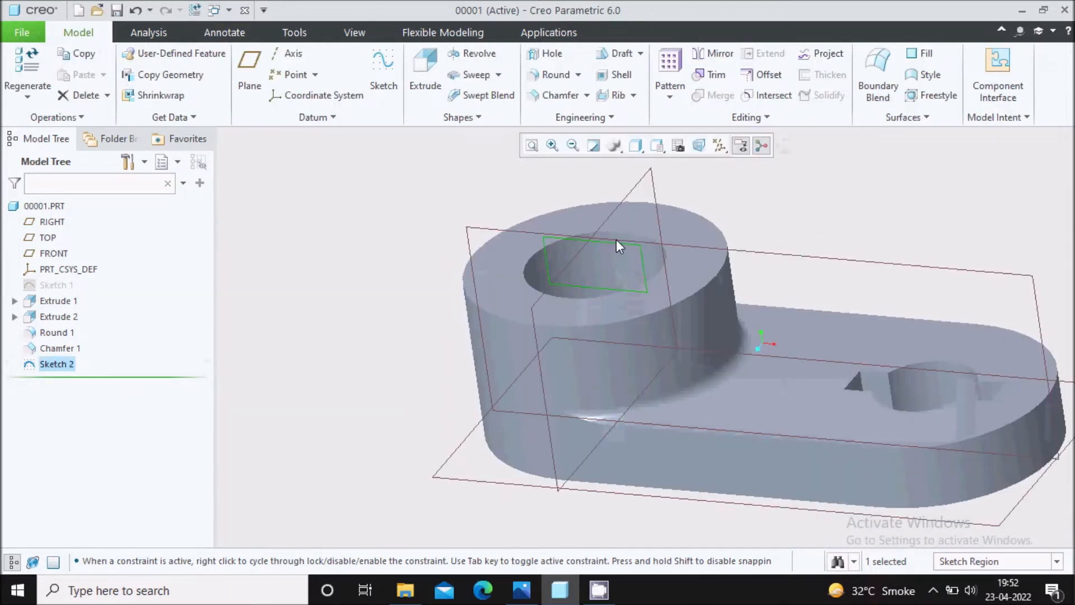
Extrude the rectangle sketch symmetrically about 178 mm deep, removing material to cut the slot across the boss.
left_click(426, 72)
left_click(224, 118)
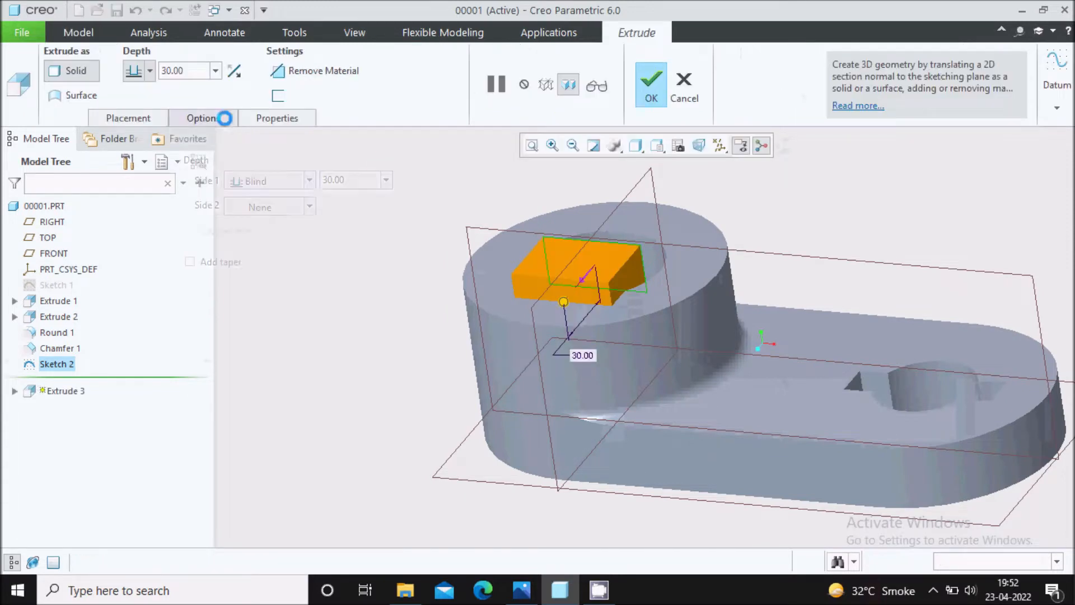
left_click(274, 181)
left_click(269, 218)
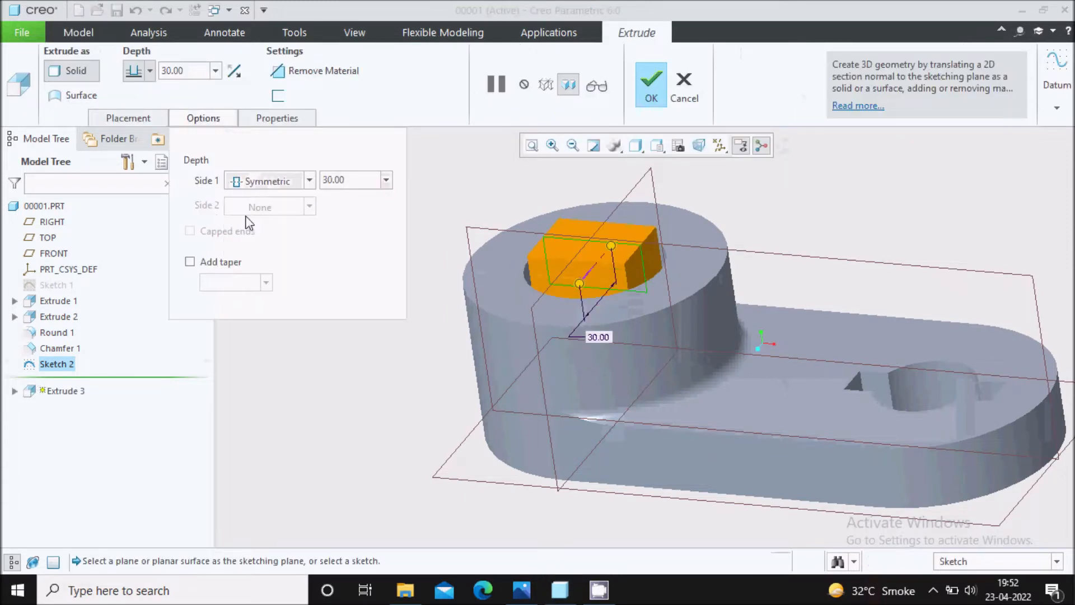
left_click_drag(579, 284, 501, 375)
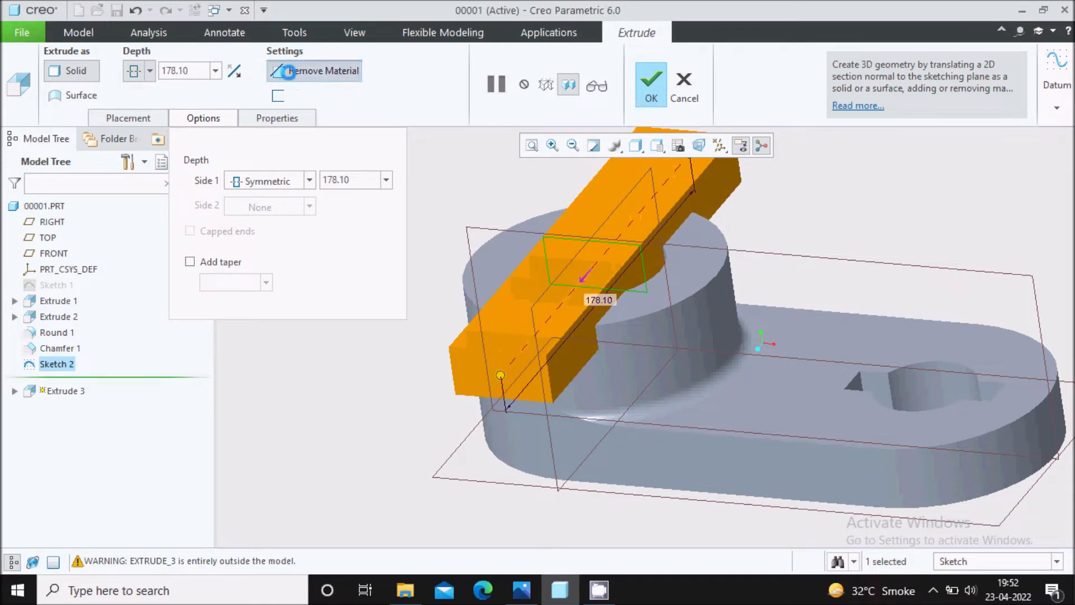
left_click(305, 71)
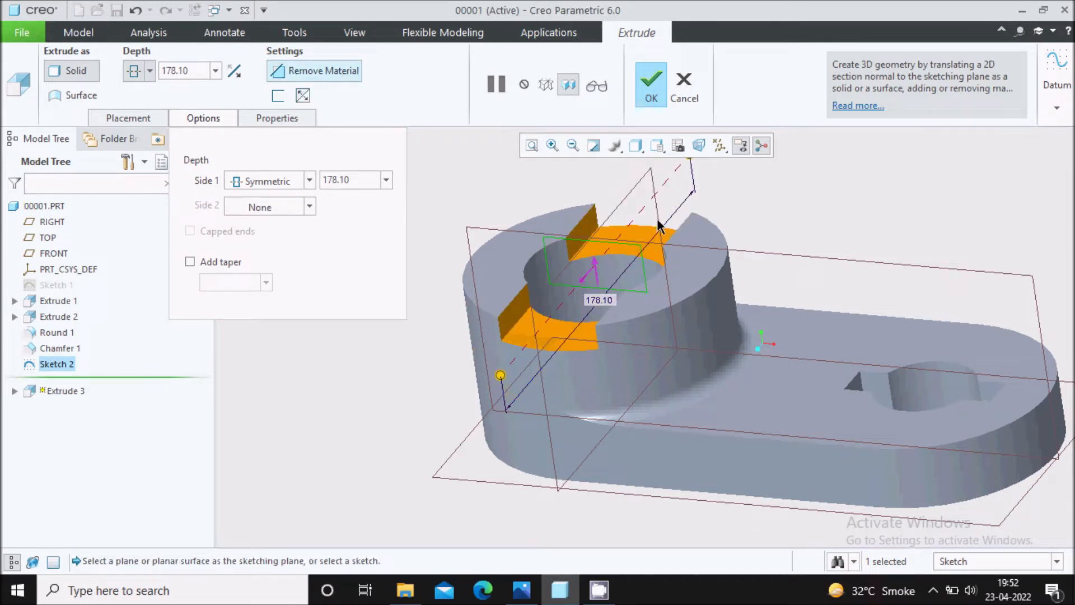
left_click(650, 95)
Return the model to its default orientation and save part 00001 in My Documents.
key("ctrl+d")
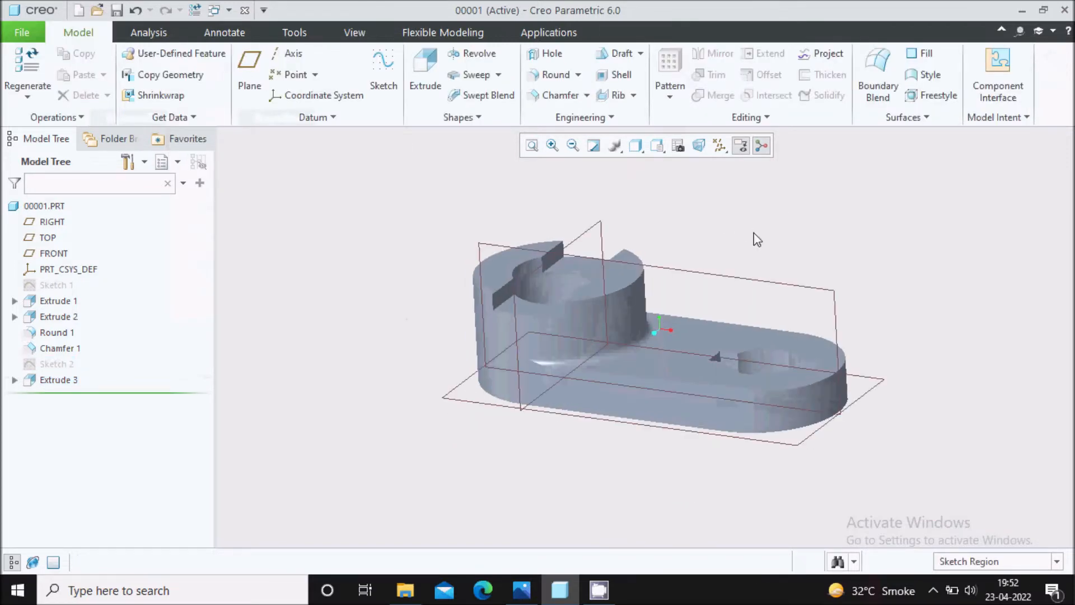
key("ctrl+s")
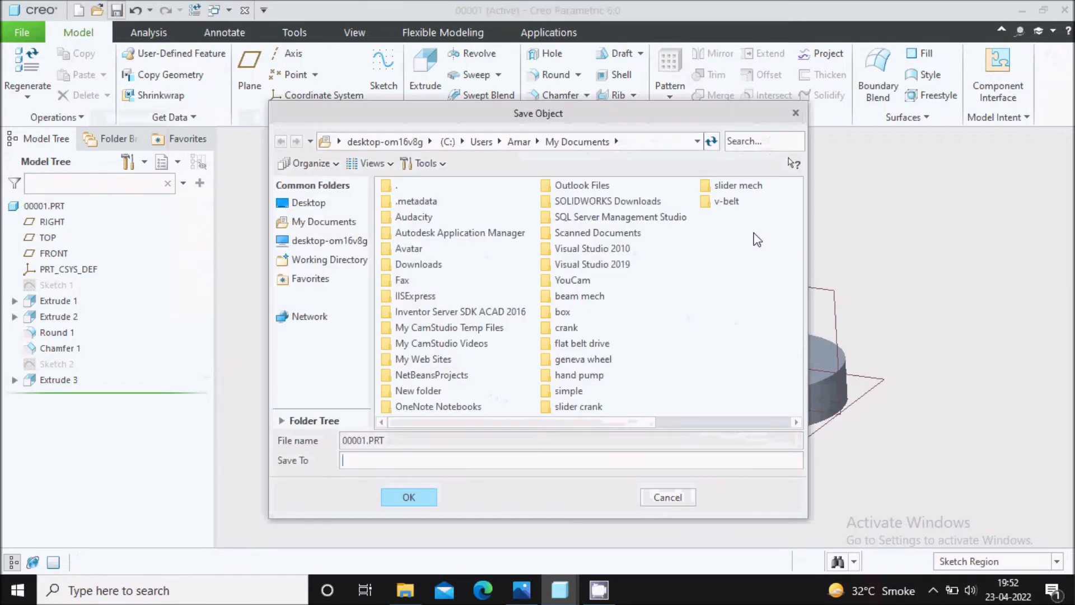
left_click(408, 491)
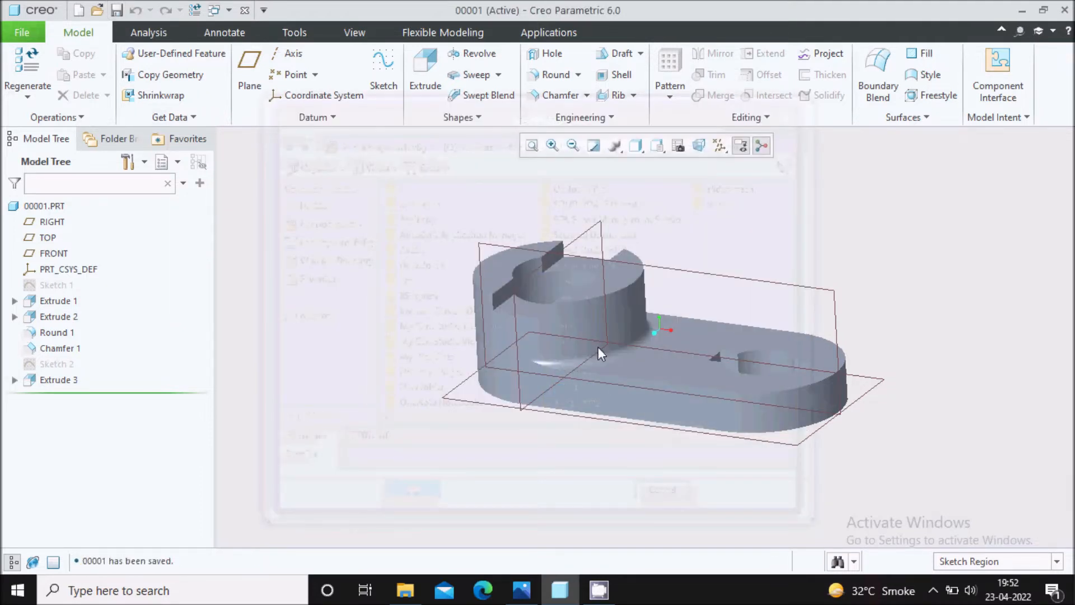
Check the reference drawing in Photos, return to the part in Creo Parametric, and turn on the display of datum axes.
mouse_move(735, 230)
middle_mouse_down()
mouse_move(751, 211)
mouse_move(729, 253)
mouse_move(753, 216)
mouse_move(748, 246)
middle_mouse_up()
left_click(520, 591)
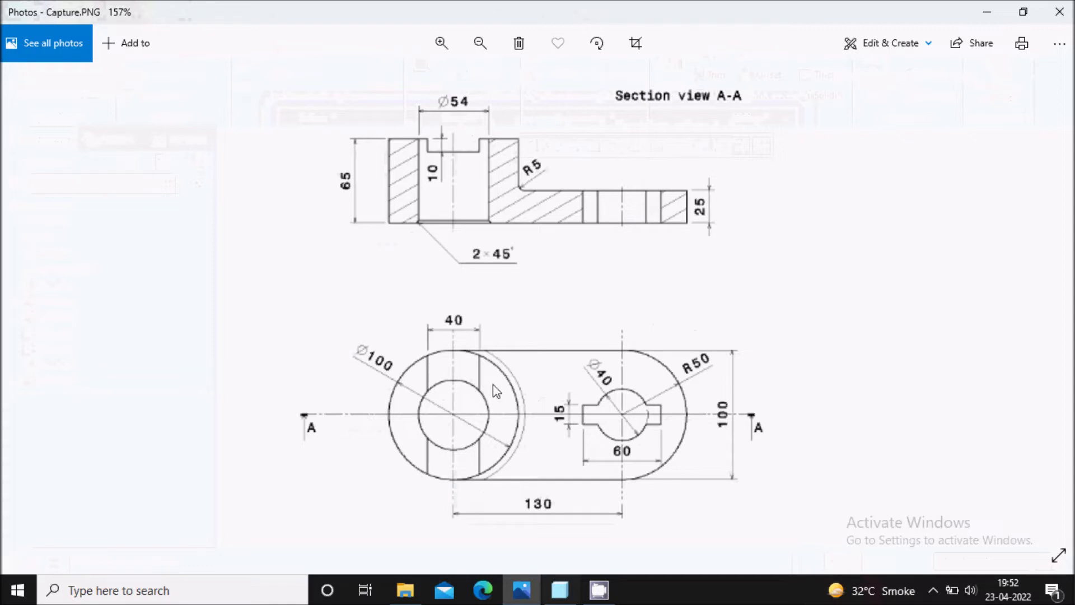
left_click(521, 590)
mouse_move(593, 423)
middle_mouse_down()
mouse_move(595, 389)
mouse_move(579, 469)
mouse_move(569, 456)
mouse_move(590, 444)
mouse_move(592, 461)
middle_mouse_up()
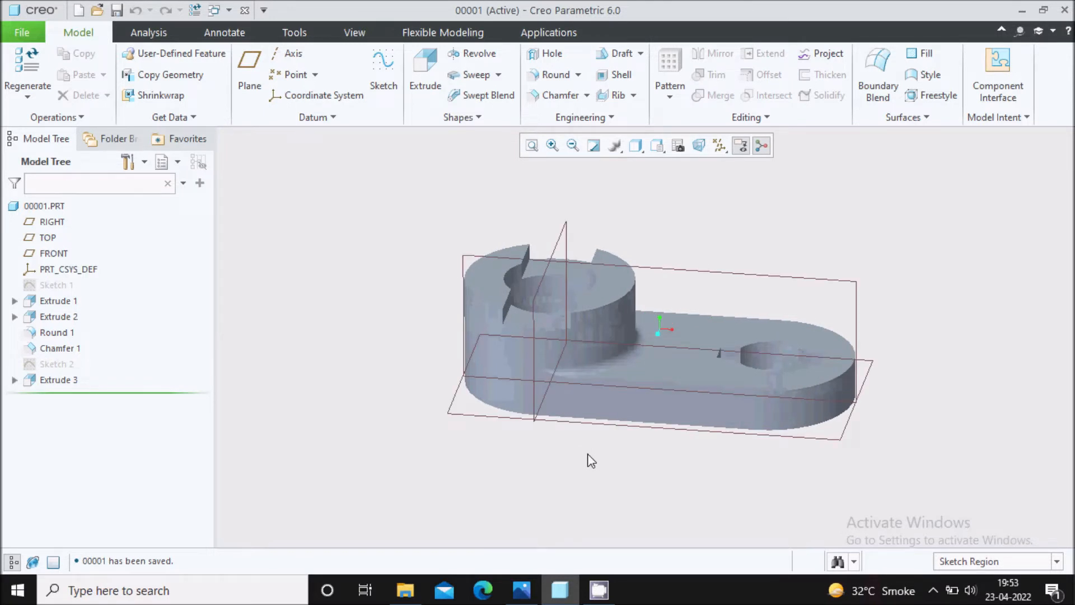
middle_click_drag(591, 461, 595, 465)
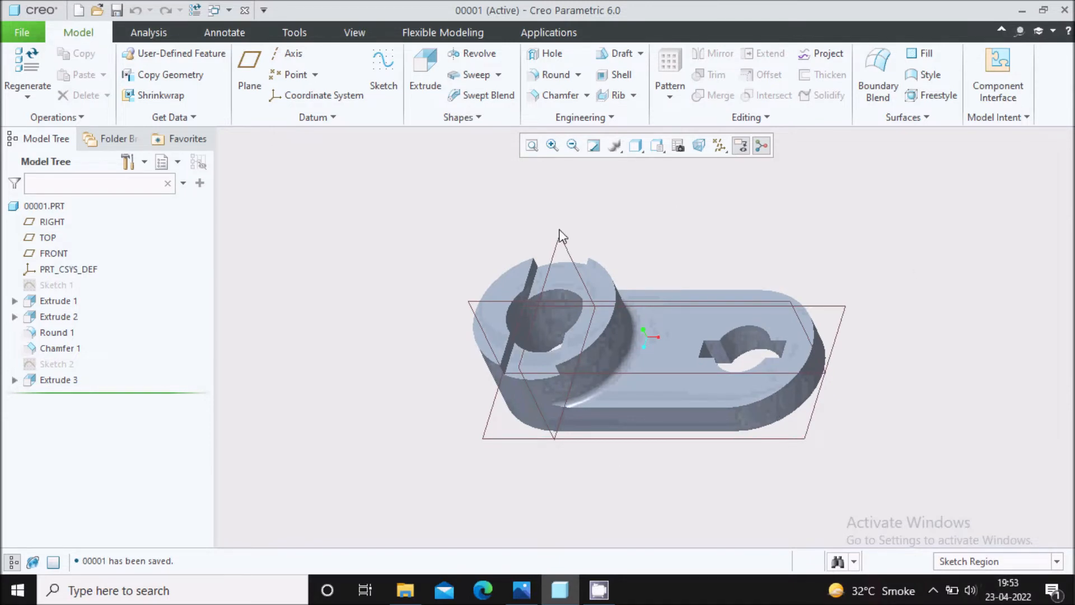
left_click(720, 146)
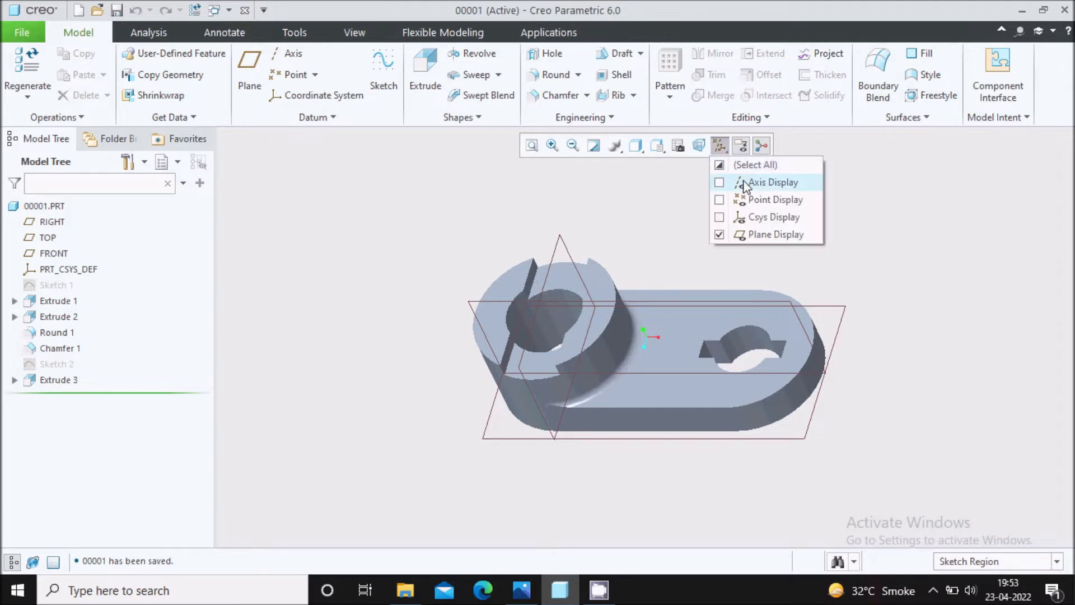
left_click(752, 183)
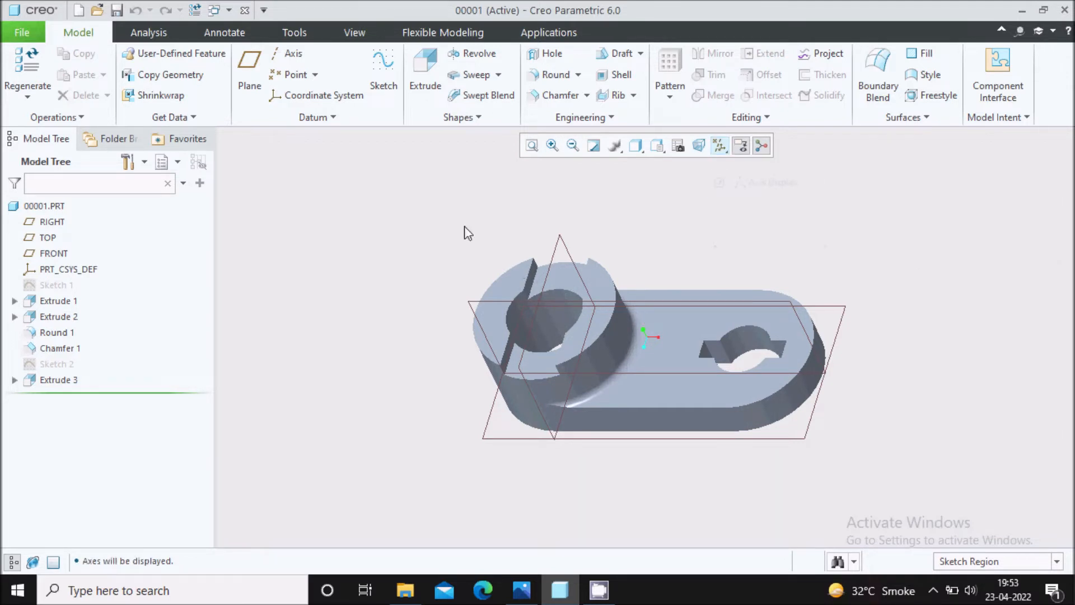
Create a datum axis through the cylindrical surface of the keyed hole in the plate.
left_click(289, 53)
scroll(546, 328, "down", 2)
scroll(545, 328, "down", 3)
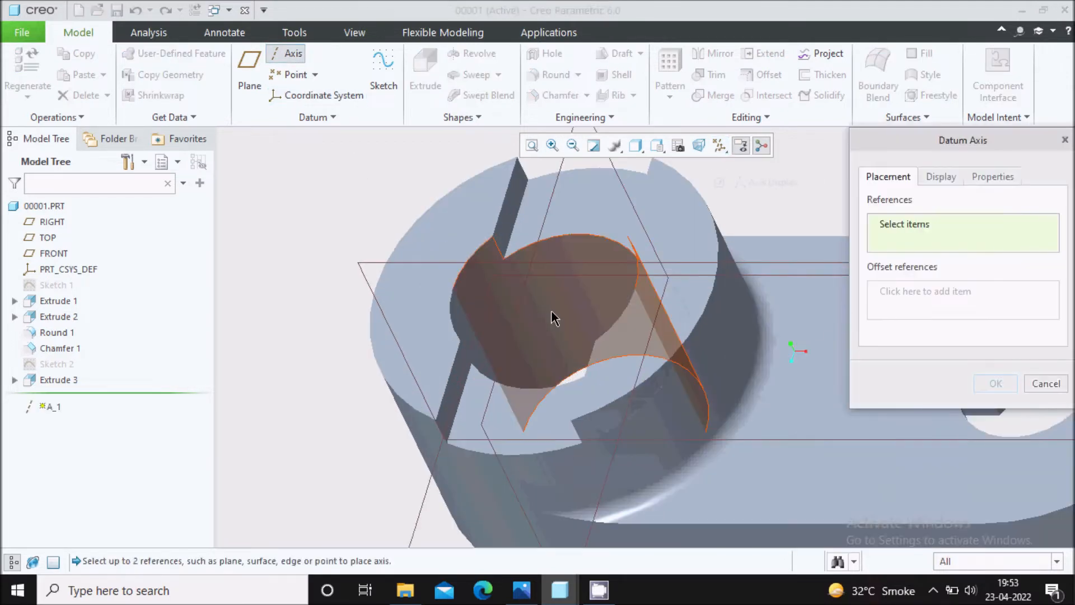
left_click(535, 319)
scroll(559, 309, "up", 3)
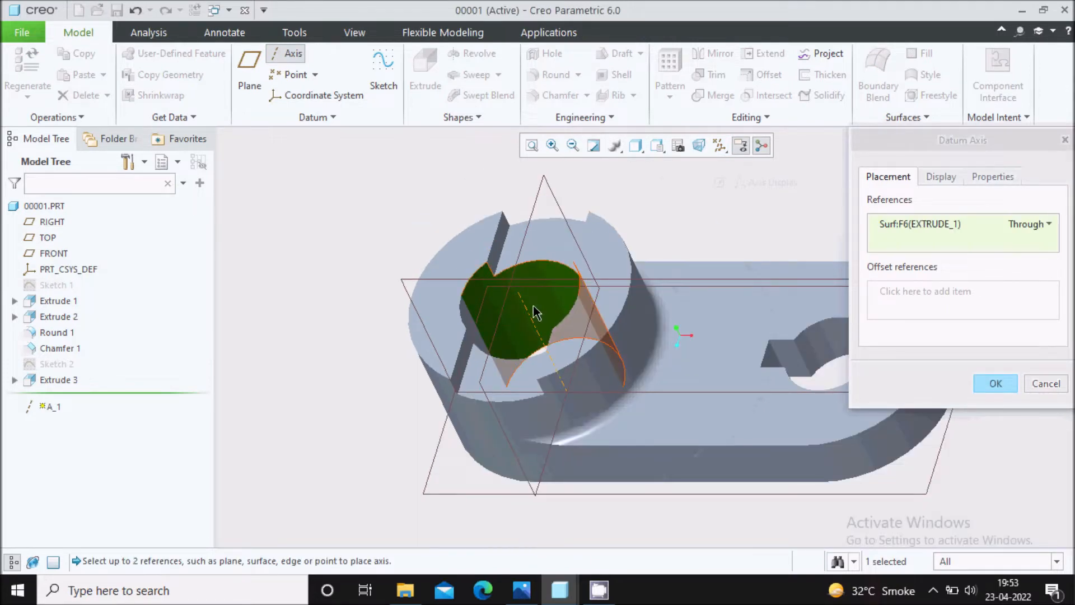
scroll(405, 303, "up", 1)
scroll(667, 336, "down", 4)
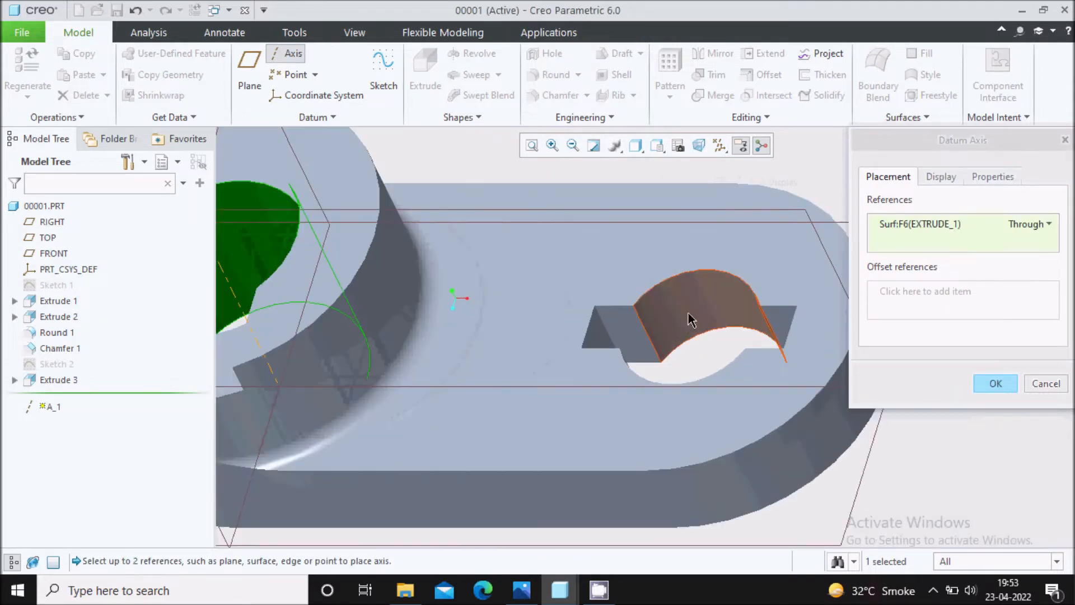
scroll(692, 319, "up", 4)
left_click(992, 383)
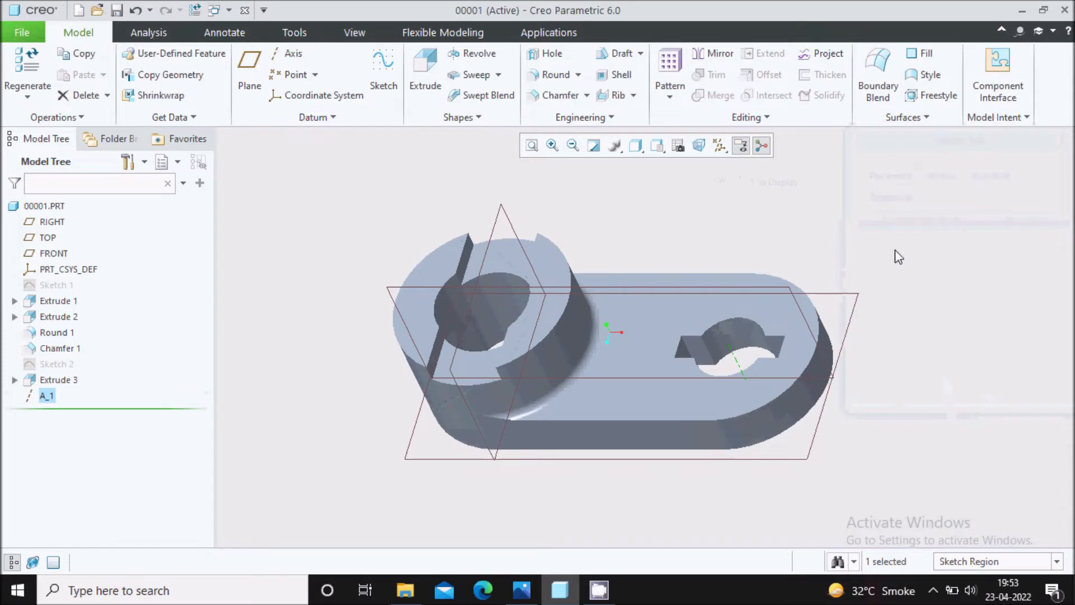
left_click(895, 252)
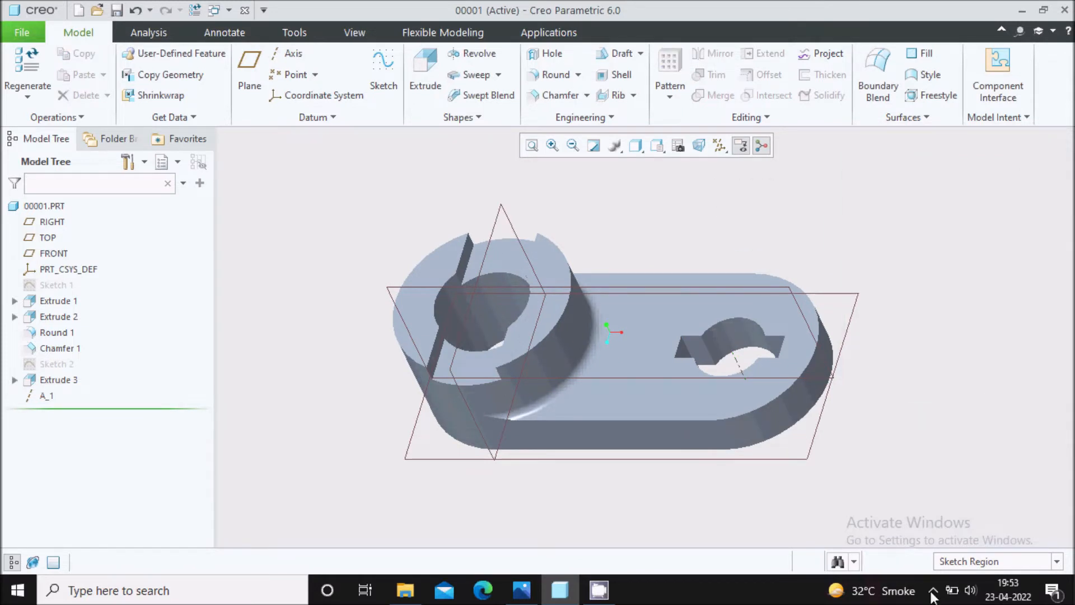
Start a new cross section in the View Manager and name it A.
left_click(678, 148)
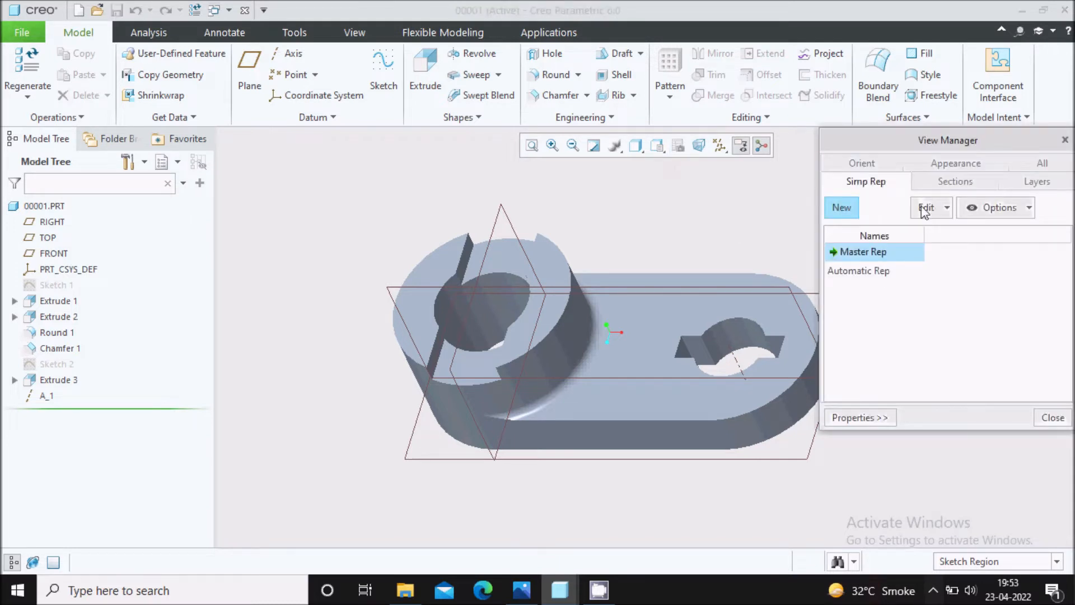
left_click(956, 181)
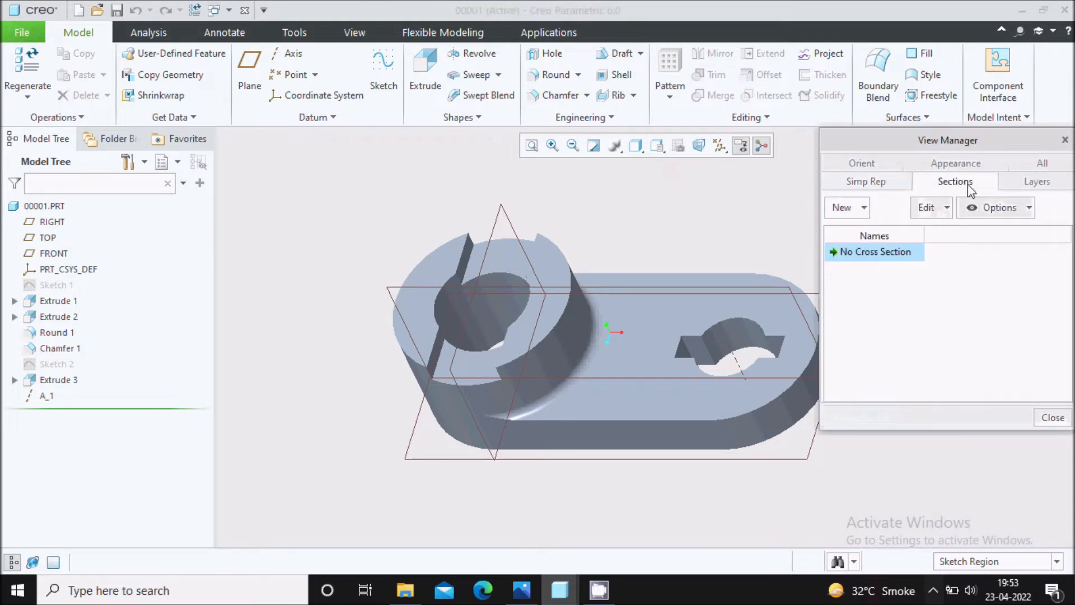
left_click(856, 213)
left_click(852, 226)
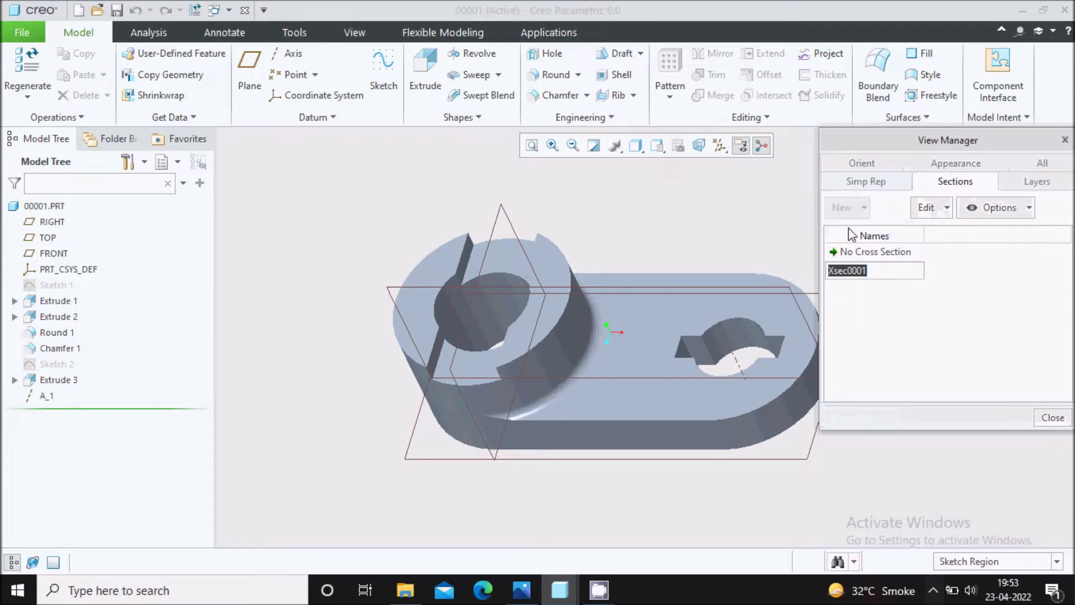
left_click(870, 271)
left_click_drag(869, 271, 818, 275)
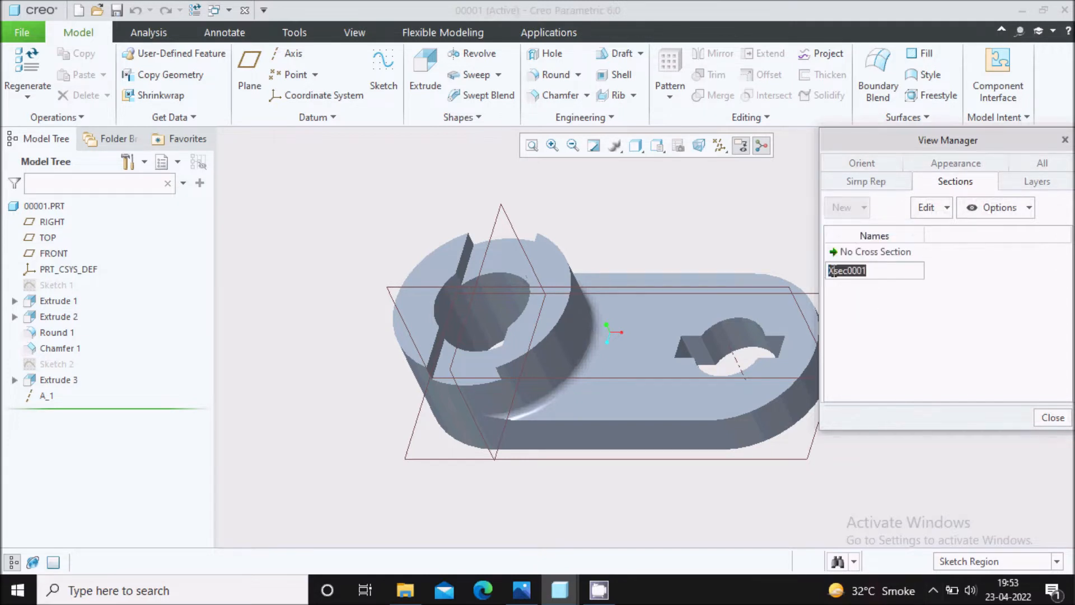
type("A")
key("Return")
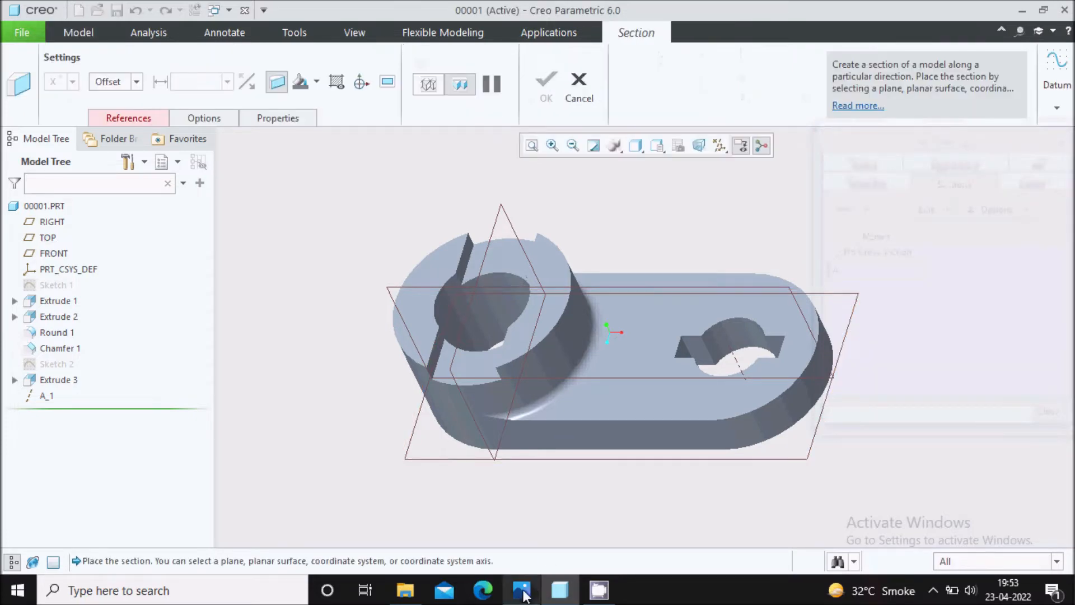
Check section A-A in the reference drawing, place the cross section on the FRONT datum plane, and close the View Manager.
key("alt+Tab")
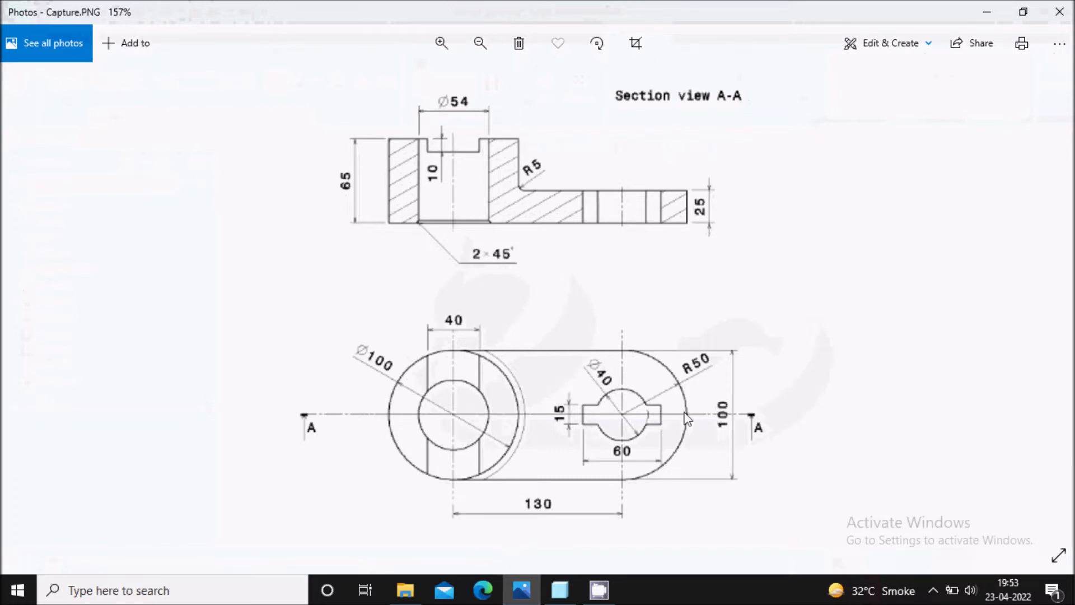
left_click(523, 588)
left_click(384, 285)
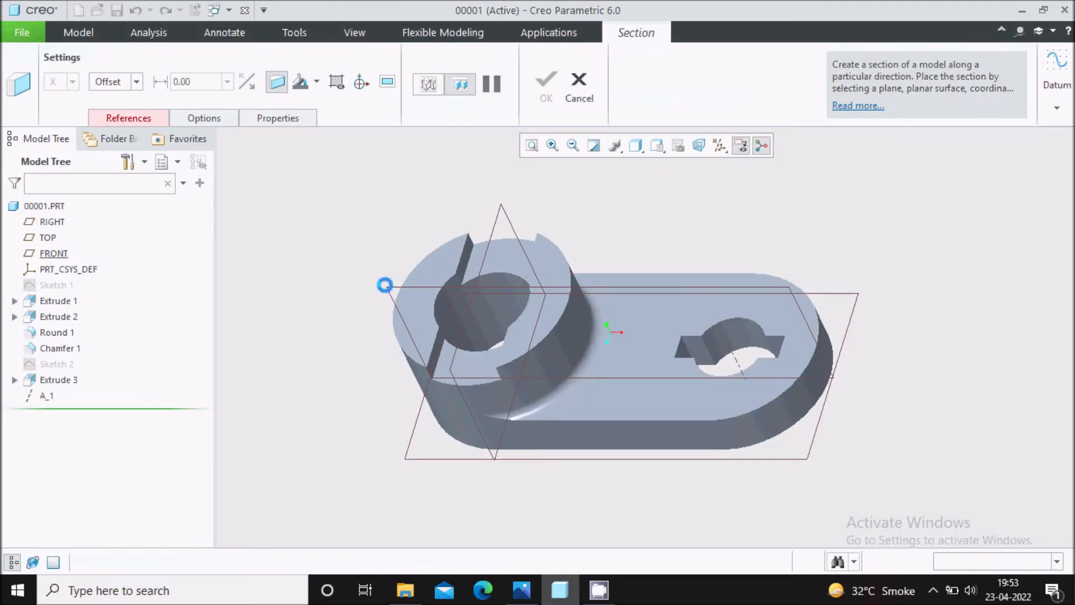
left_click(551, 93)
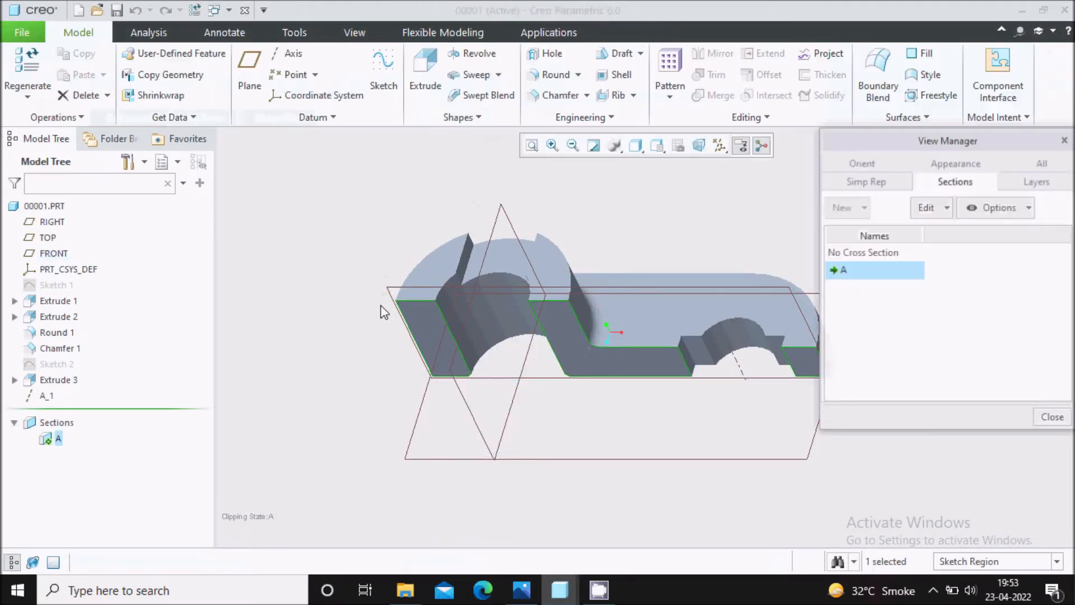
left_click(1052, 417)
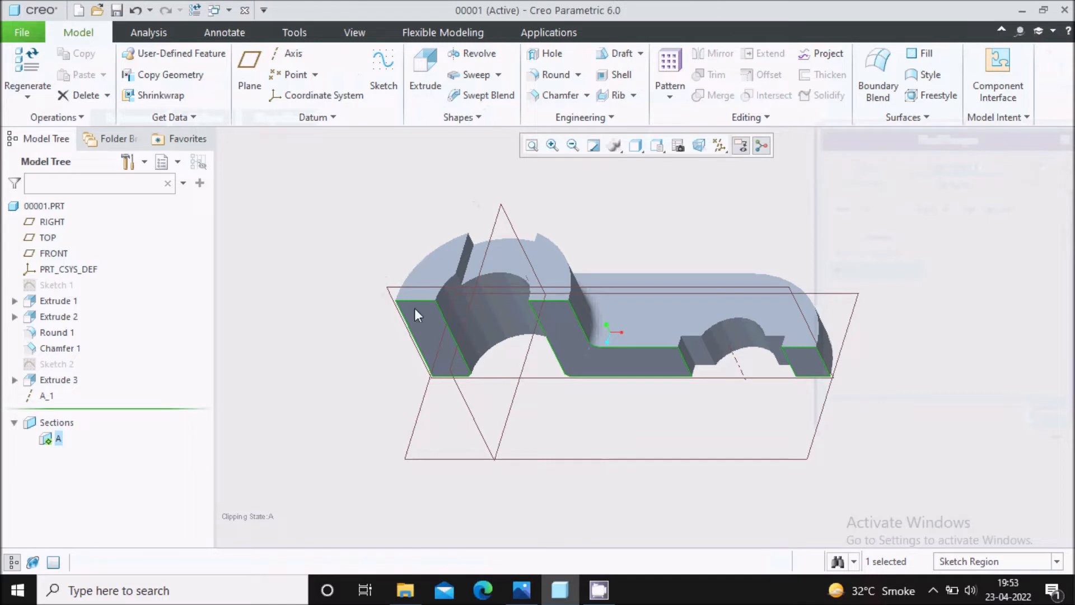
Deactivate cross section A so the whole bracket is shown, and save the part.
right_click(58, 439)
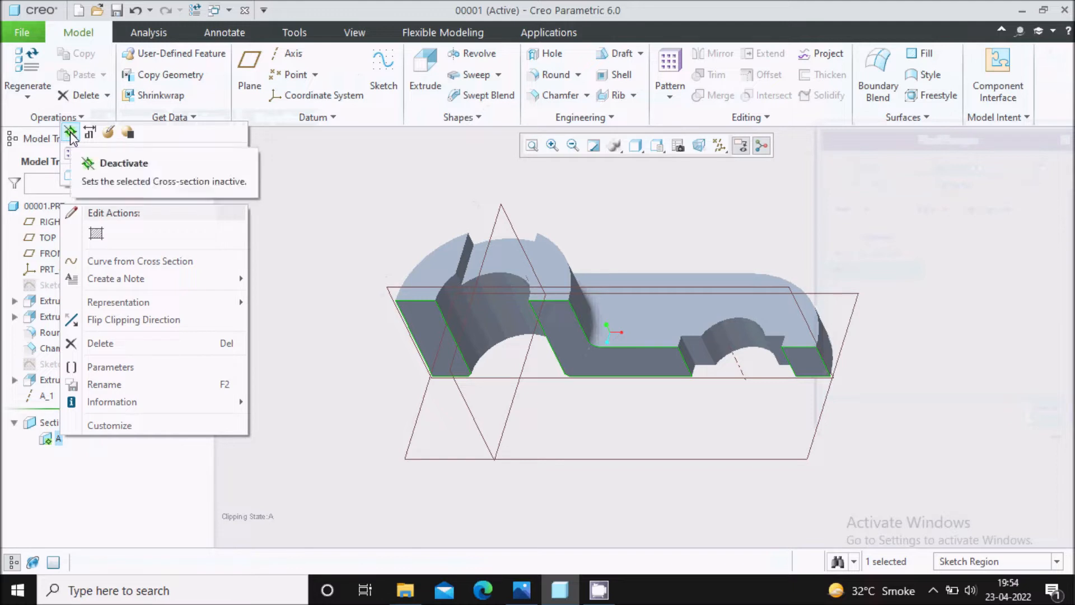
left_click(70, 134)
mouse_move(361, 260)
middle_mouse_down()
mouse_move(670, 295)
mouse_move(672, 314)
middle_mouse_up()
key("ctrl+s")
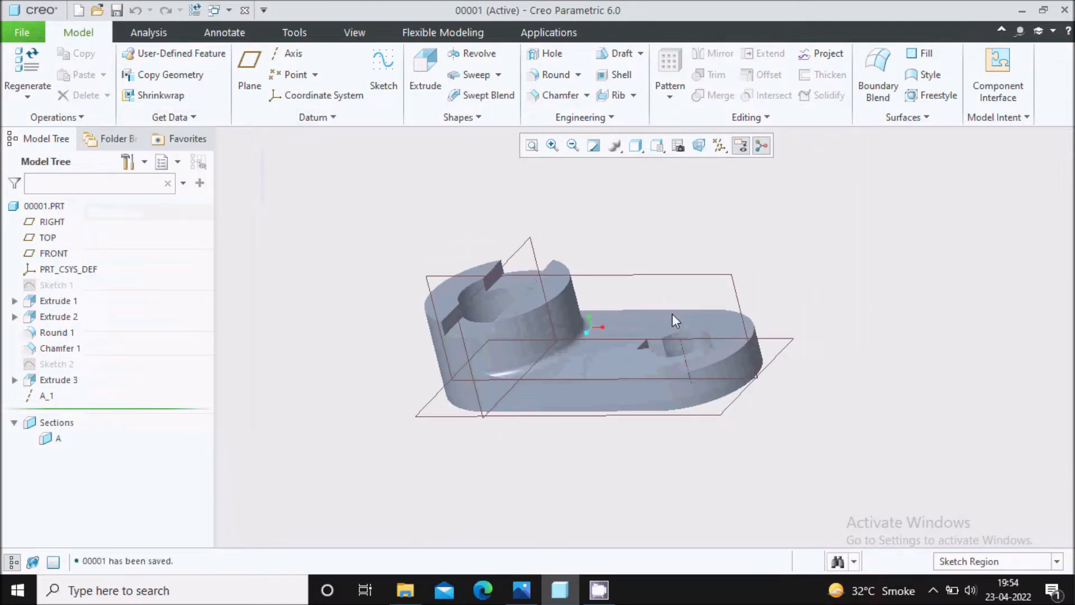
middle_click_drag(746, 356, 695, 356)
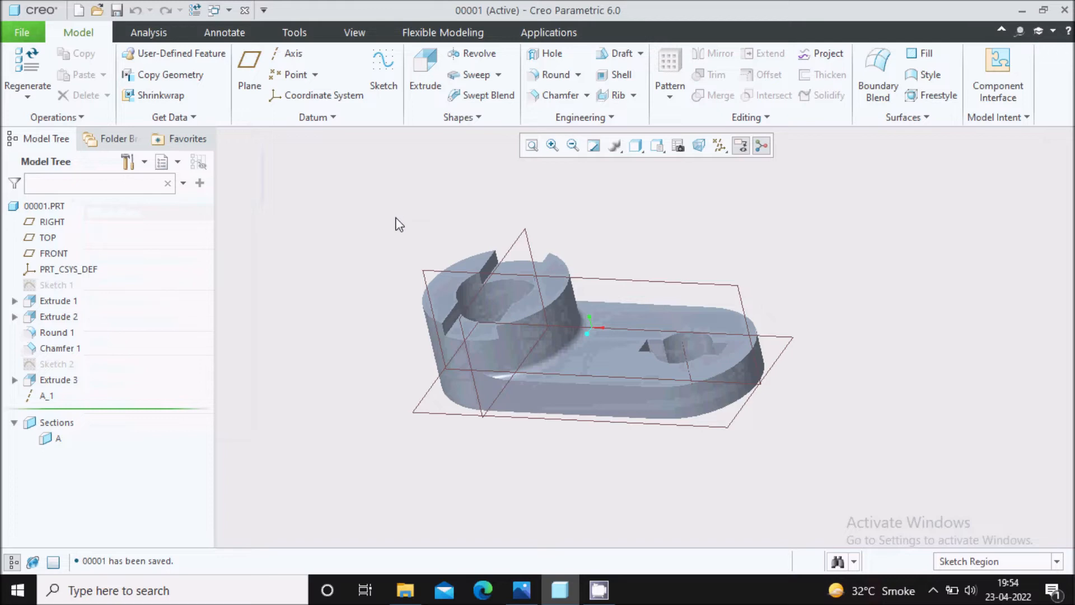
Start a new drawing that uses the model's file name and does not use the default template.
left_click(21, 32)
left_click(44, 66)
left_click(405, 278)
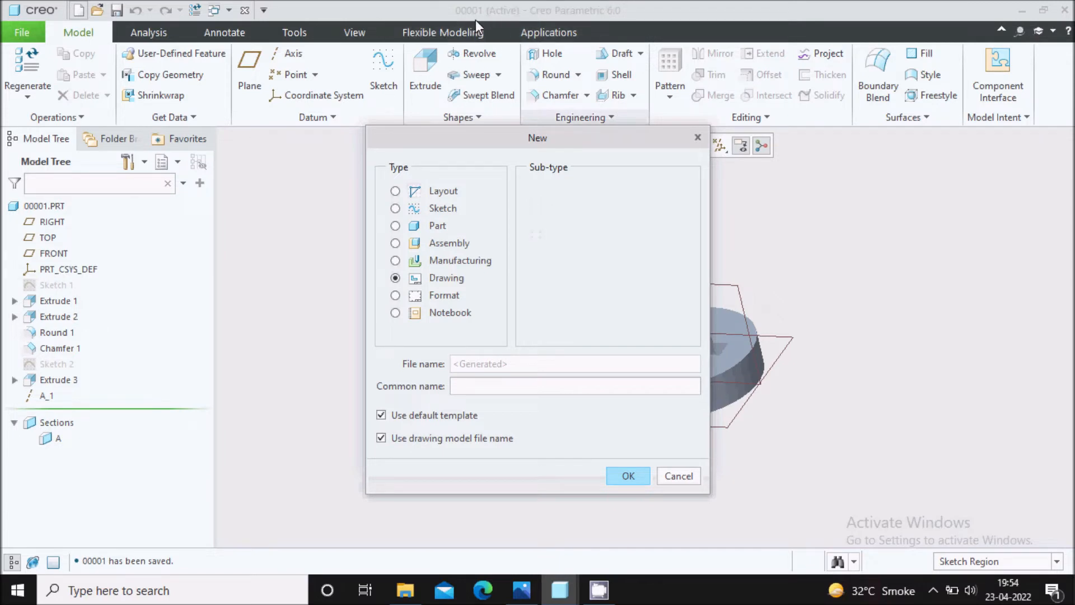
left_click(382, 416)
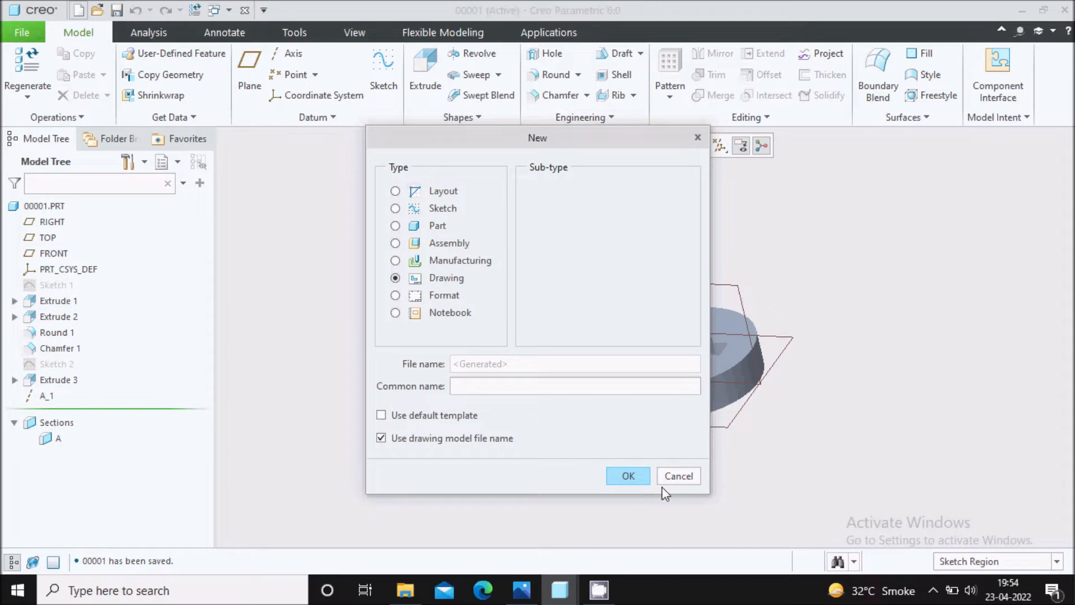
left_click(624, 476)
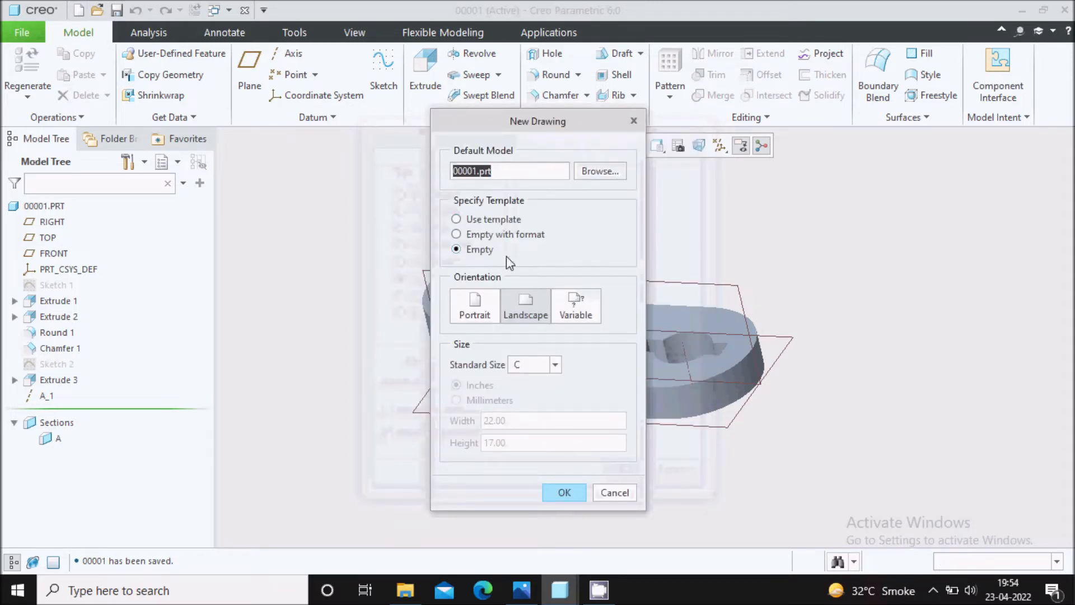
Create the drawing of 00001.prt as empty with format c.frm and maximize its window.
left_click(516, 235)
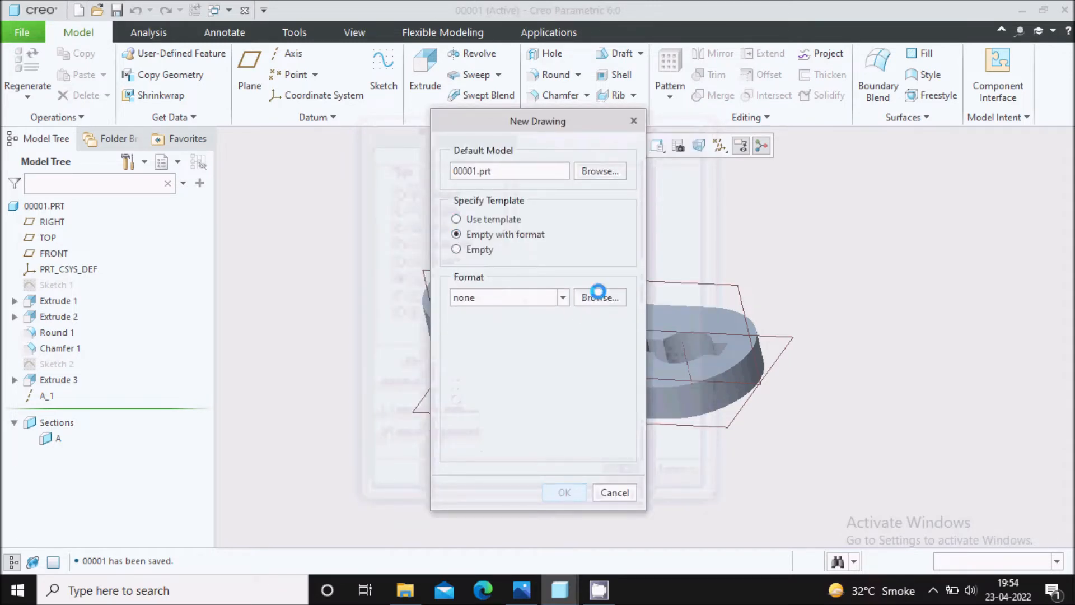
left_click(598, 297)
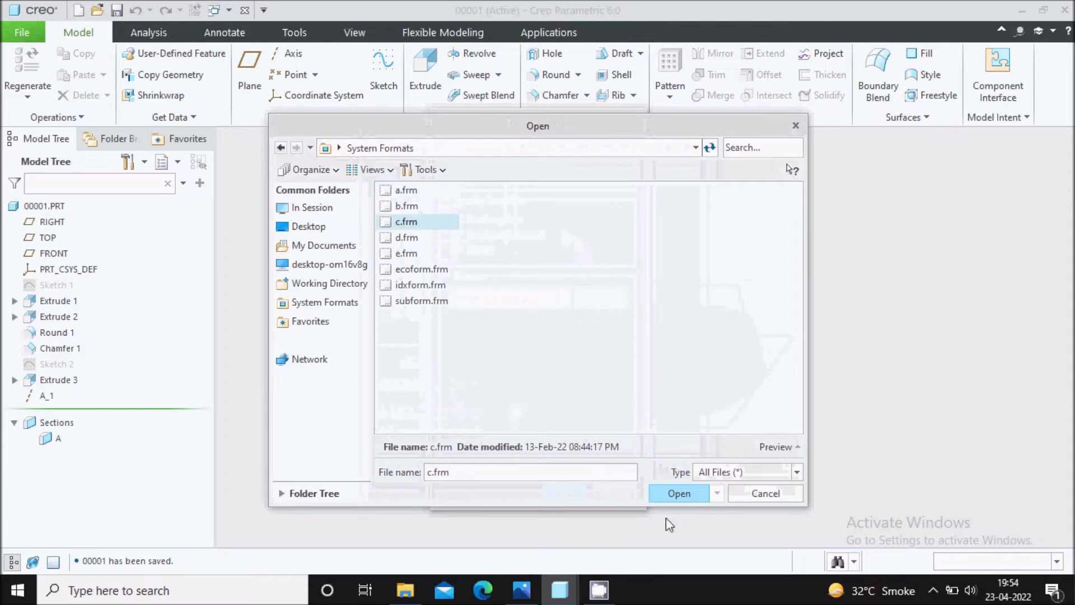
left_click(672, 494)
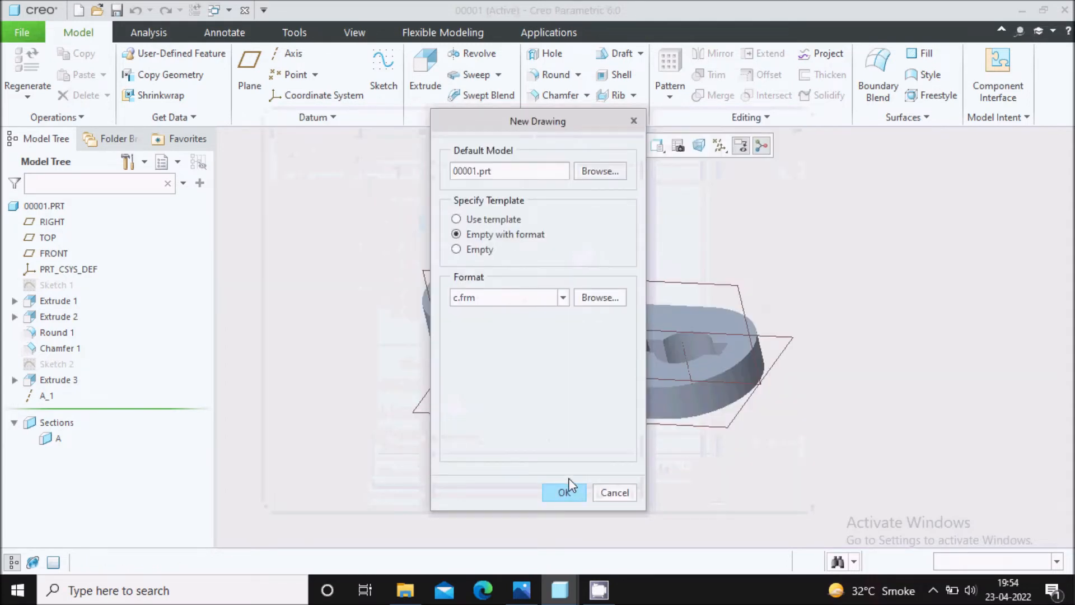
left_click(566, 493)
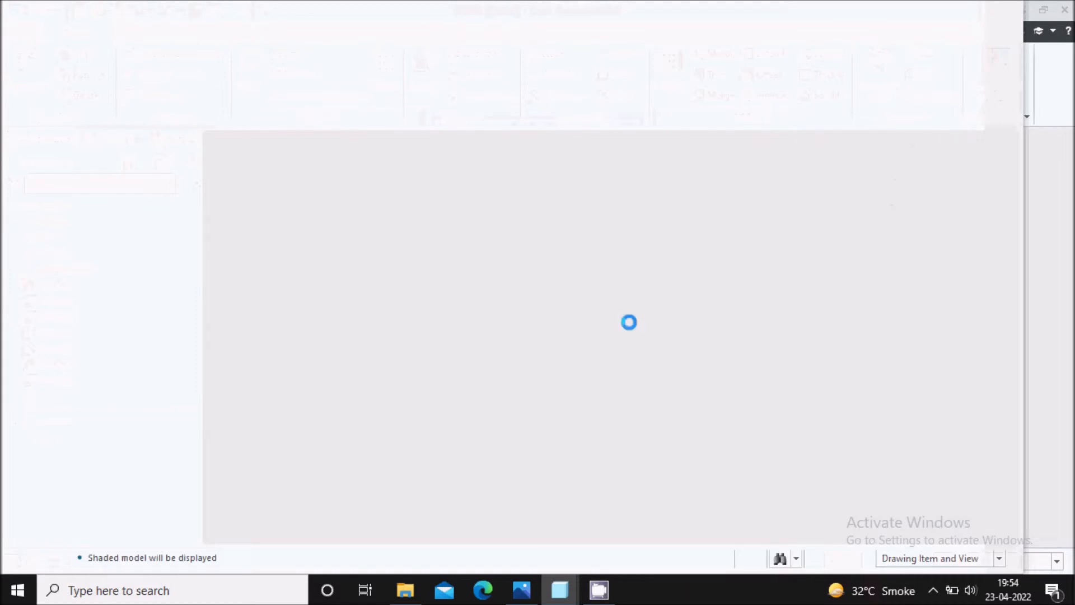
left_click(986, 13)
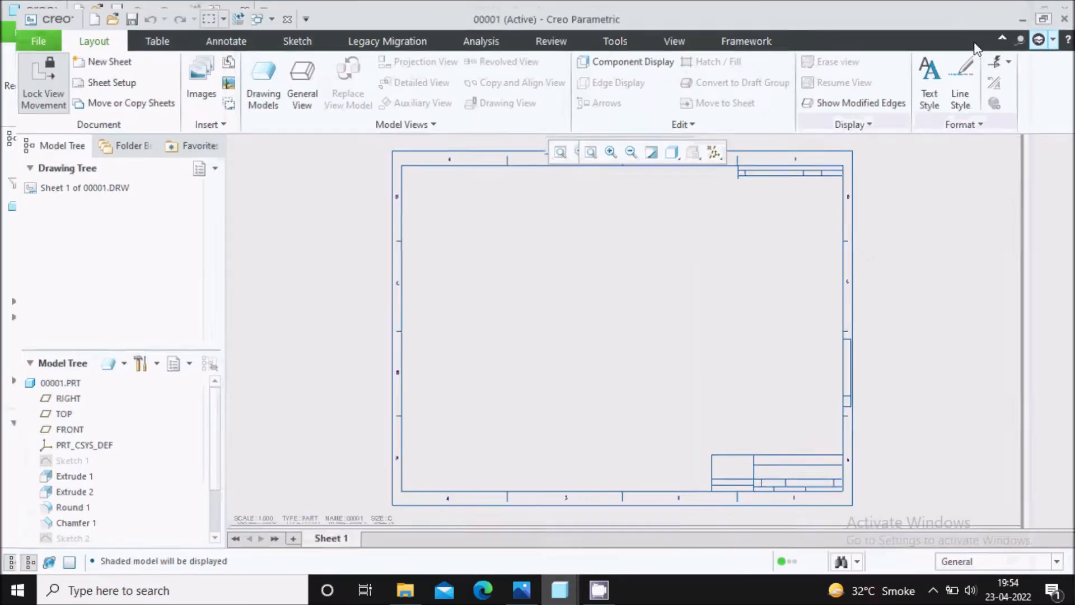
Insert a general view with no combined state in the upper-left area of the drawing sheet.
scroll(728, 259, "up", 1)
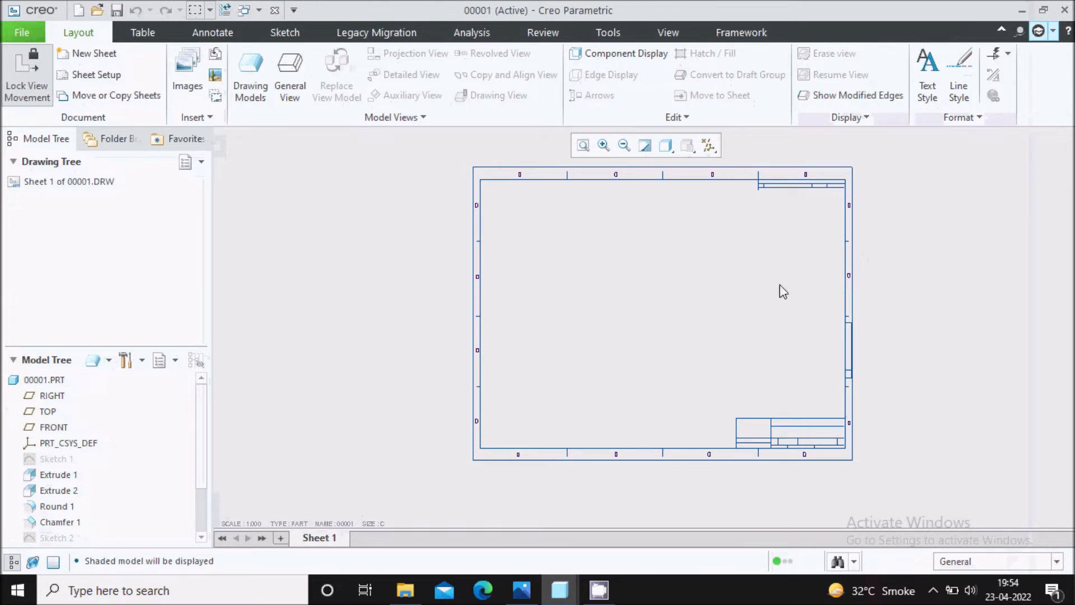
scroll(779, 285, "down", 1)
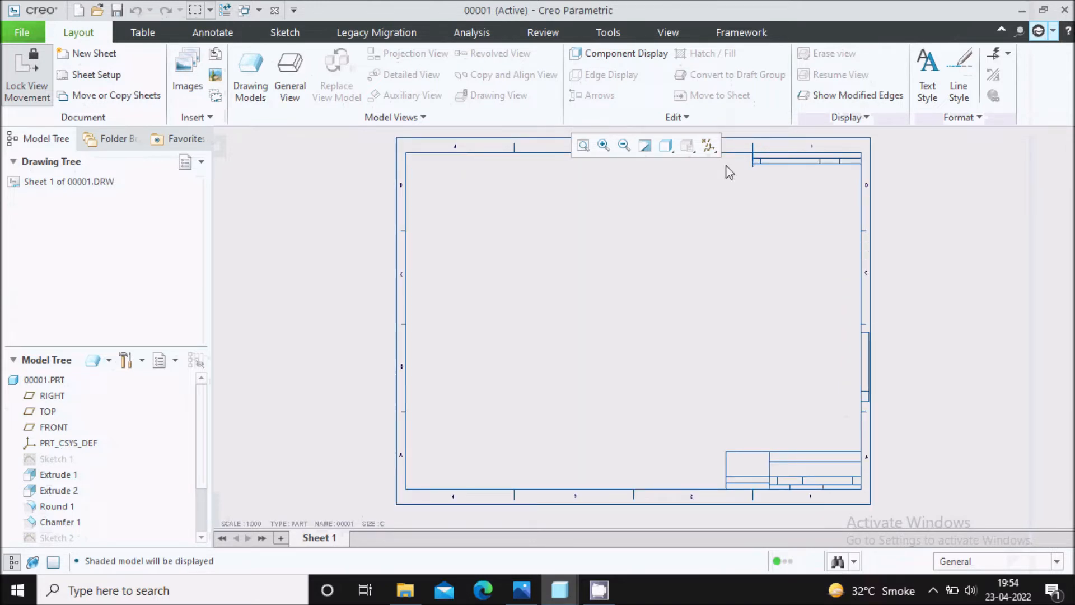
scroll(804, 511, "down", 1)
scroll(807, 465, "down", 1)
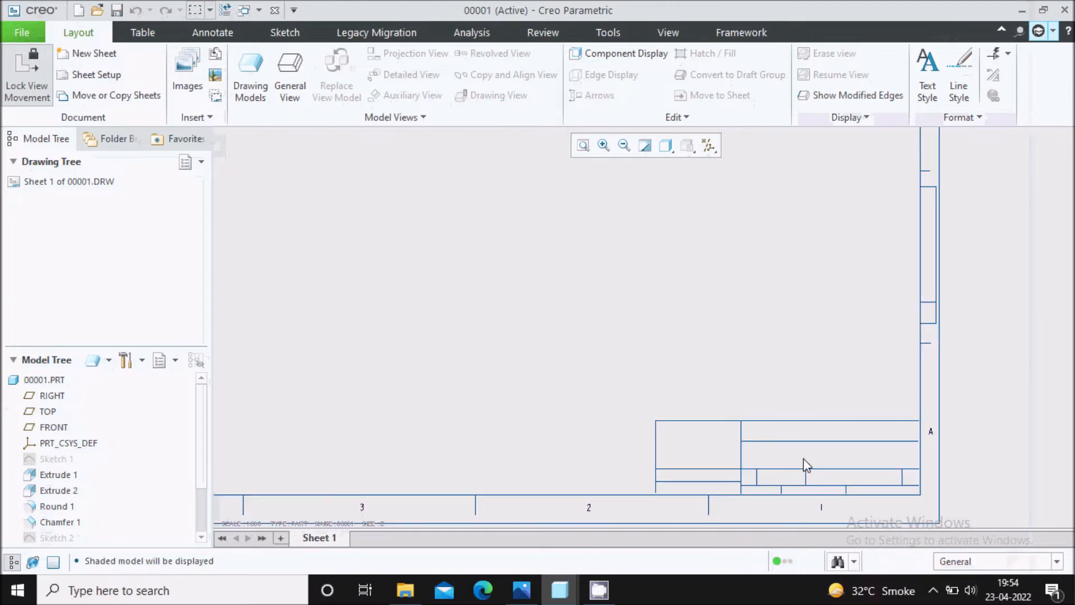
scroll(754, 451, "up", 2)
scroll(505, 380, "up", 1)
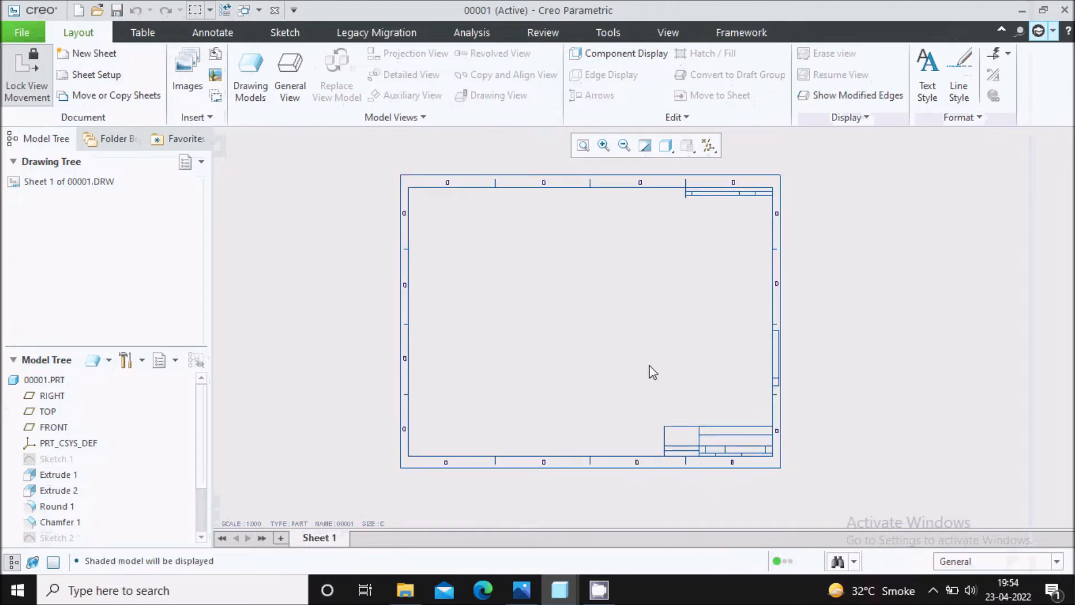
scroll(651, 359, "down", 1)
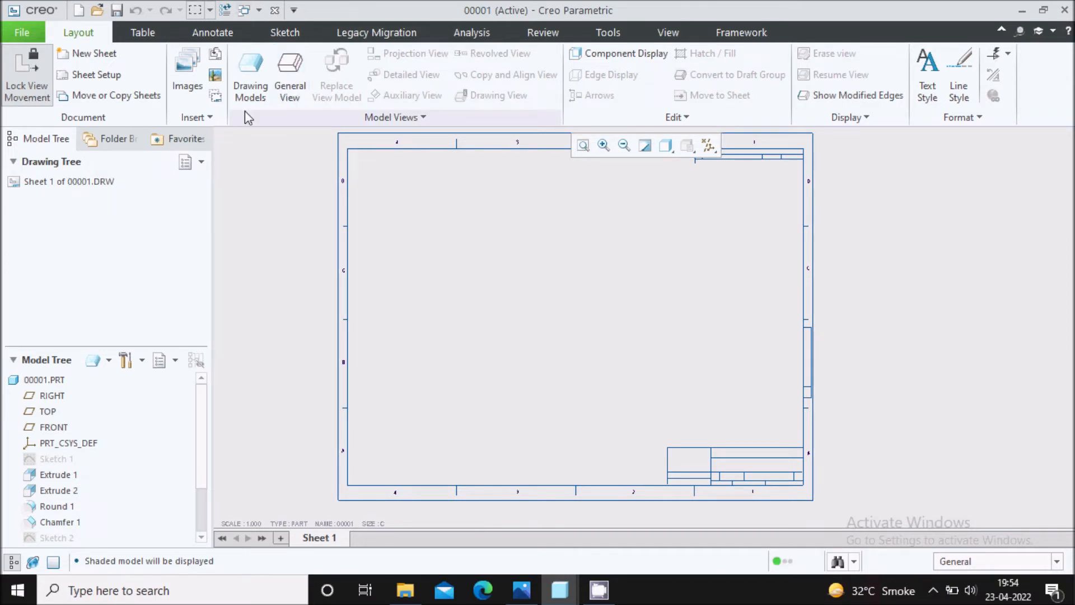
left_click(291, 97)
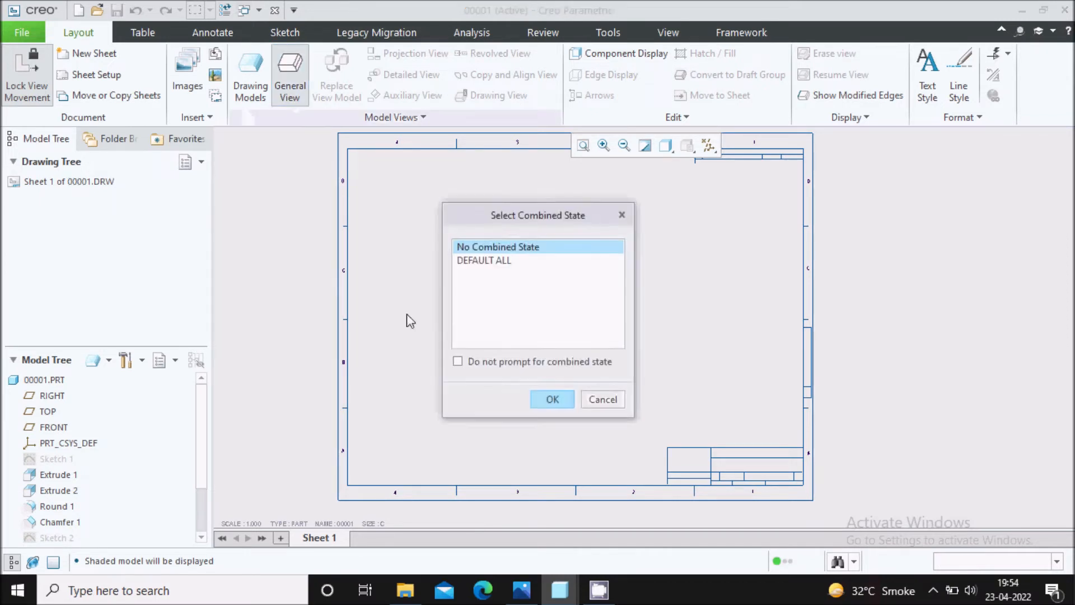
left_click(557, 401)
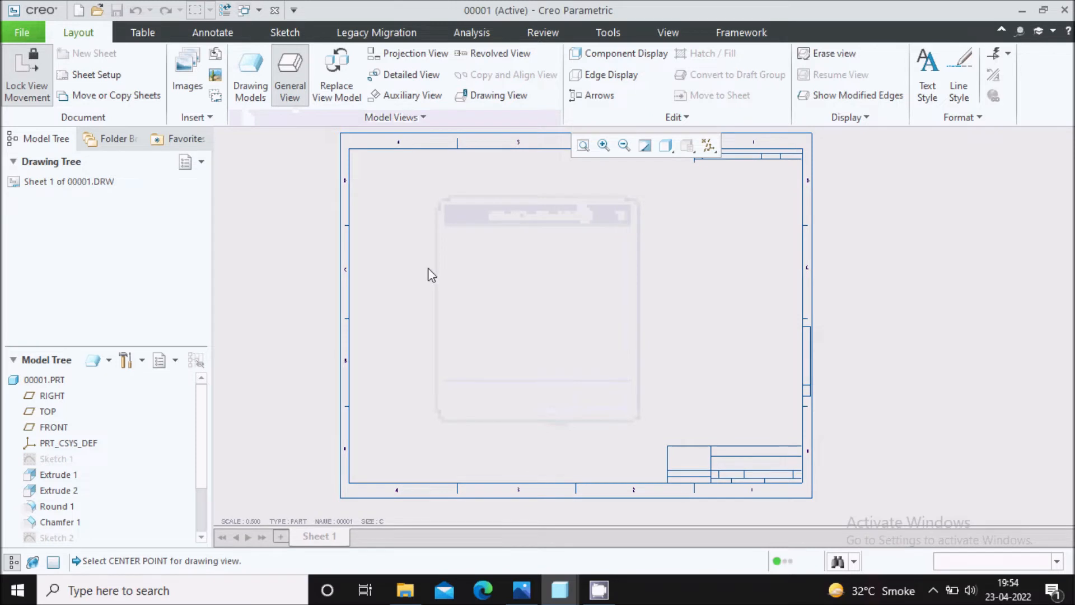
left_click(457, 252)
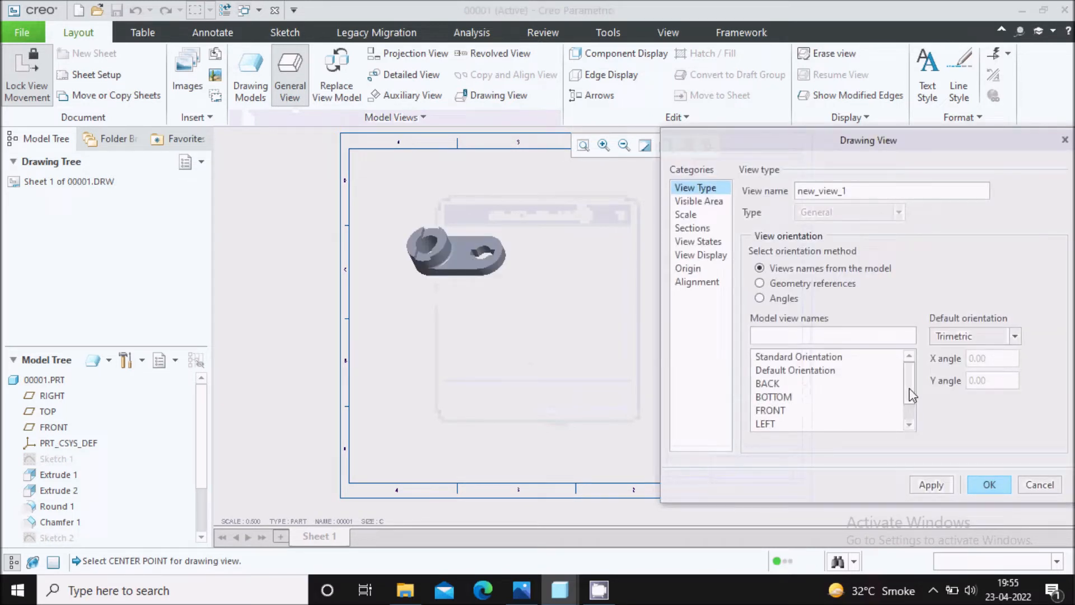
Orient the general view to FRONT, set its display style to No Hidden, and close the view properties.
scroll(911, 412, "down", 1)
left_click(778, 384)
double_click(778, 383)
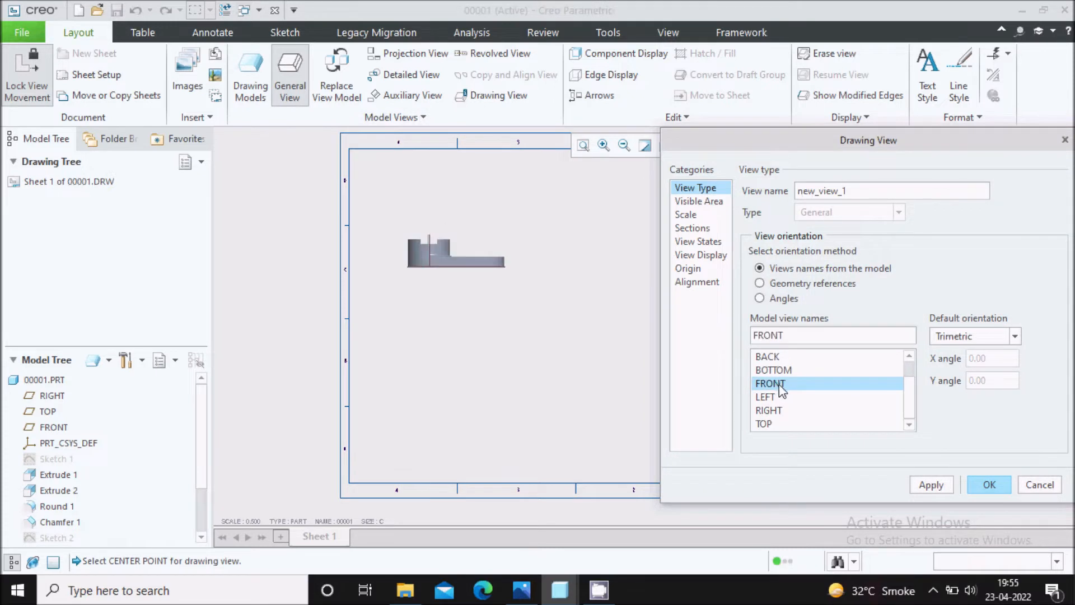
left_click(701, 255)
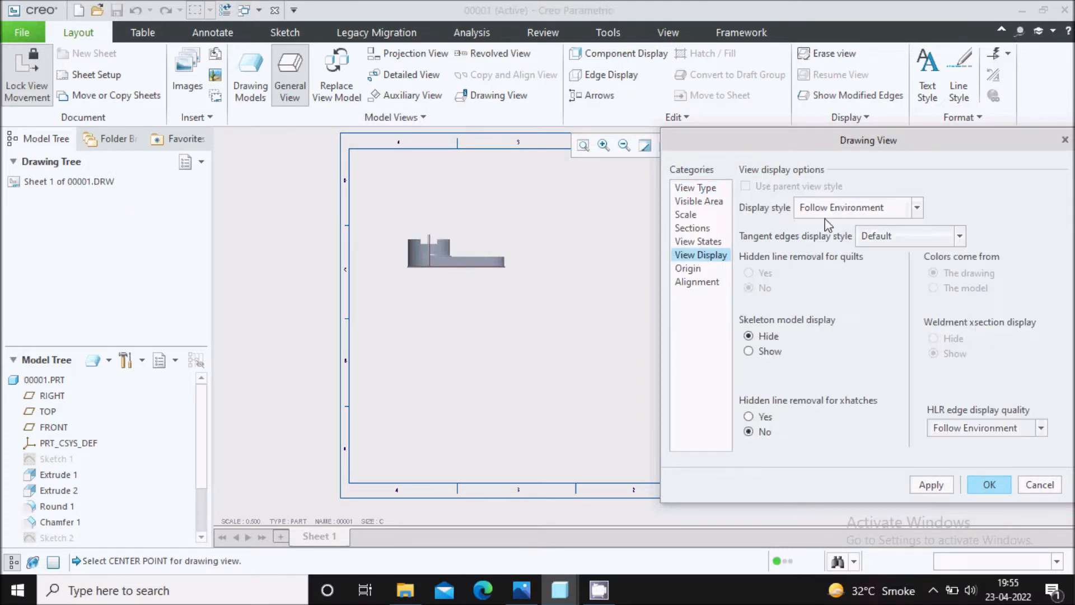
left_click(843, 209)
left_click(845, 280)
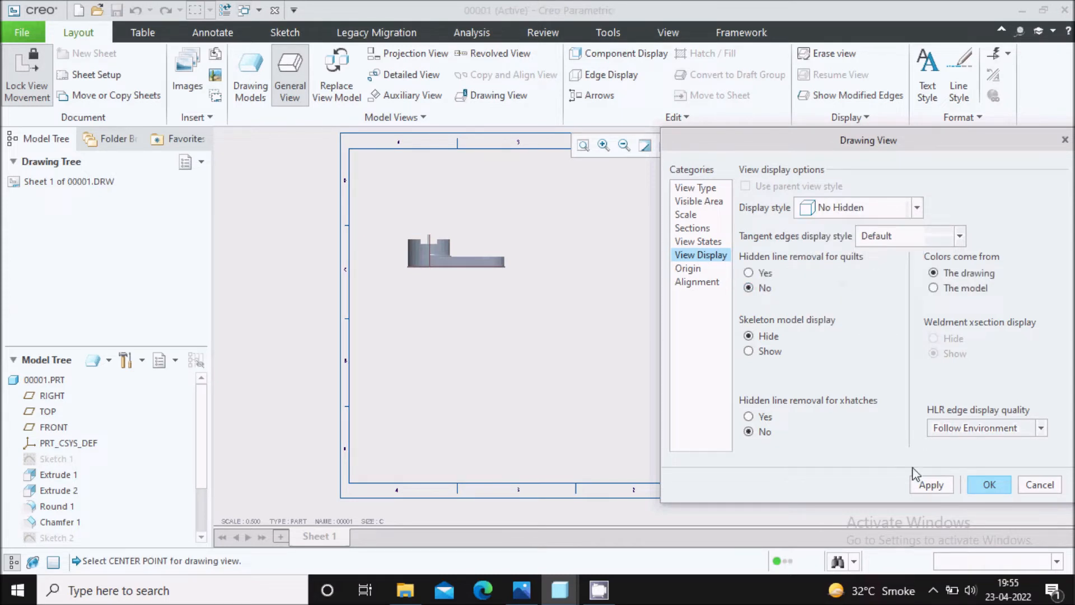
left_click(931, 484)
left_click(991, 485)
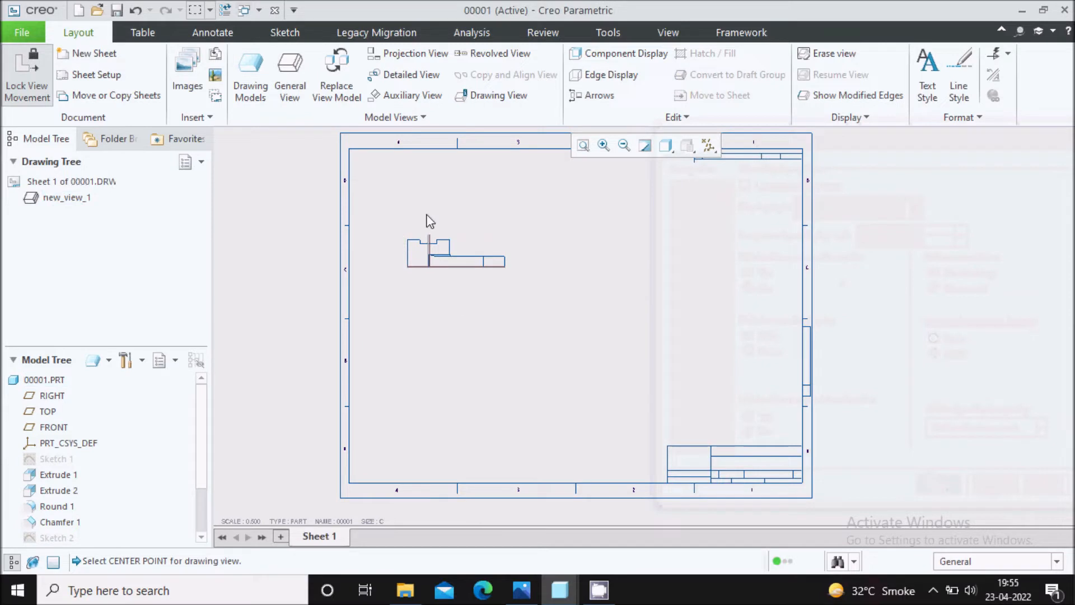
Place a projection view directly below the front view.
scroll(428, 213, "down", 2)
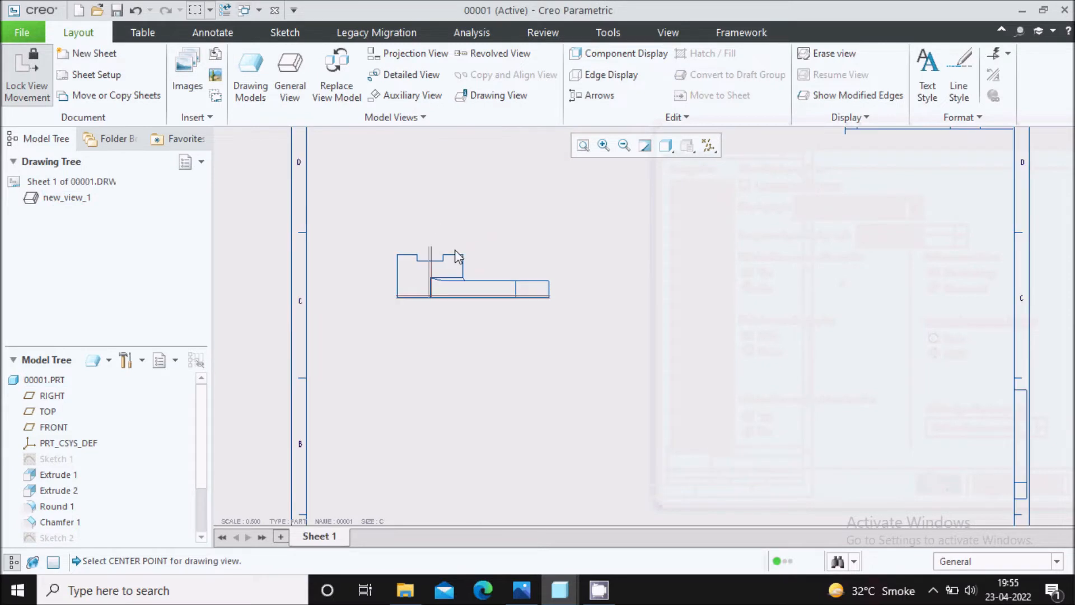
left_click(413, 56)
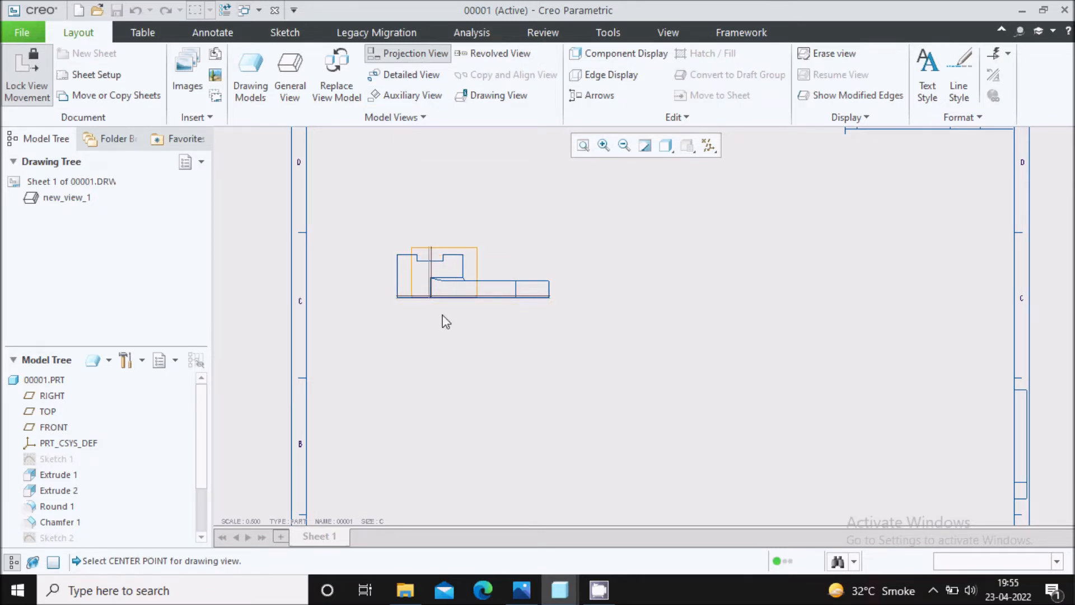
left_click(442, 446)
scroll(471, 342, "up", 2)
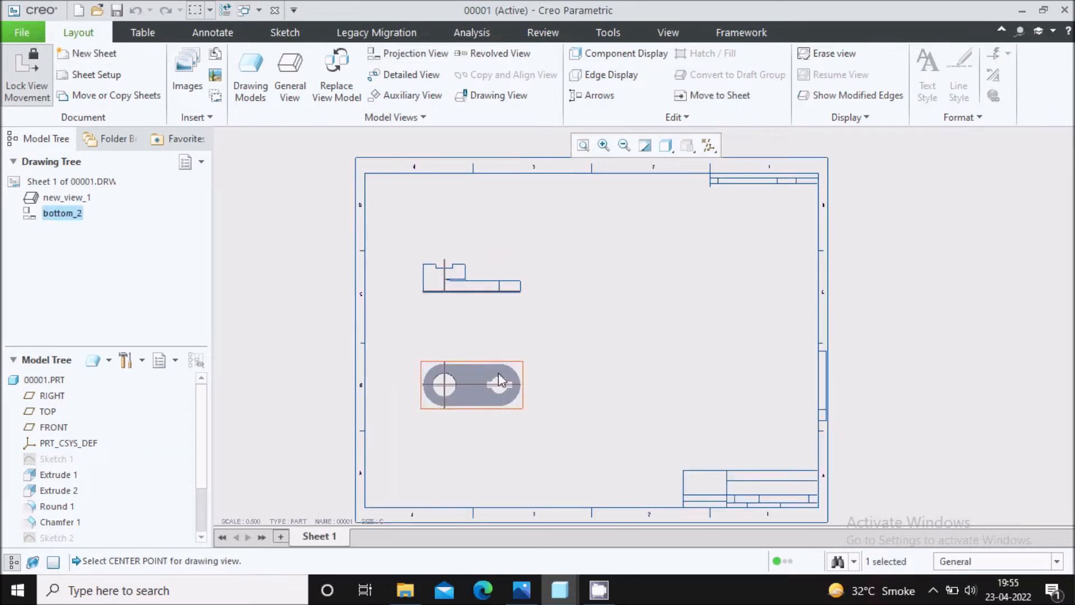
left_click(576, 347)
scroll(520, 394, "down", 1)
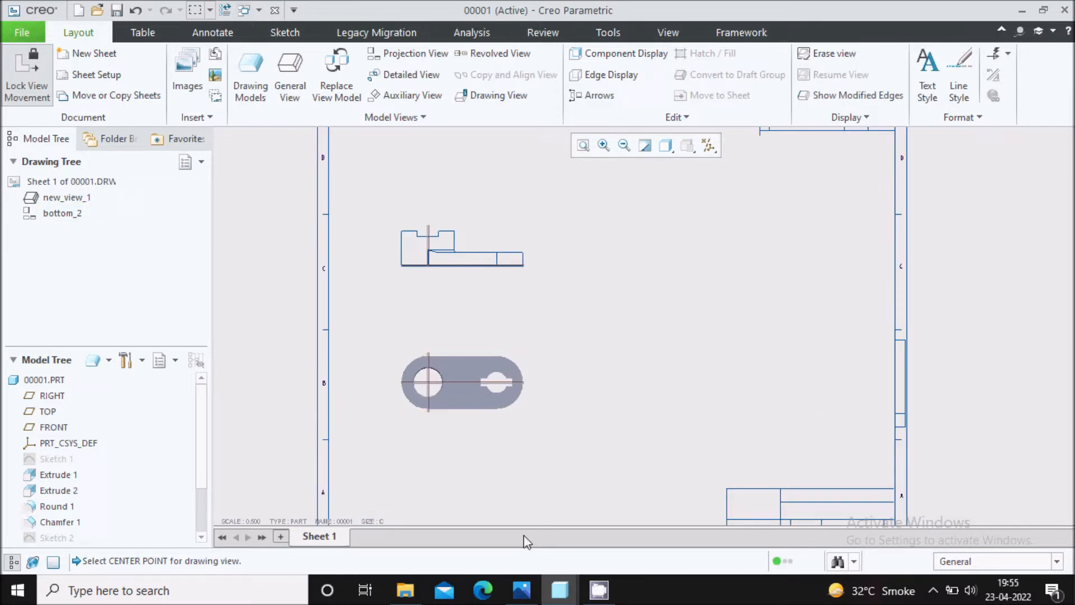
Check the reference drawing's views, and set the lower projection view's display style to No Hidden.
left_click(522, 588)
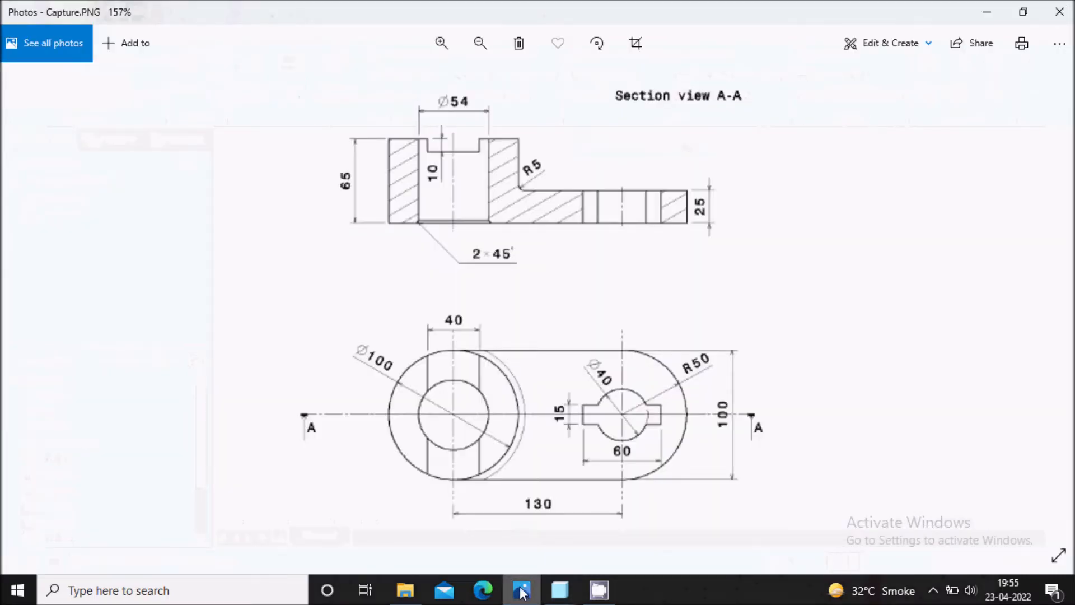
left_click(521, 588)
double_click(466, 381)
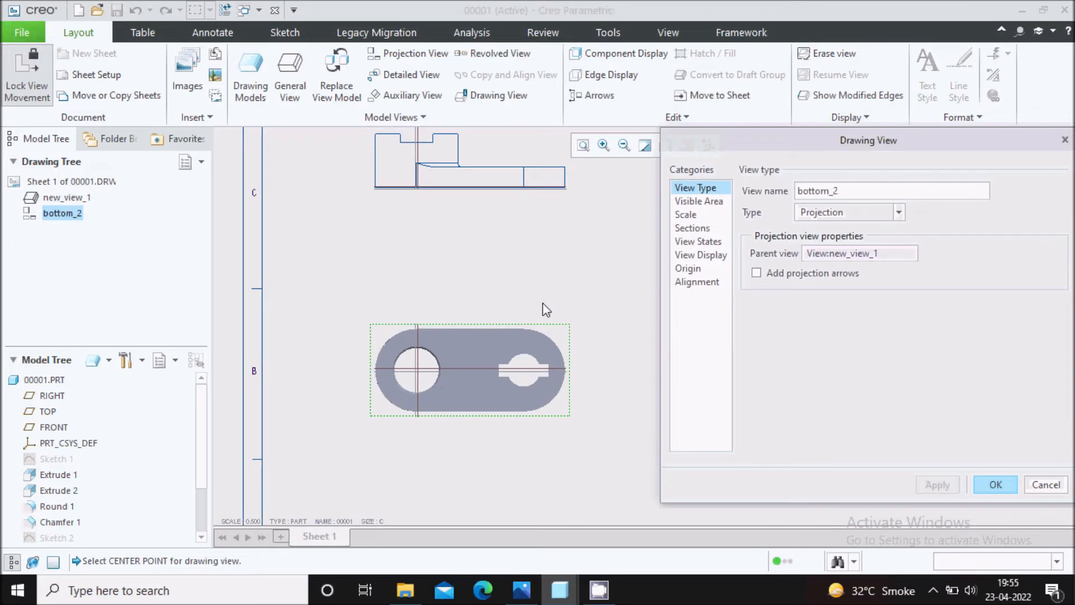
left_click(701, 255)
left_click(847, 209)
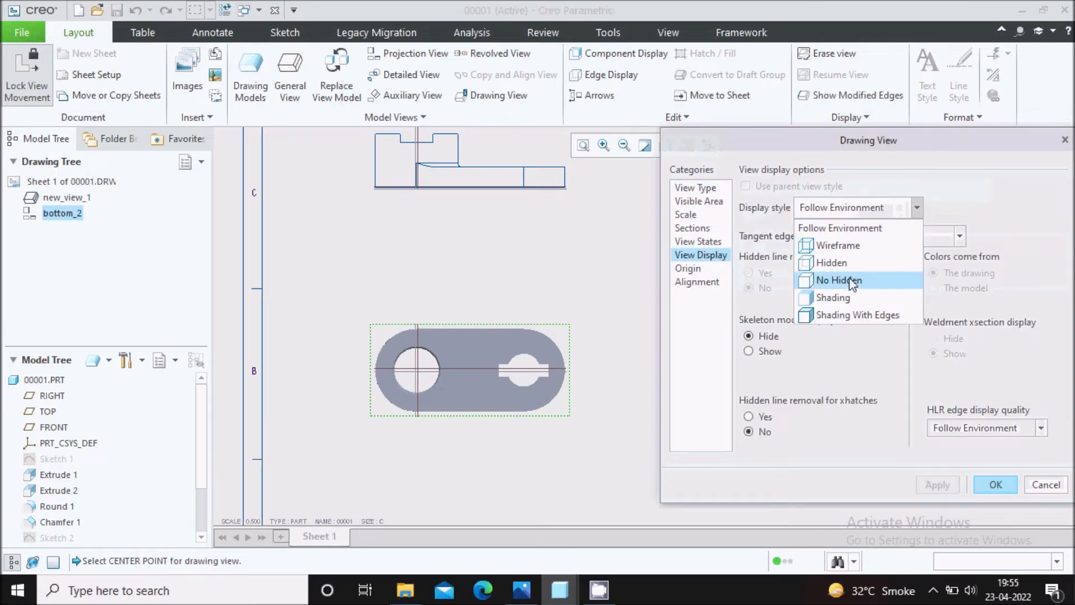
left_click(832, 277)
left_click(931, 486)
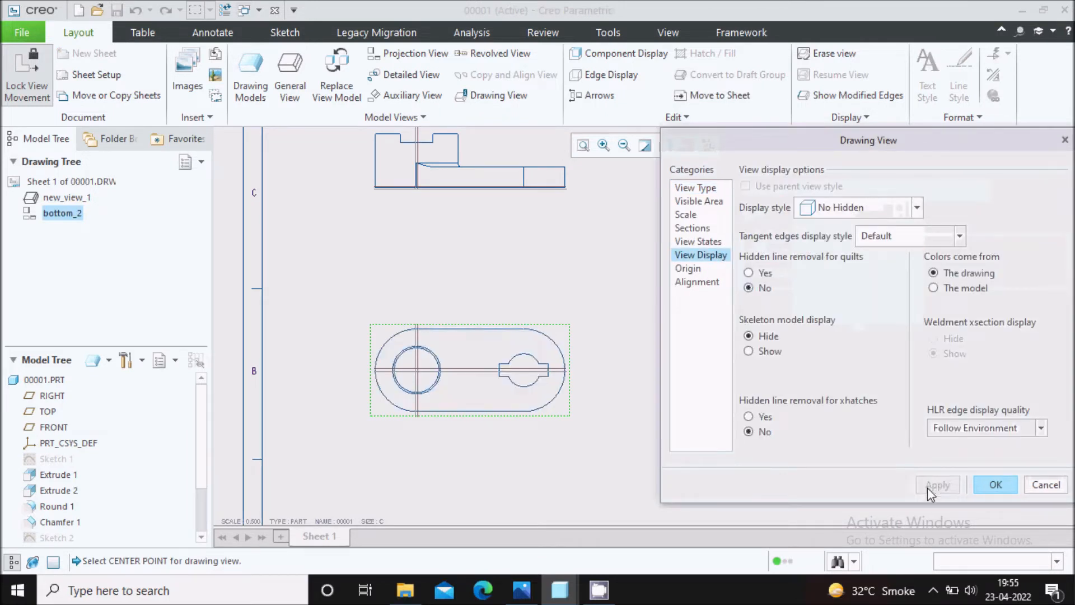
left_click(996, 484)
Check the views in the reference drawing, and place a projection view directly above the front view.
scroll(500, 333, "up", 1)
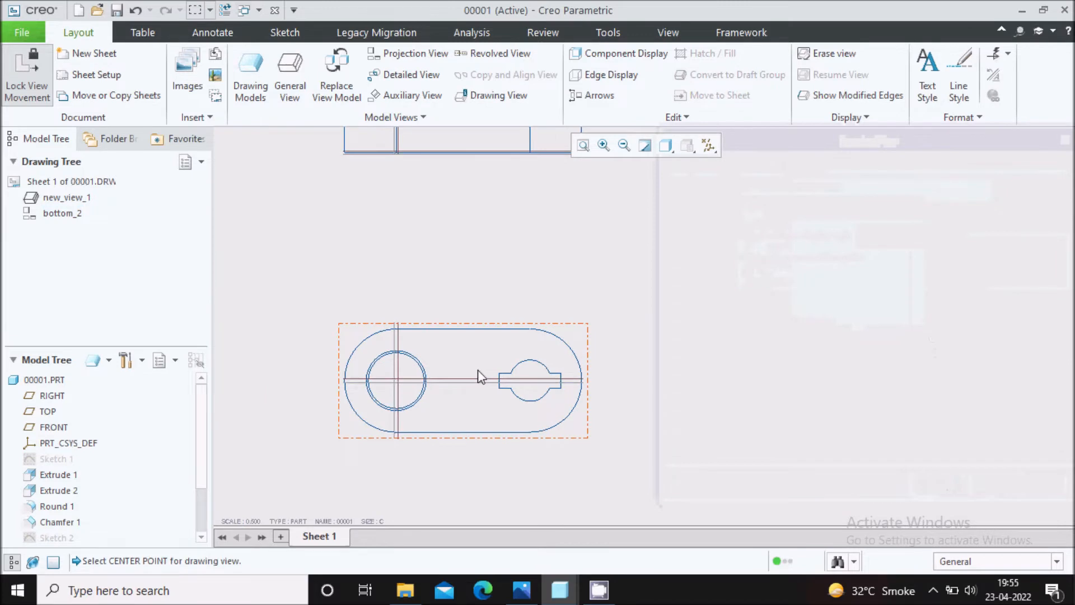
left_click(521, 590)
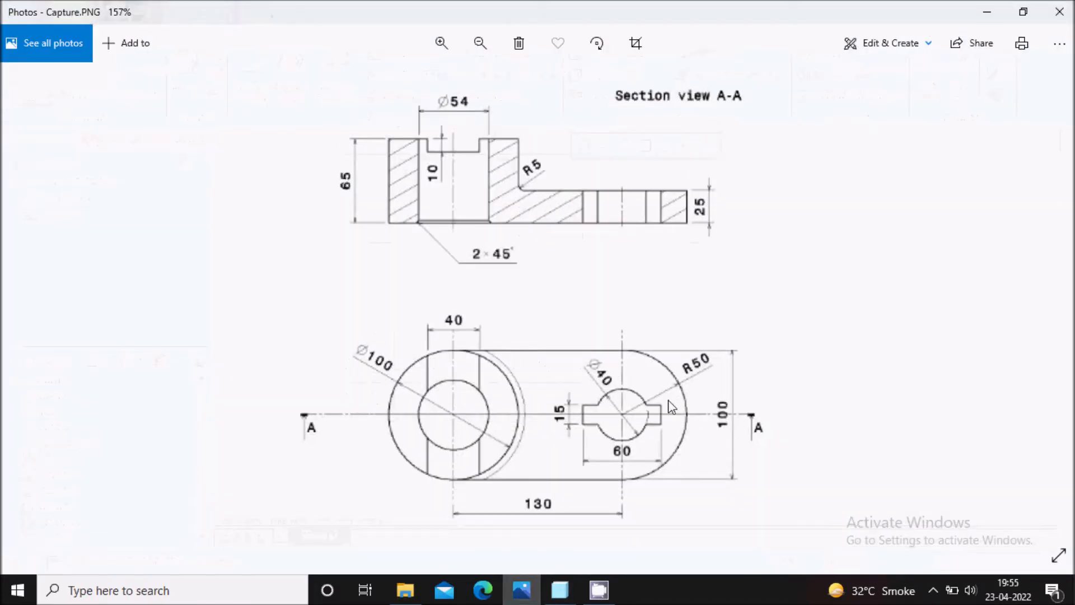
left_click(521, 590)
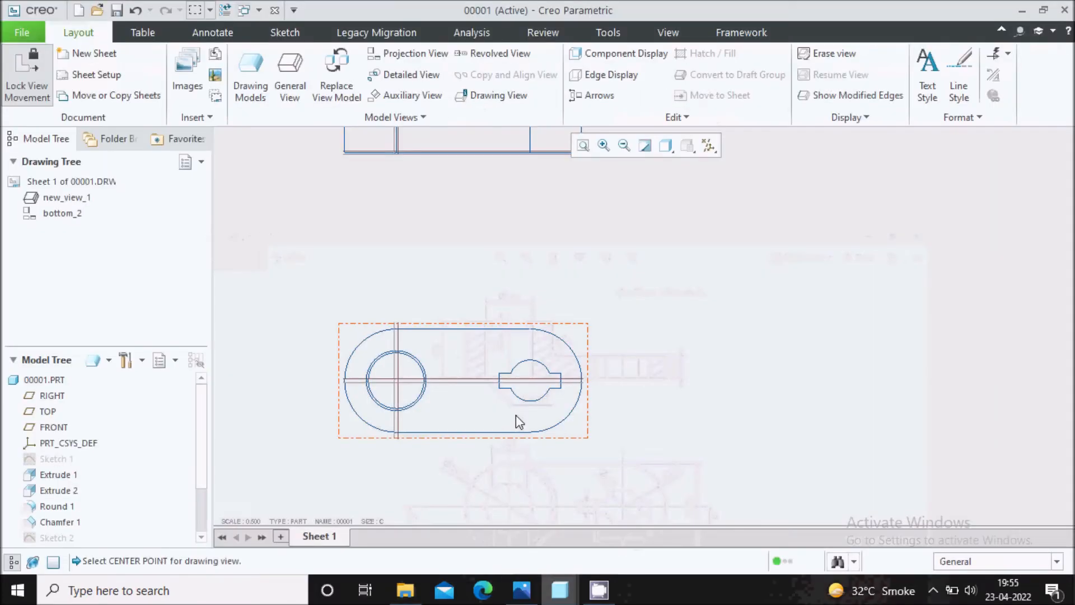
scroll(506, 403, "down", 3)
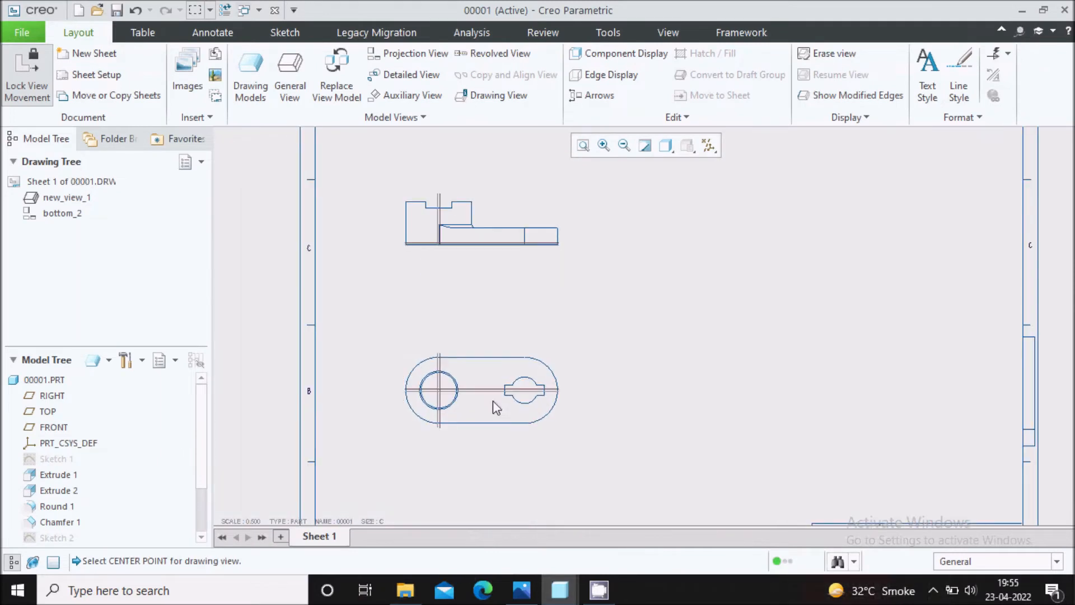
middle_click_drag(518, 277, 519, 331)
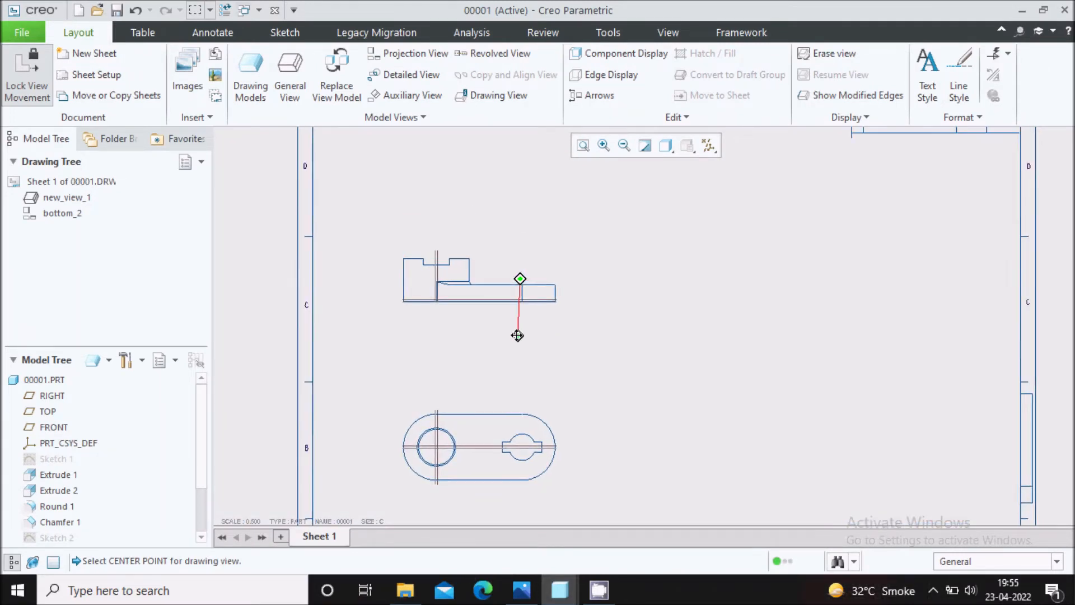
left_click(416, 55)
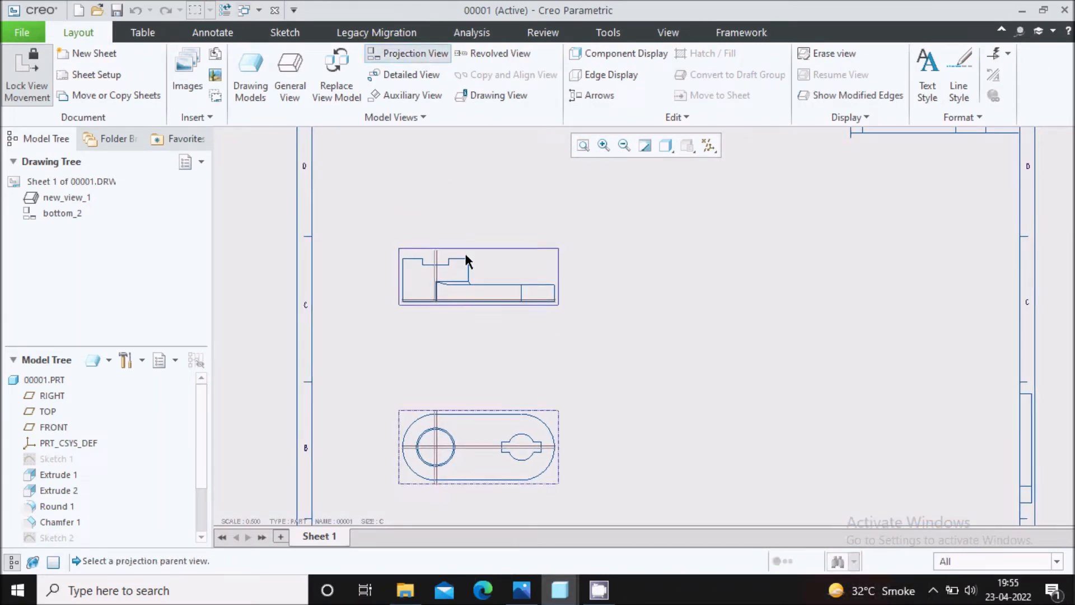
left_click(507, 262)
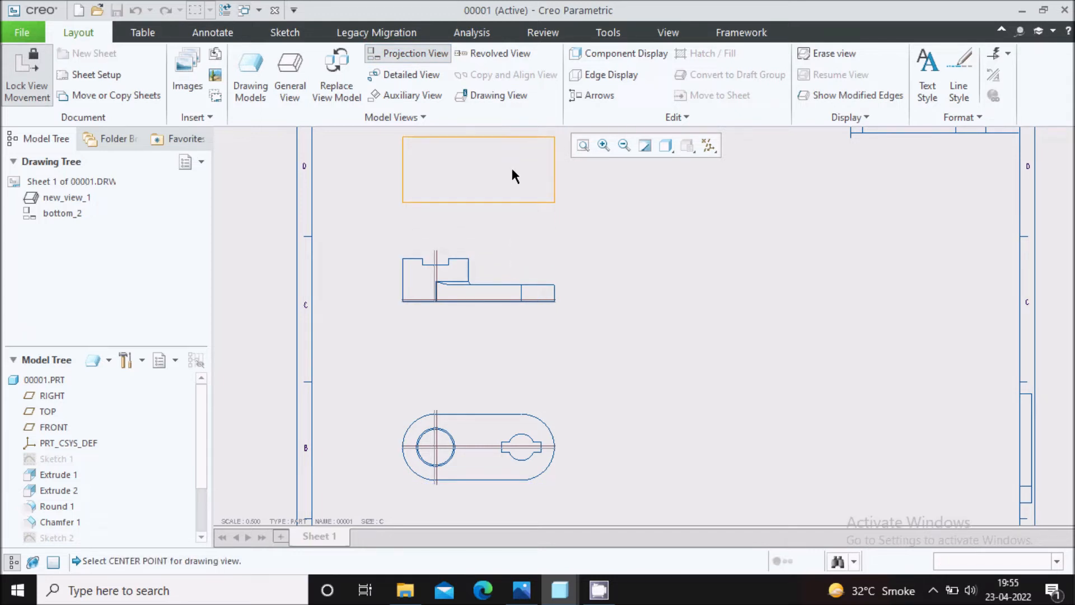
left_click(512, 170)
Set the upper projection view's display style to No Hidden and close the view properties.
double_click(493, 173)
left_click(684, 256)
left_click(856, 207)
left_click(823, 276)
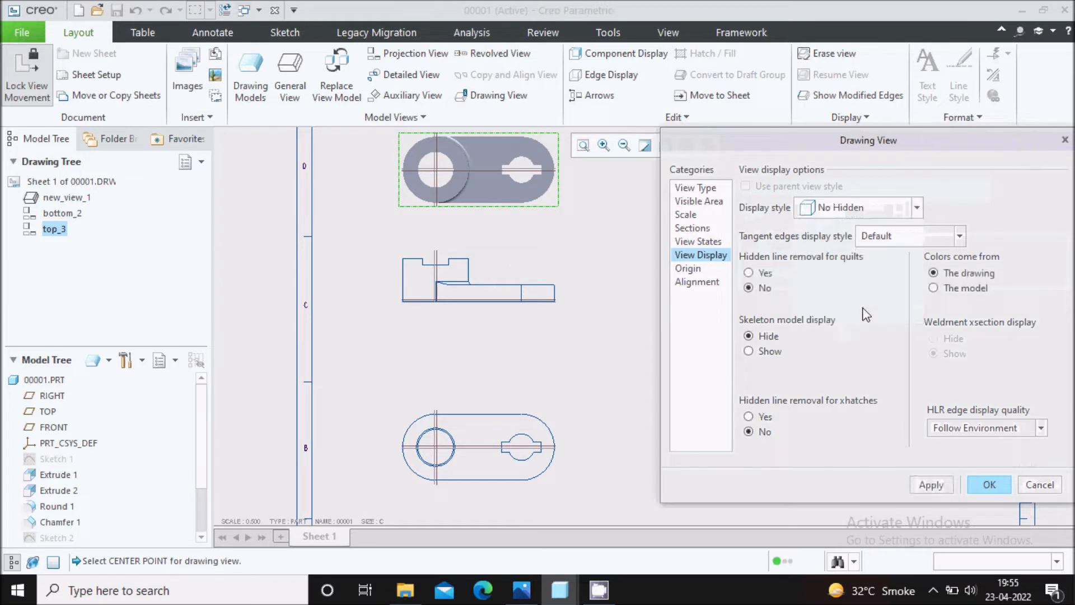
left_click(932, 485)
left_click(989, 484)
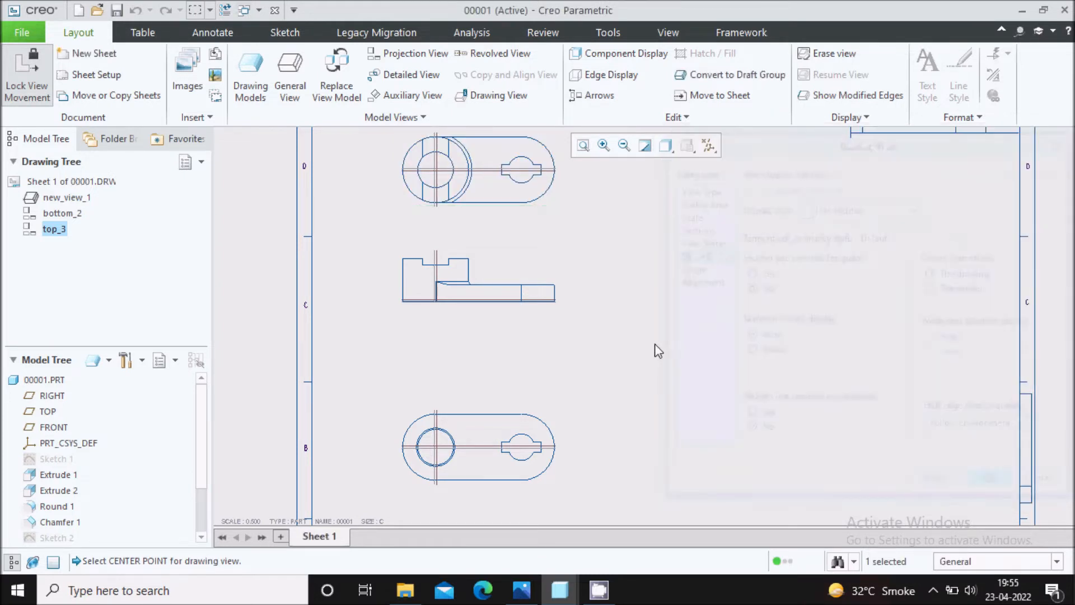
Compare the projected views with the reference drawing, and delete the projection view below the front view.
scroll(476, 263, "down", 3)
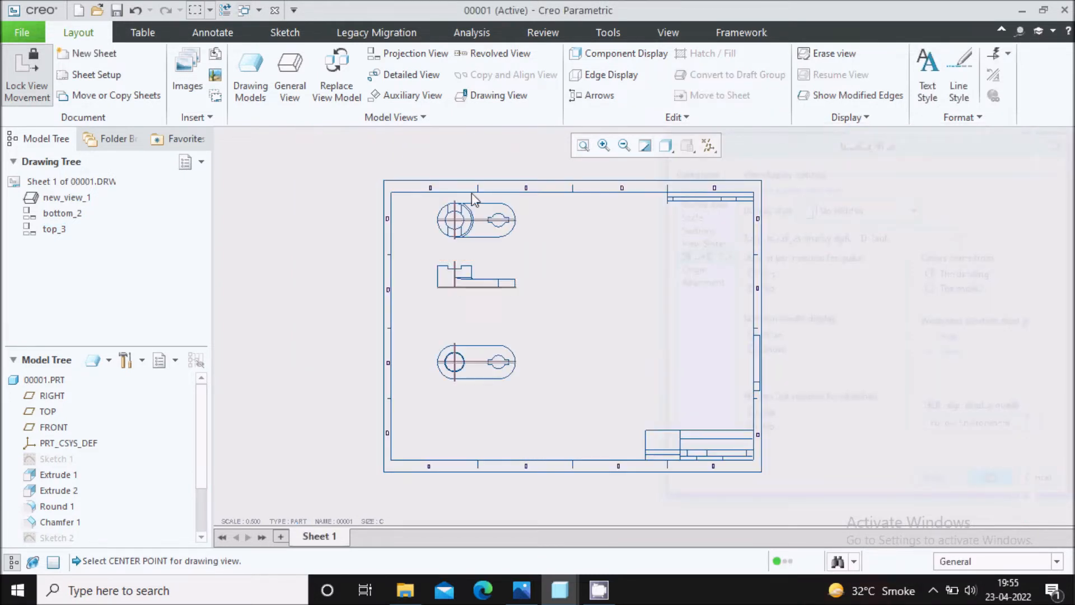
scroll(481, 255, "up", 3)
scroll(476, 241, "down", 1)
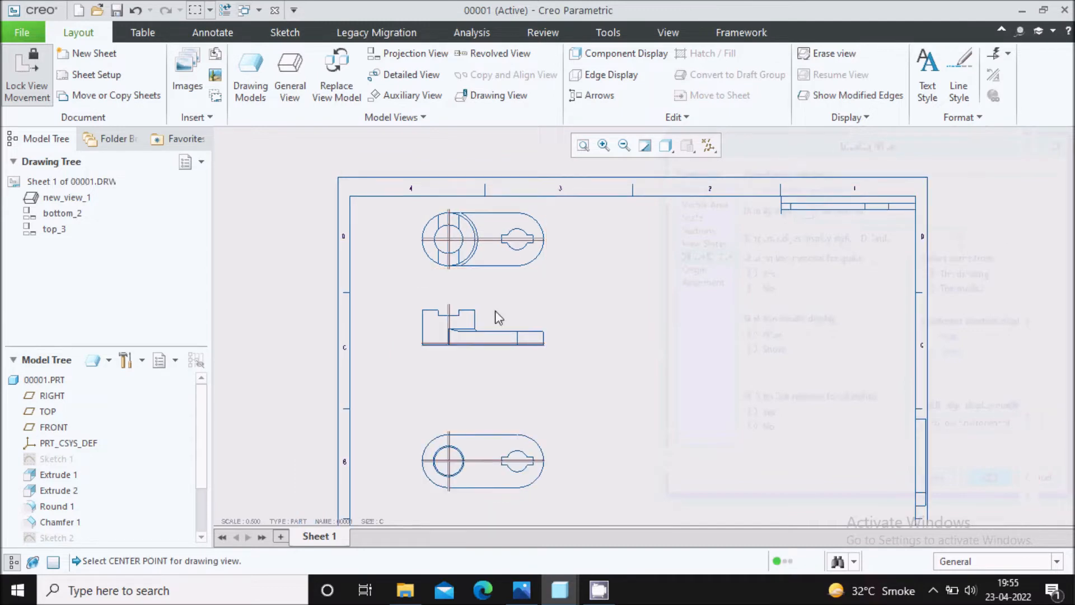
left_click(518, 585)
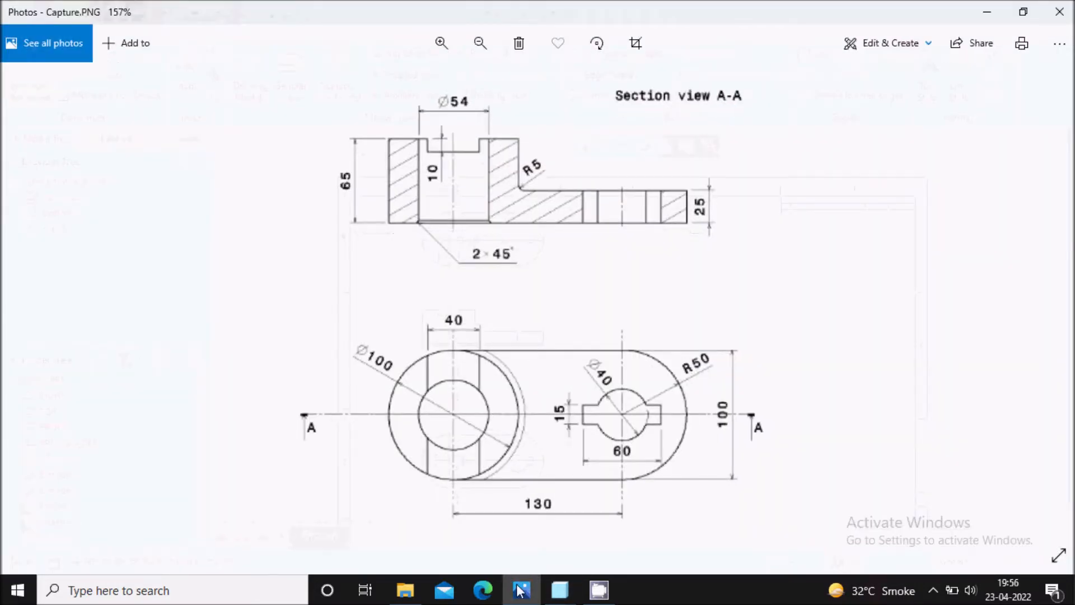
left_click(514, 576)
left_click(510, 470)
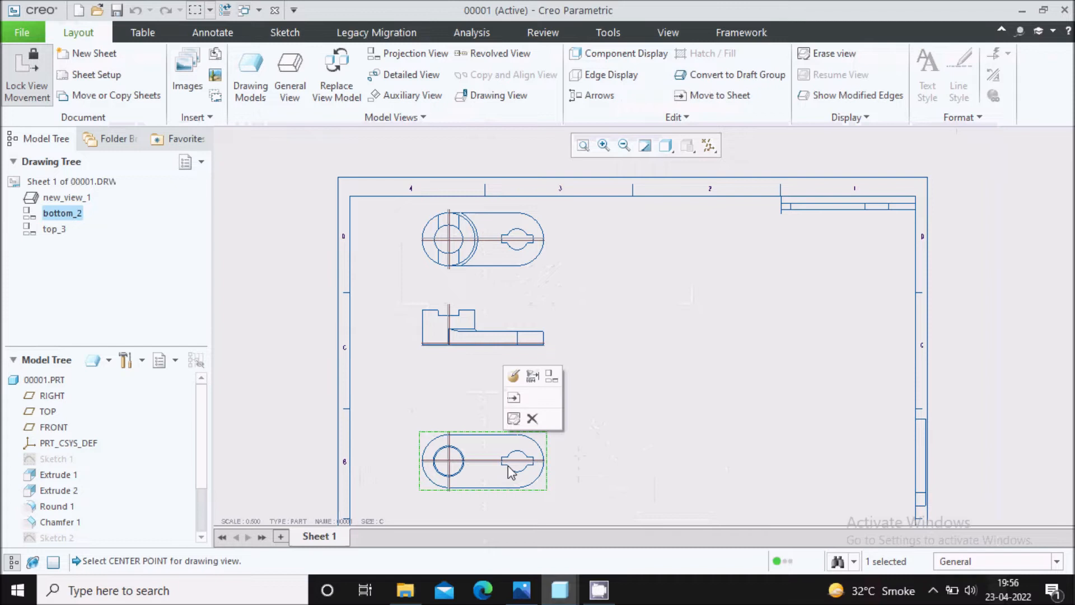
key("Delete")
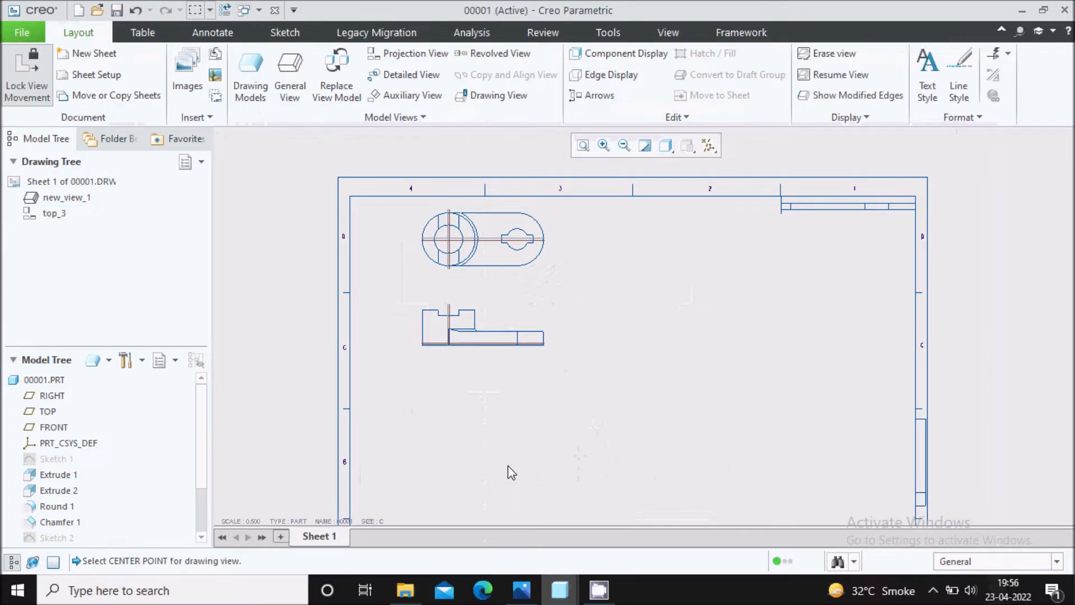
Unlock view movement and move the remaining projection view from above the front view to below it.
left_click(495, 247)
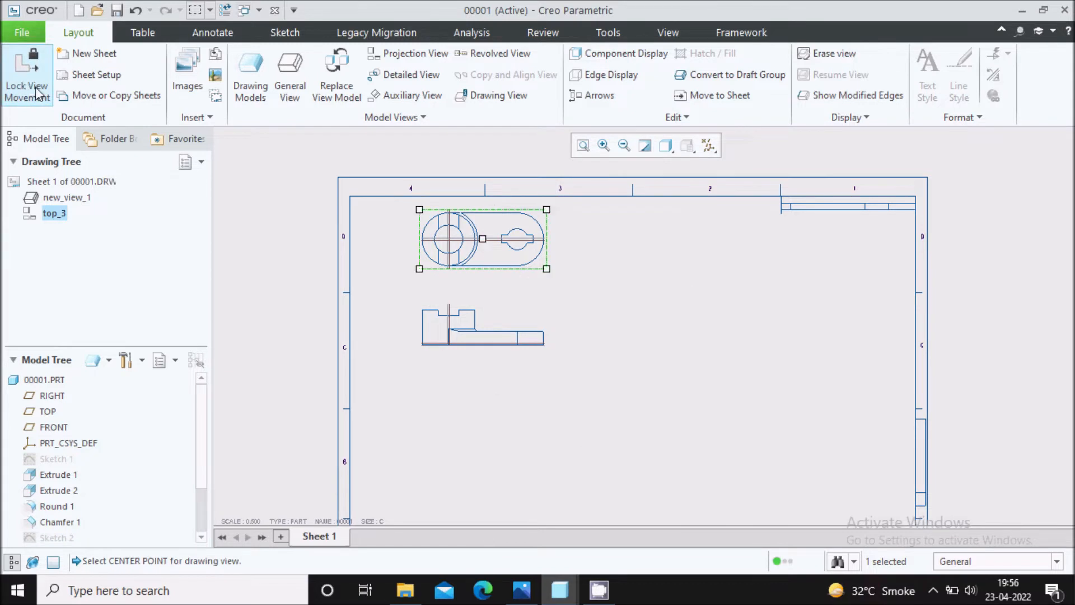
left_click_drag(493, 258, 487, 454)
scroll(679, 232, "down", 2)
scroll(609, 351, "up", 3)
left_click(647, 308)
Hide all datum axes, points, coordinate systems and planes in the drawing.
middle_click_drag(609, 355, 611, 322)
left_click(709, 147)
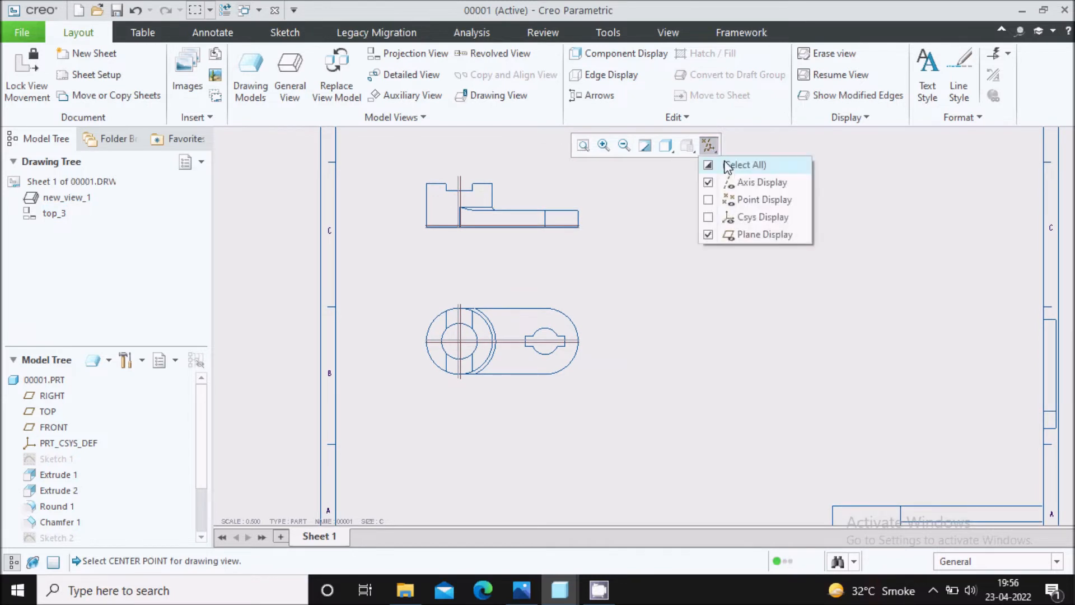
left_click(730, 164)
left_click(730, 165)
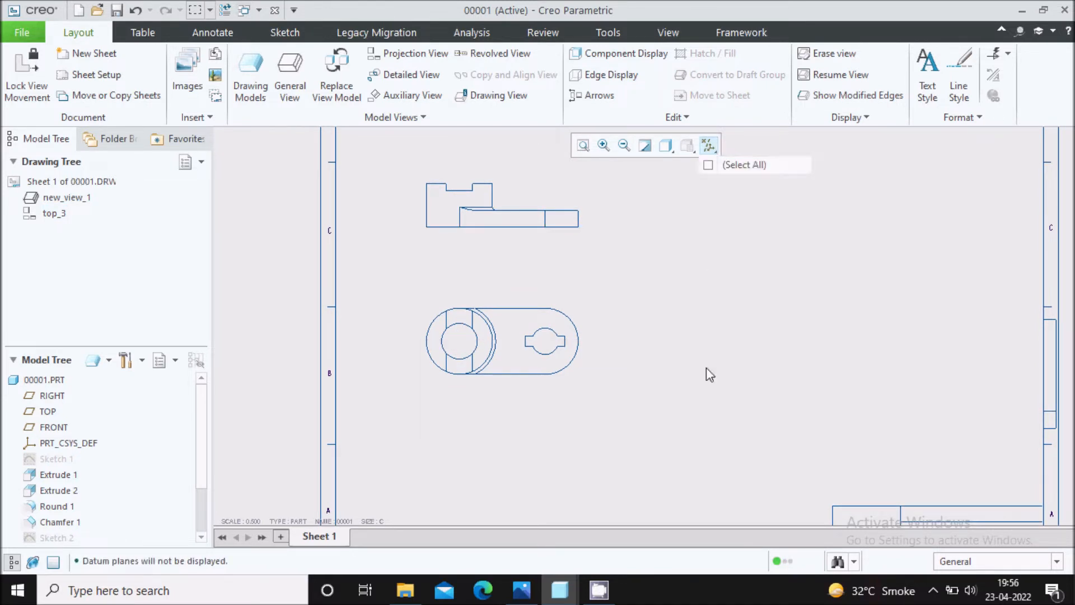
Set the drawing sheet scale to 0.9.
scroll(493, 305, "down", 2)
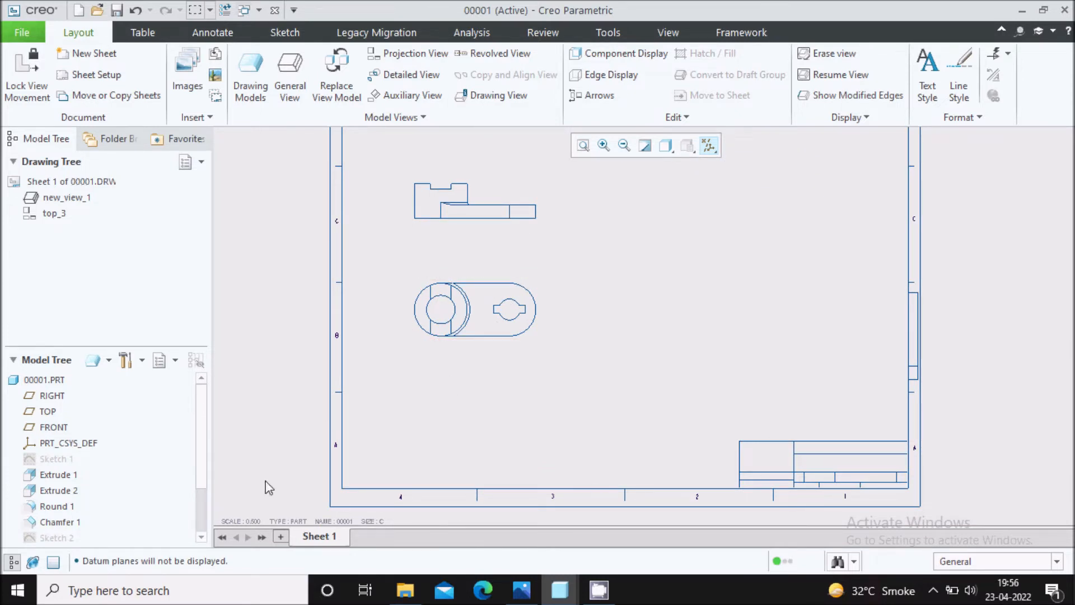
double_click(250, 522)
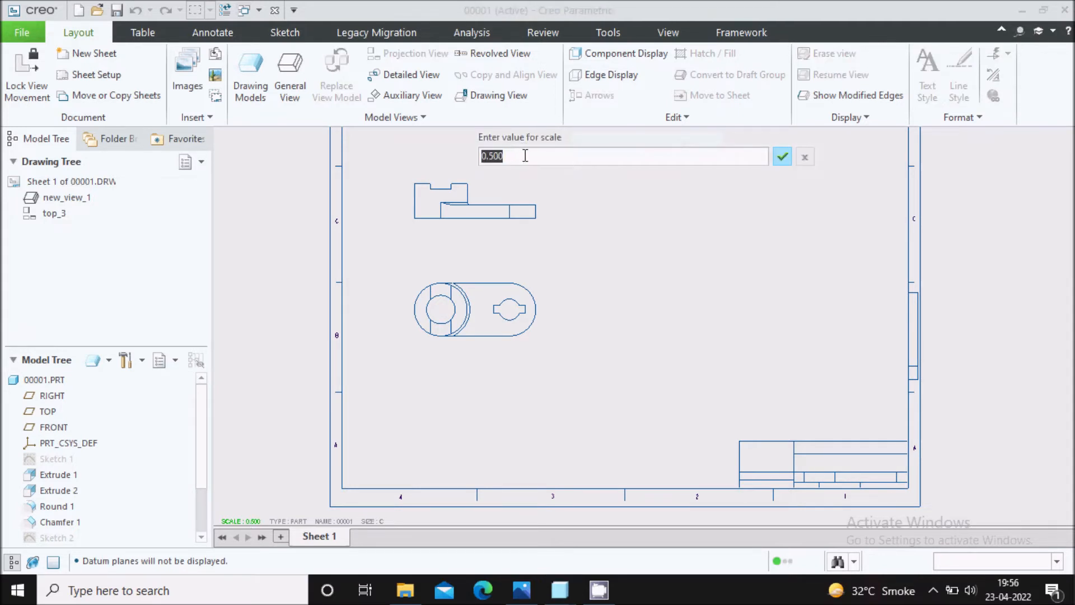
type("0.9")
key("Return")
scroll(520, 364, "down", 1)
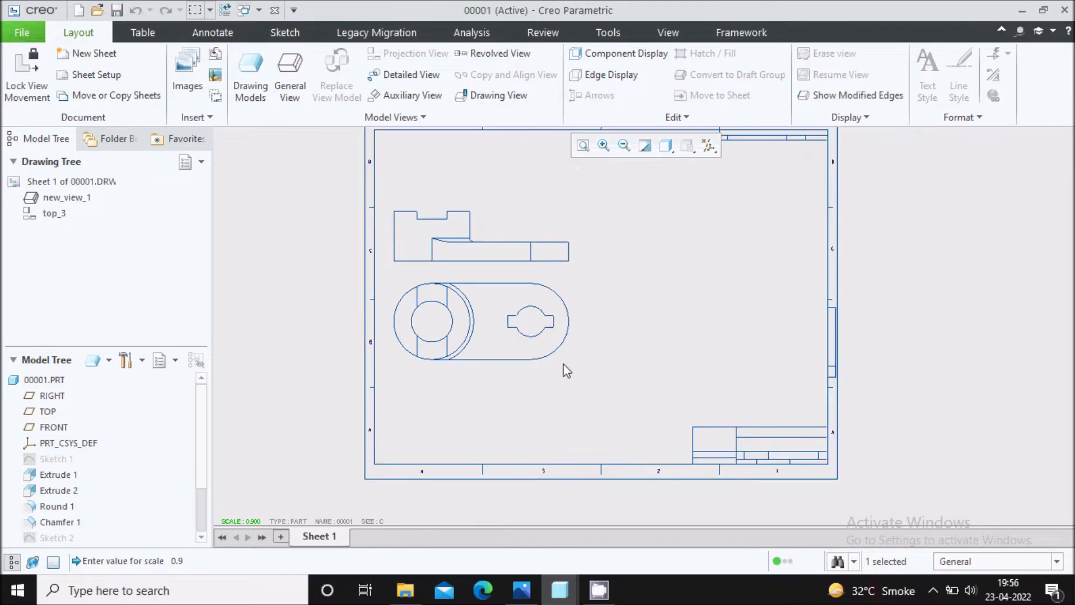
Space the two views farther apart vertically, and shift them slightly away from the sheet's left border.
left_click(516, 355)
left_click_drag(516, 355, 523, 405)
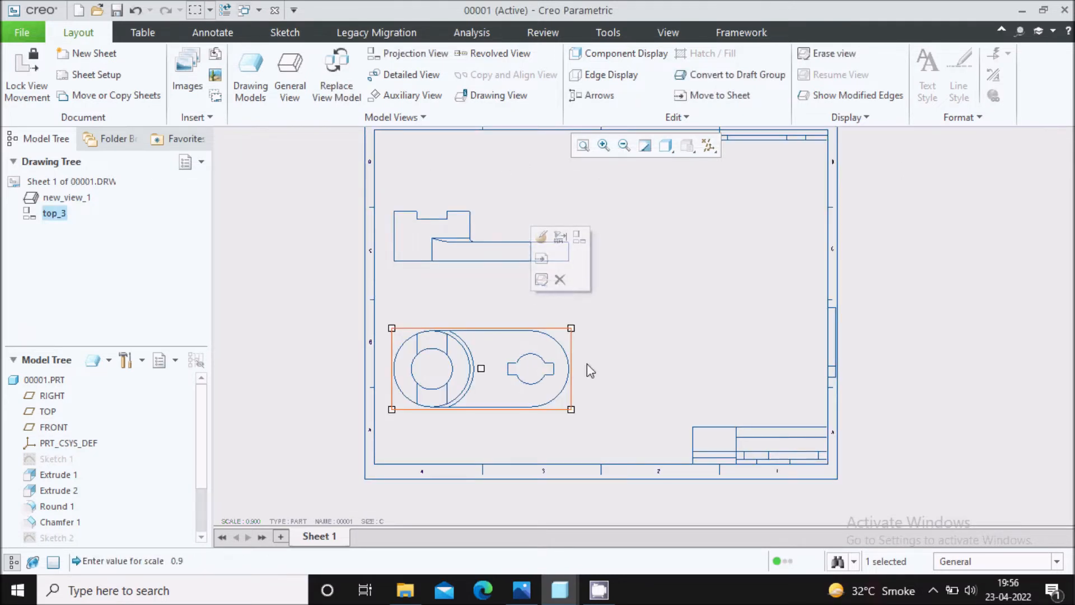
left_click(544, 290)
left_click(502, 242)
left_click_drag(505, 232, 505, 215)
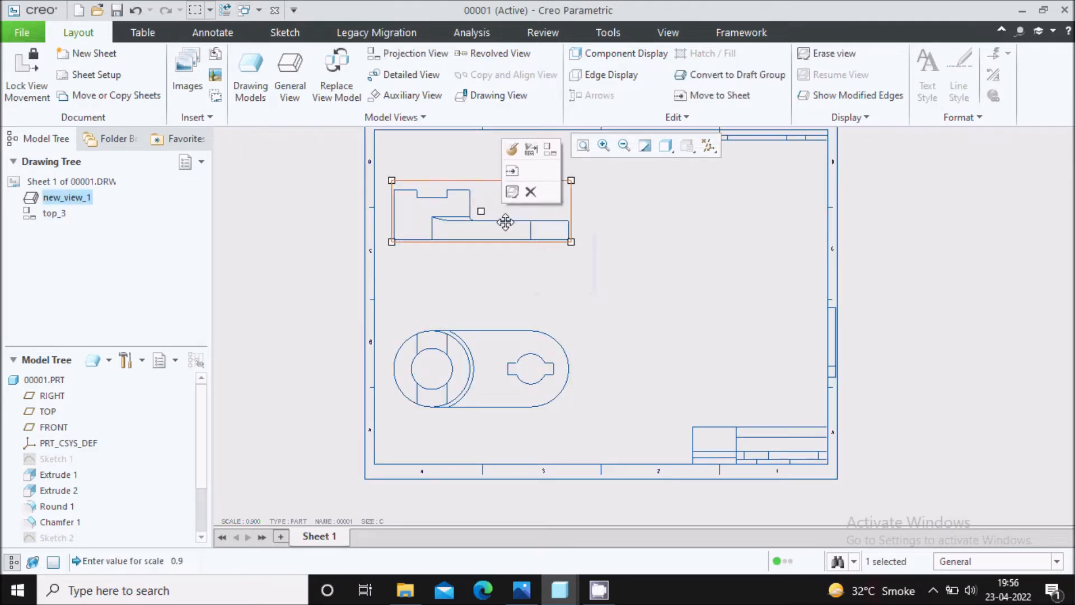
left_click(507, 358)
left_click_drag(510, 363, 520, 364)
left_click(487, 238)
left_click_drag(490, 226, 515, 227)
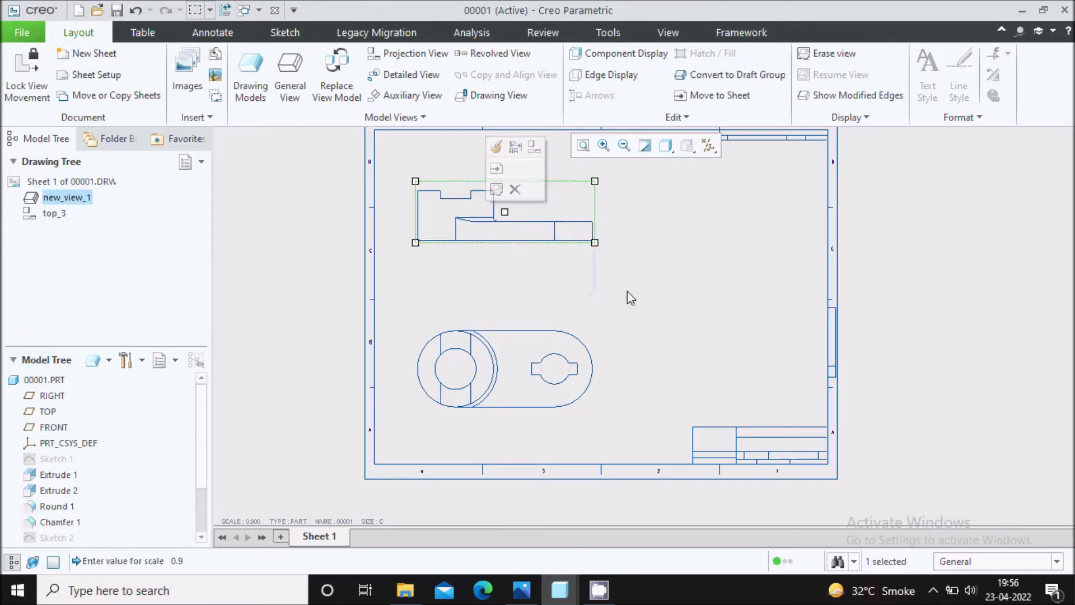
left_click(627, 291)
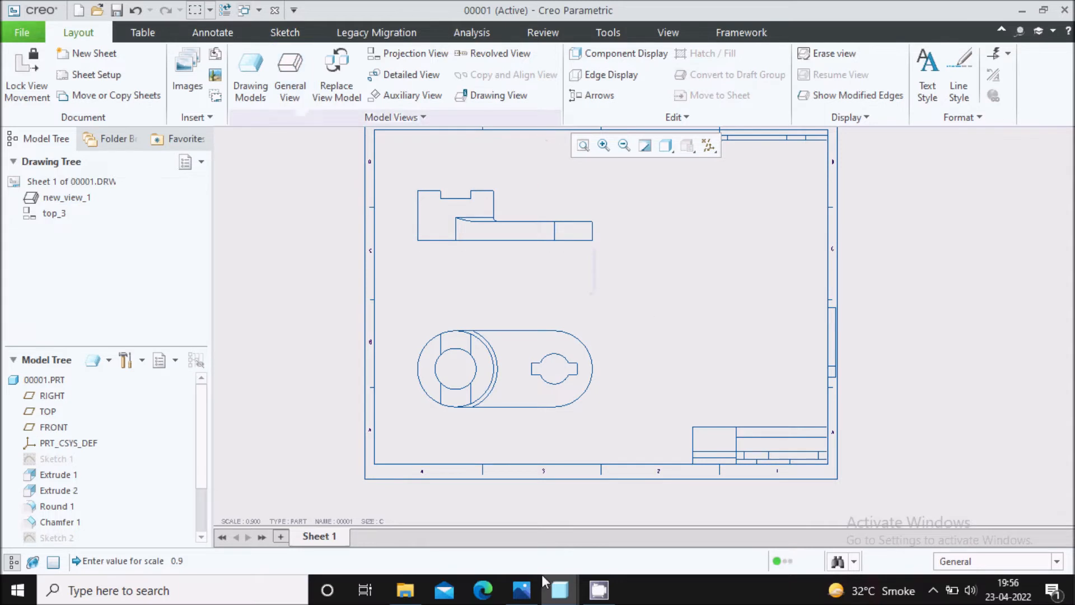
Insert a general view with no combined state in the sheet's upper-right area, using the Isometric default orientation.
left_click(289, 76)
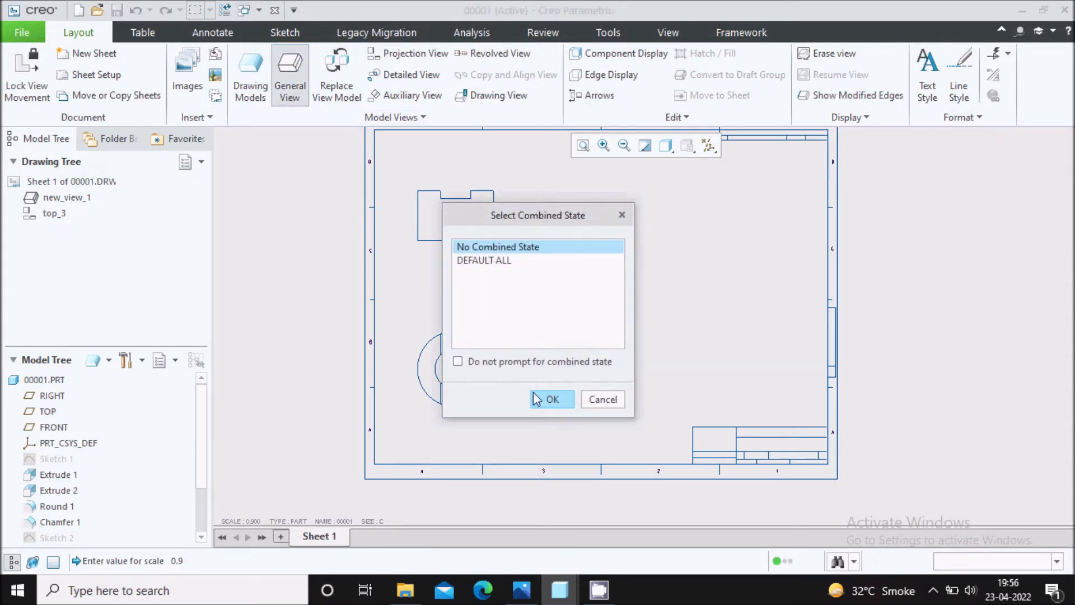
left_click(550, 400)
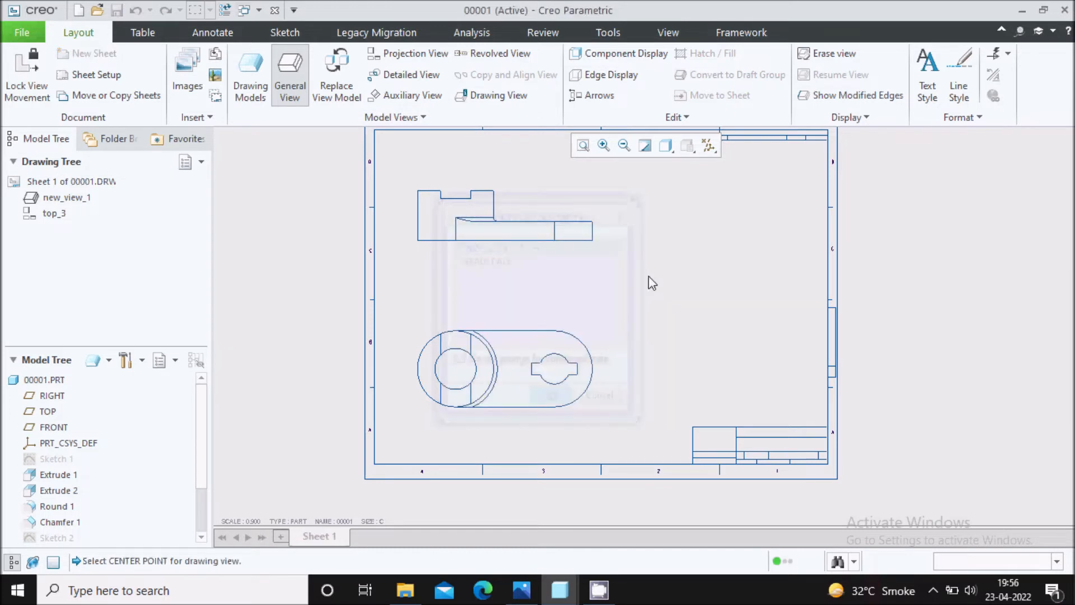
left_click(731, 229)
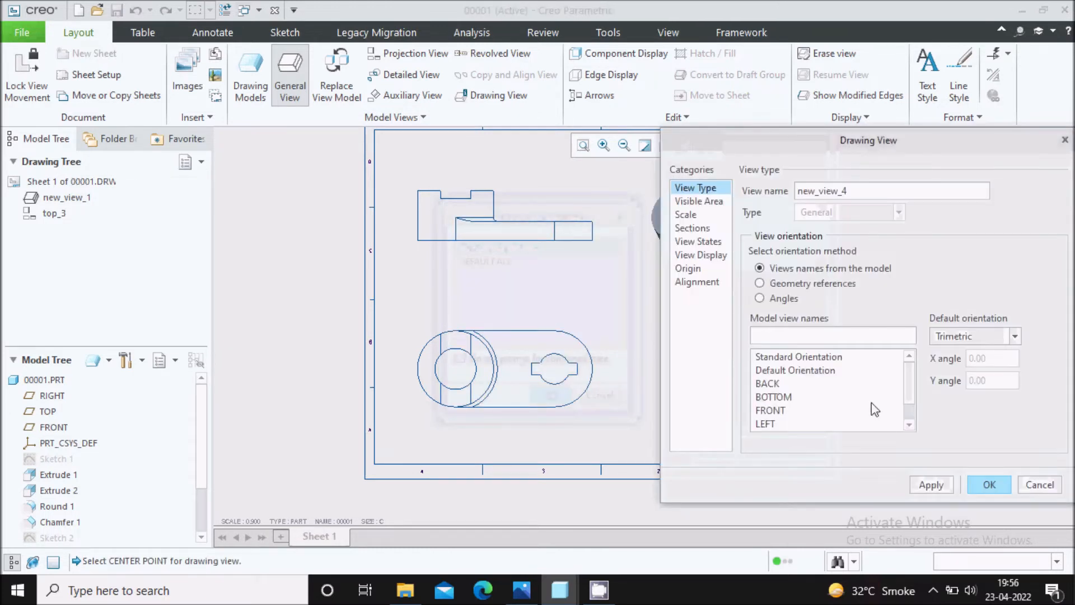
left_click(958, 336)
left_click(958, 353)
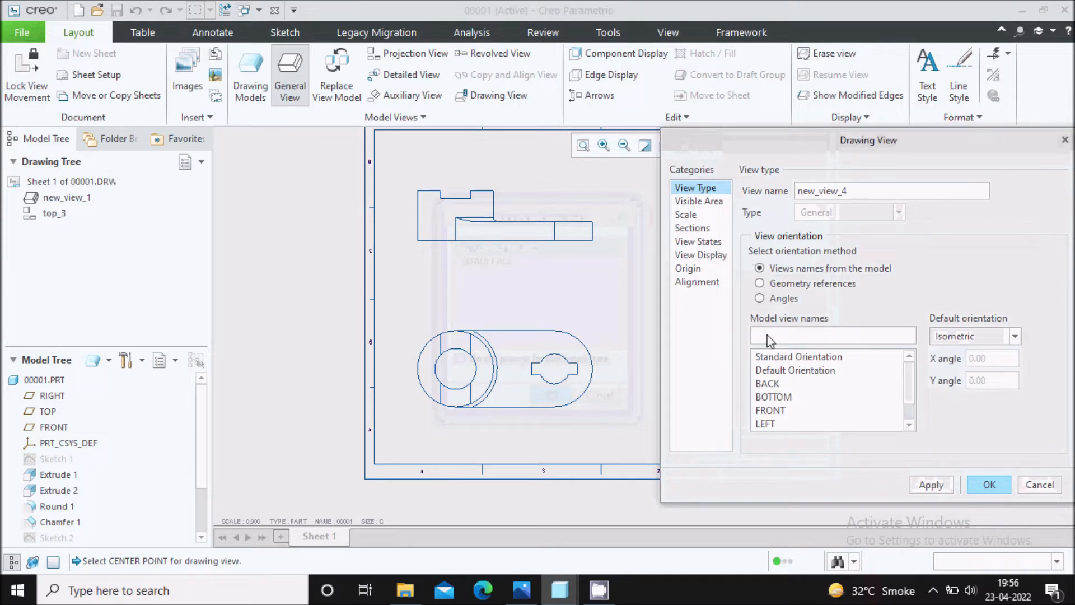
left_click(929, 491)
left_click(974, 485)
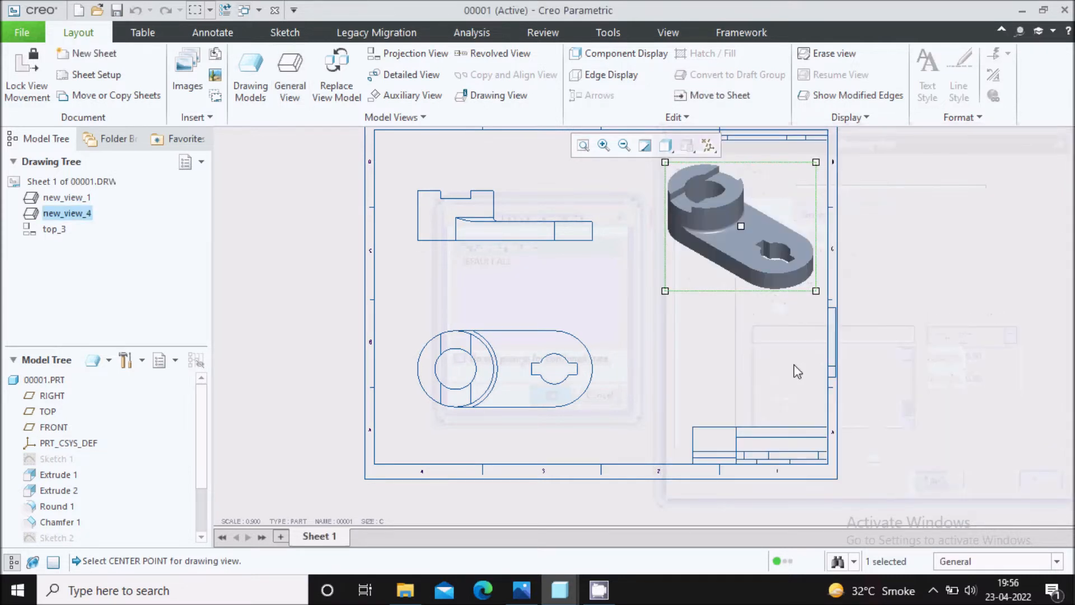
Move the isometric view slightly lower on the sheet.
left_click(724, 226)
left_click_drag(723, 227, 718, 261)
left_click(890, 233)
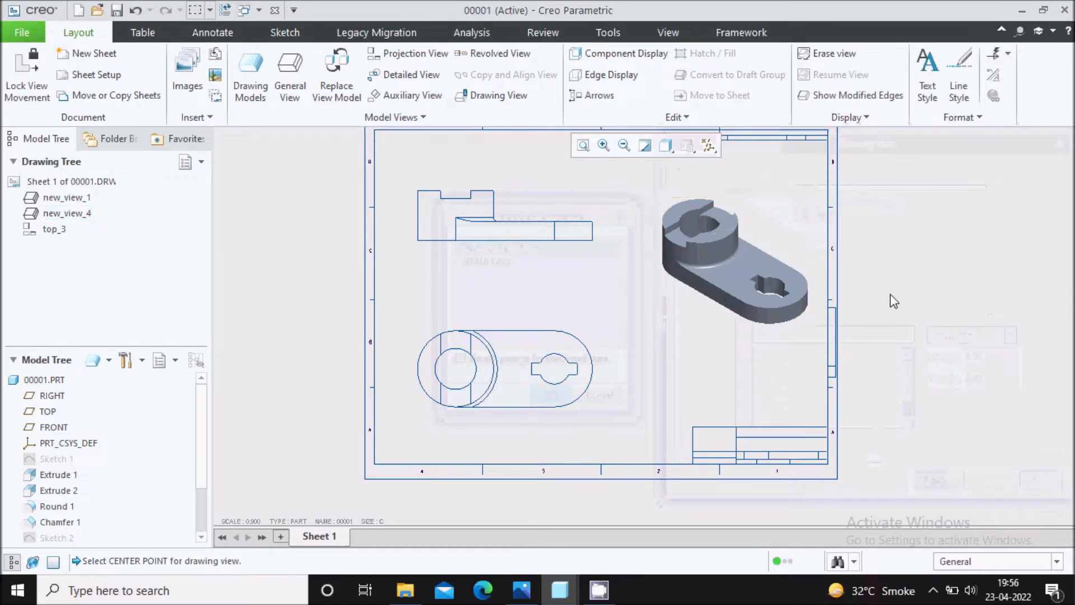
Give the isometric view a custom scale of 0.6 and close the view properties.
double_click(735, 272)
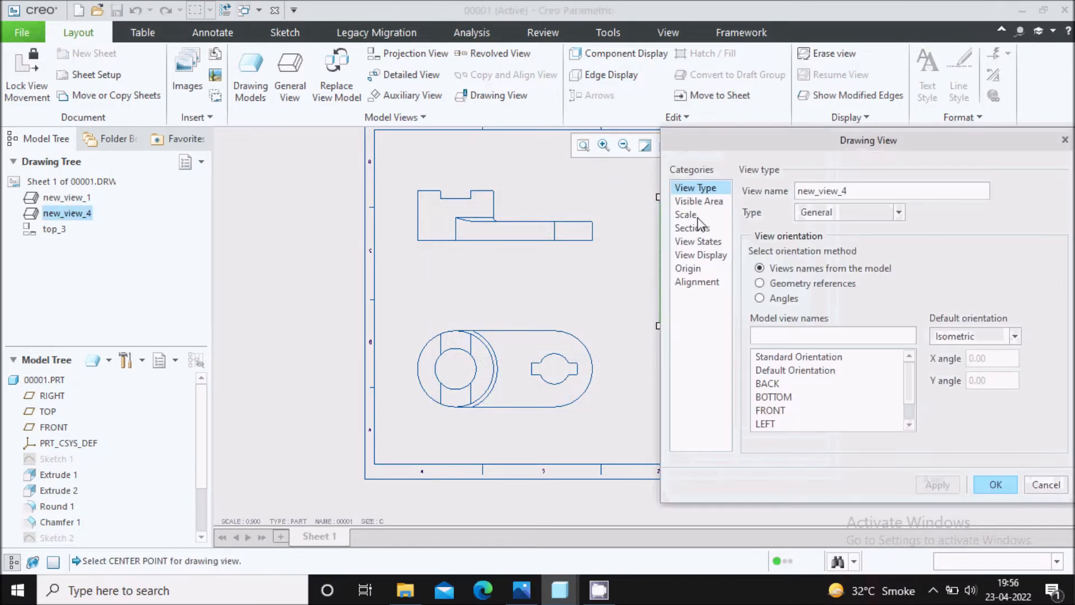
left_click(693, 216)
left_click(745, 207)
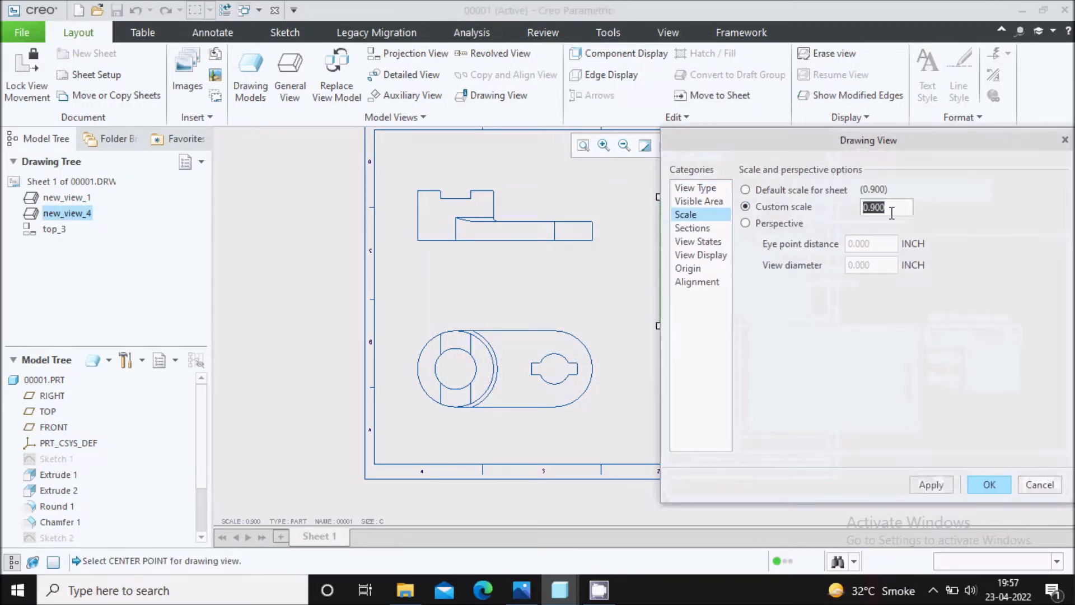
type("0")
left_click(931, 485)
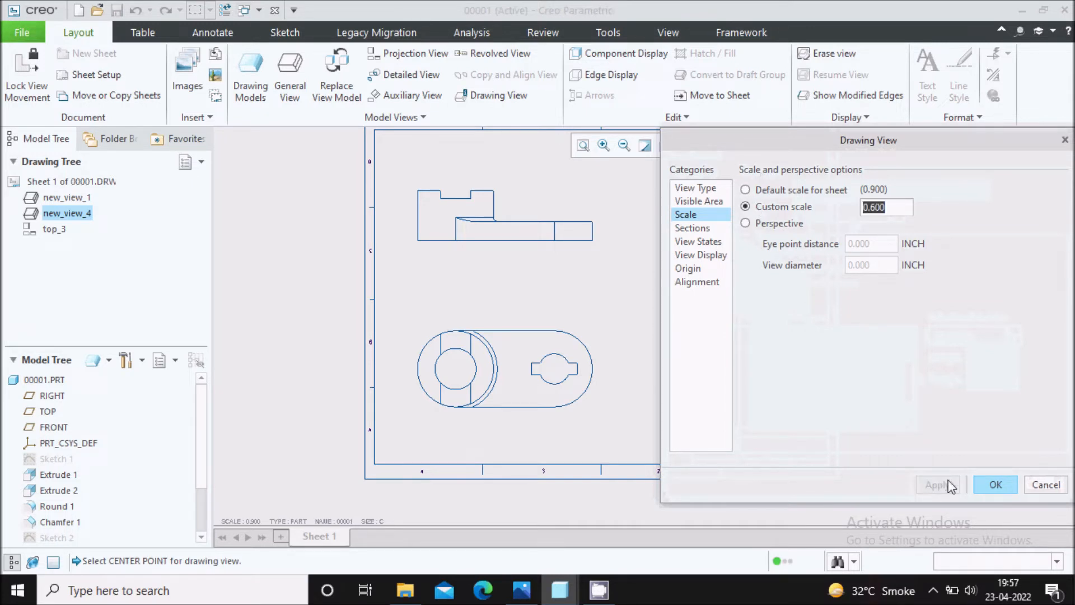
left_click(991, 485)
Move the isometric view up and toward the right border of the sheet.
left_click(741, 274)
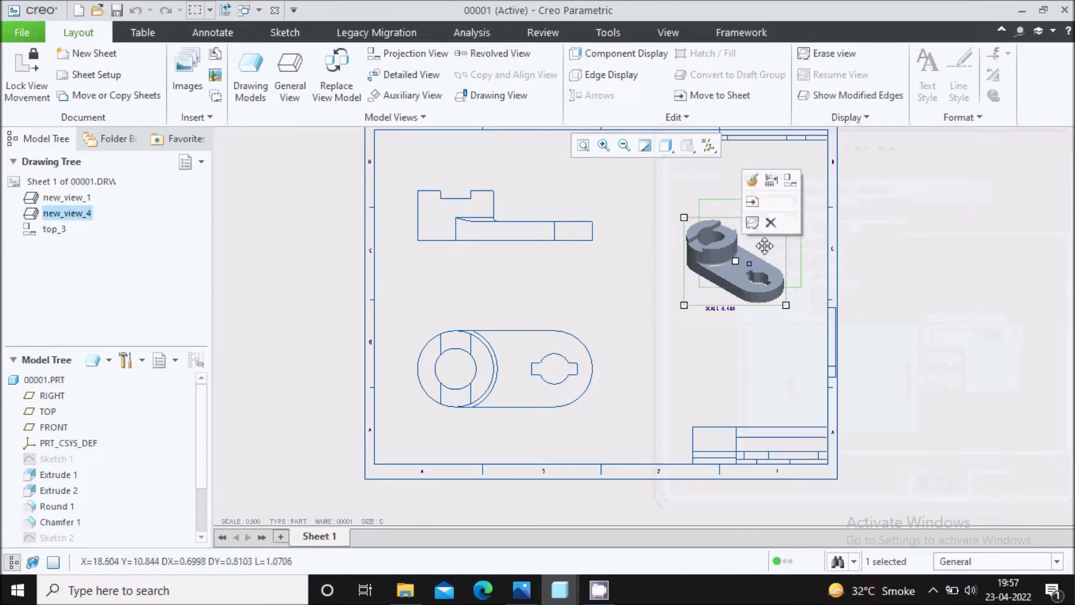
left_click_drag(764, 245, 765, 246)
left_click(742, 327)
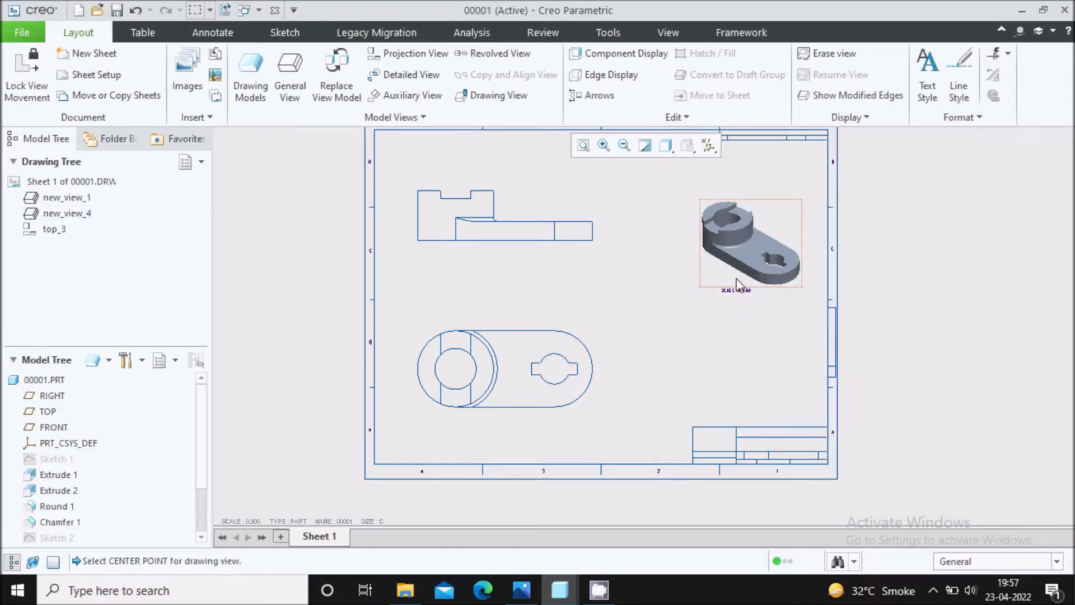
Compare the sheet's views with the reference drawing in Photos, examining section view A-A and its cutting line, and return to Creo.
scroll(736, 283, "up", 2)
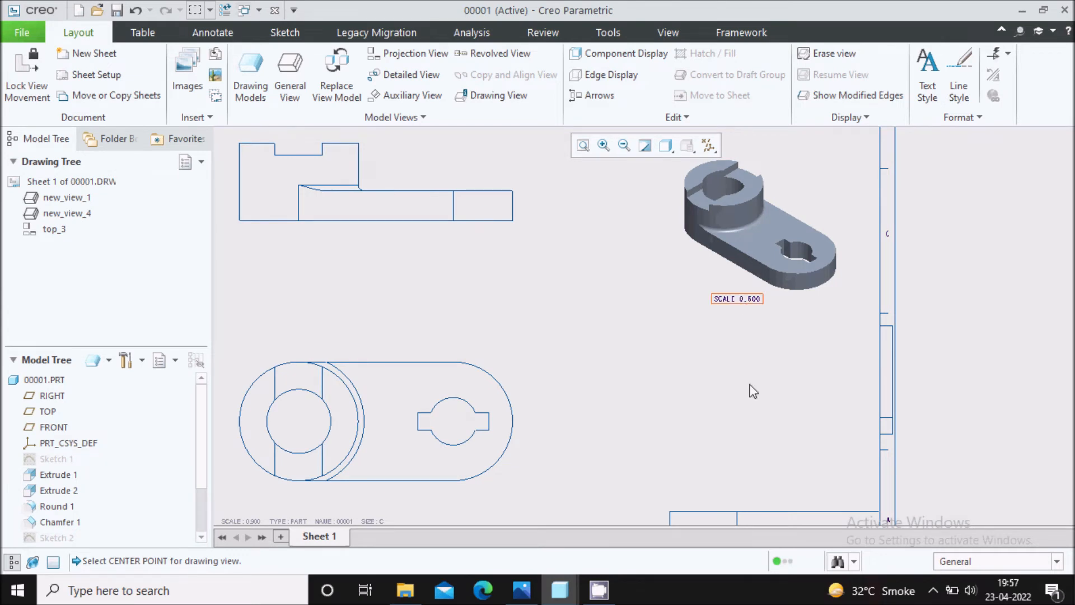
scroll(784, 375, "down", 1)
scroll(775, 348, "down", 1)
scroll(715, 340, "down", 2)
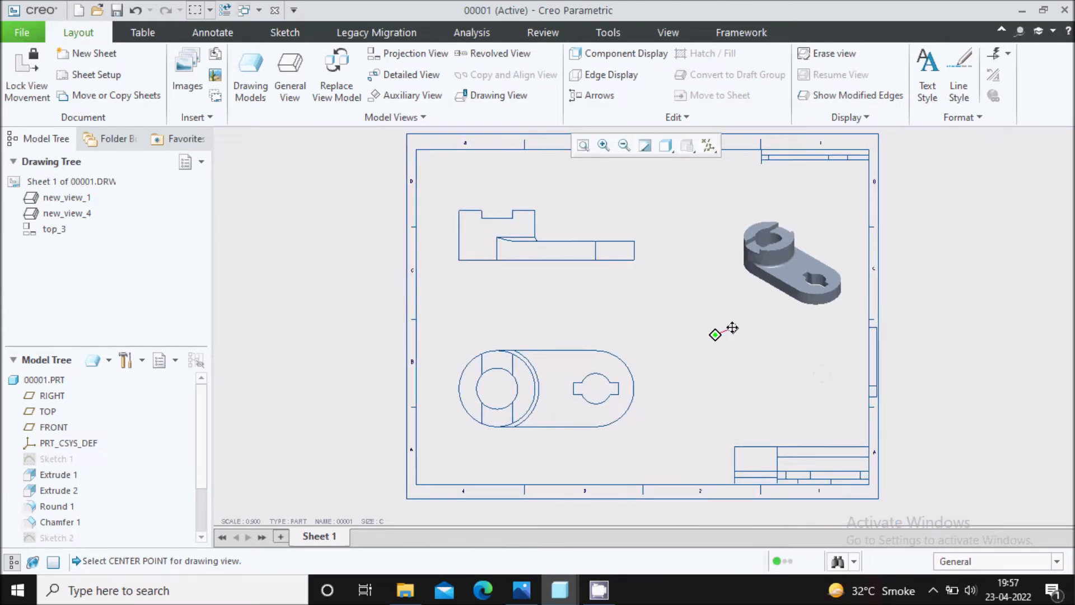
scroll(595, 313, "up", 2)
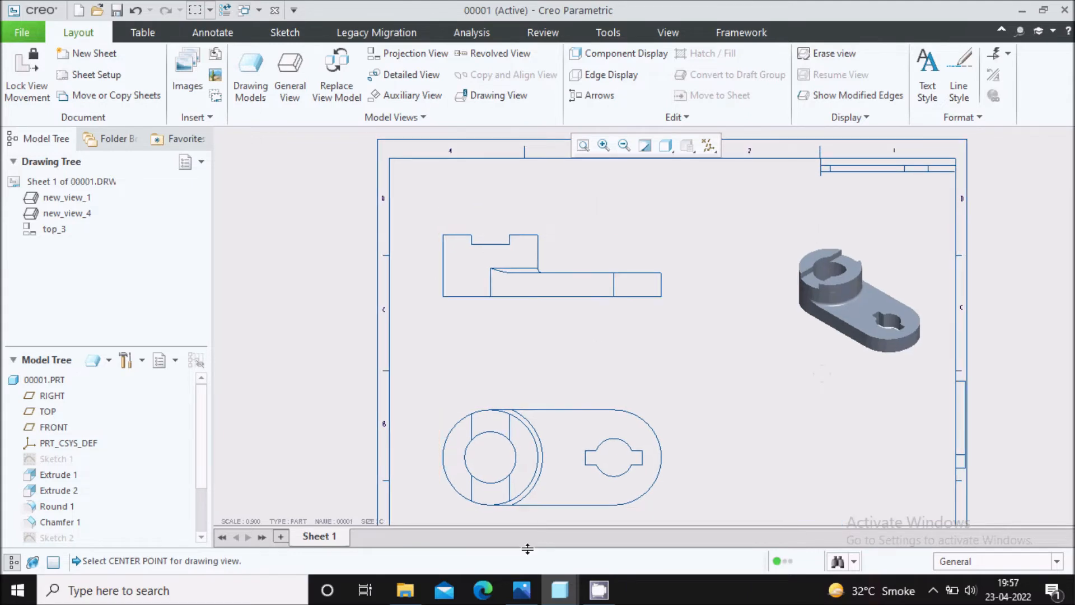
left_click(521, 589)
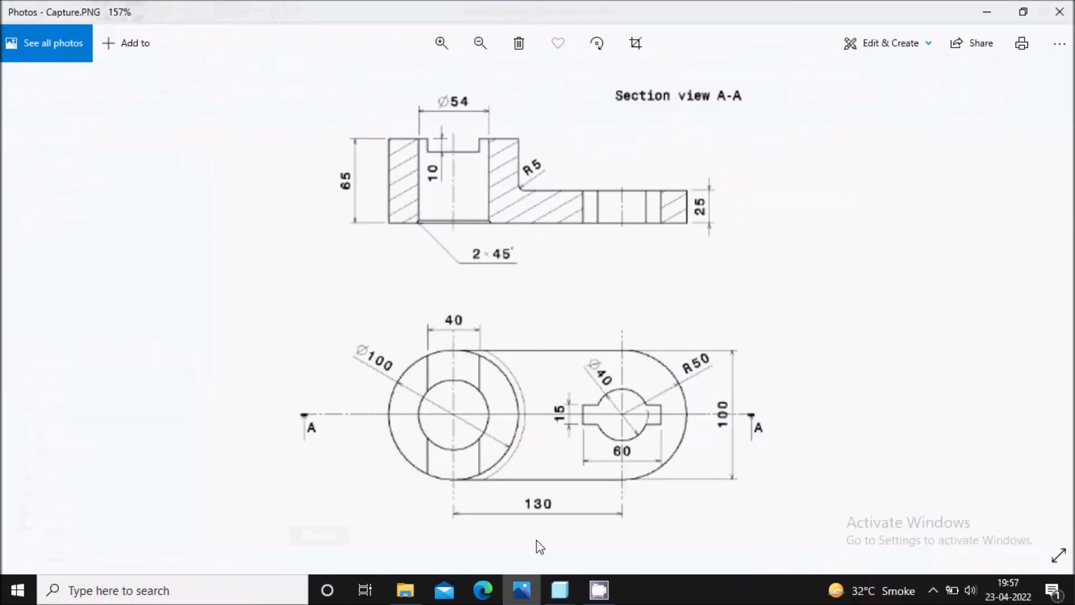
key("alt+Tab")
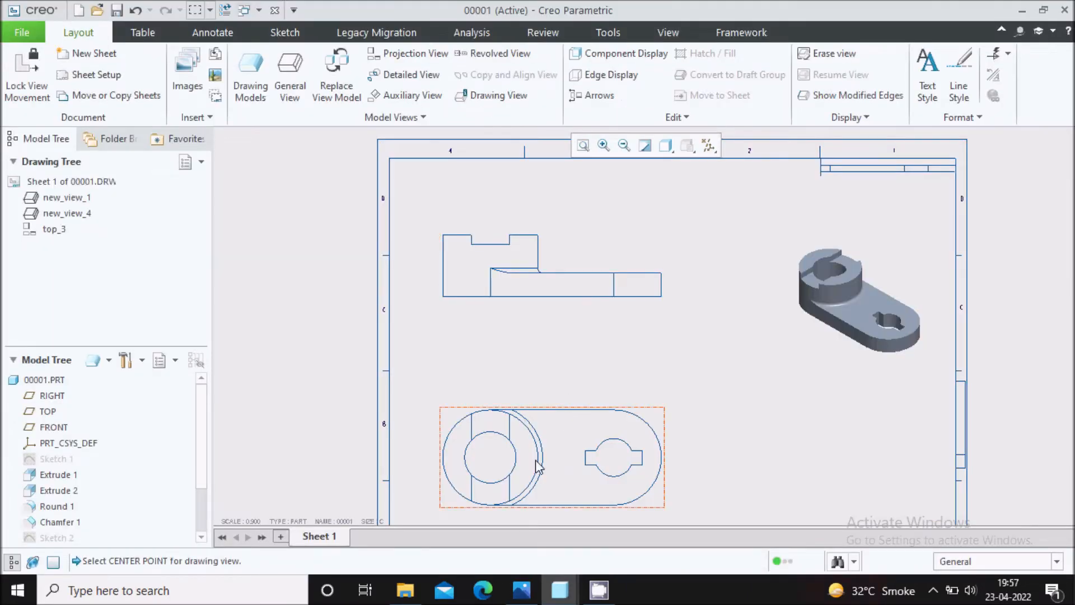
key("alt+Tab")
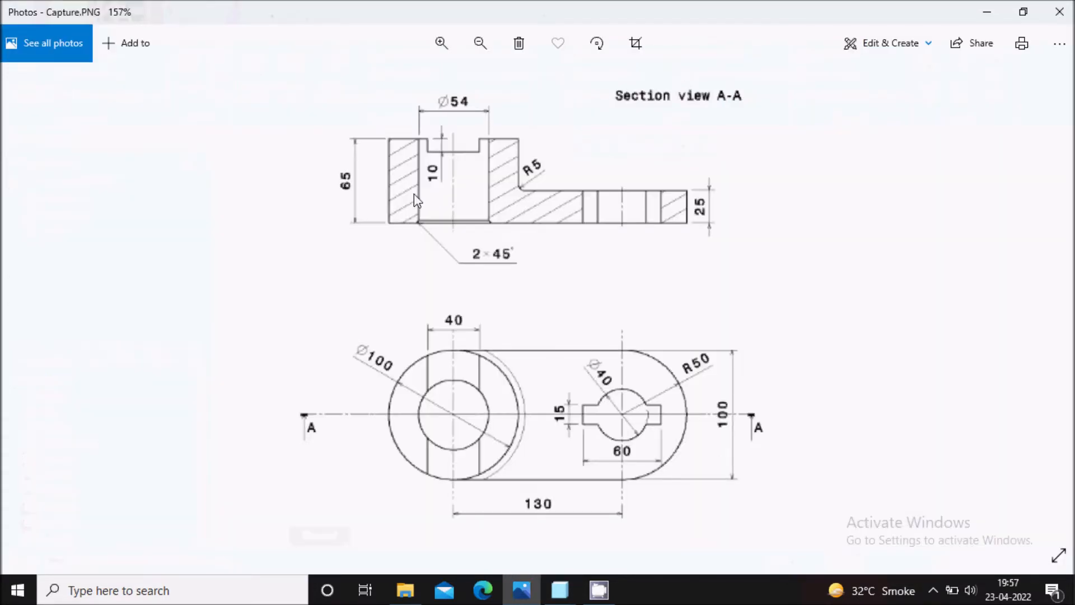
left_click(555, 590)
Add a 2D cross-section to the front view using existing section A with the Full sectioned area.
scroll(552, 265, "up", 2)
double_click(552, 248)
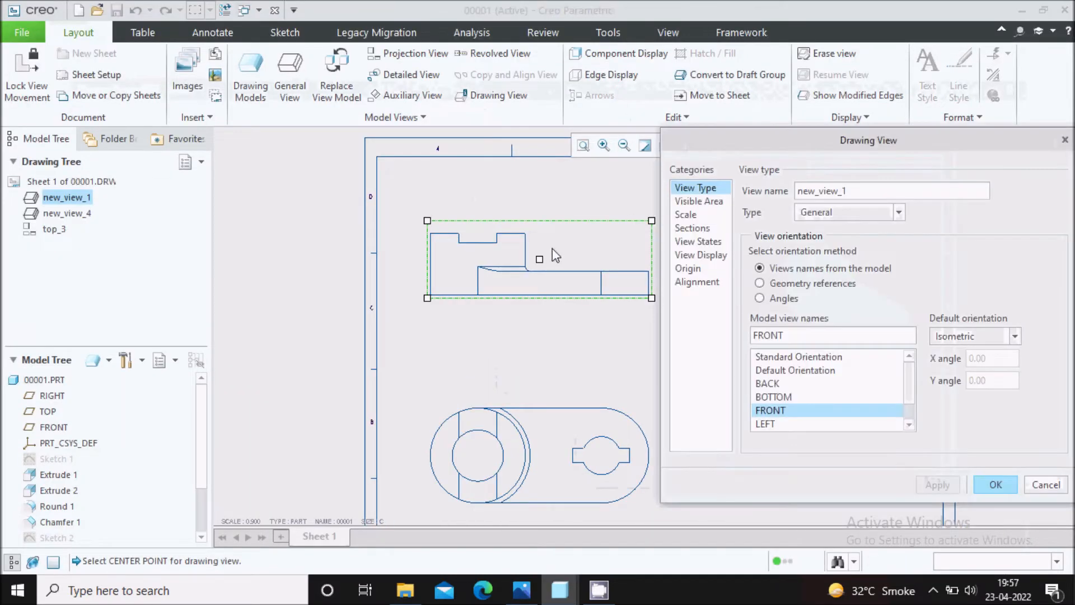
left_click(696, 231)
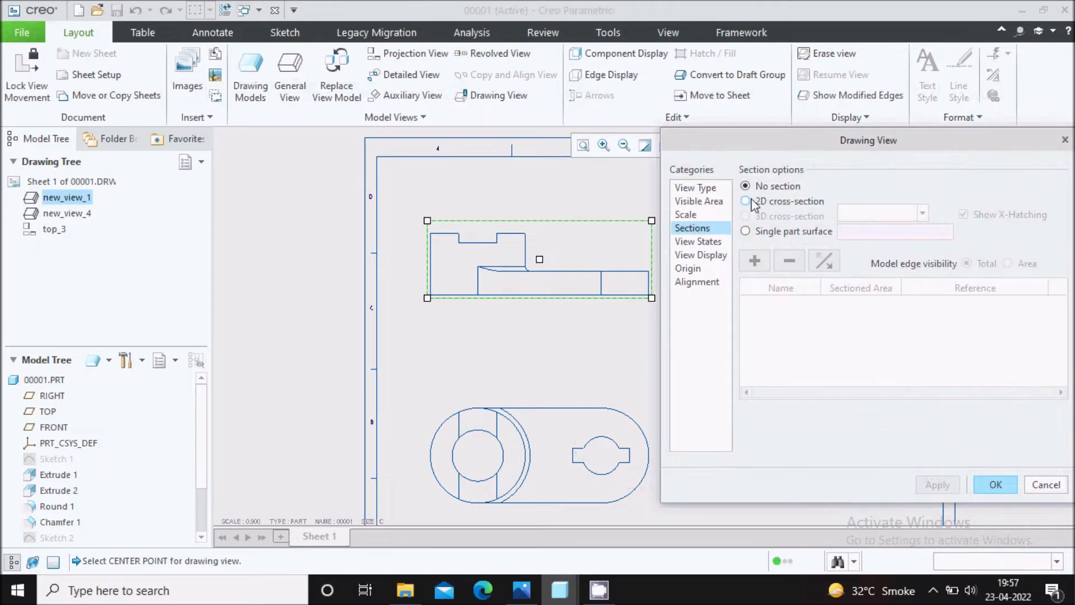
left_click(747, 203)
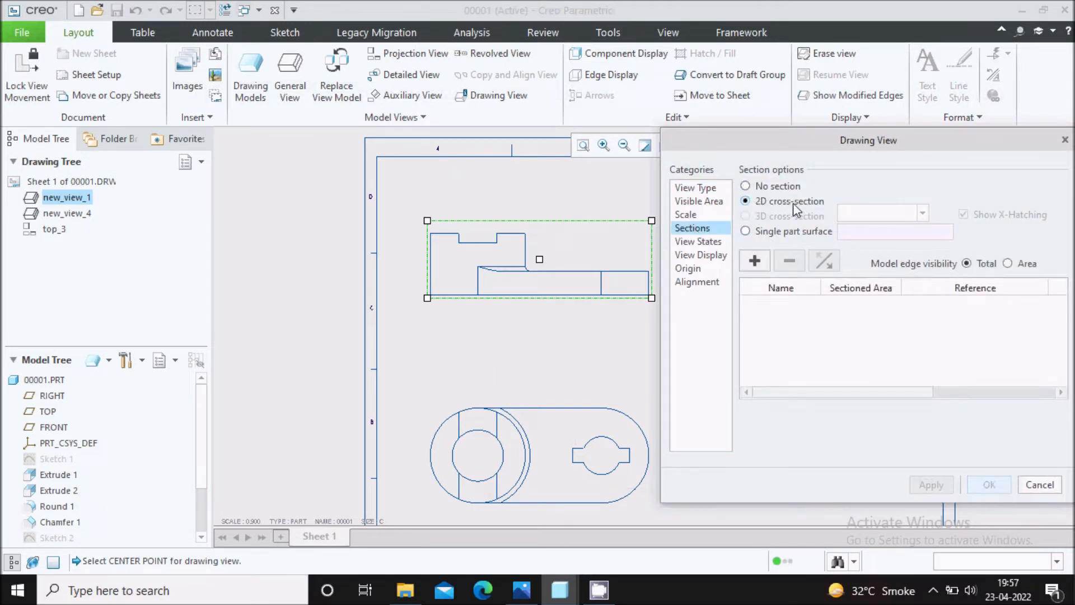
left_click(755, 261)
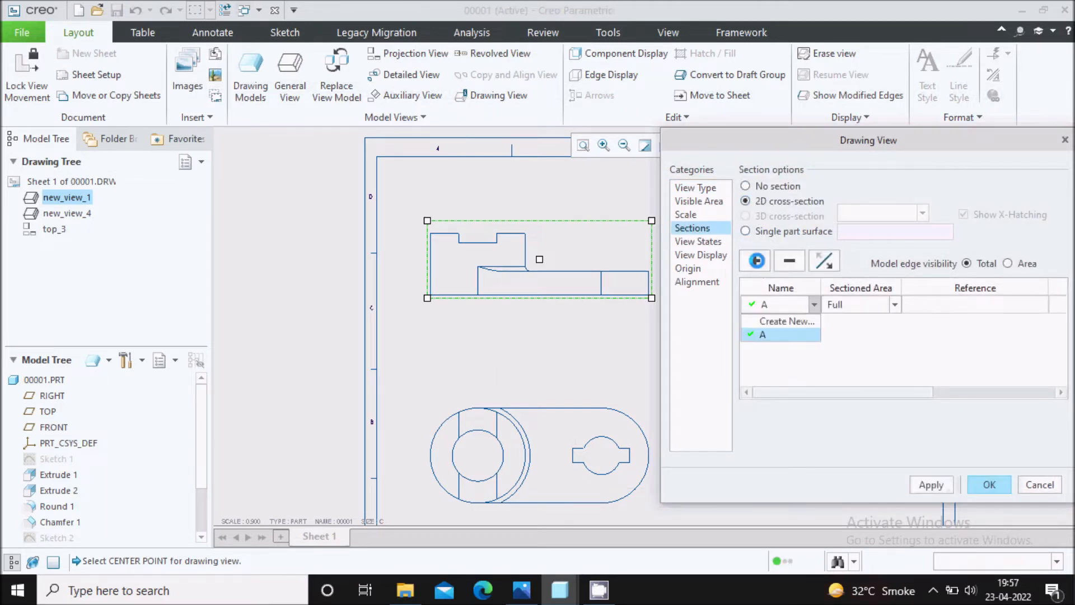
left_click(776, 339)
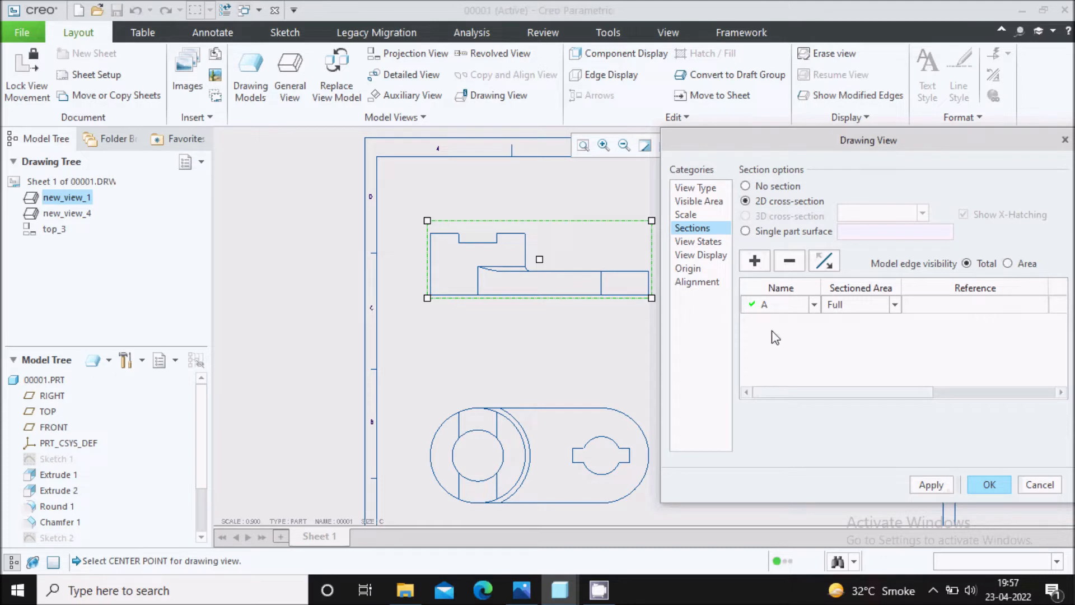
Display the arrows of section A on the top view, apply the section and close the view properties.
left_click_drag(812, 395, 1008, 396)
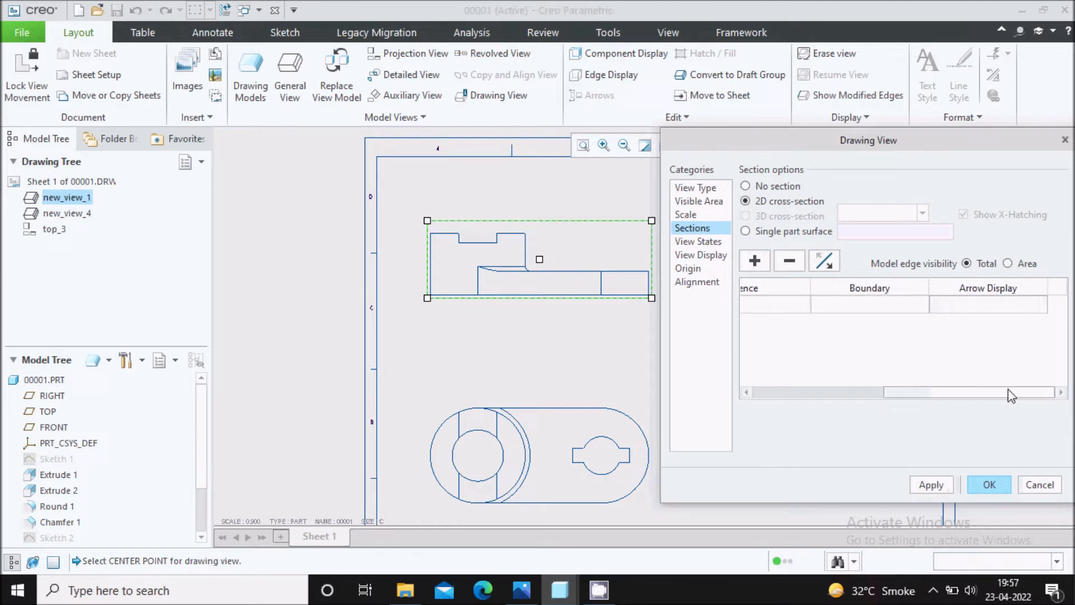
left_click(1008, 304)
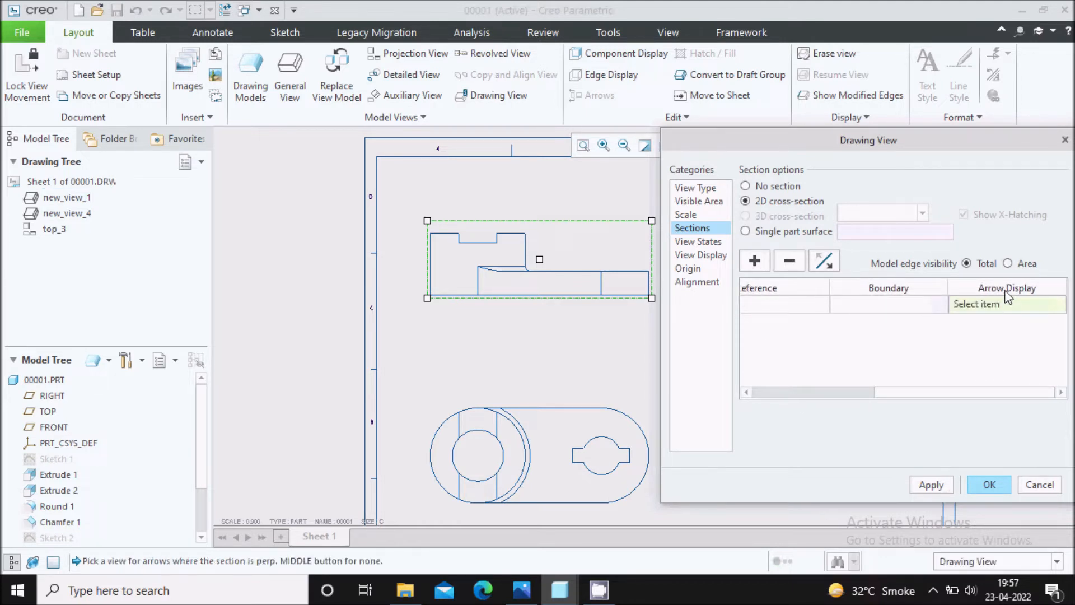
left_click(521, 590)
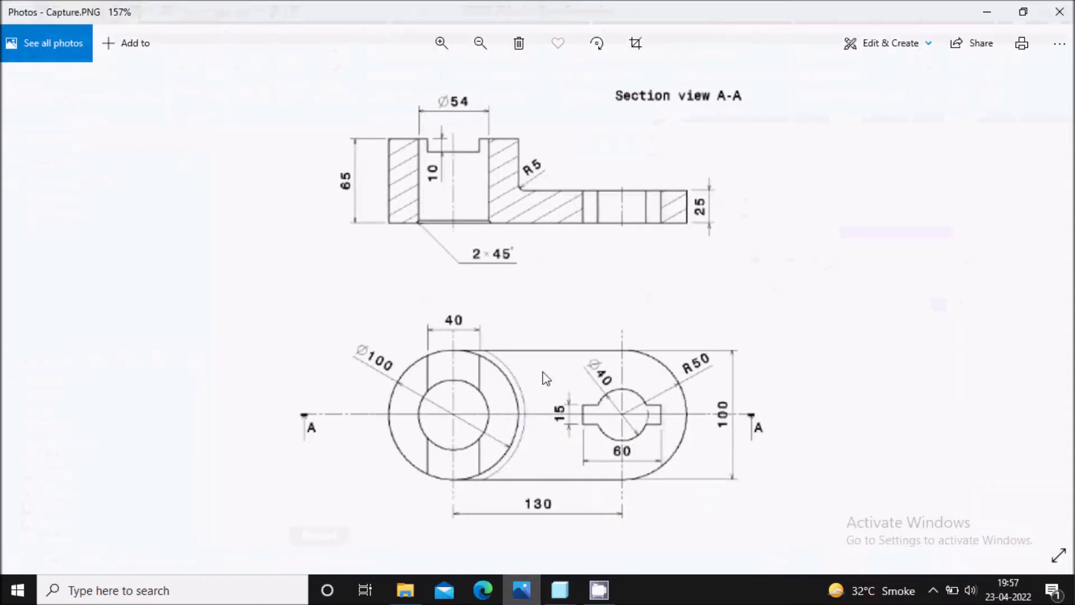
left_click(522, 591)
left_click(549, 469)
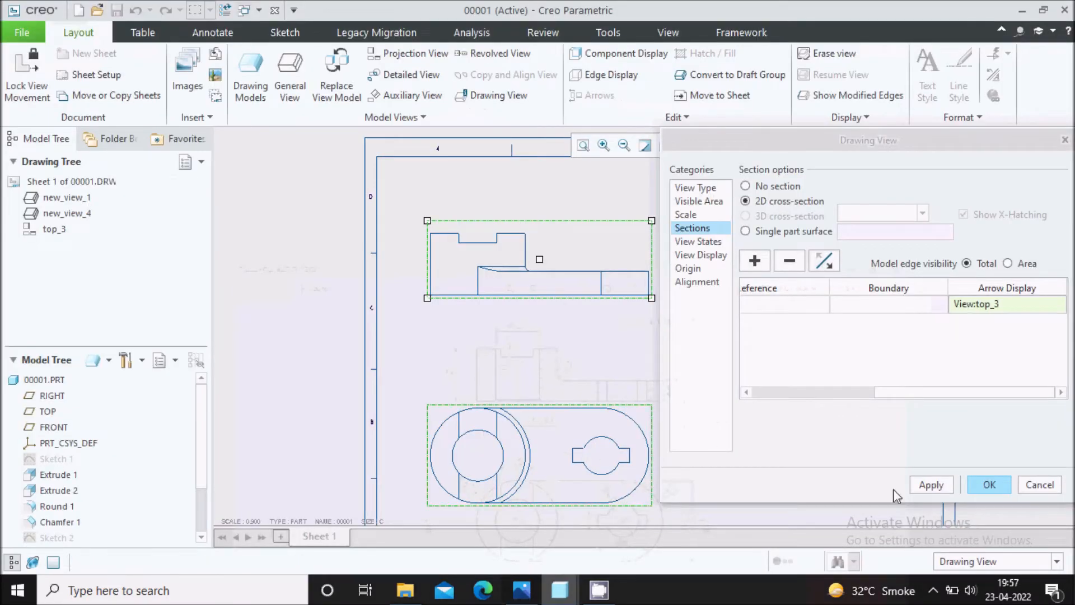
left_click(931, 485)
left_click(990, 484)
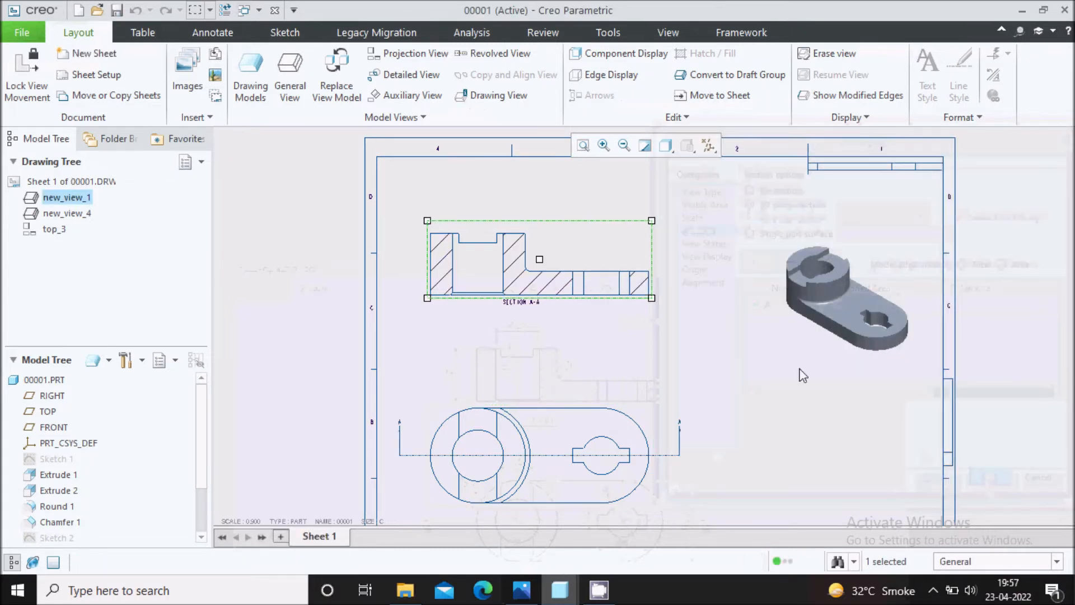
Open the cross-hatching of section A-A for editing its overall spacing.
scroll(526, 266, "up", 3)
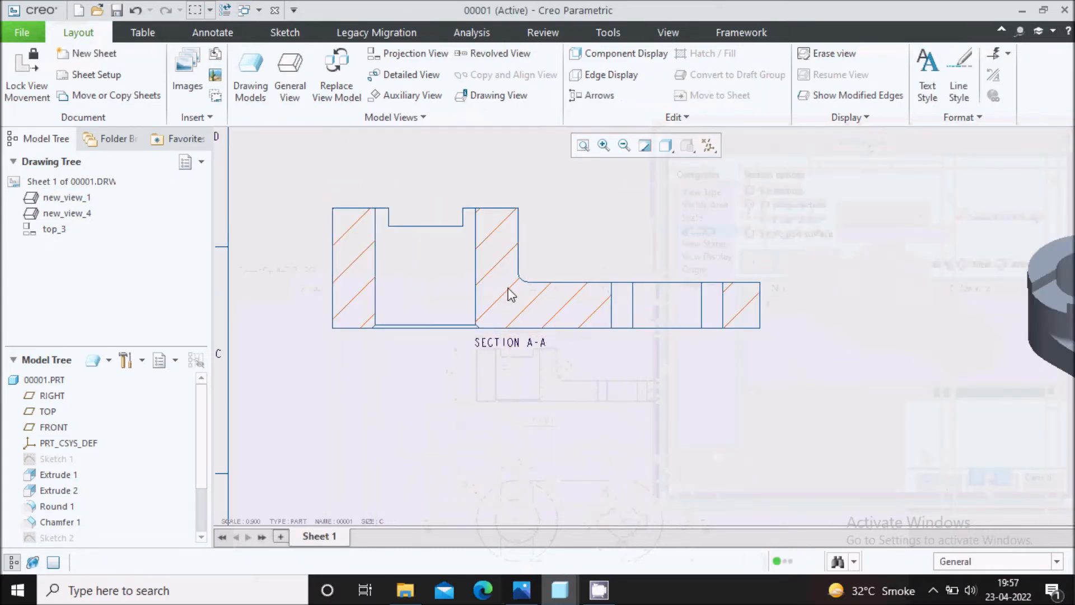
scroll(448, 274, "down", 2)
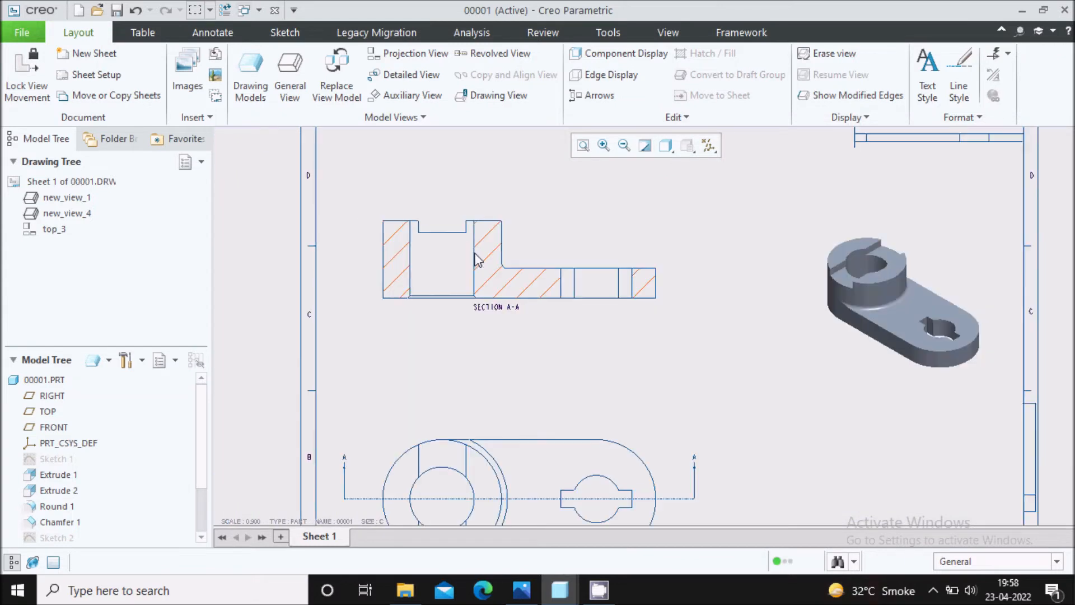
scroll(486, 270, "up", 1)
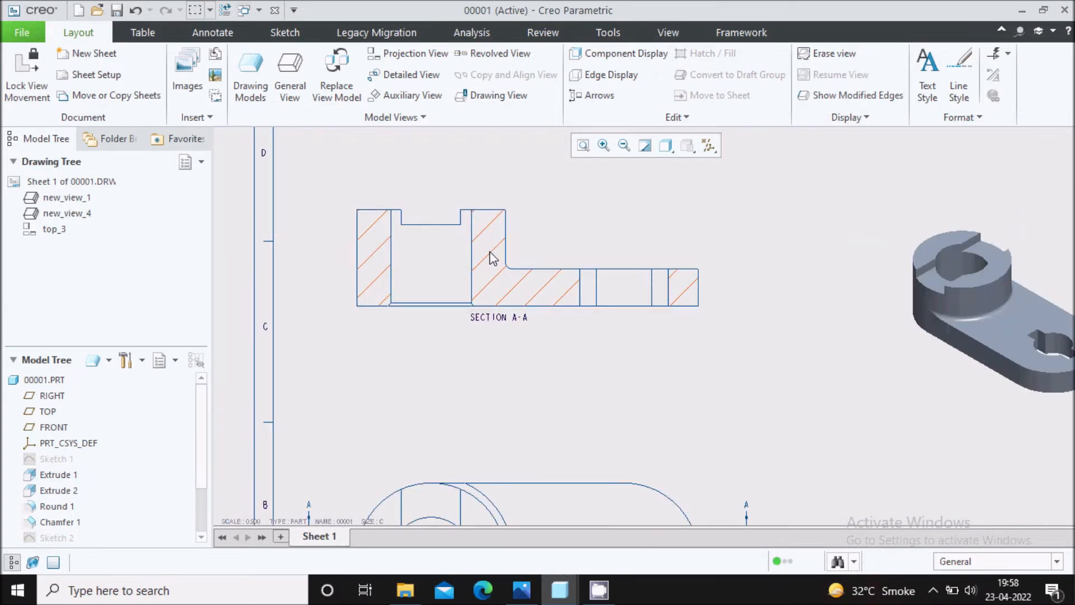
scroll(490, 258, "up", 2)
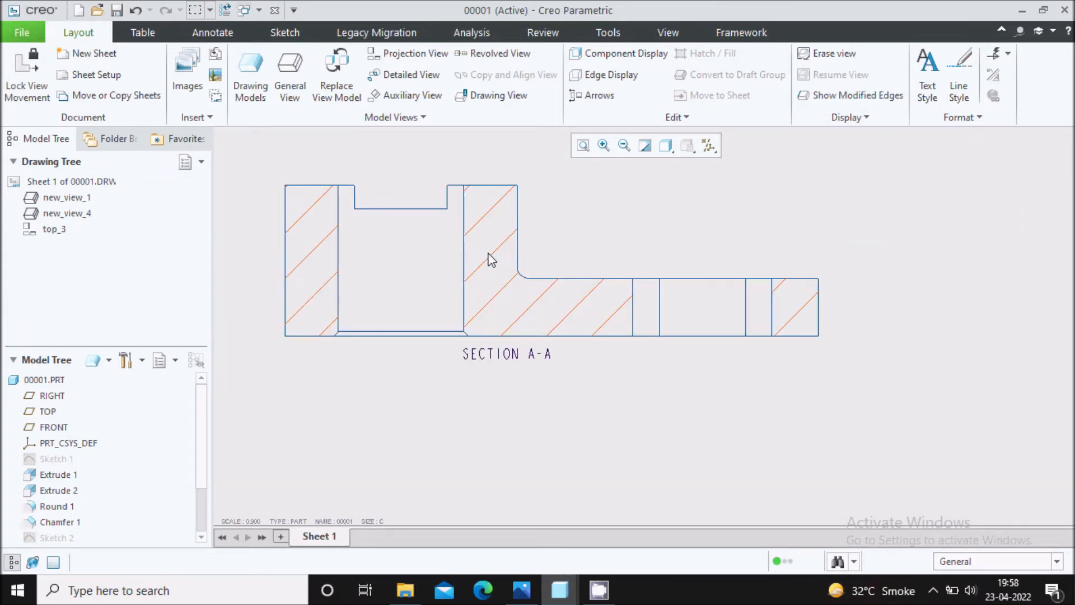
double_click(491, 261)
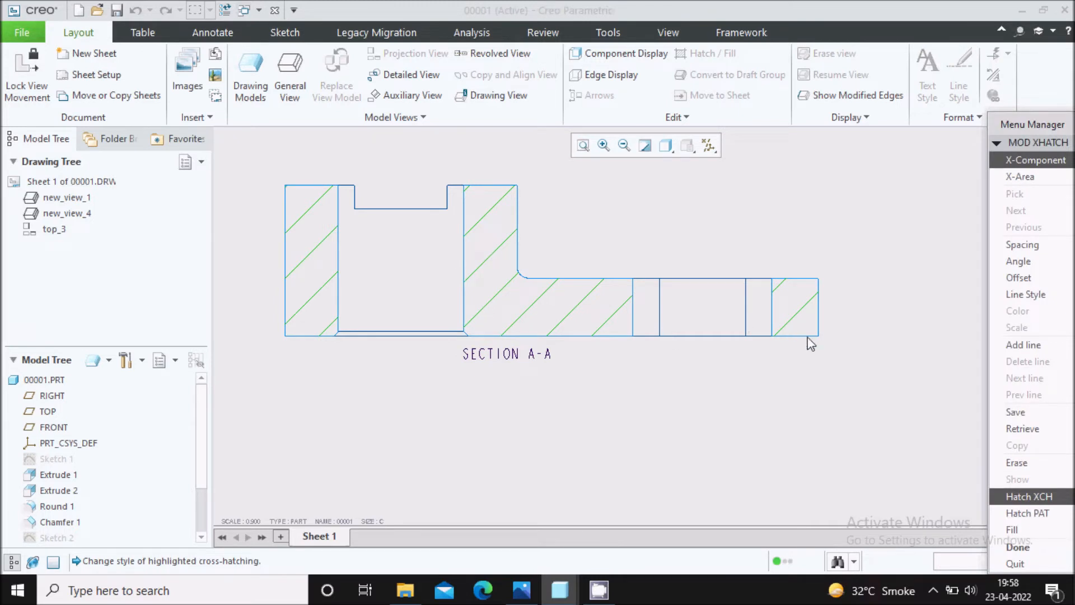
left_click(1022, 245)
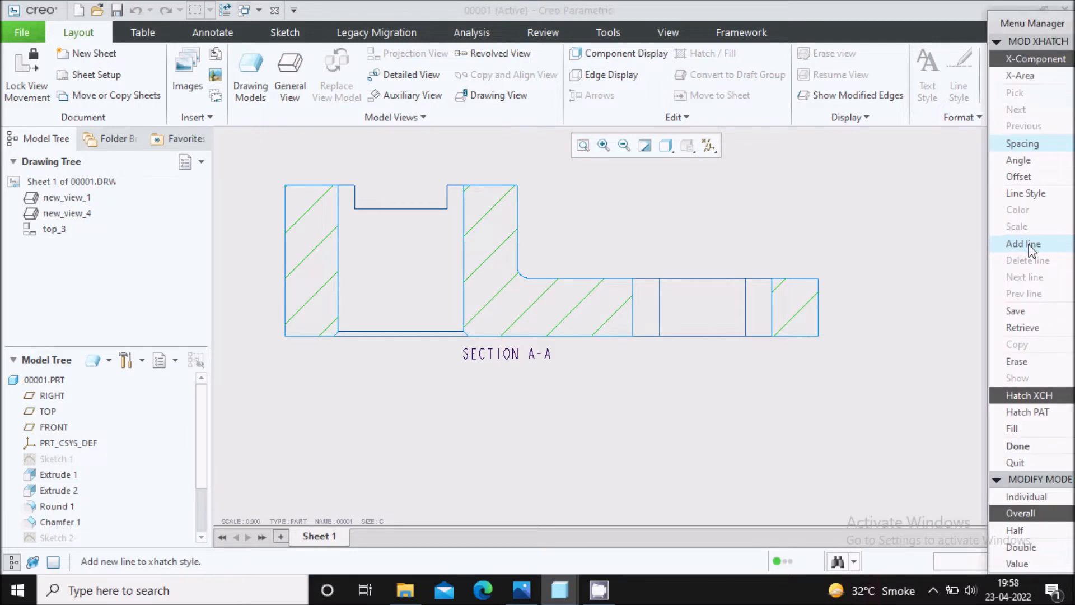
left_click(1022, 531)
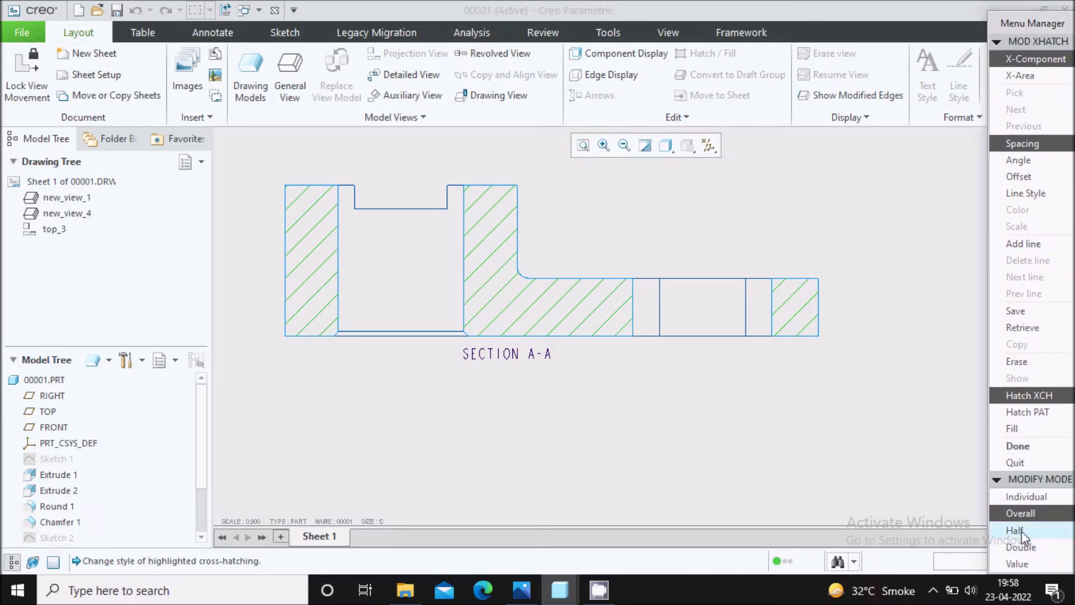
left_click(1024, 548)
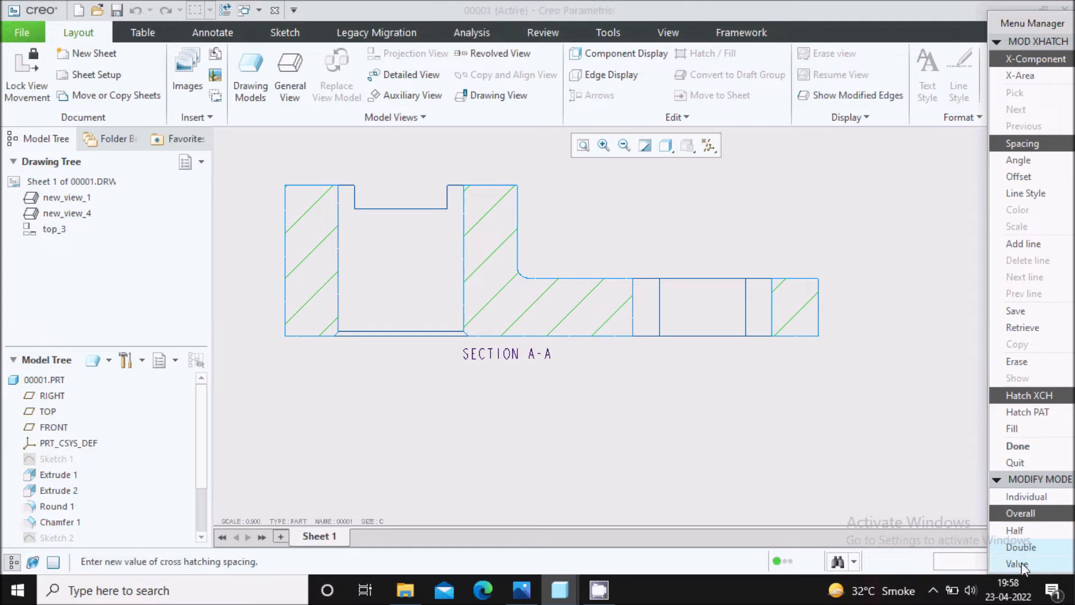
left_click(1019, 564)
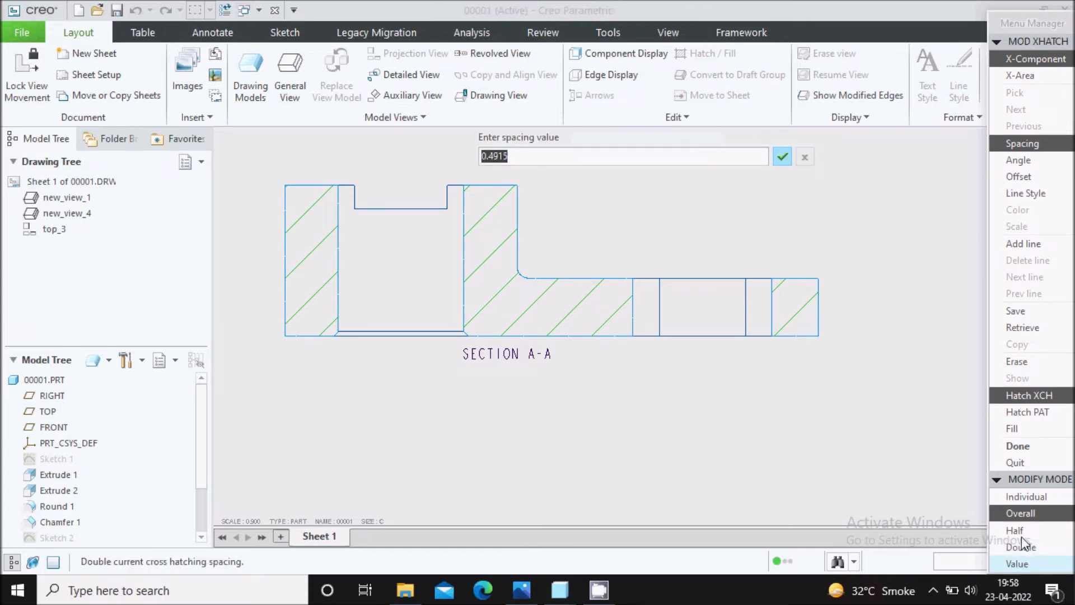
left_click(804, 158)
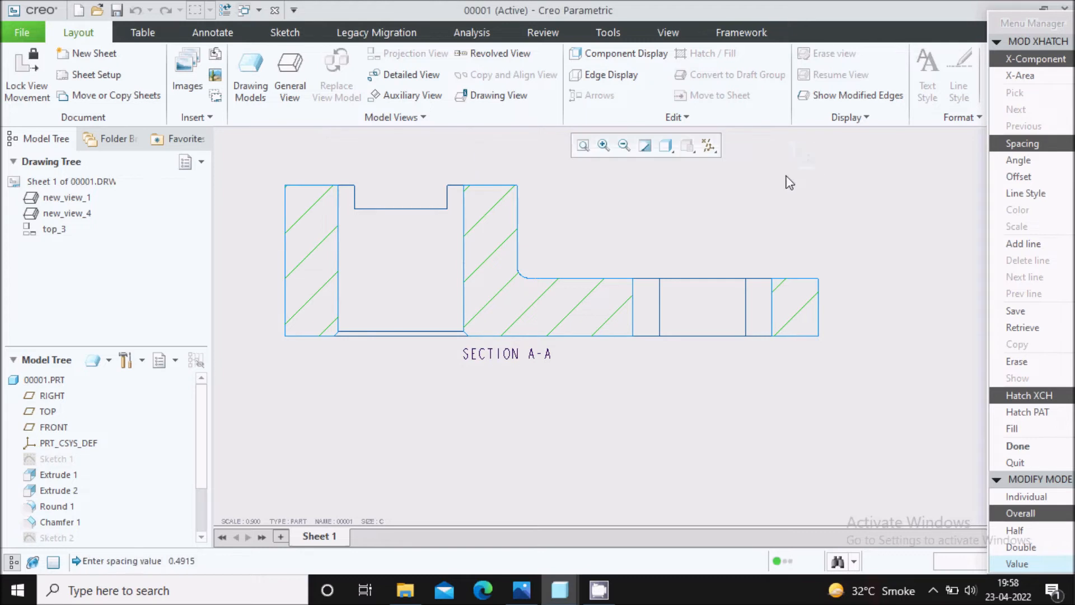
Halve the overall hatch spacing of section A-A and finish the hatching edit.
left_click(1020, 530)
scroll(560, 263, "down", 2)
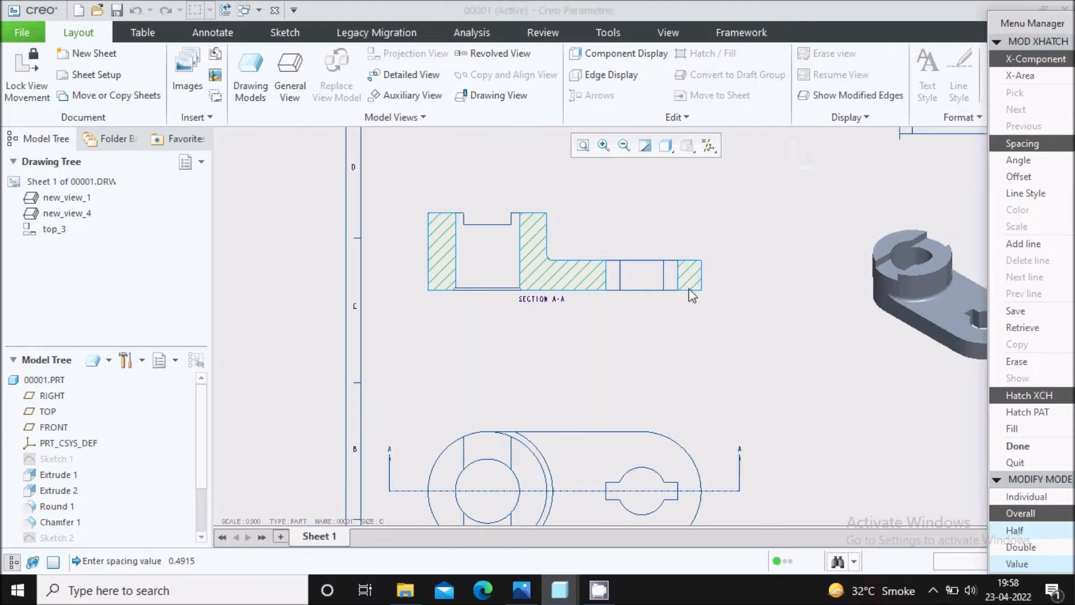
left_click(1017, 446)
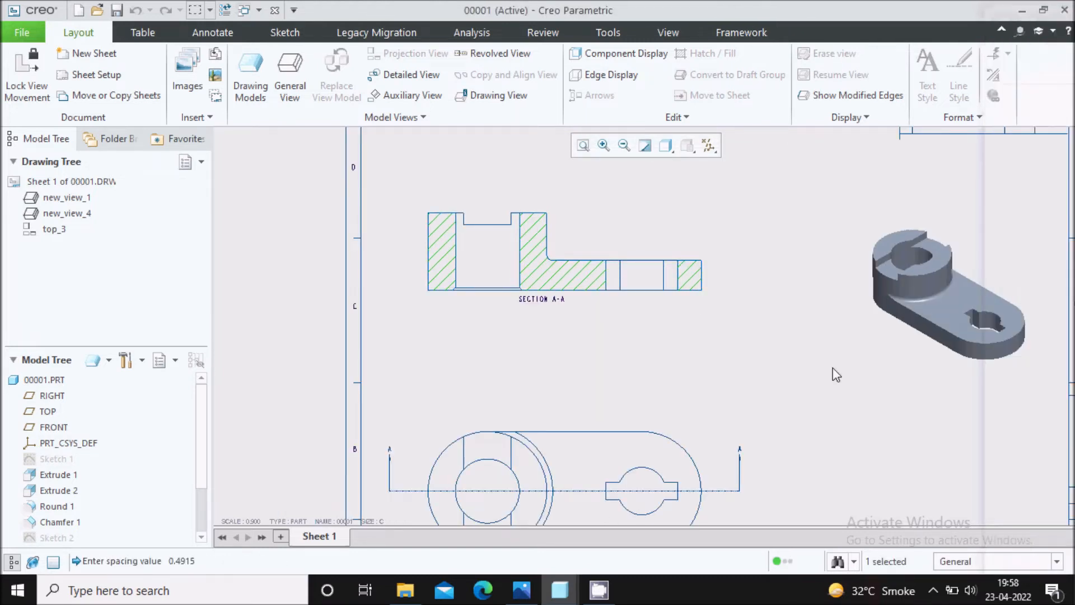
Shorten the section arrow at the right end of the top view's cutting line and deselect it.
scroll(546, 190, "up", 2)
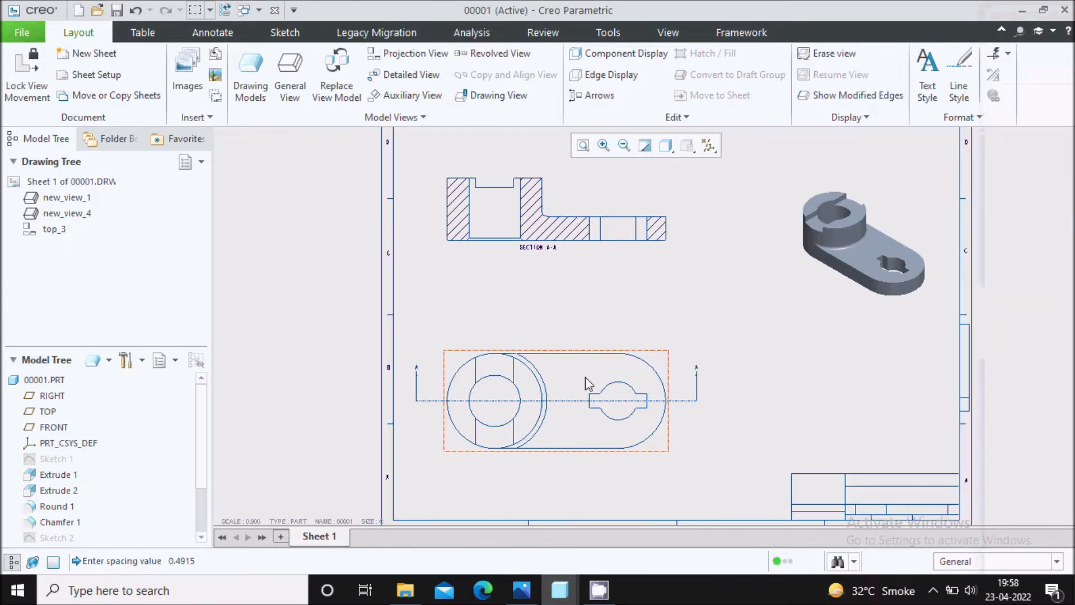
scroll(586, 377, "down", 2)
left_click(766, 392)
scroll(760, 395, "down", 3)
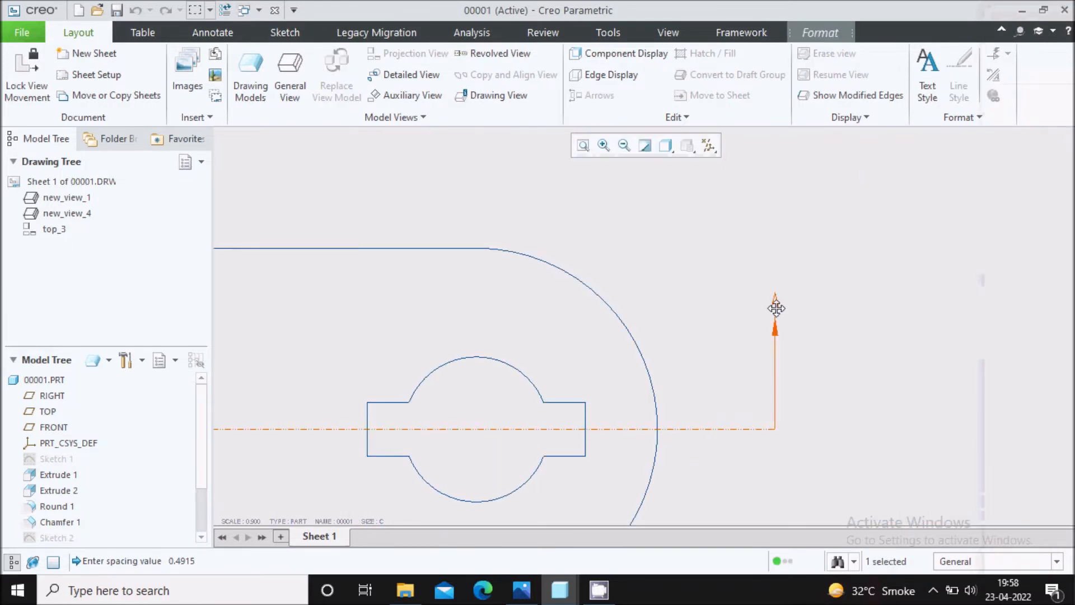
left_click_drag(776, 341, 777, 412)
left_click(875, 369)
scroll(882, 345, "up", 3)
scroll(431, 346, "up", 2)
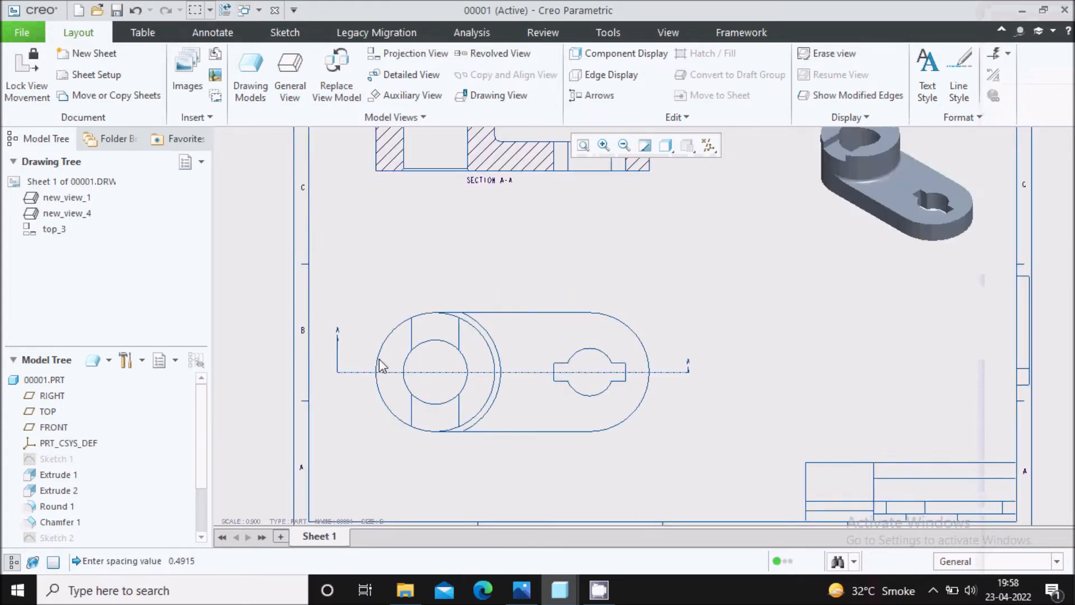
Move the section label A at the cutting line's left end down beside its arrow, close to the line.
scroll(343, 359, "down", 5)
left_click(321, 350)
left_click_drag(320, 273, 325, 372)
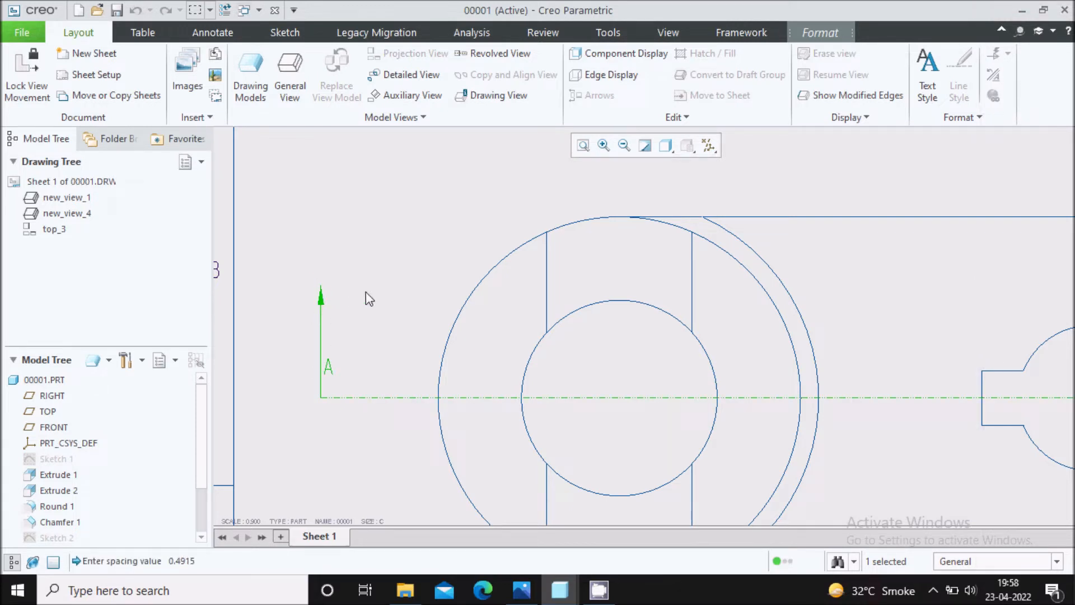
Shorten the section arrow at the left end of the top view's cutting line and place its label A just above it.
left_click_drag(320, 301, 322, 373)
left_click_drag(343, 465, 325, 361)
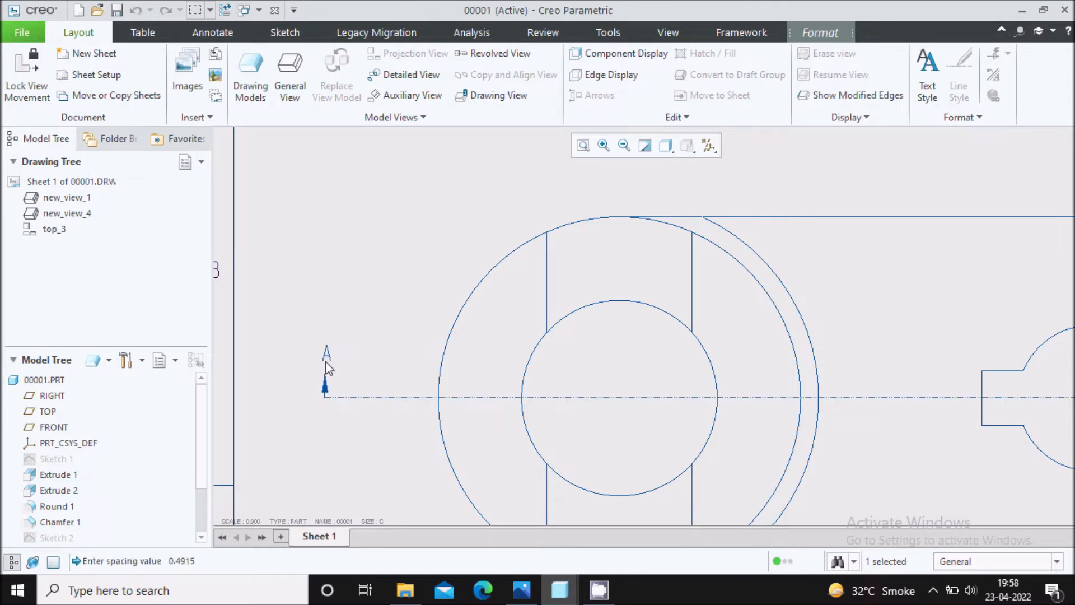
left_click(347, 301)
scroll(348, 305, "down", 4)
scroll(723, 359, "down", 2)
mouse_move(721, 268)
middle_mouse_down()
mouse_move(696, 328)
mouse_move(705, 268)
mouse_move(713, 320)
mouse_move(754, 335)
middle_mouse_up()
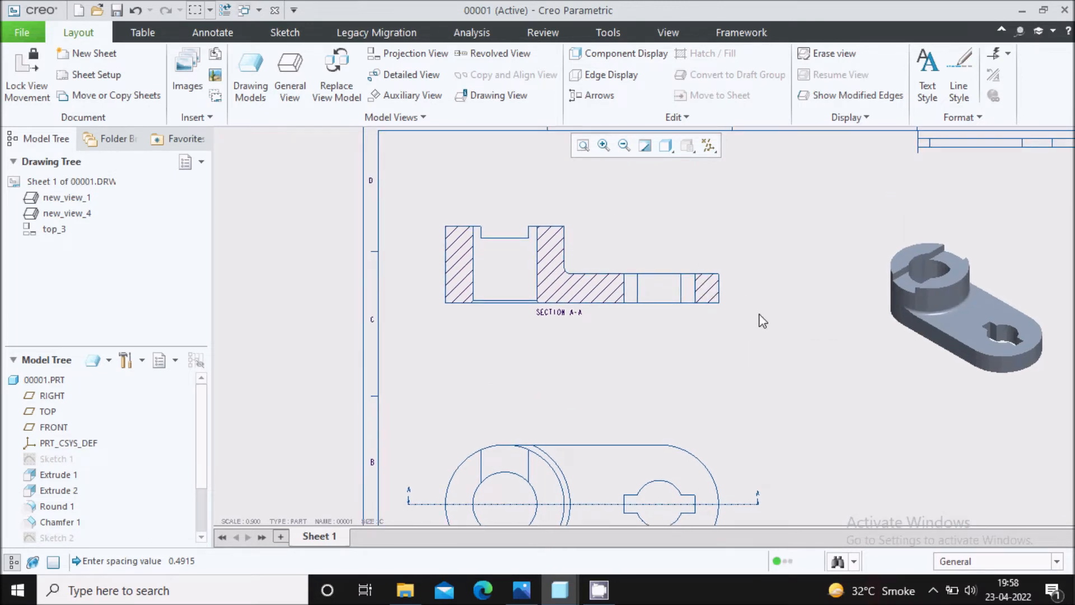
Check the Capture.PNG reference drawing, then show the A_1 axis centreline in the section A-A view.
left_click(522, 591)
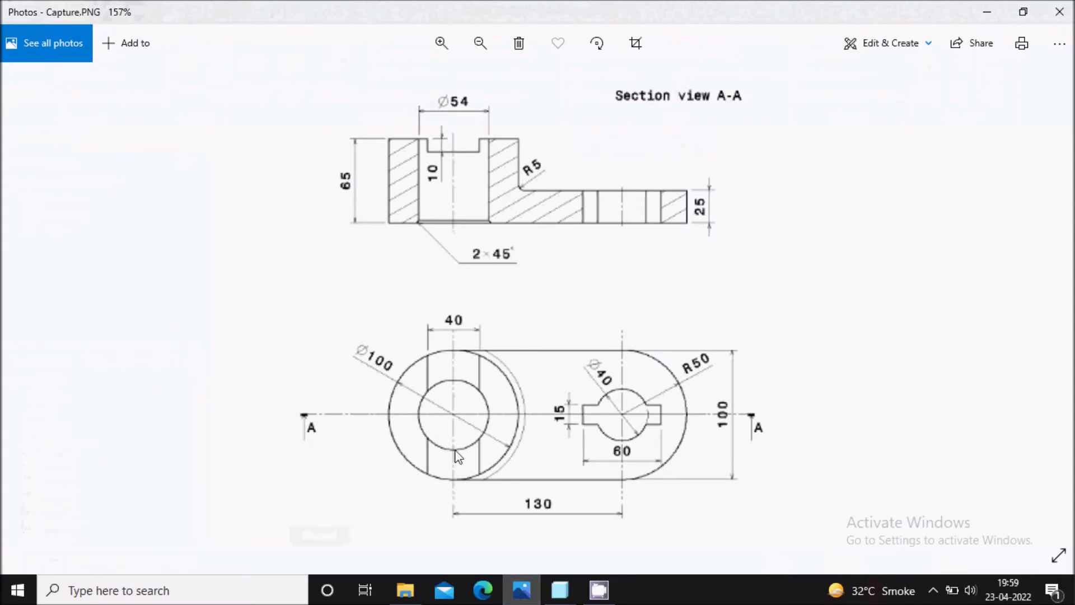
left_click(507, 591)
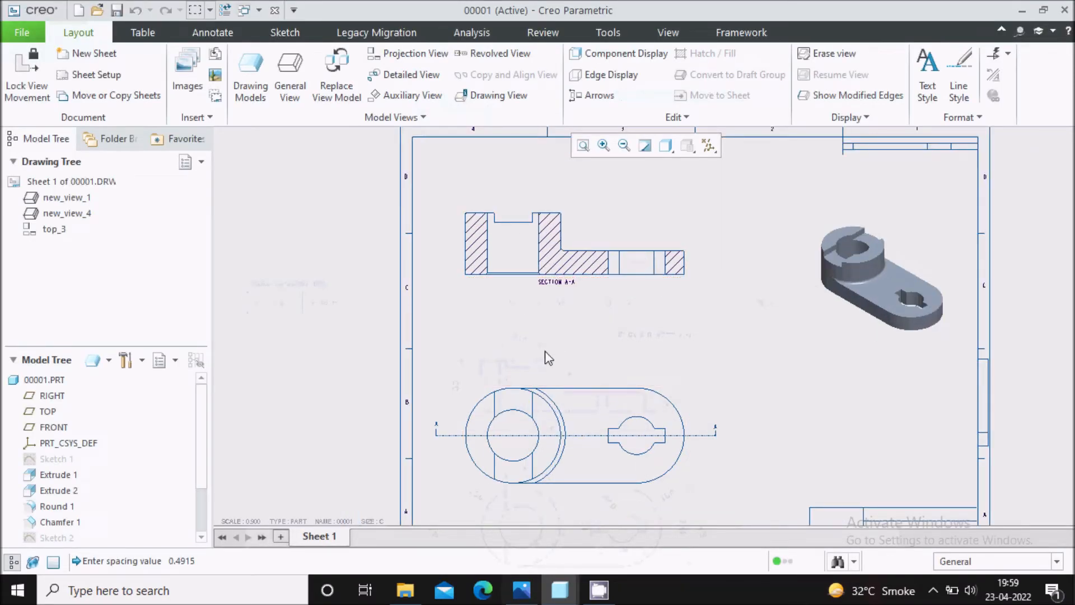
left_click(212, 33)
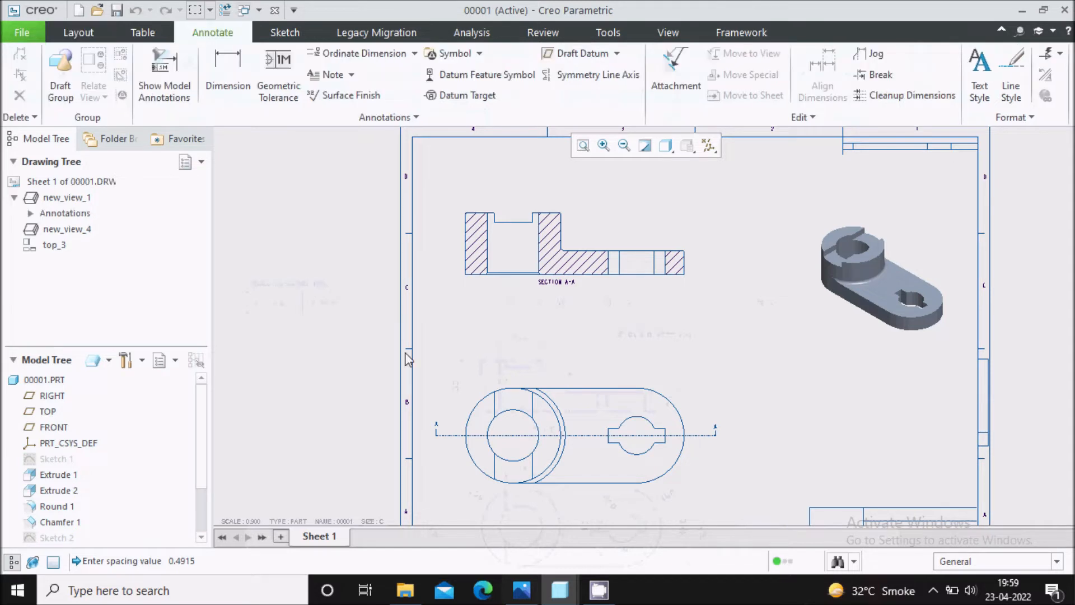
scroll(533, 271, "up", 2)
left_click(503, 288)
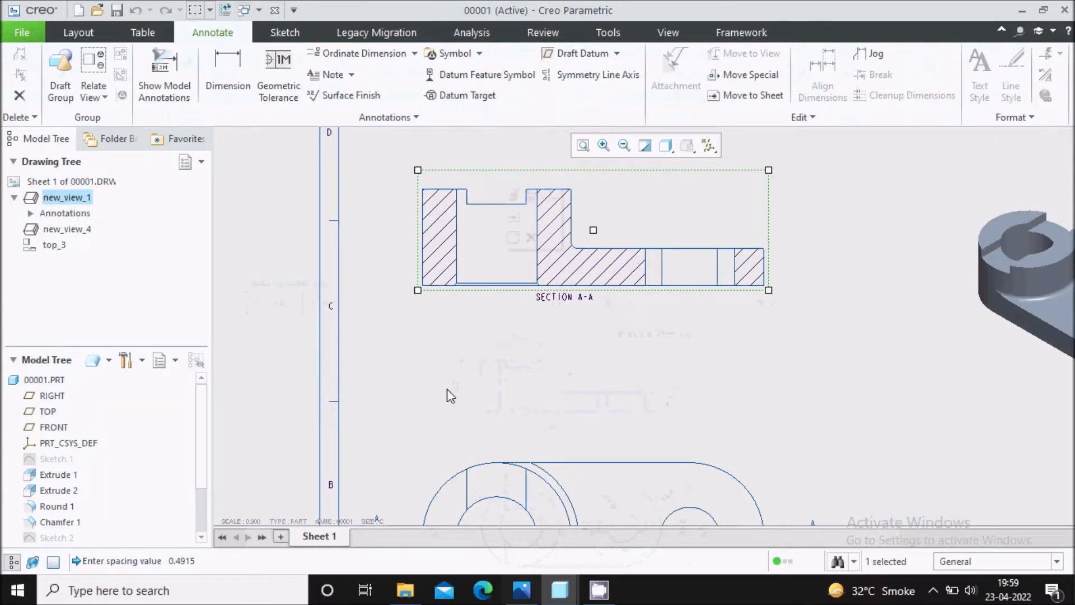
left_click(171, 84)
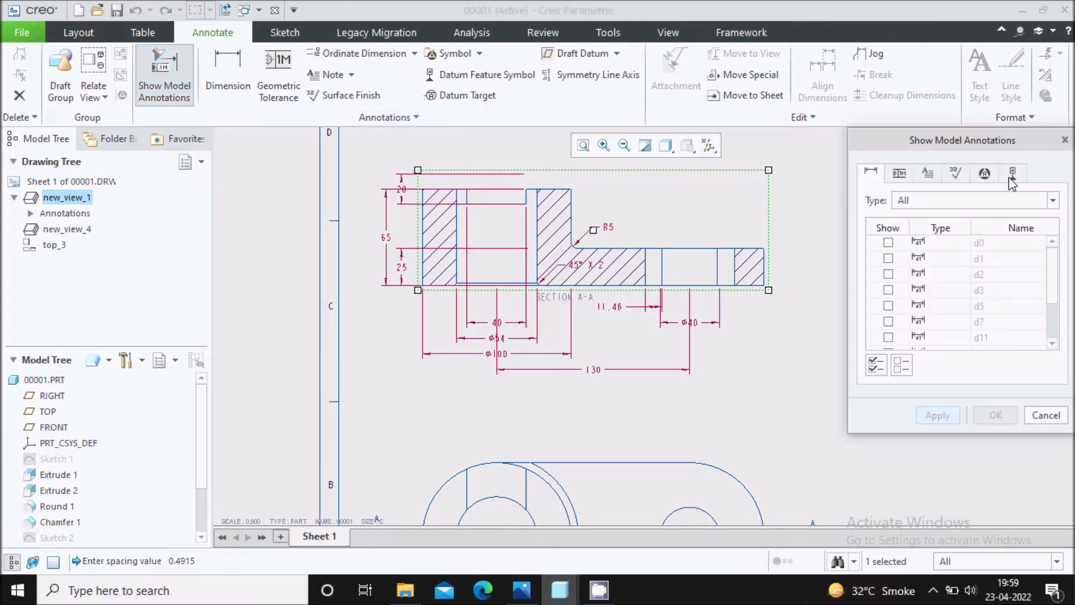
left_click(1014, 176)
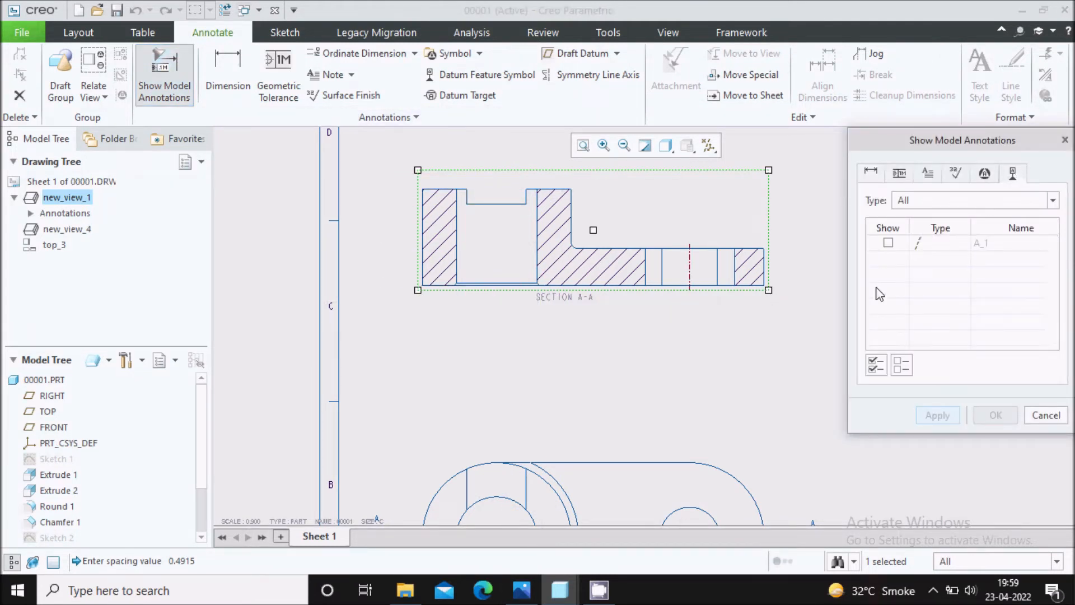
left_click(888, 242)
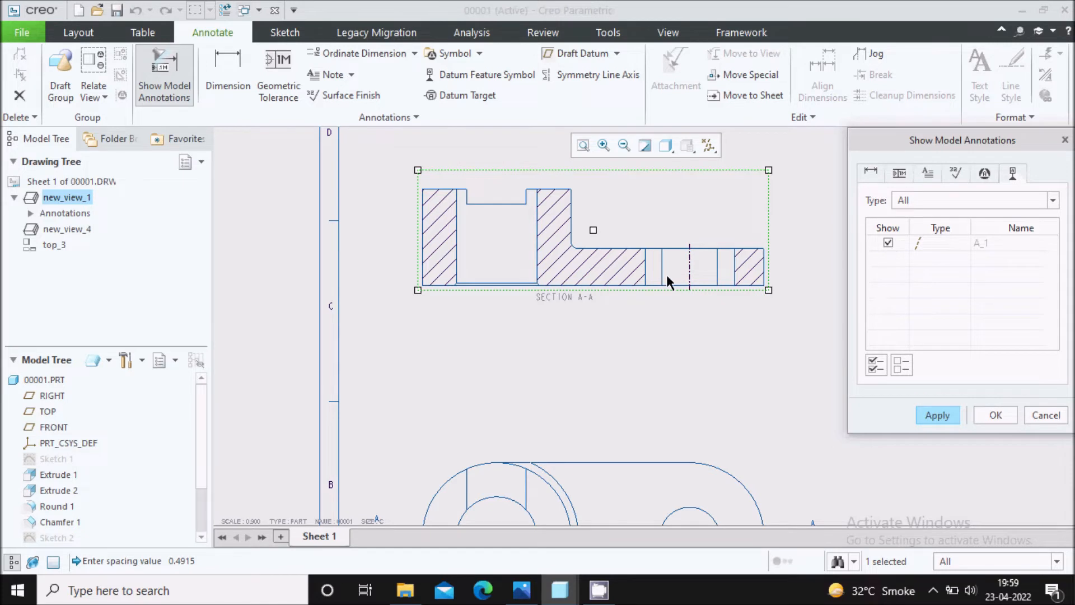
scroll(688, 254, "up", 3)
scroll(503, 191, "down", 3)
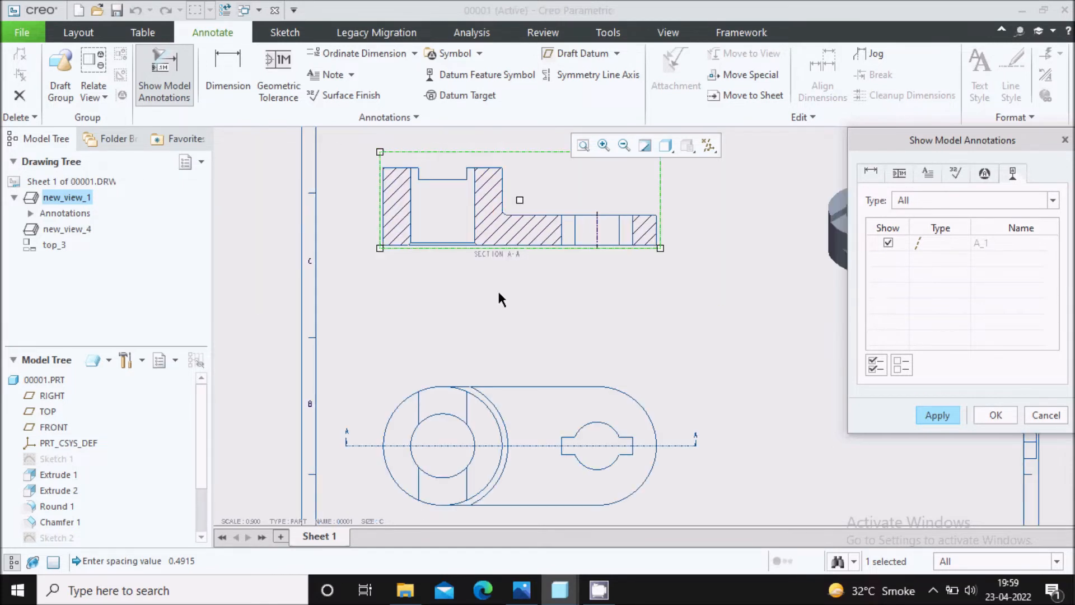
left_click(936, 419)
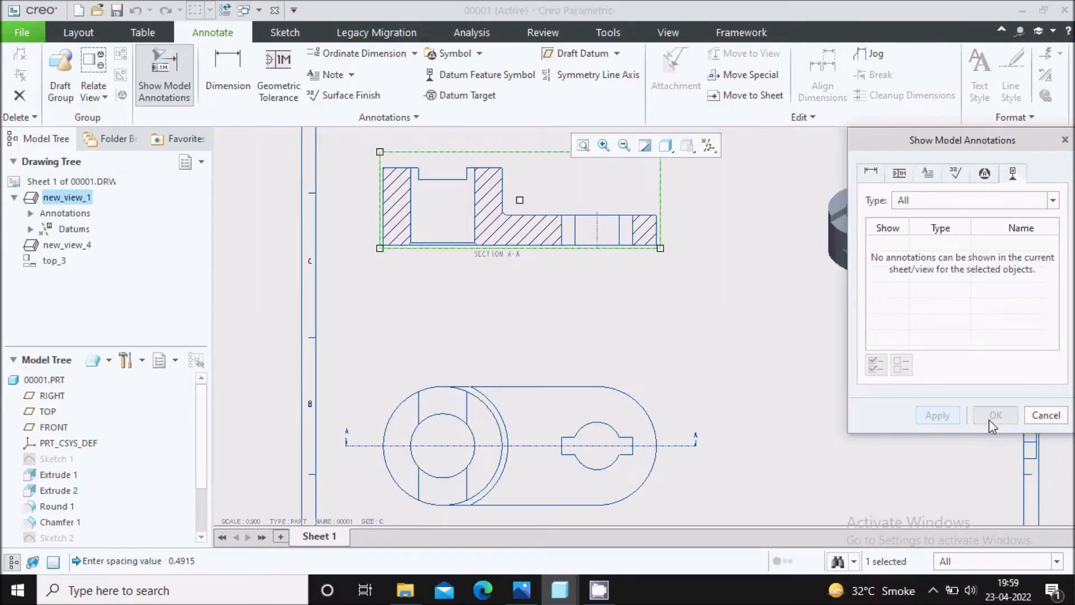
left_click(1045, 416)
Save the drawing 00001.DRW in the default folder.
scroll(565, 244, "up", 1)
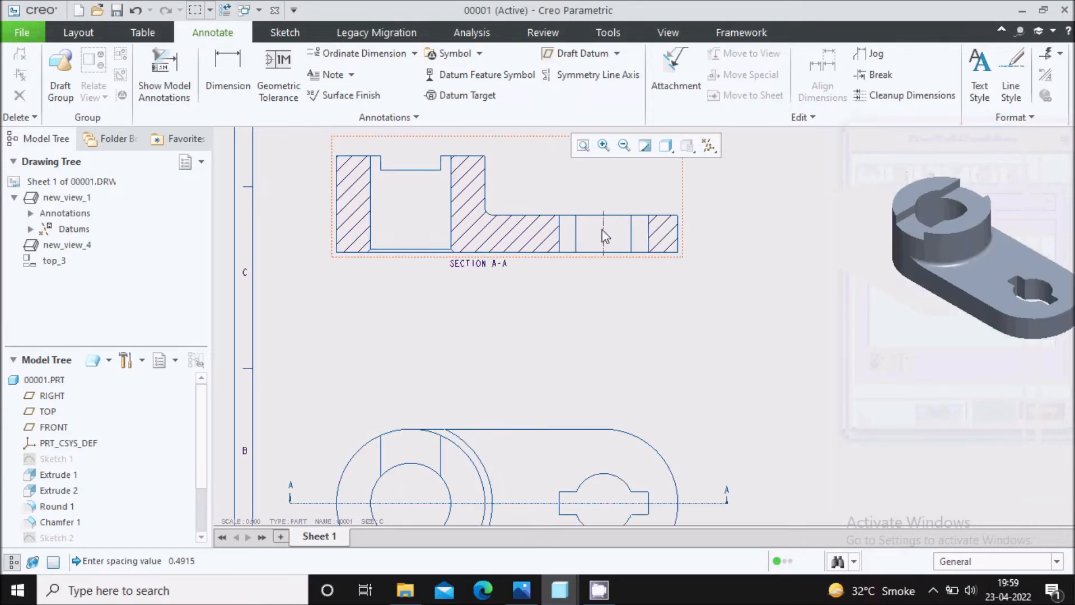
scroll(594, 263, "down", 1)
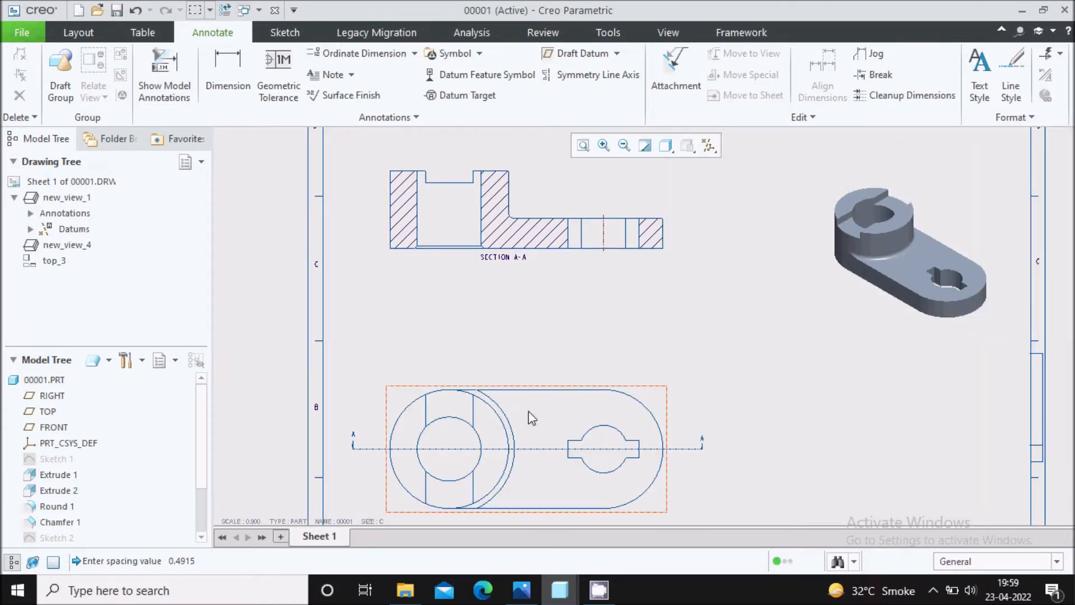
scroll(459, 236, "up", 2)
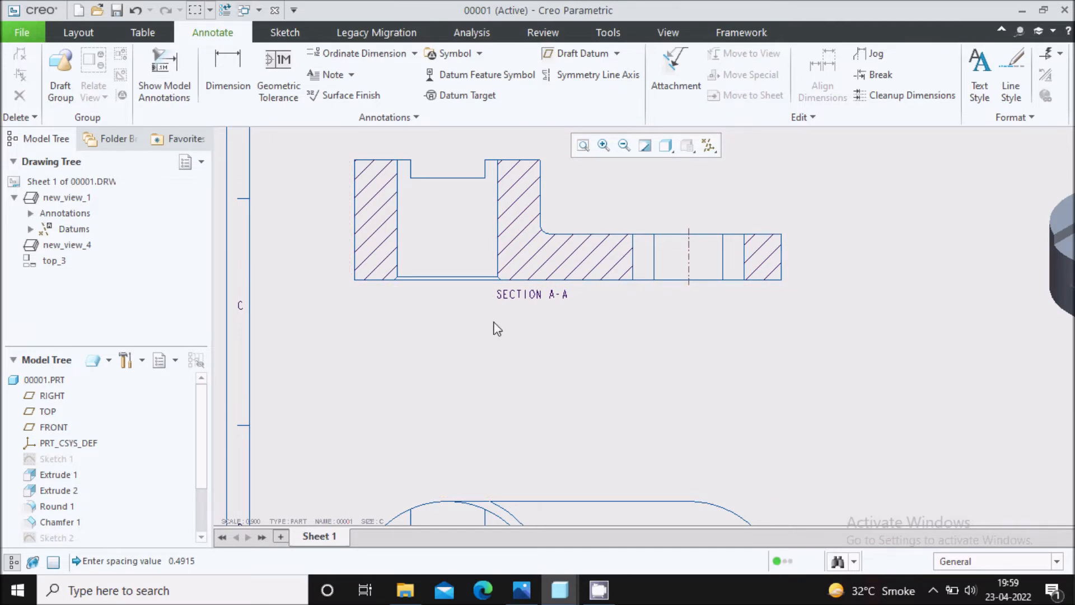
scroll(497, 330, "down", 1)
scroll(504, 373, "down", 1)
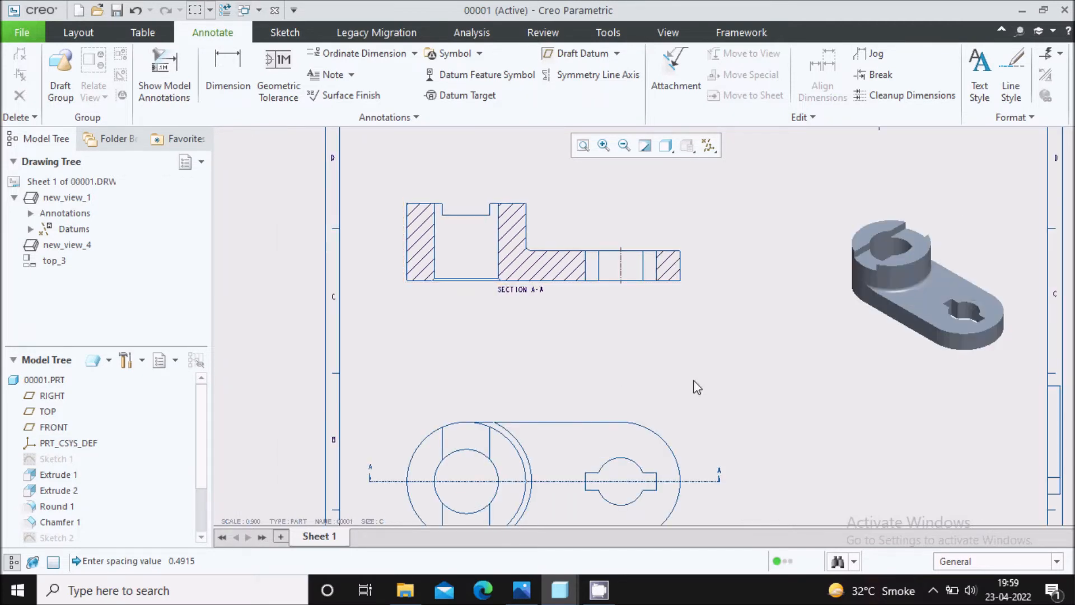
key("ctrl+s")
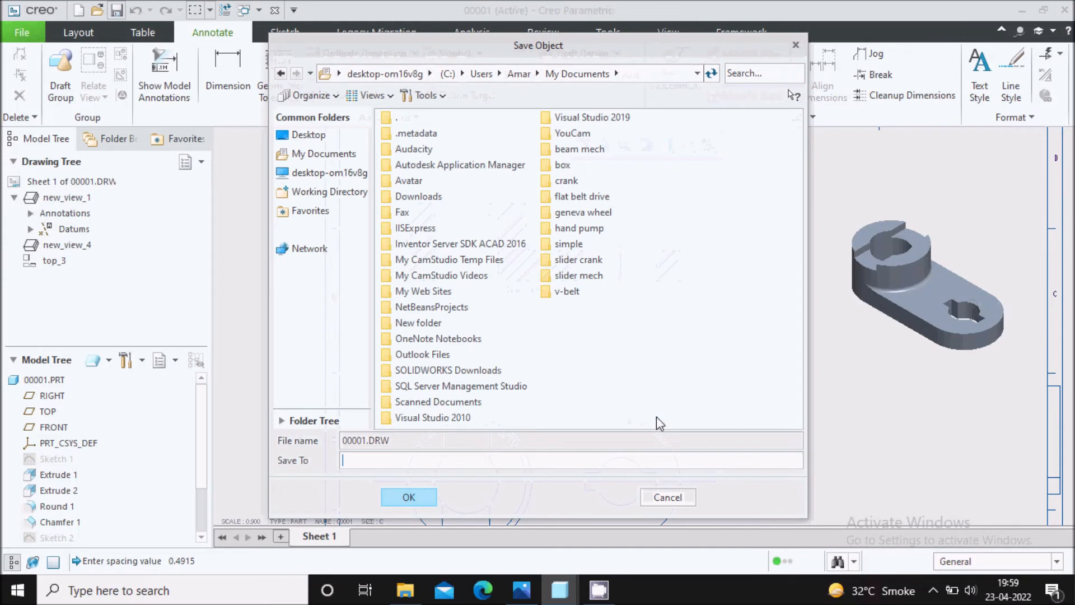
left_click(429, 499)
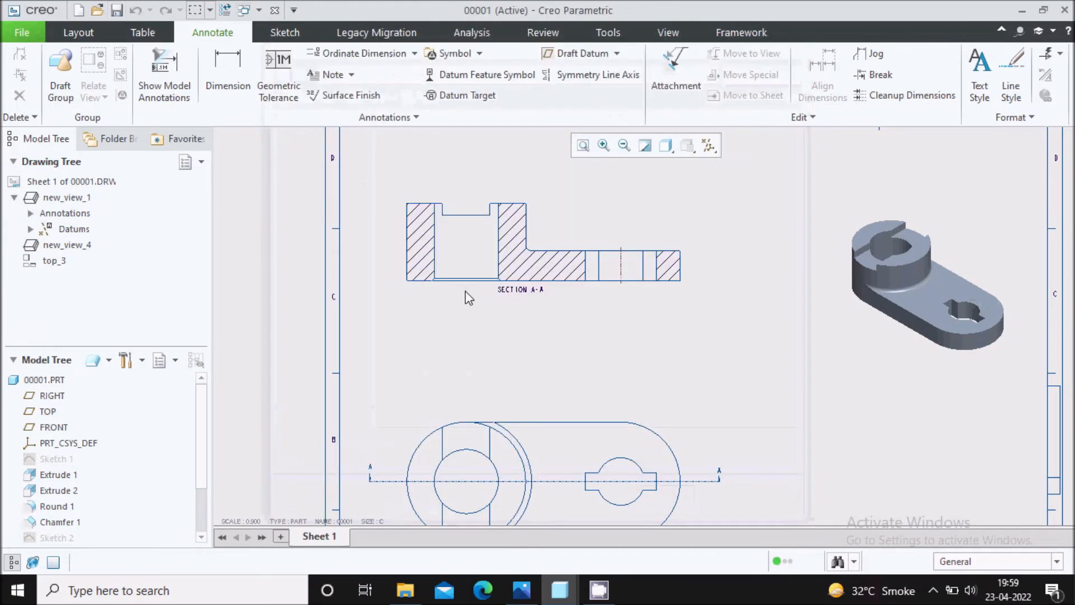
left_click(459, 249)
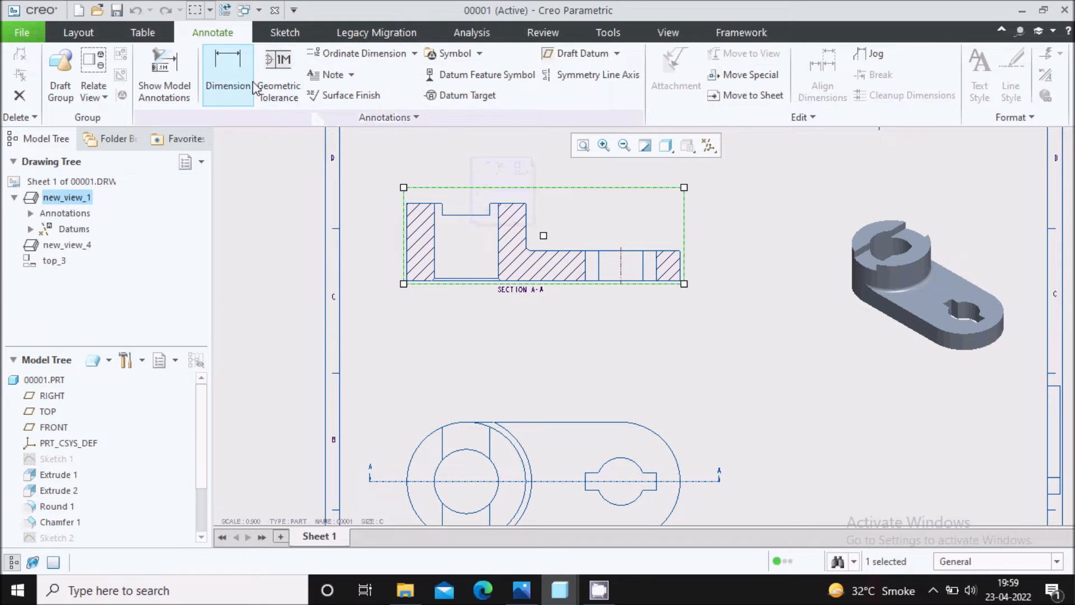
left_click(164, 84)
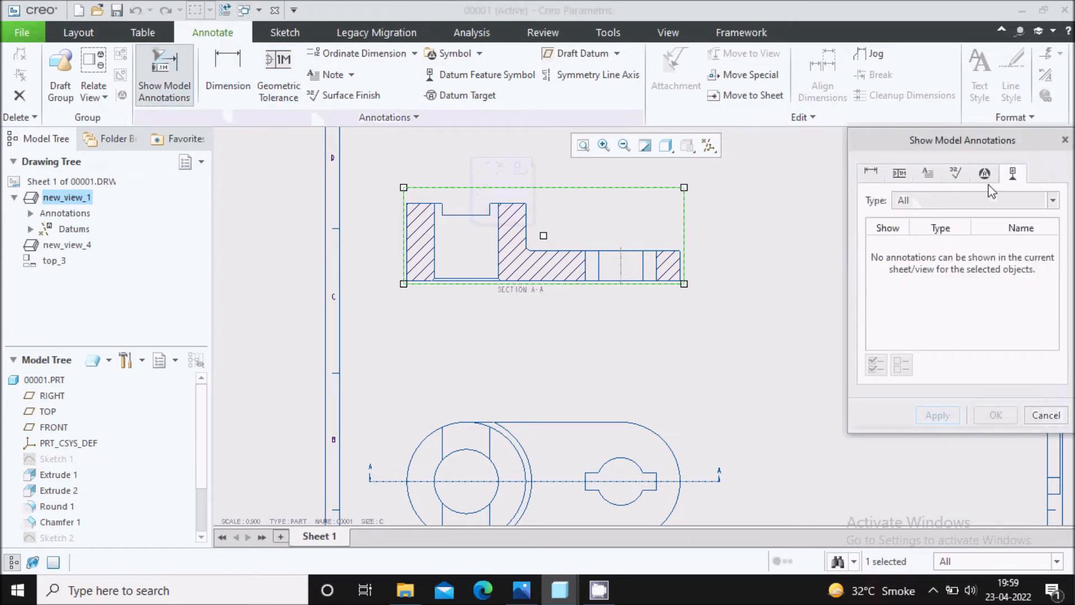
left_click(1046, 415)
Show the A_1 axis centre mark of the keyed hole in the top view.
left_click(571, 453)
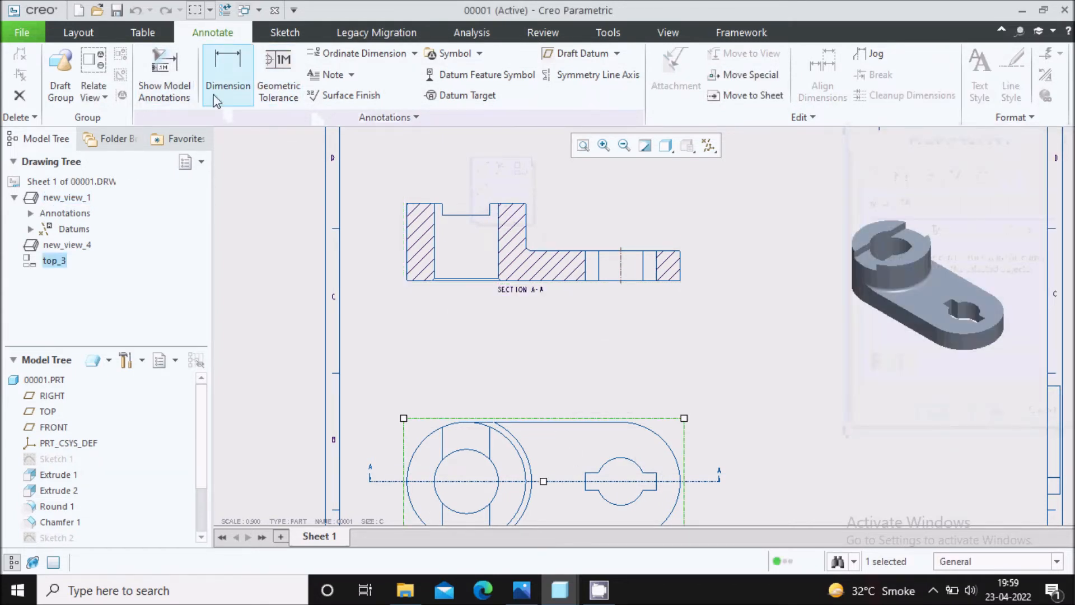
left_click(165, 84)
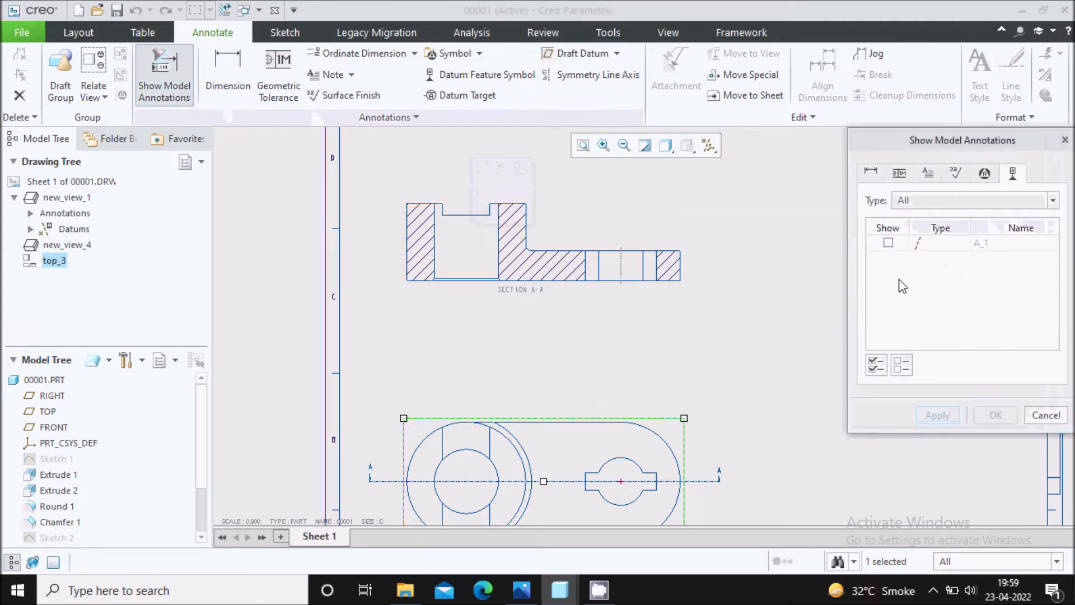
left_click(888, 245)
scroll(627, 241, "down", 3)
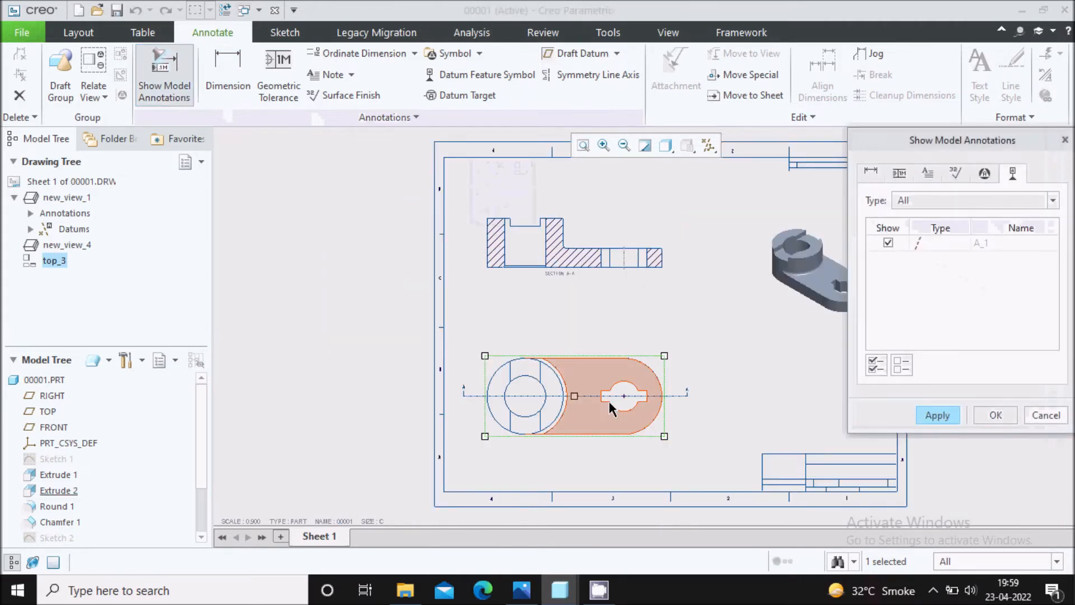
left_click(937, 415)
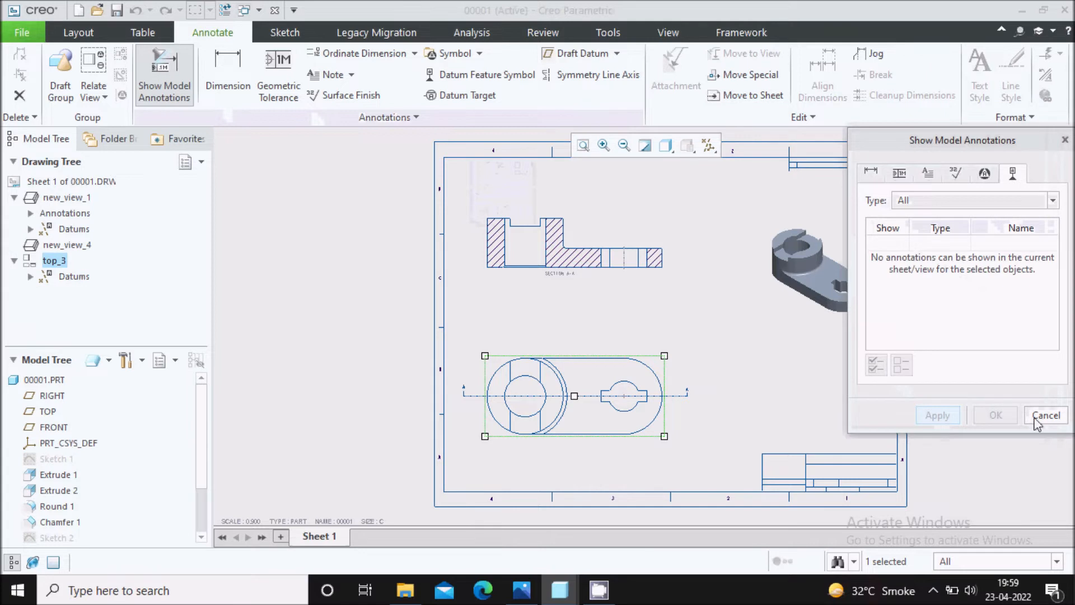
left_click(1046, 415)
Extend the keyed hole's centrelines in the top view beyond the hole's outline, vertically and to both sides.
scroll(618, 413, "up", 5)
scroll(627, 373, "up", 5)
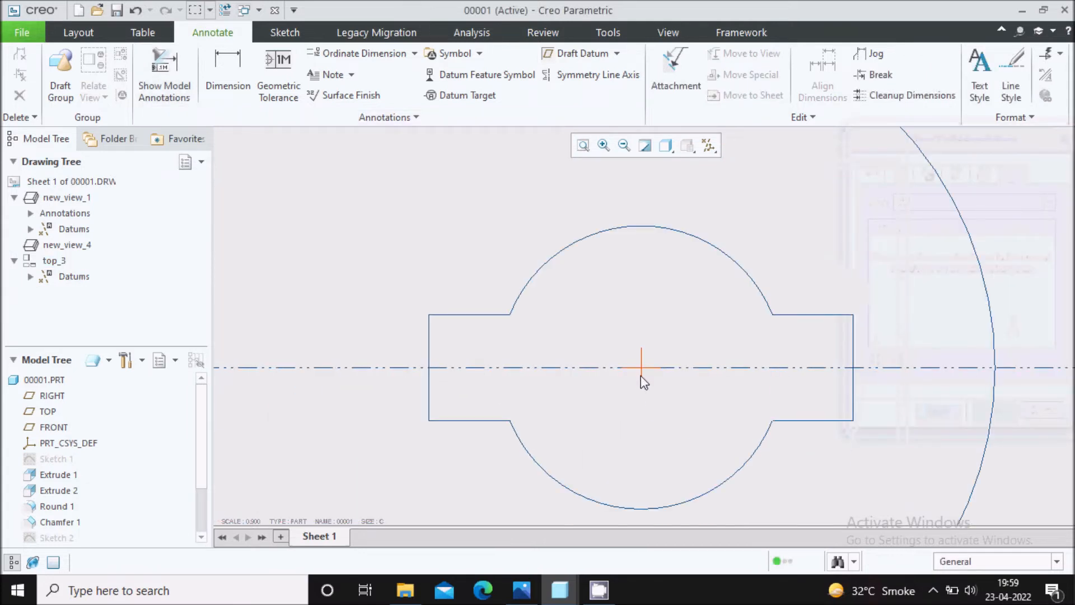
left_click(642, 375)
left_click_drag(642, 347, 642, 258)
scroll(633, 240, "down", 3)
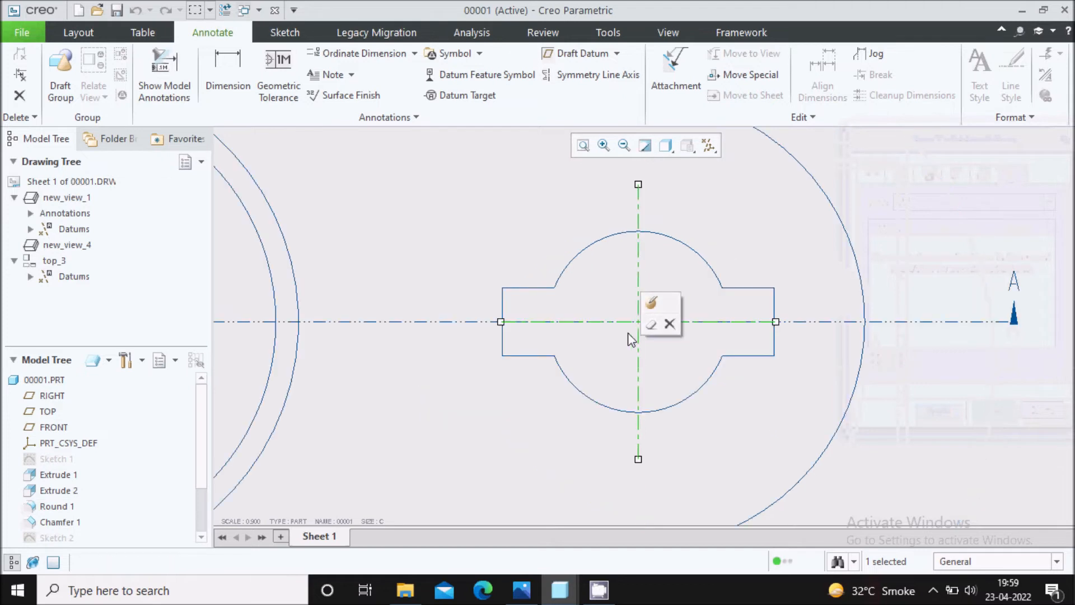
left_click_drag(501, 322, 443, 321)
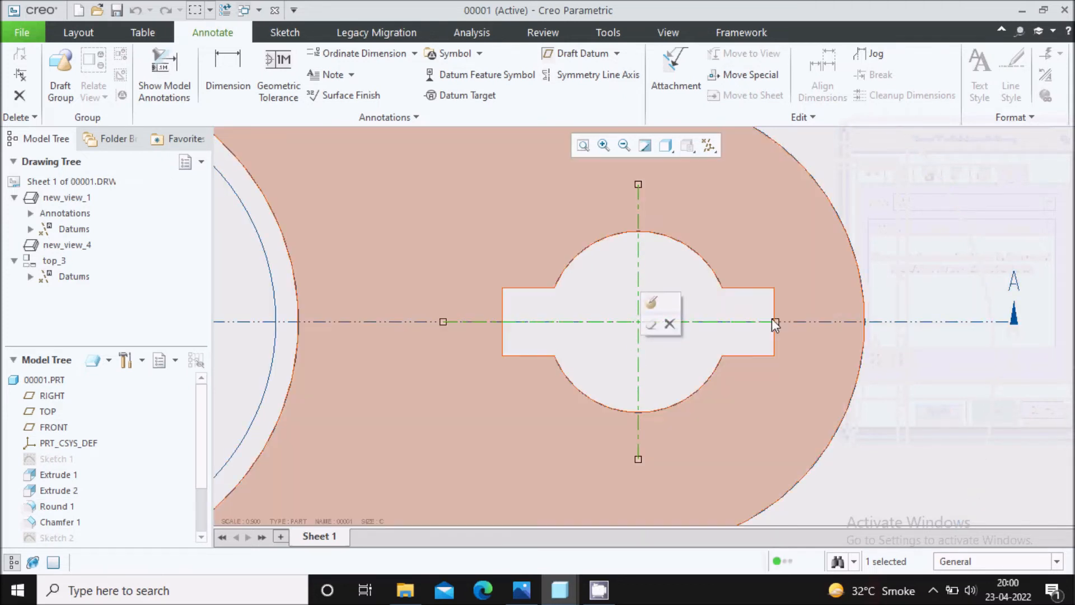
left_click_drag(775, 321, 801, 322)
scroll(804, 261, "down", 5)
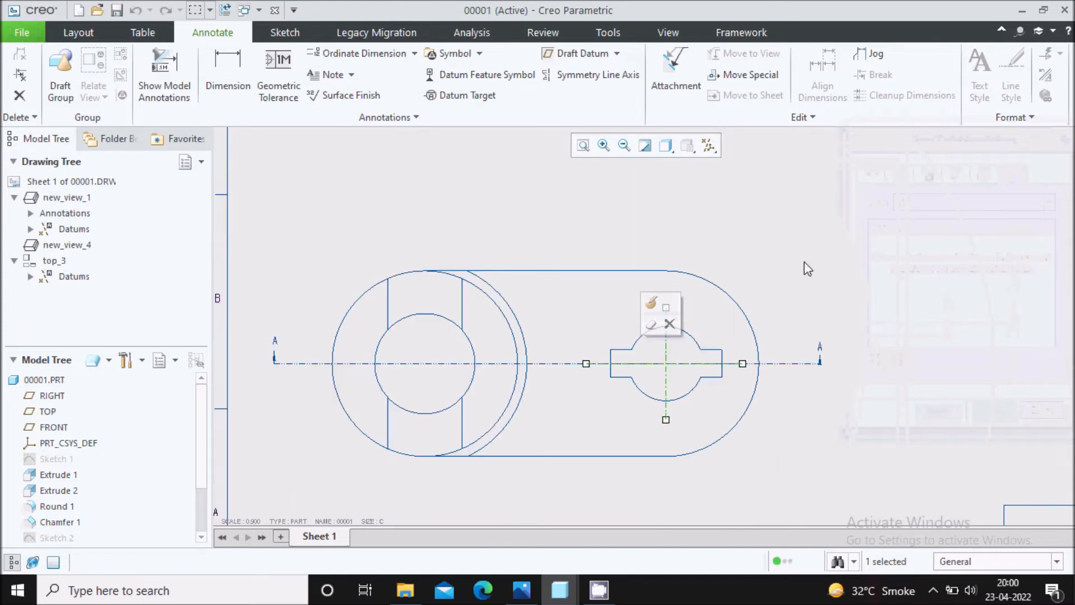
scroll(665, 379, "down", 4)
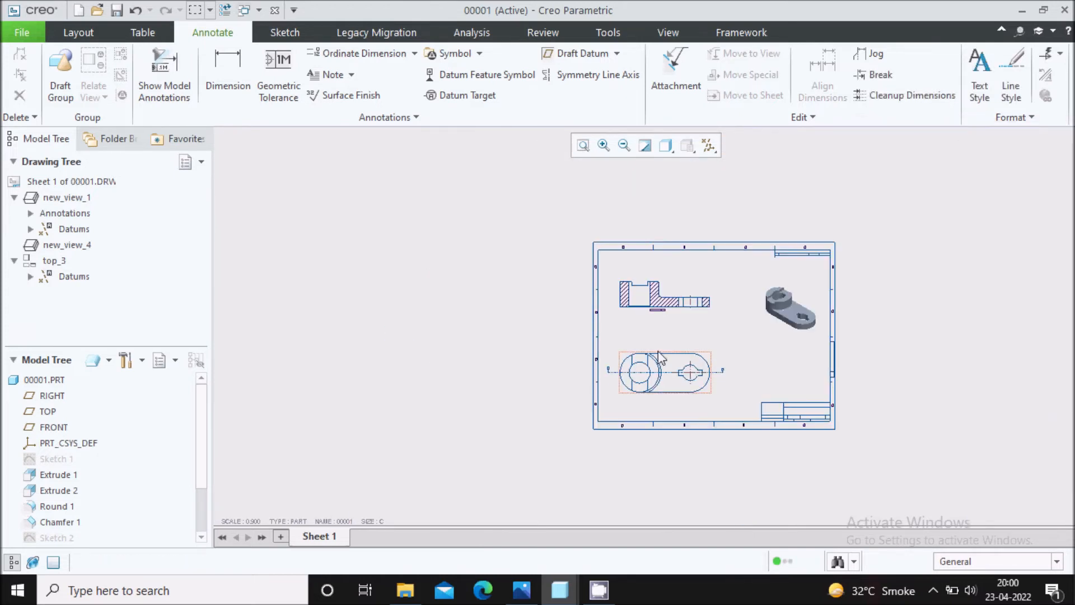
scroll(644, 348, "up", 5)
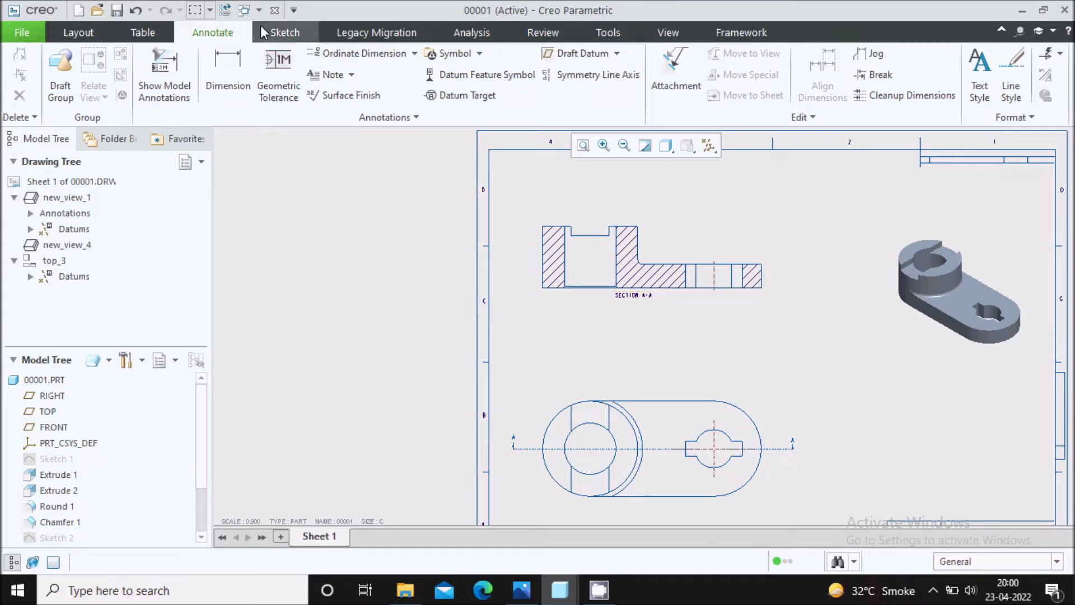
Switch to the 00001.PRT part window and turn on the display of axes.
left_click(258, 11)
left_click(284, 32)
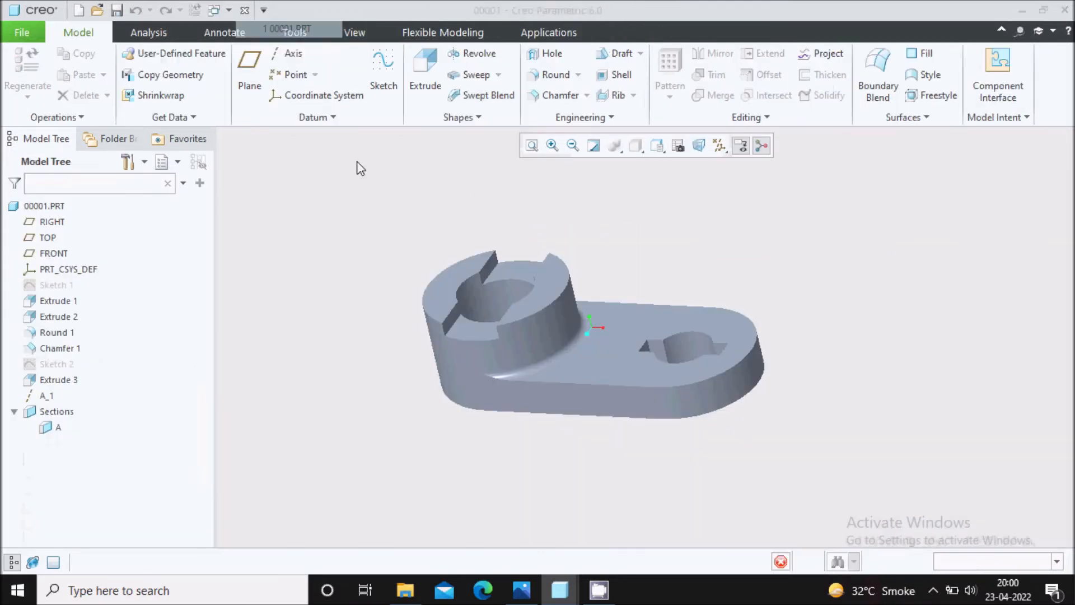
middle_click_drag(479, 298, 514, 281)
left_click(720, 147)
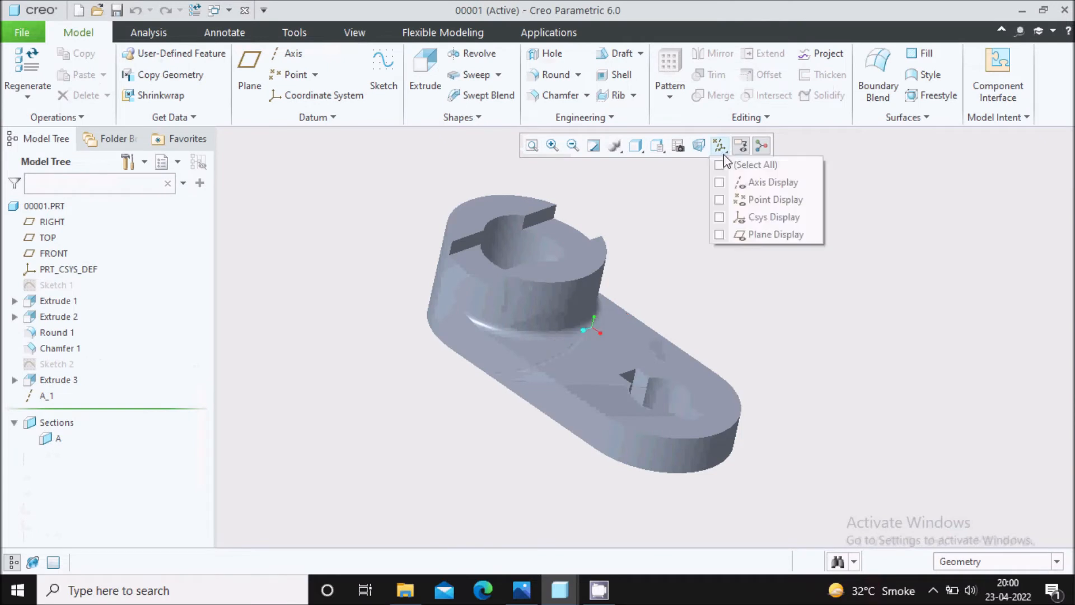
left_click(773, 182)
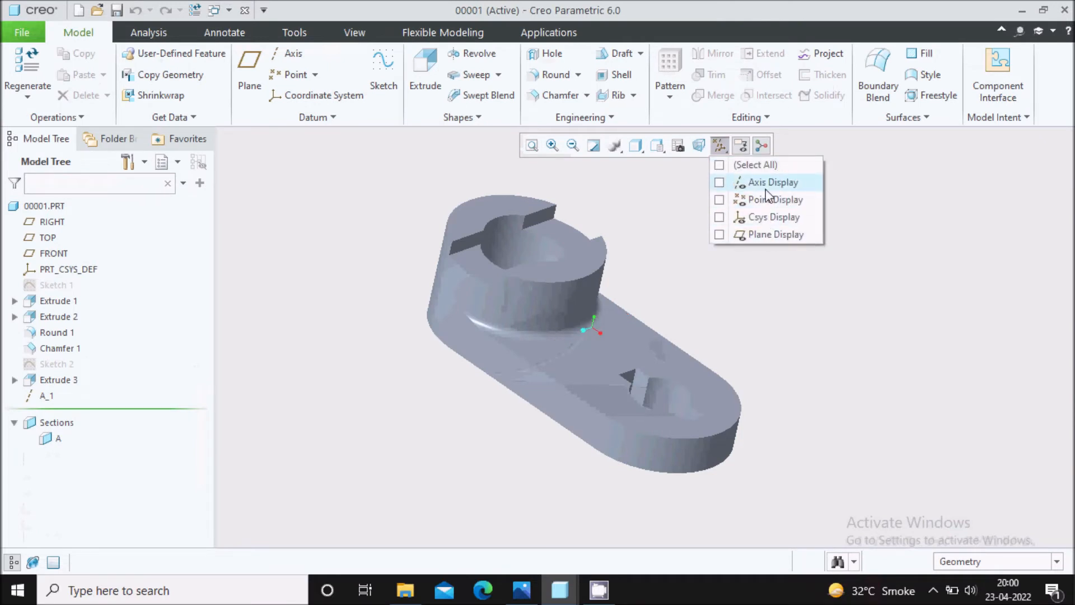
left_click(729, 316)
middle_click_drag(670, 303, 543, 316)
scroll(554, 291, "down", 4)
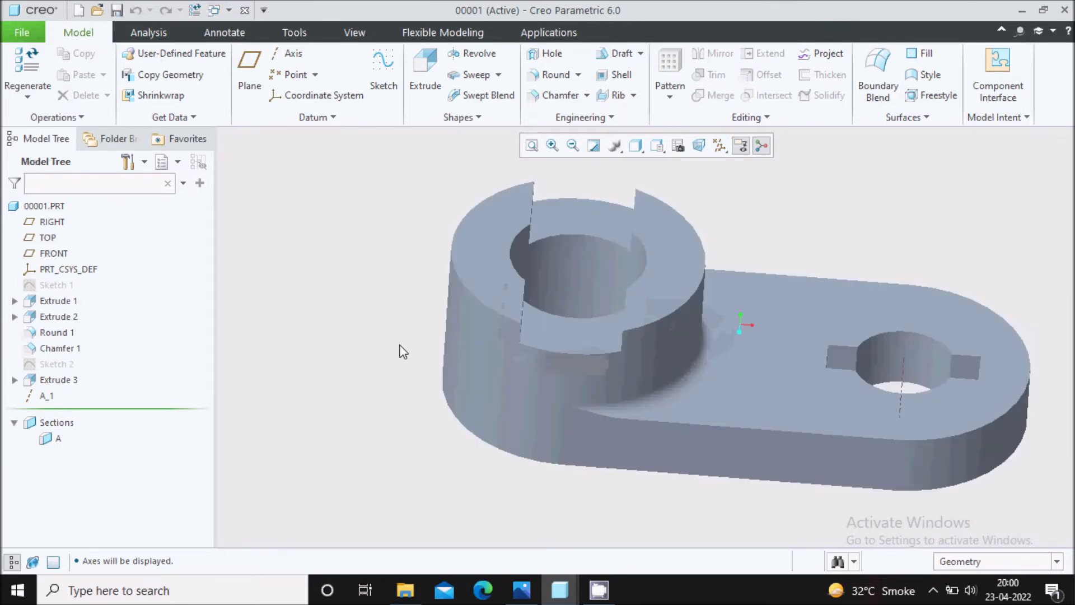
Create a datum axis through the outer cylindrical surface of the boss and save the part.
left_click(290, 54)
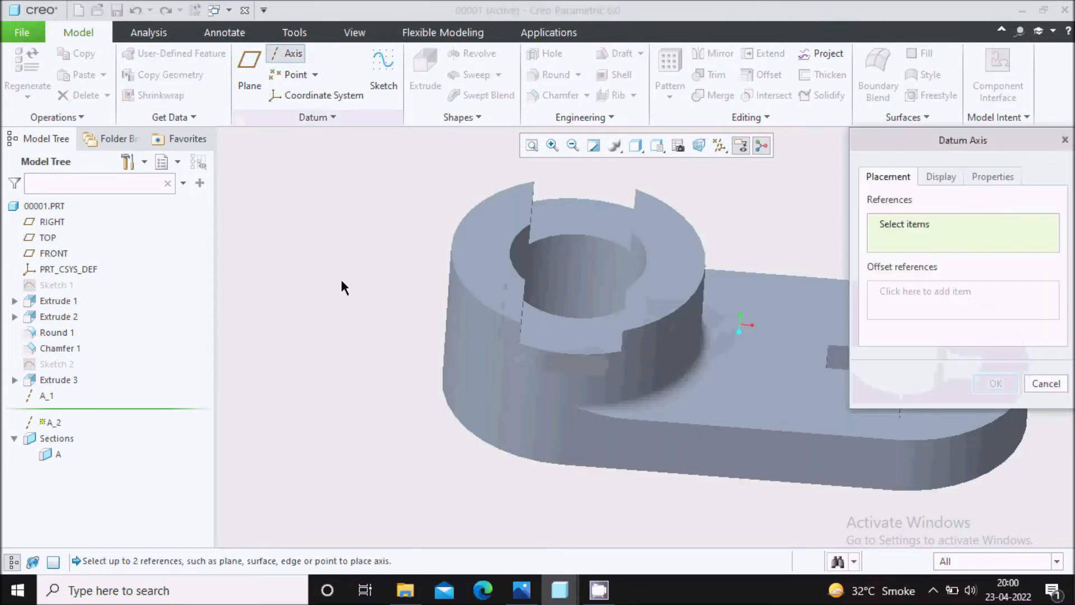
left_click(456, 322)
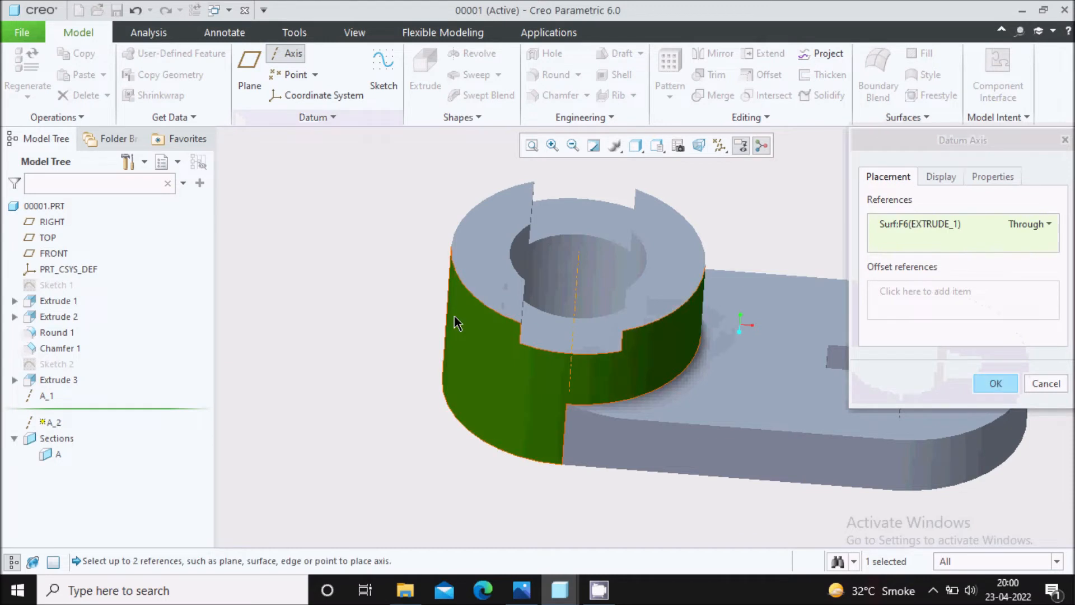
left_click(995, 383)
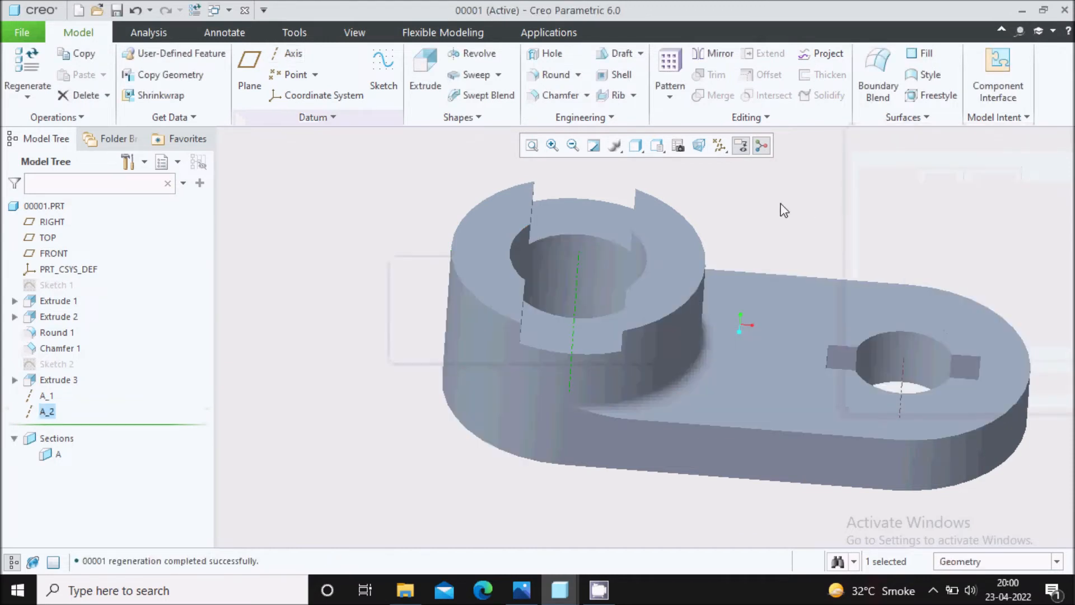
key("ctrl+s")
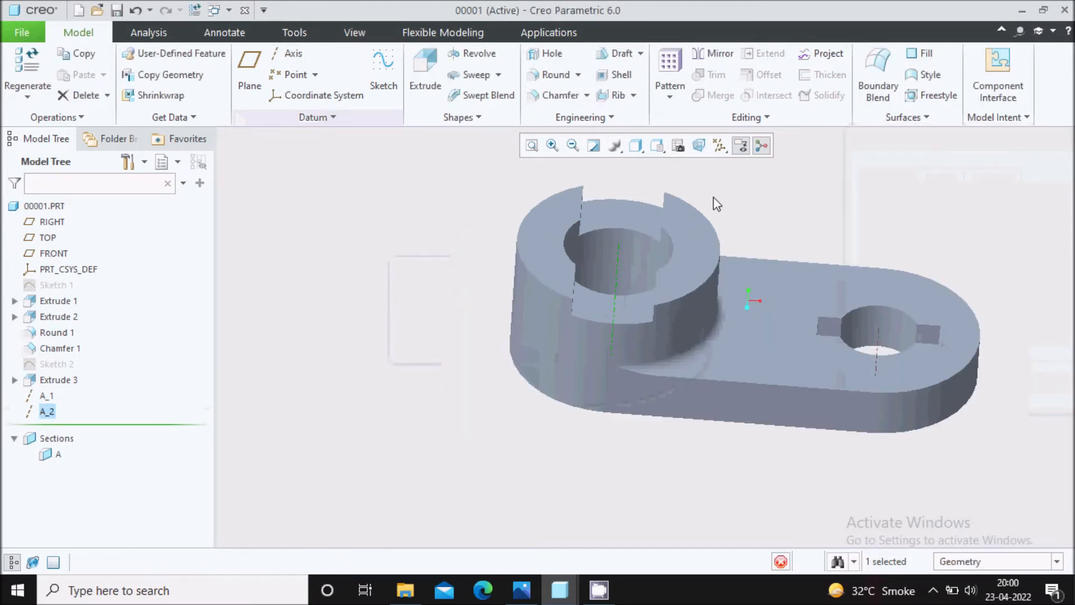
Switch to the 00001.DRW drawing window and show the boss's A_2 axis in section view A-A.
left_click(219, 10)
left_click(252, 41)
scroll(383, 231, "down", 2)
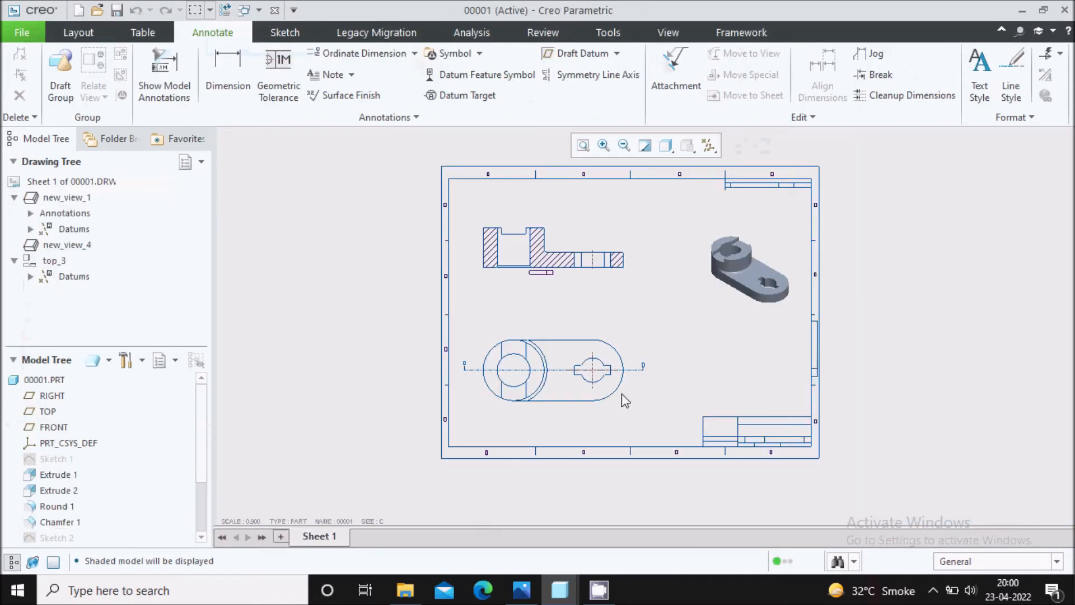
scroll(654, 313, "up", 2)
left_click(416, 231)
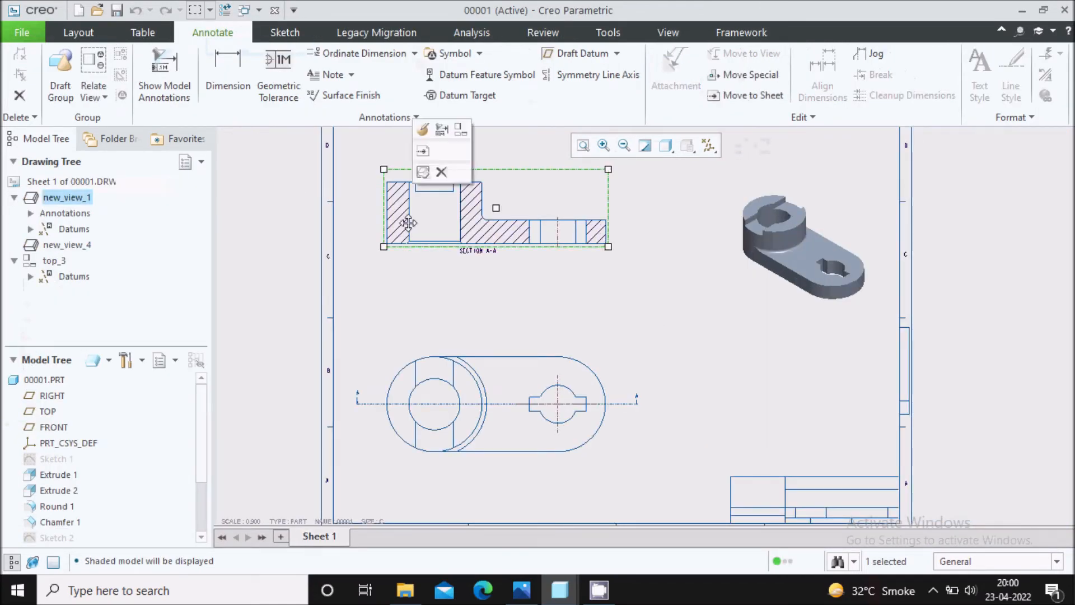
left_click(165, 79)
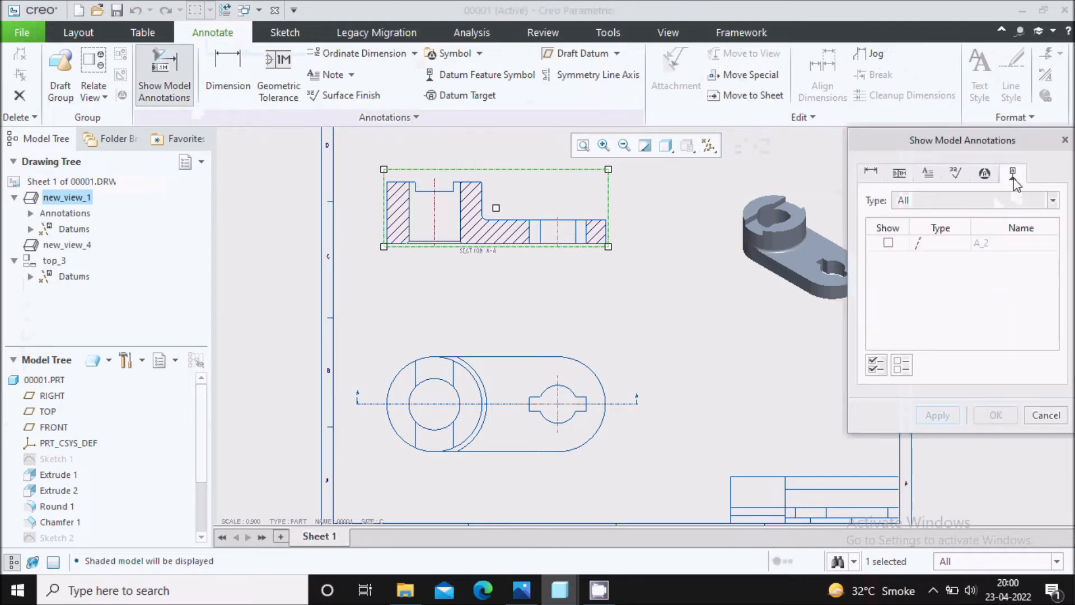
left_click(888, 243)
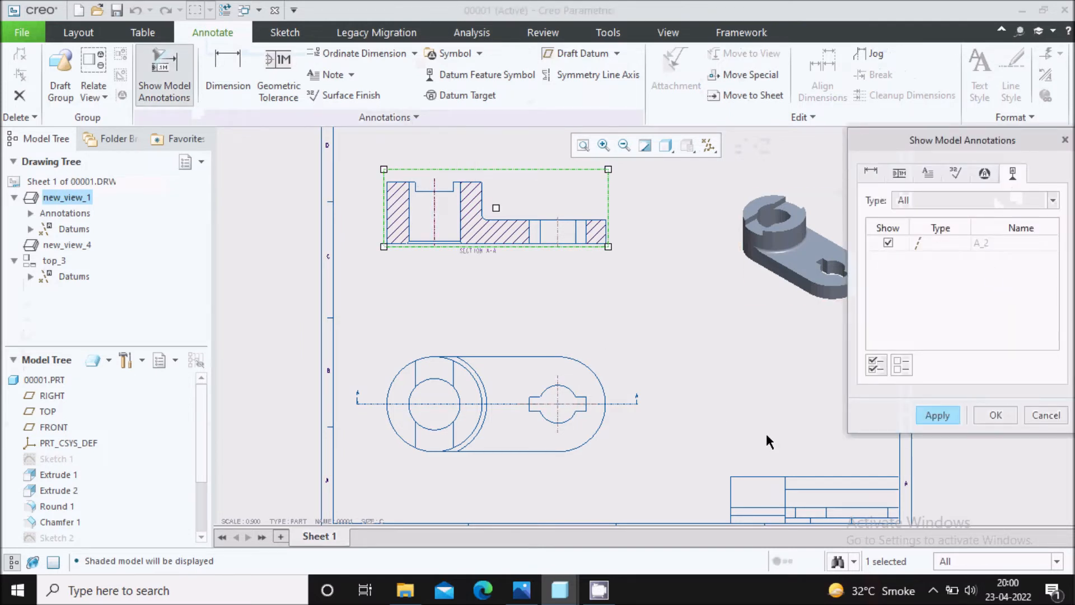
left_click(950, 421)
left_click(1046, 415)
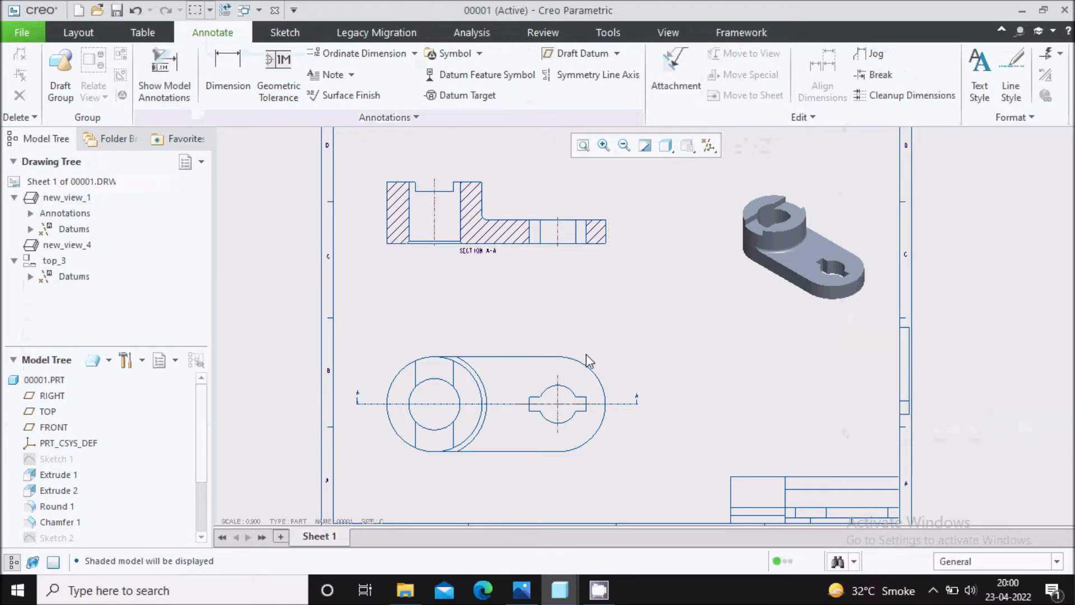
Extend the boss's axis centreline in section view A-A beyond the outline, both above and below.
left_click(434, 221)
scroll(434, 221, "up", 2)
left_click_drag(435, 266, 436, 305)
scroll(436, 304, "down", 2)
scroll(440, 214, "up", 2)
left_click_drag(433, 208, 432, 189)
left_click(790, 202)
scroll(557, 205, "down", 2)
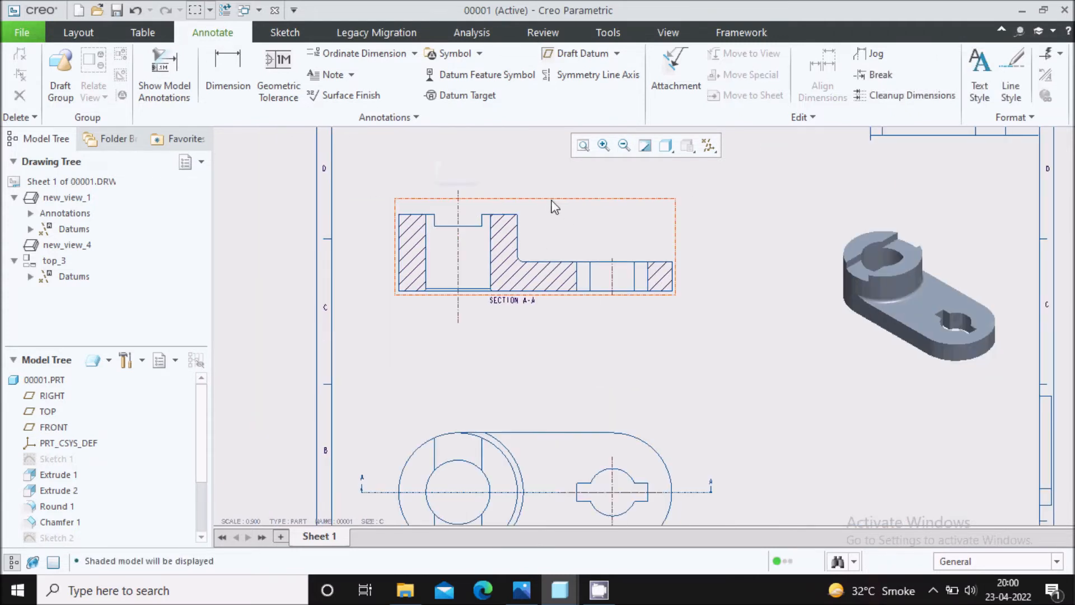
Show the A_2 axis centre mark of the boss in the top view.
scroll(554, 207, "down", 2)
scroll(541, 424, "up", 1)
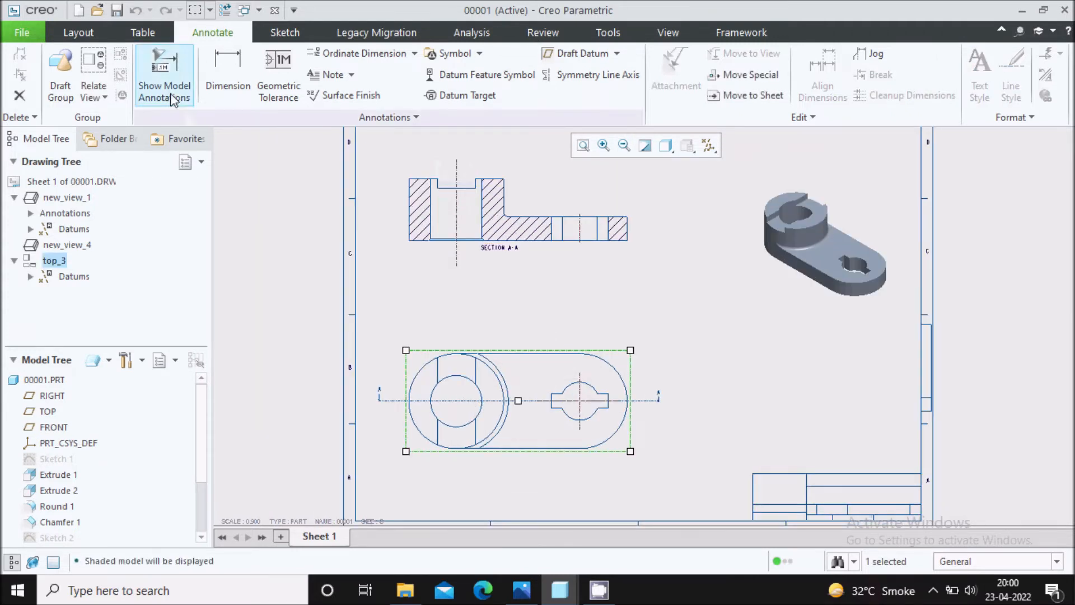
left_click(164, 87)
left_click(888, 242)
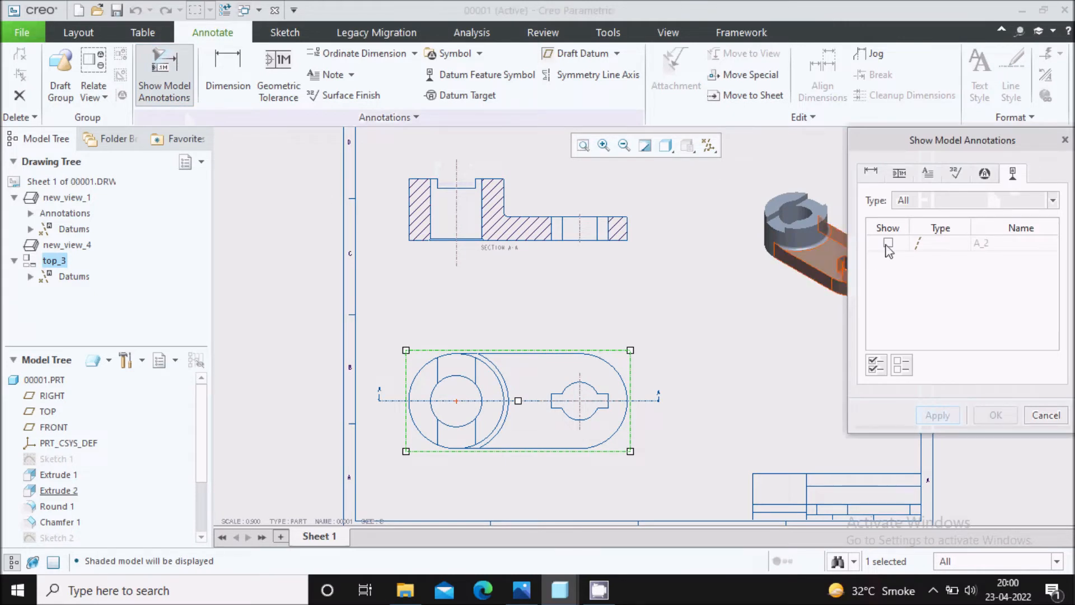
left_click(934, 415)
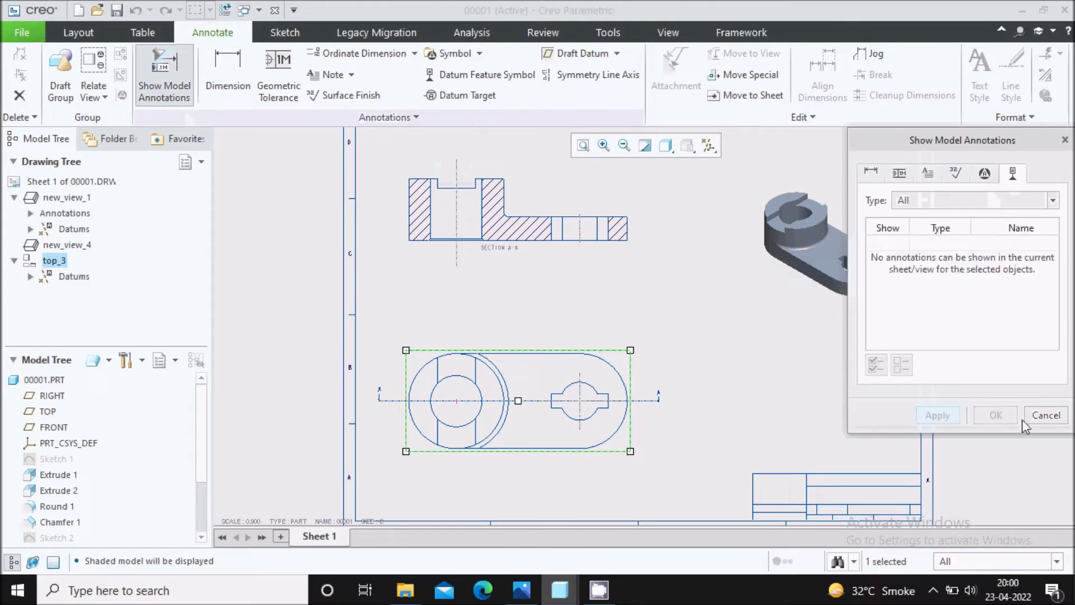
left_click(1023, 419)
Extend the boss's vertical centreline in the top view above and below the part outline.
scroll(473, 412, "up", 8)
left_click(344, 352)
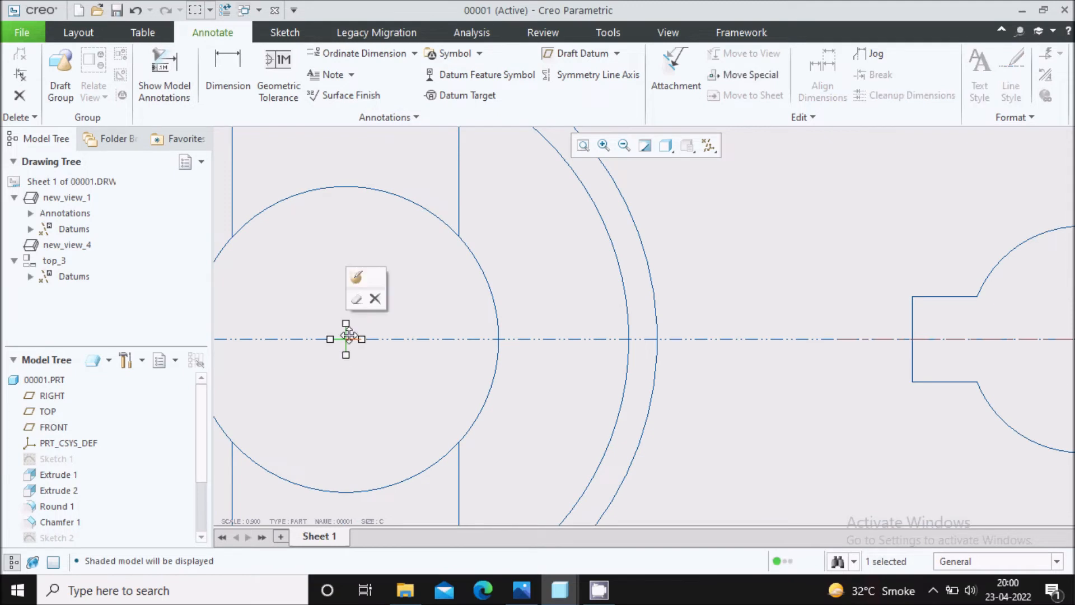
scroll(358, 350, "down", 5)
left_click_drag(392, 353, 397, 244)
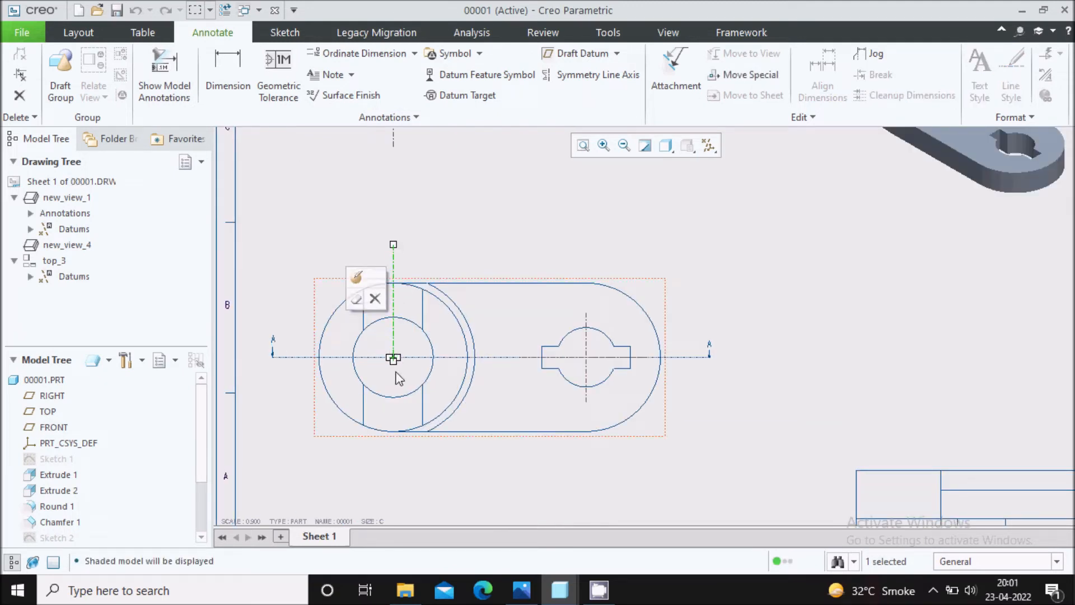
left_click_drag(393, 358, 393, 471)
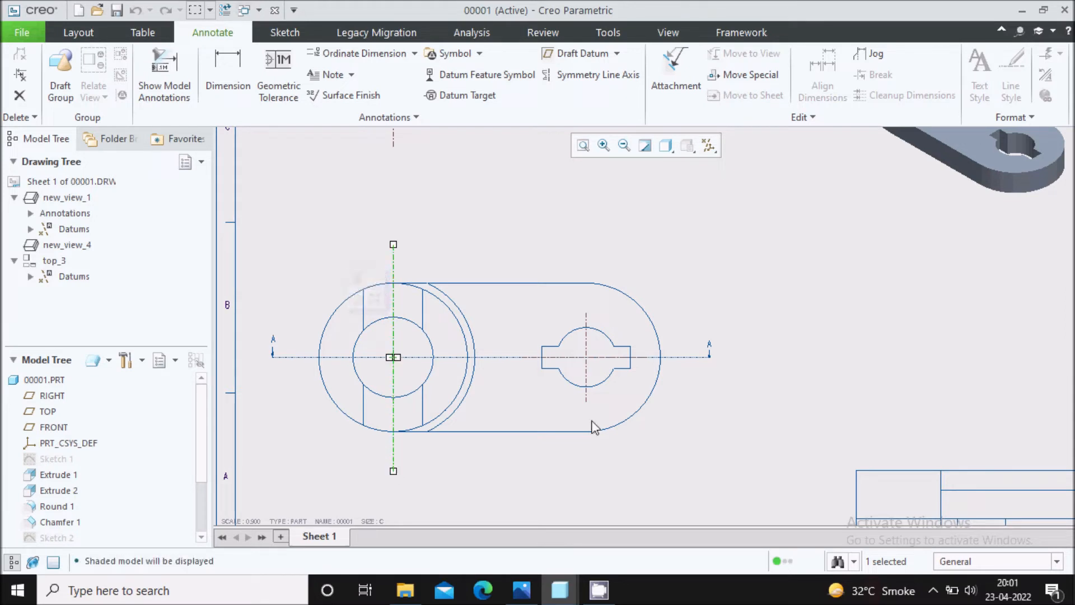
Extend the keyed hole's vertical centreline in the top view above and below the part outline.
left_click(586, 398)
left_click_drag(586, 402, 586, 475)
left_click_drag(586, 312, 586, 235)
left_click(730, 283)
Compare the centrelines and views on the drawing sheet with the reference image Capture.PNG.
scroll(556, 360, "up", 4)
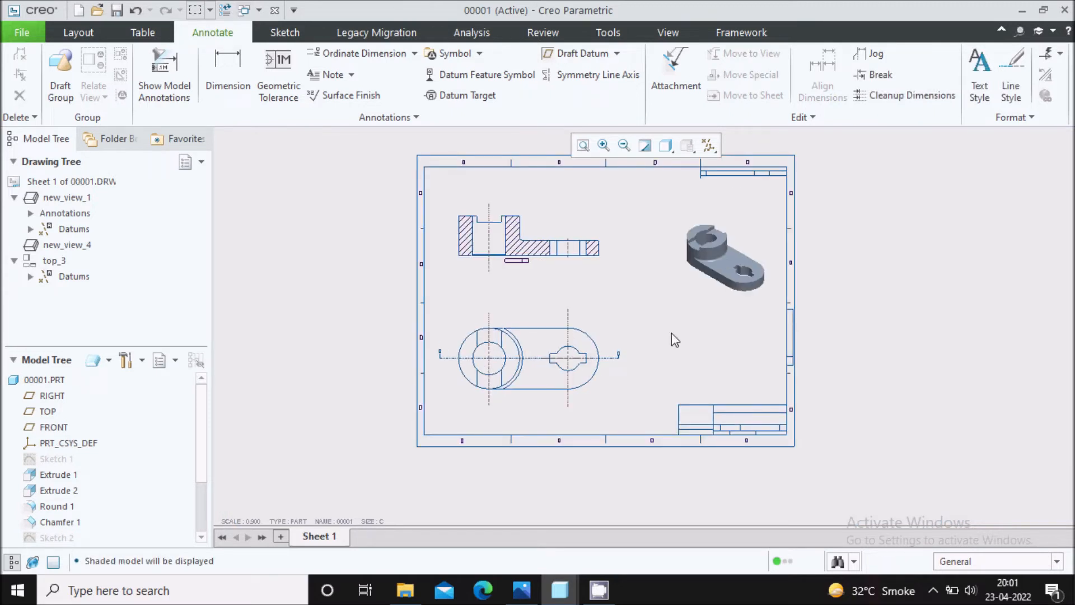
scroll(597, 250, "down", 2)
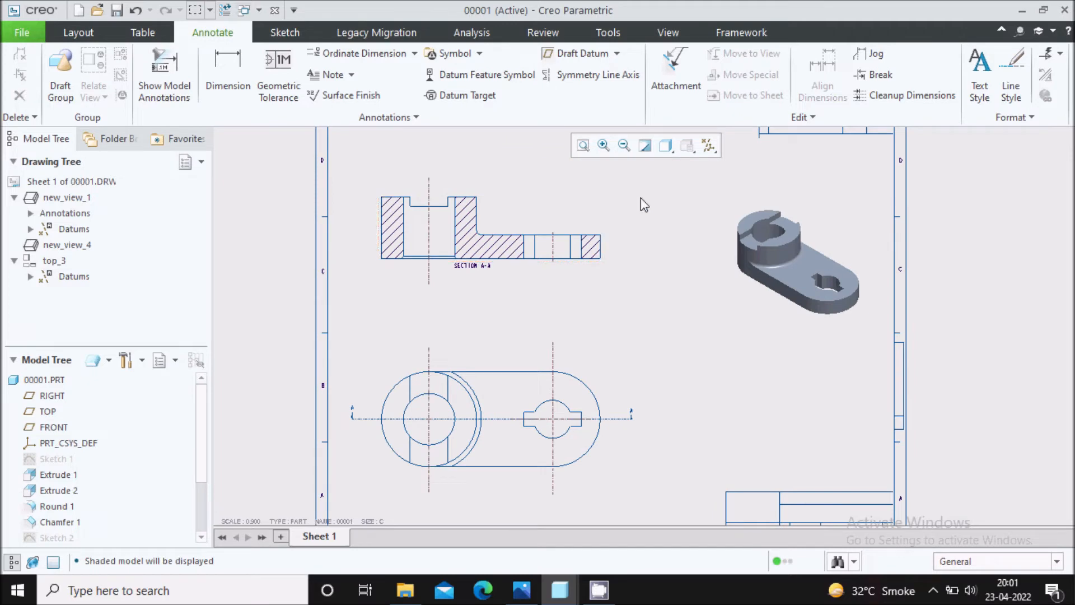
scroll(432, 188, "down", 2)
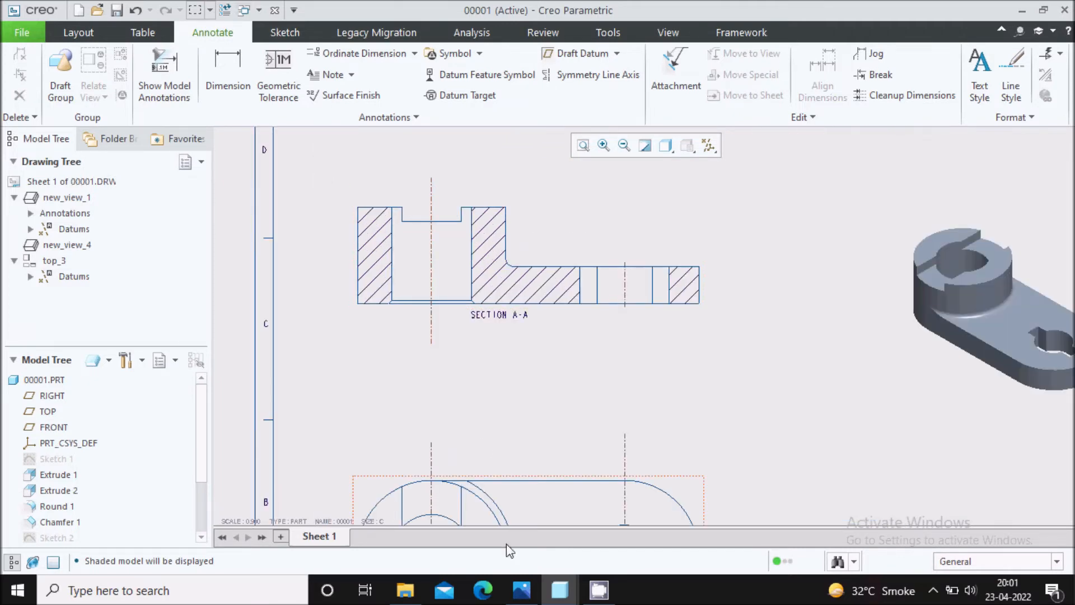
left_click(522, 590)
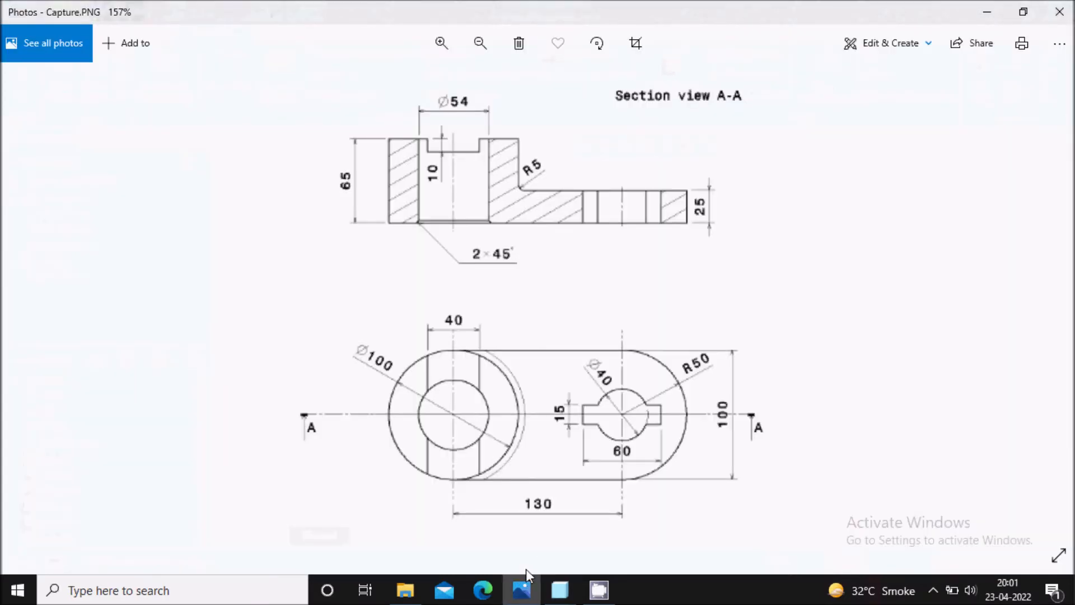
left_click(522, 590)
scroll(555, 194, "up", 3)
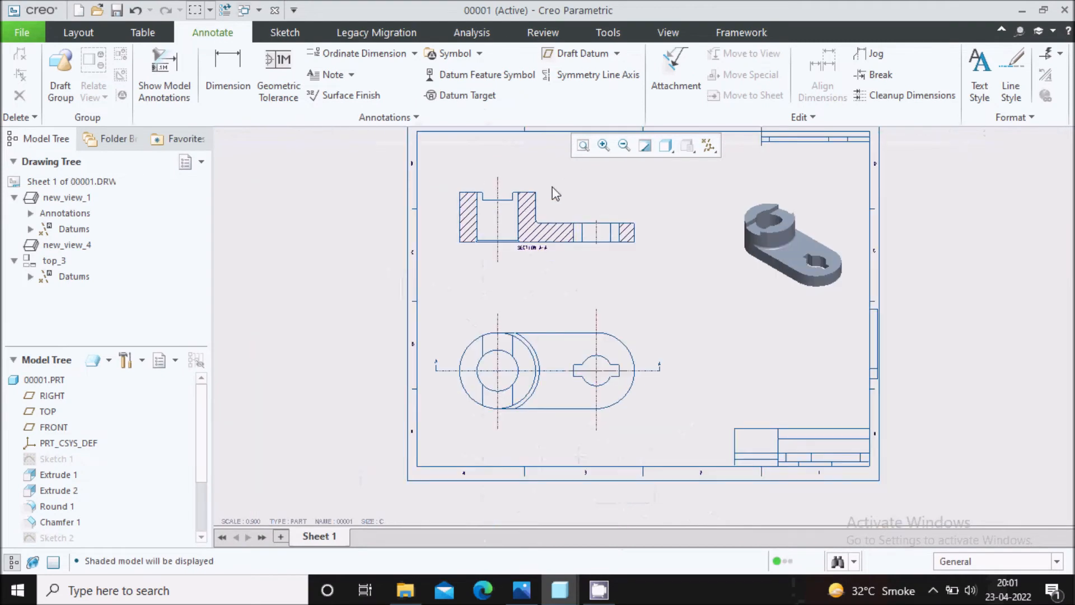
scroll(564, 235, "down", 1)
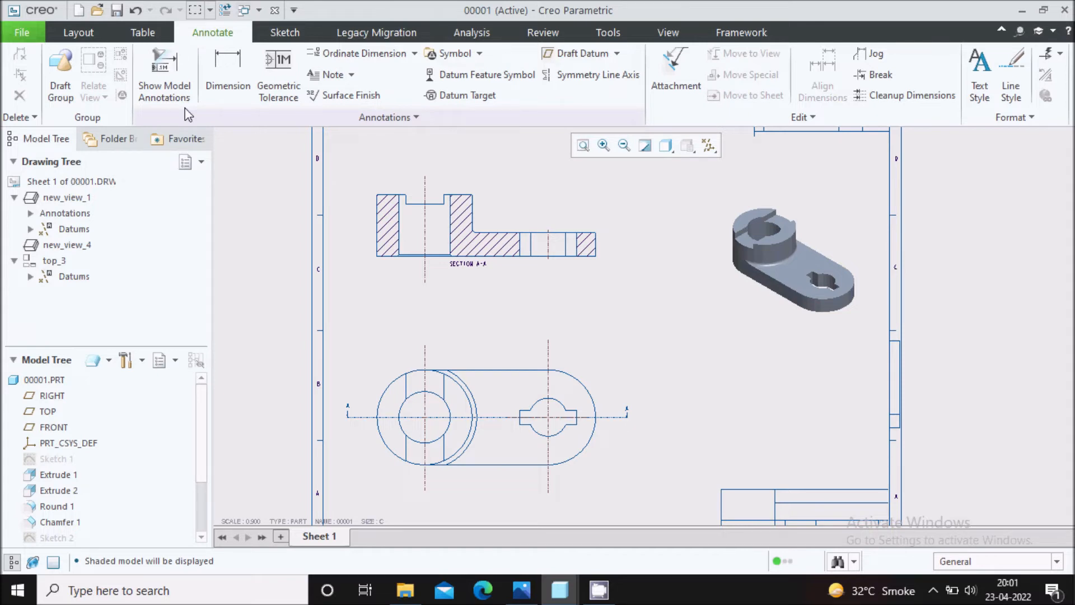
List the model dimensions for section view A-A and select the 65 and 25 height dimensions for display.
left_click(172, 84)
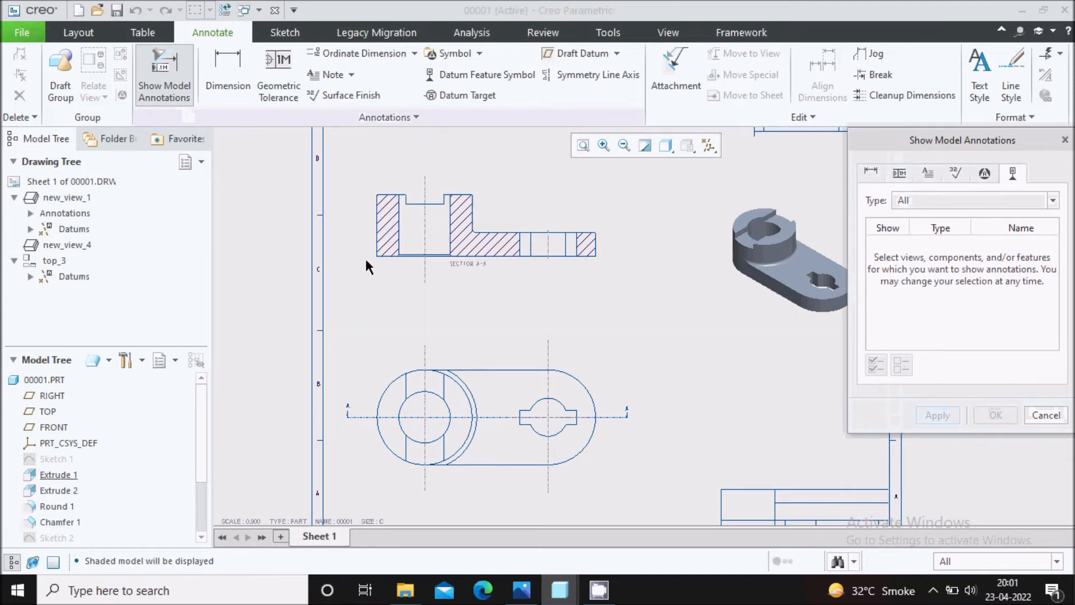
left_click(540, 200)
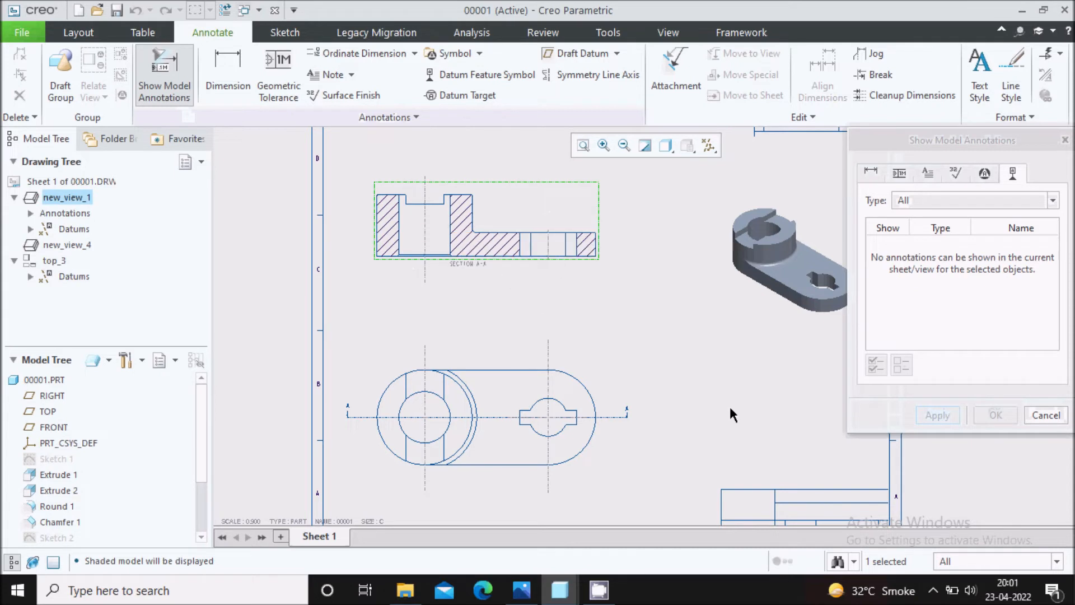
left_click(873, 174)
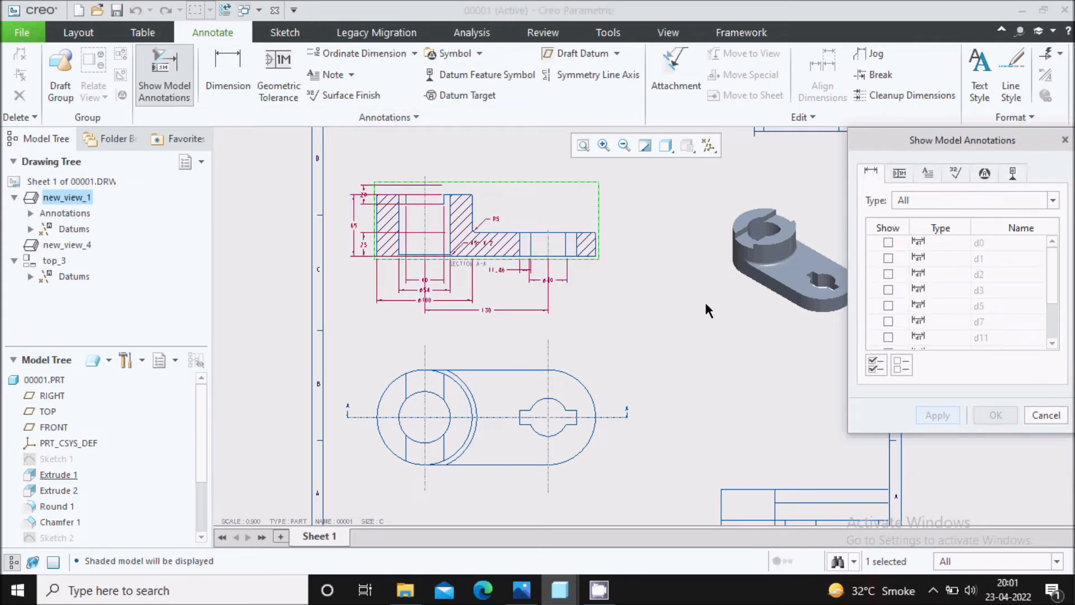
scroll(369, 187, "up", 2)
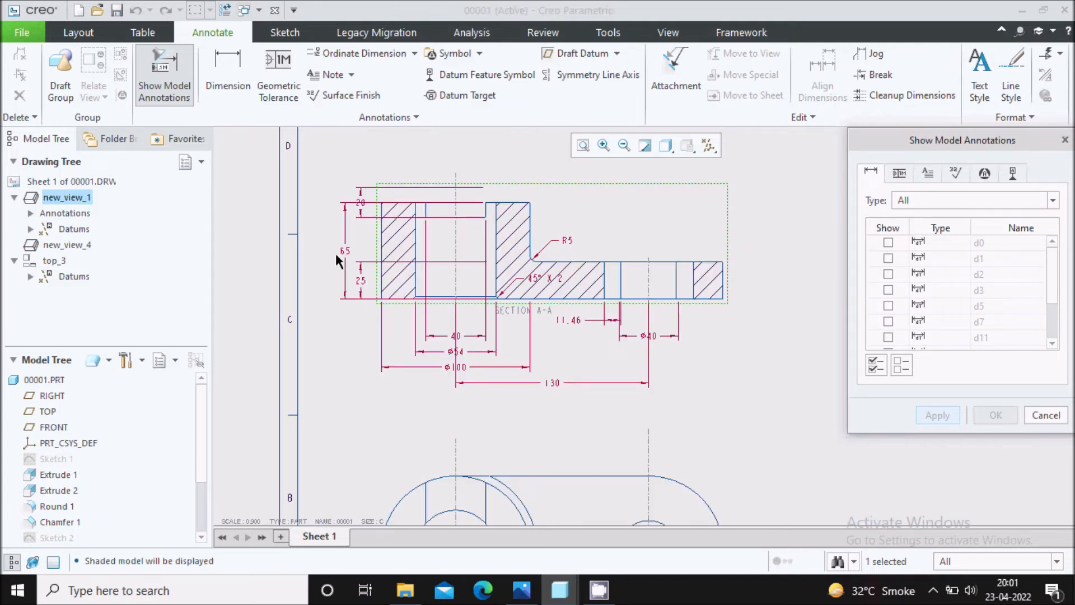
scroll(473, 364, "up", 1)
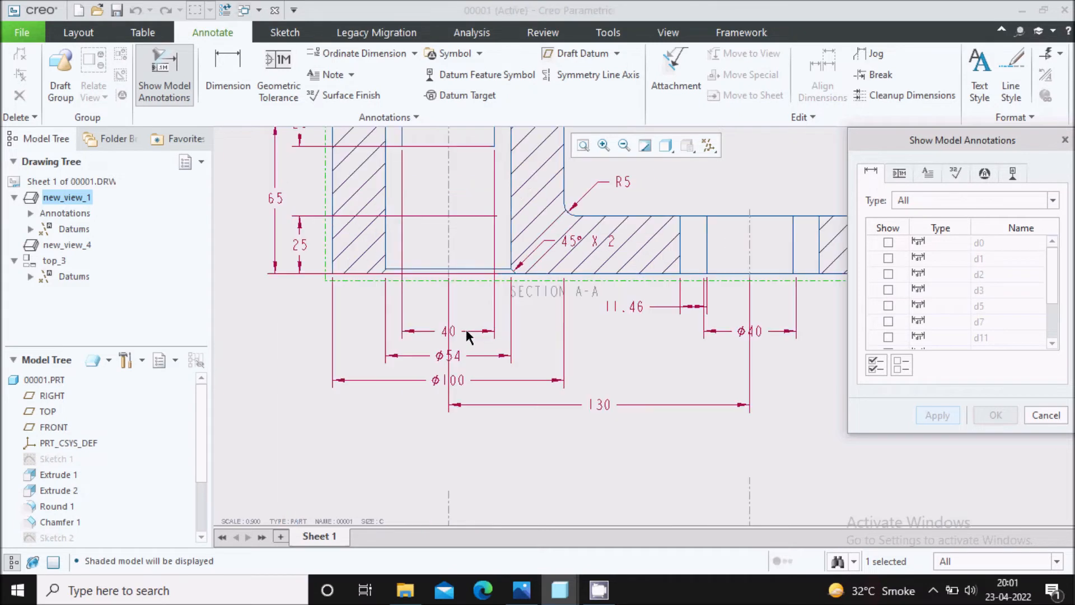
scroll(514, 398, "down", 2)
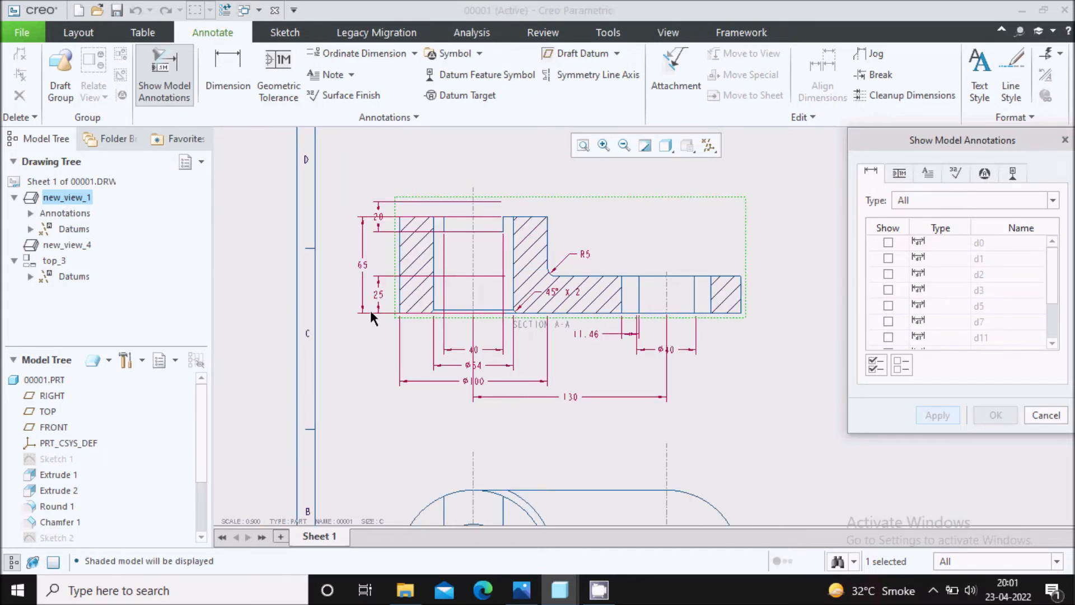
scroll(372, 259, "up", 2)
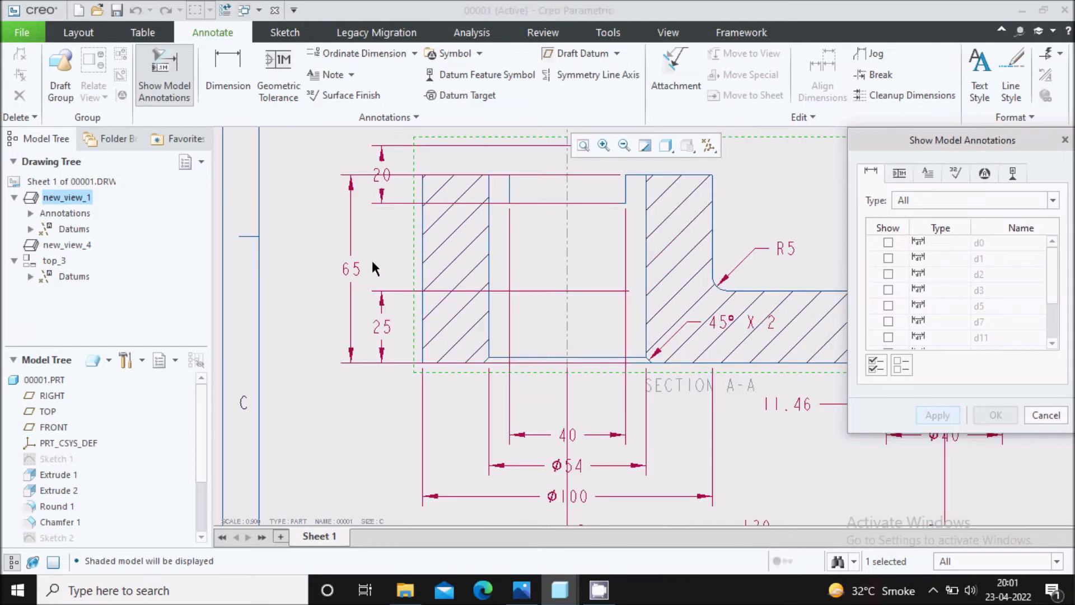
left_click(355, 272)
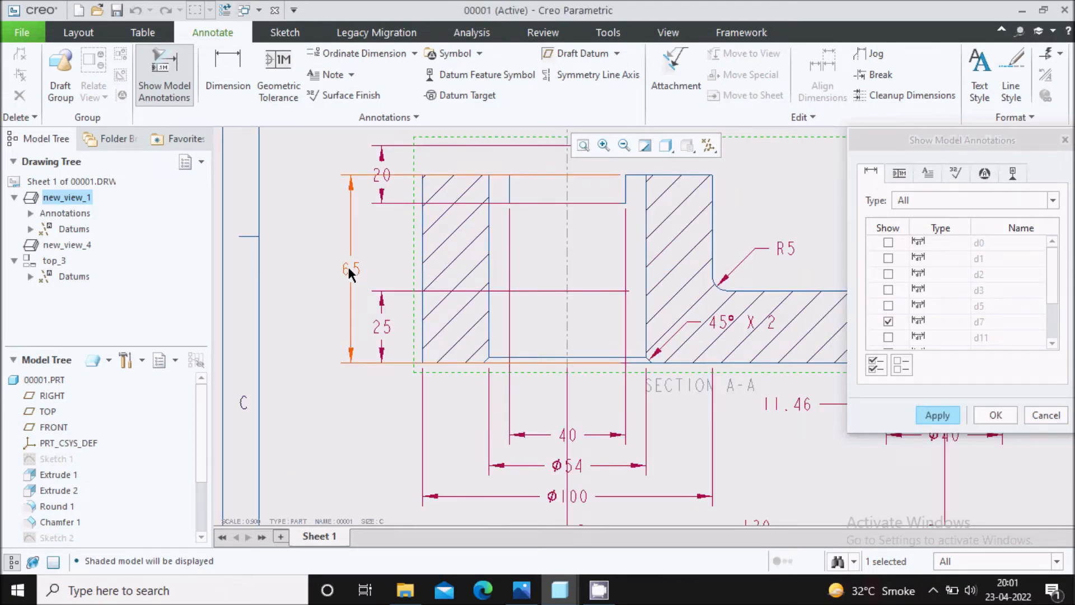
scroll(355, 272, "down", 2)
left_click(371, 318)
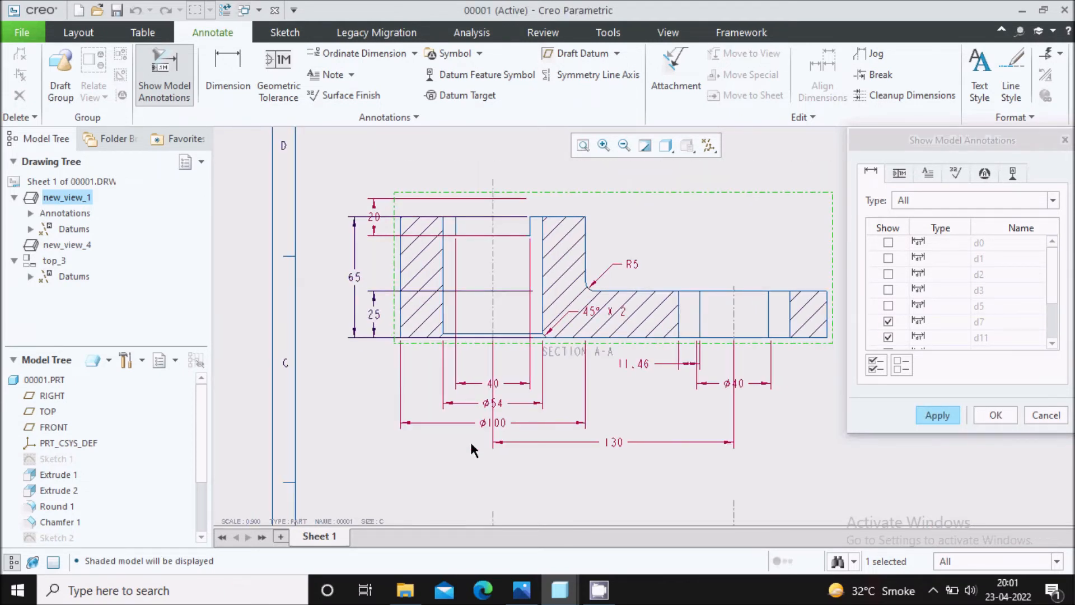
Select the boss's Ø100 and Ø54 diameters and the 40 slot width for display in section view A-A.
scroll(471, 448, "up", 2)
left_click(493, 411)
left_click(502, 381)
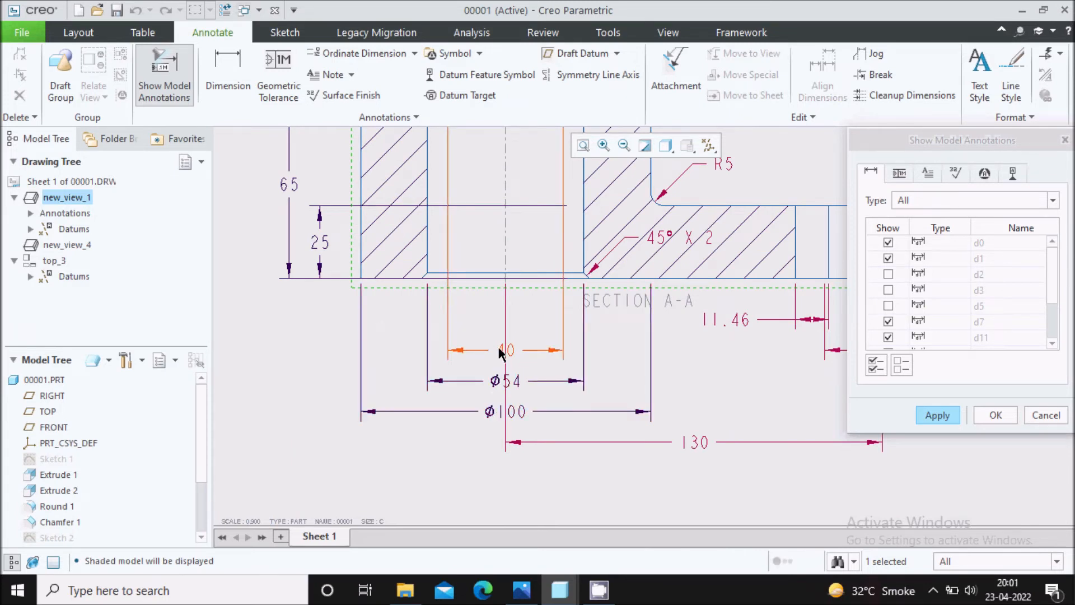
left_click(500, 351)
Select the 130 centre distance and the keyed hole's Ø40 diameter for display in section view A-A.
scroll(425, 342, "down", 2)
left_click(597, 405)
scroll(691, 347, "up", 1)
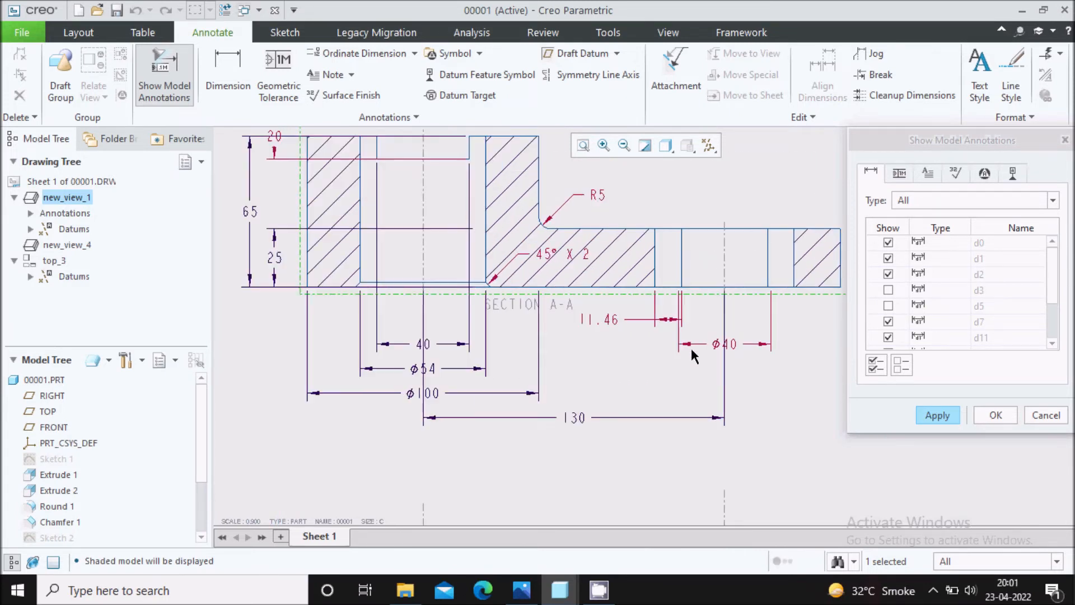
left_click(720, 344)
scroll(578, 365, "down", 1)
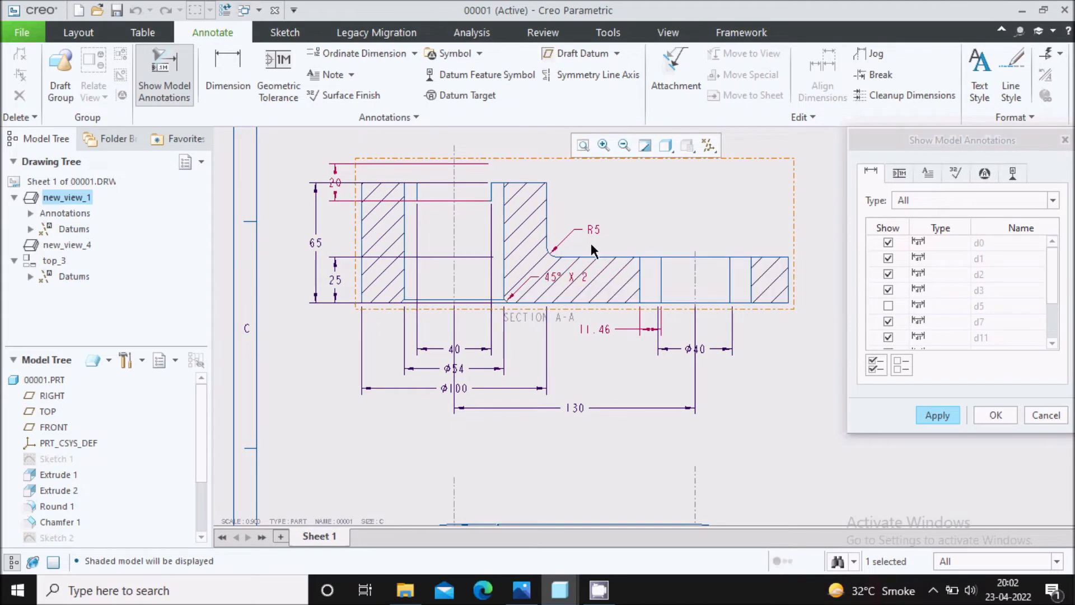
Select the R5 fillet and 45° X 2 chamfer dimensions, and apply all selected model dimensions to section view A-A.
scroll(565, 258, "up", 2)
scroll(532, 298, "down", 2)
scroll(378, 263, "up", 2)
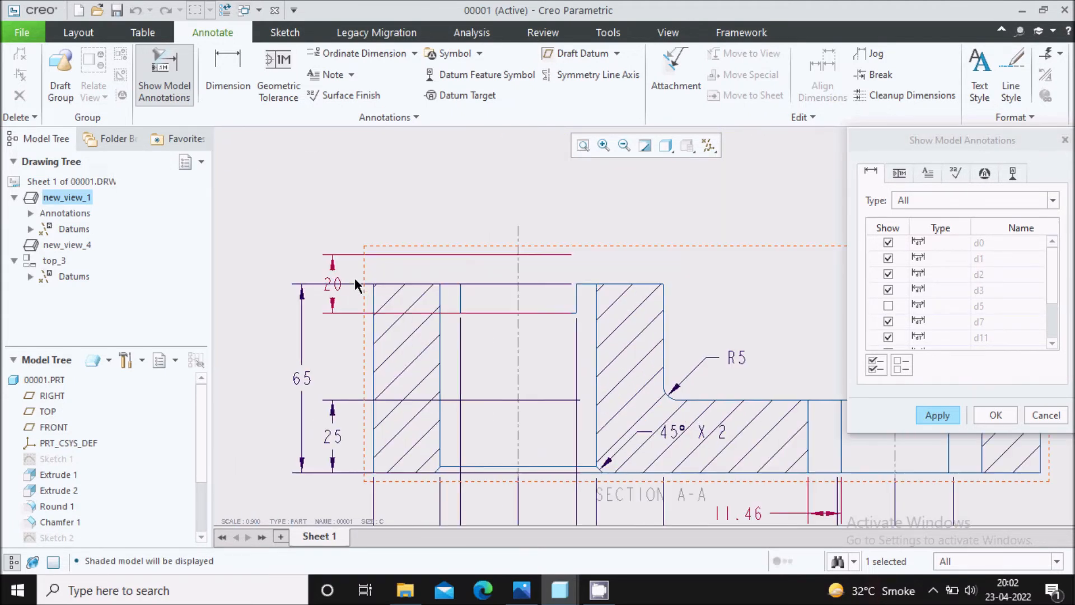
scroll(380, 204, "down", 2)
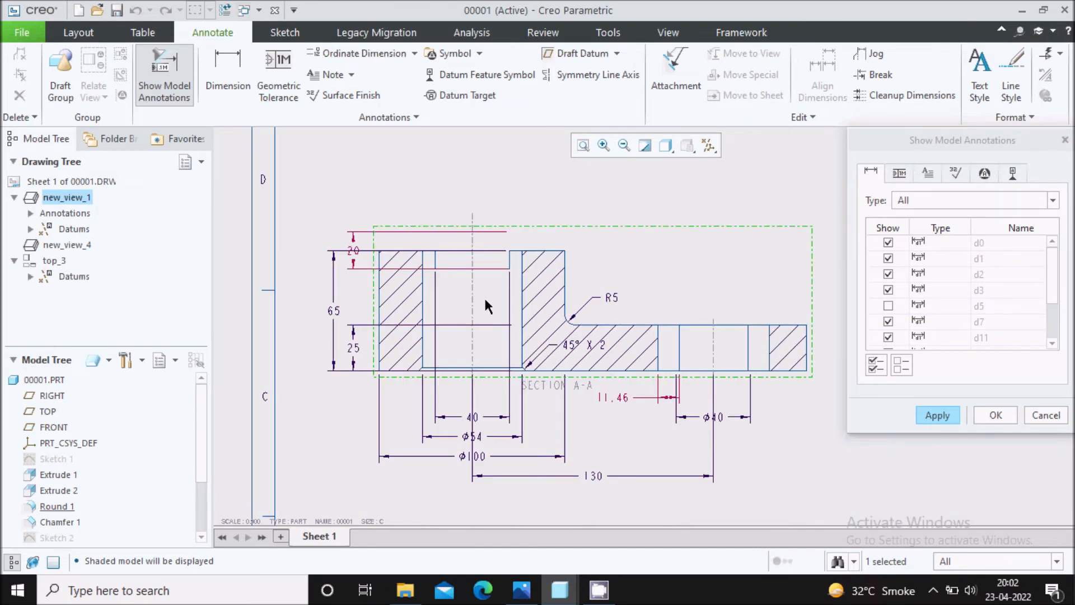
left_click(938, 415)
left_click(980, 417)
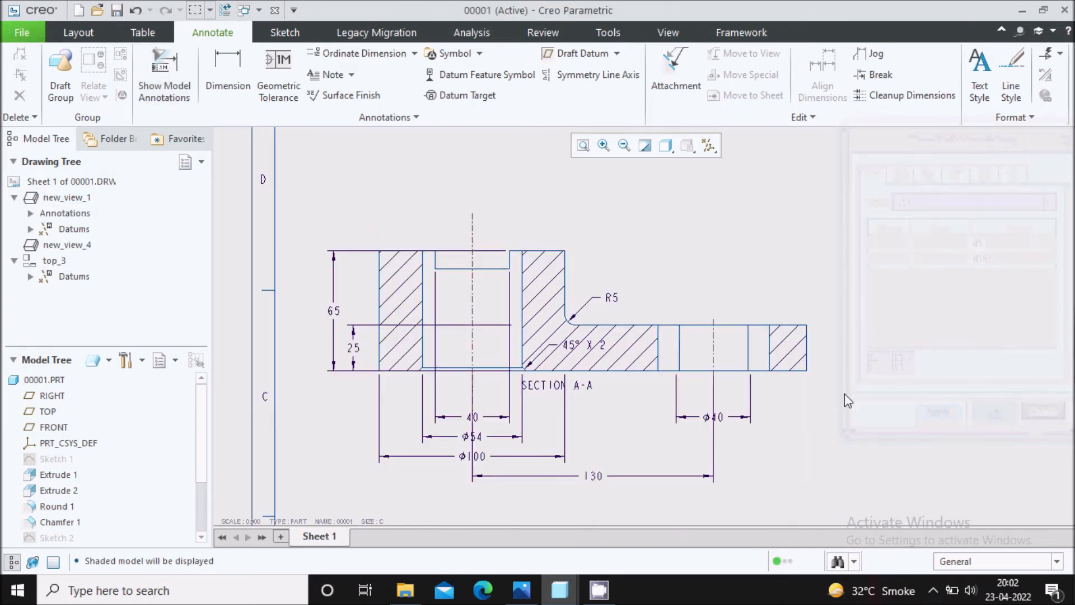
Move the 65 height dimension slightly farther from the boss in section view A-A.
scroll(630, 180, "down", 3)
scroll(586, 332, "up", 3)
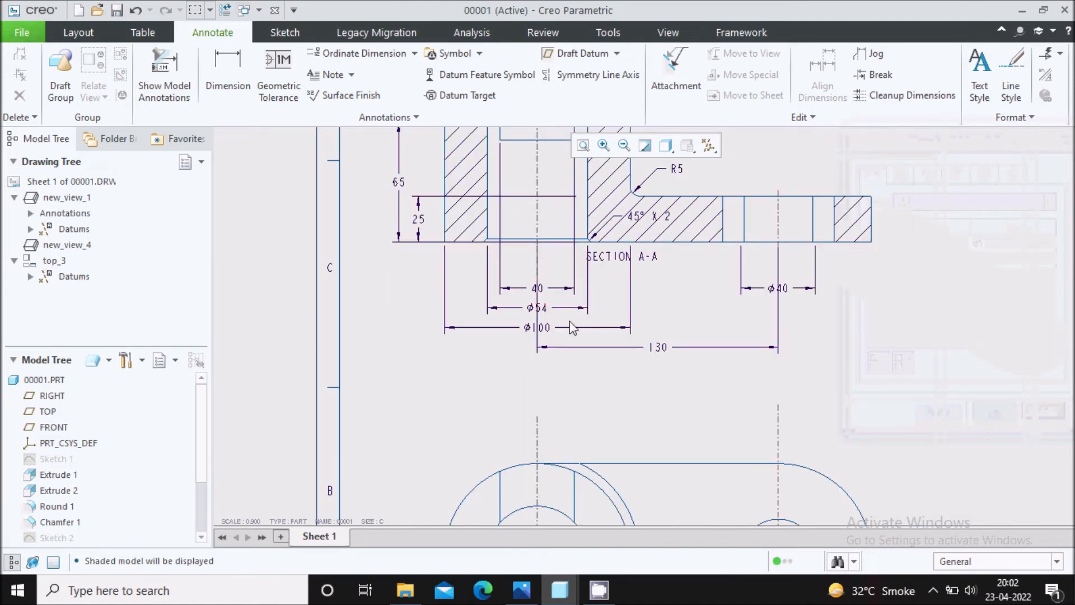
scroll(569, 377, "down", 3)
scroll(559, 216, "up", 4)
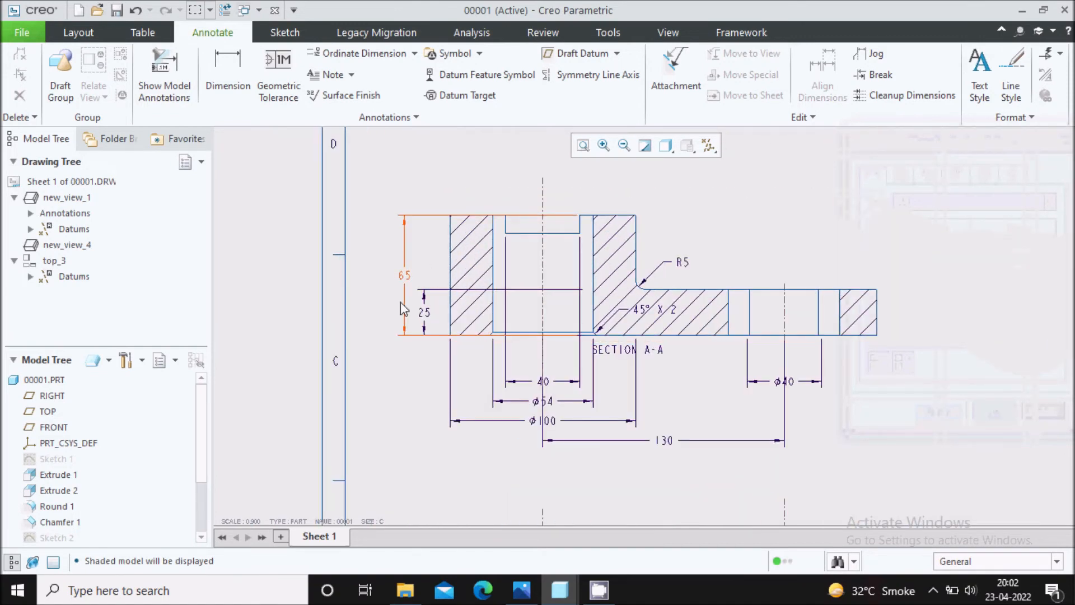
scroll(404, 308, "up", 2)
left_click(405, 308)
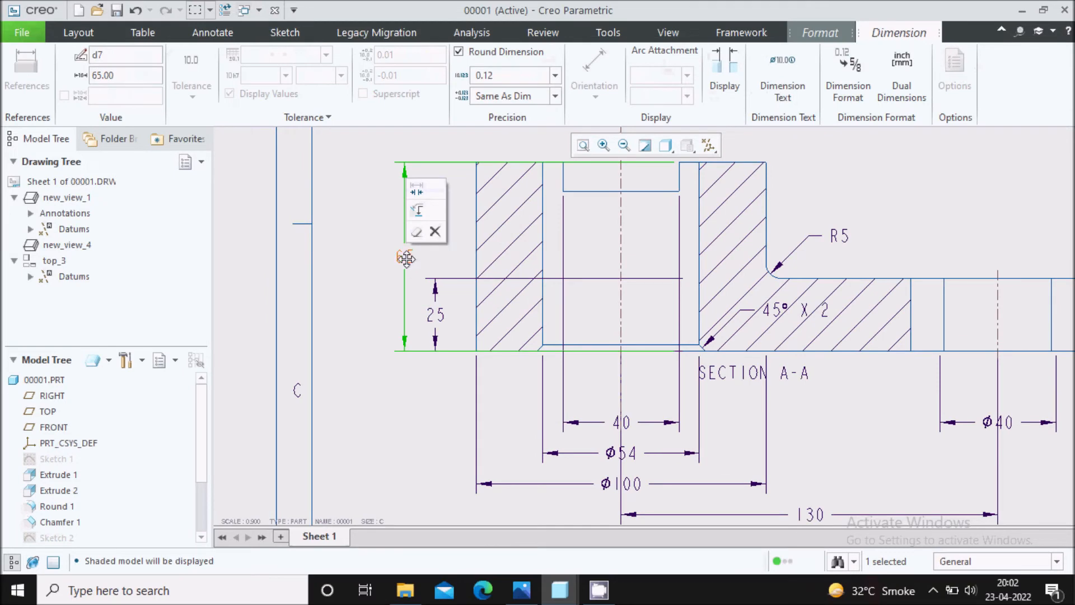
left_click_drag(405, 256, 395, 257)
scroll(367, 276, "up", 2)
left_click(379, 339)
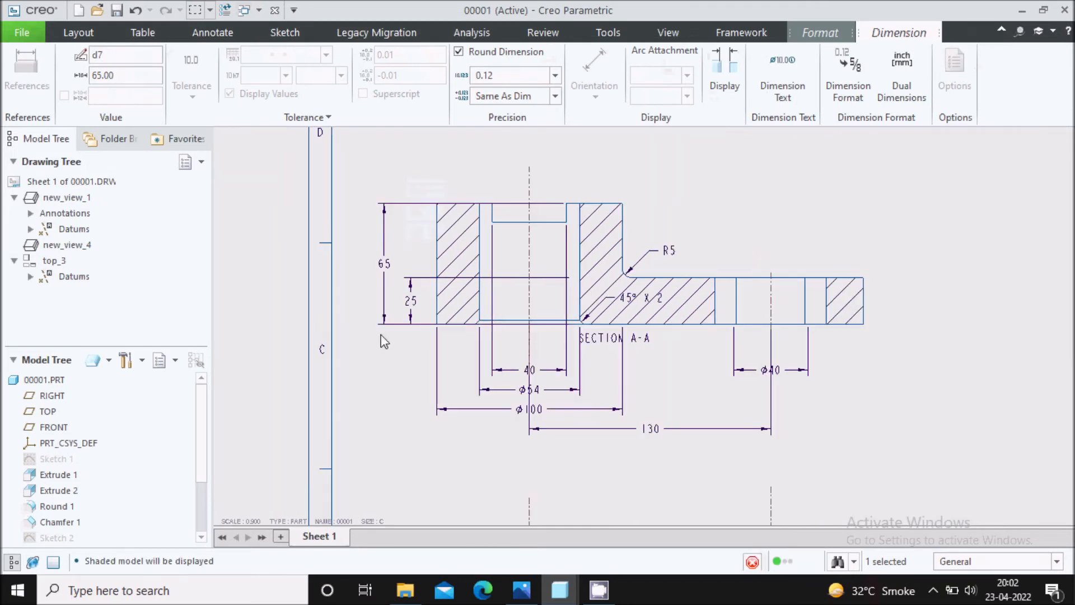
Move the keyed hole's Ø40 dimension closer to the underside of section view A-A.
scroll(391, 329, "down", 3)
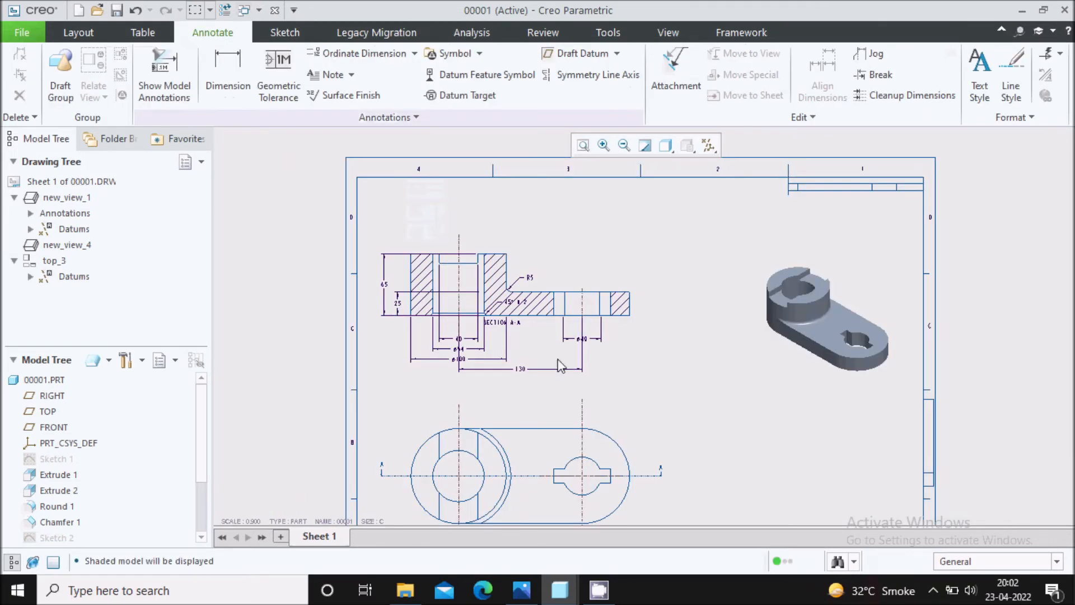
scroll(583, 341, "up", 3)
left_click(586, 348)
scroll(586, 348, "up", 3)
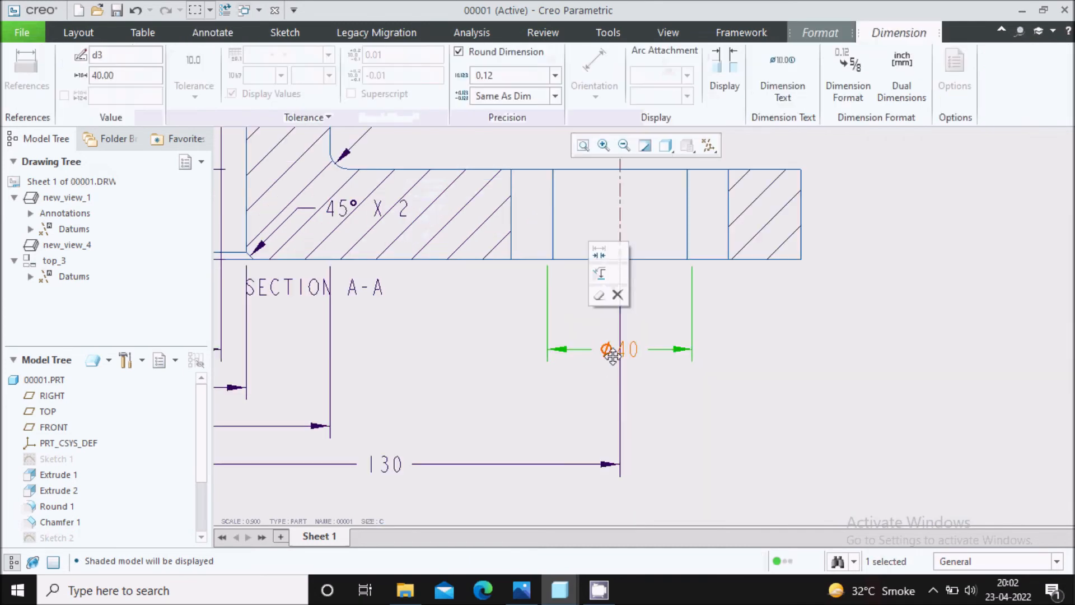
scroll(756, 372, "down", 2)
left_click(807, 339)
scroll(803, 341, "down", 2)
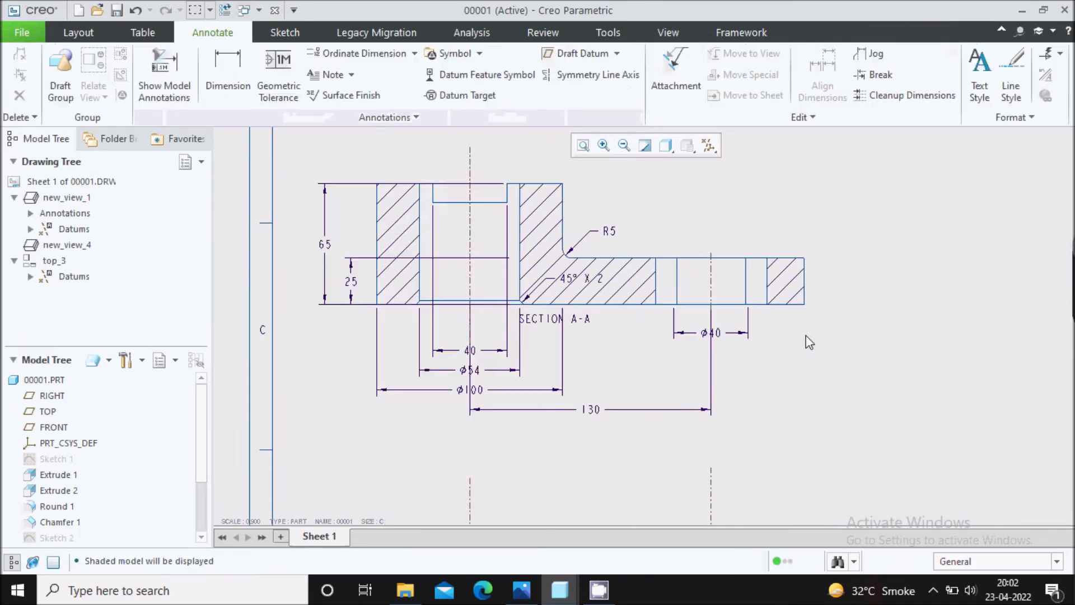
Move the 25 thickness dimension from the boss side to the keyed-hole end of section view A-A.
mouse_move(680, 354)
middle_mouse_down()
mouse_move(638, 341)
mouse_move(588, 270)
middle_mouse_up()
middle_click_drag(555, 339, 560, 359)
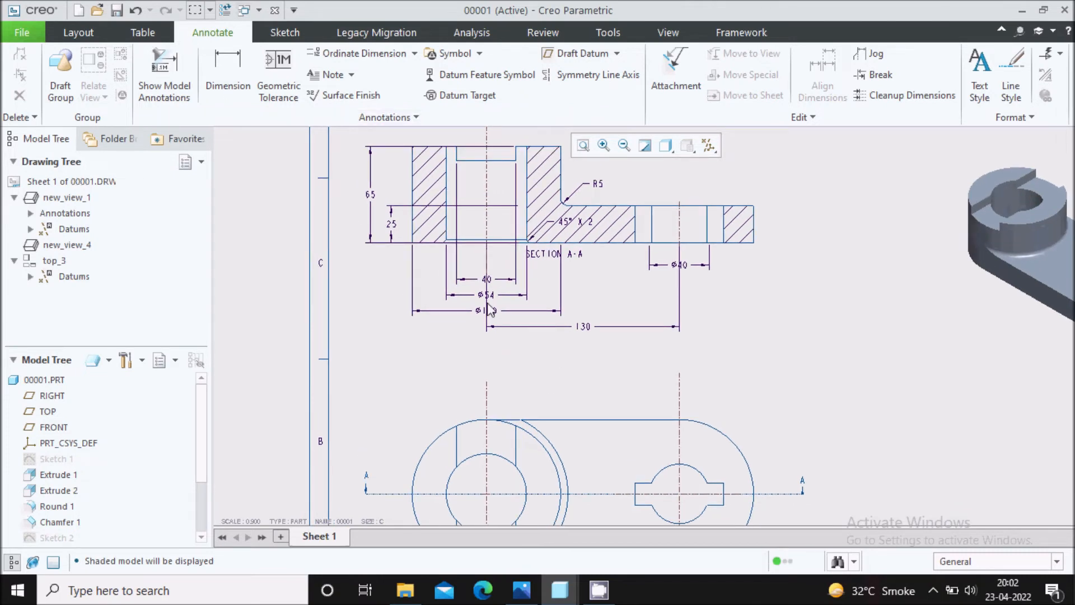
middle_click_drag(494, 307, 445, 377)
left_click(344, 293)
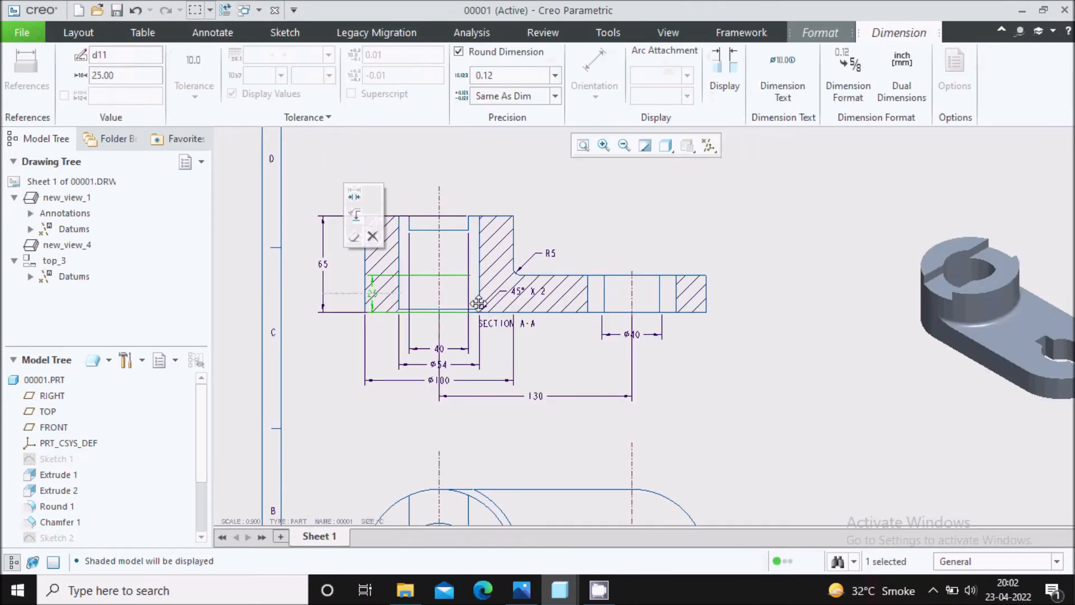
left_click_drag(344, 293, 746, 300)
Shorten both witness lines of the 25 thickness dimension to start just beyond the link's end face.
scroll(708, 302, "down", 2)
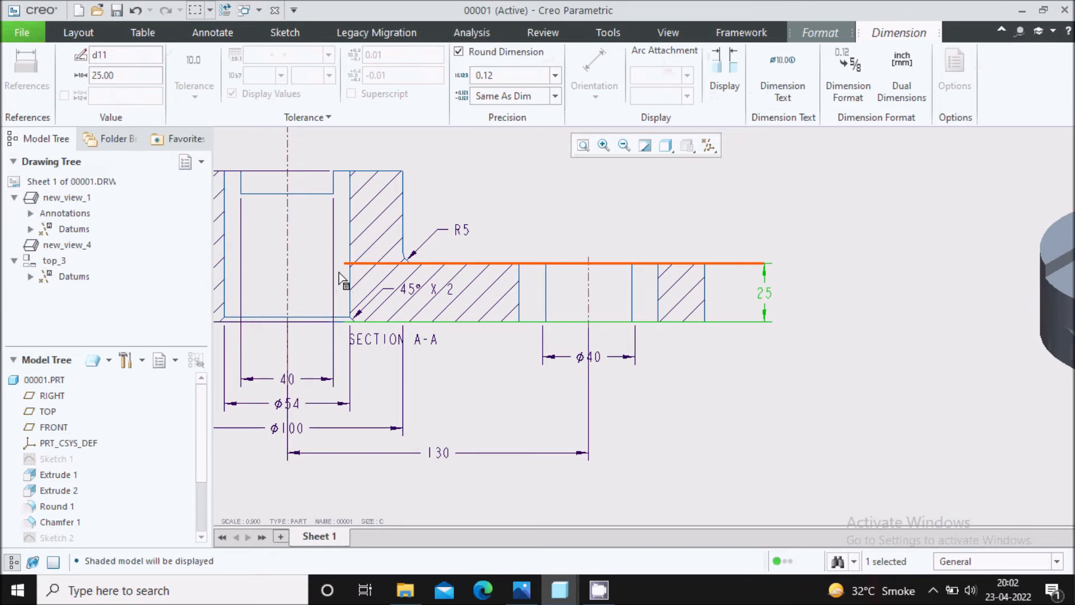
left_click_drag(345, 265, 713, 269)
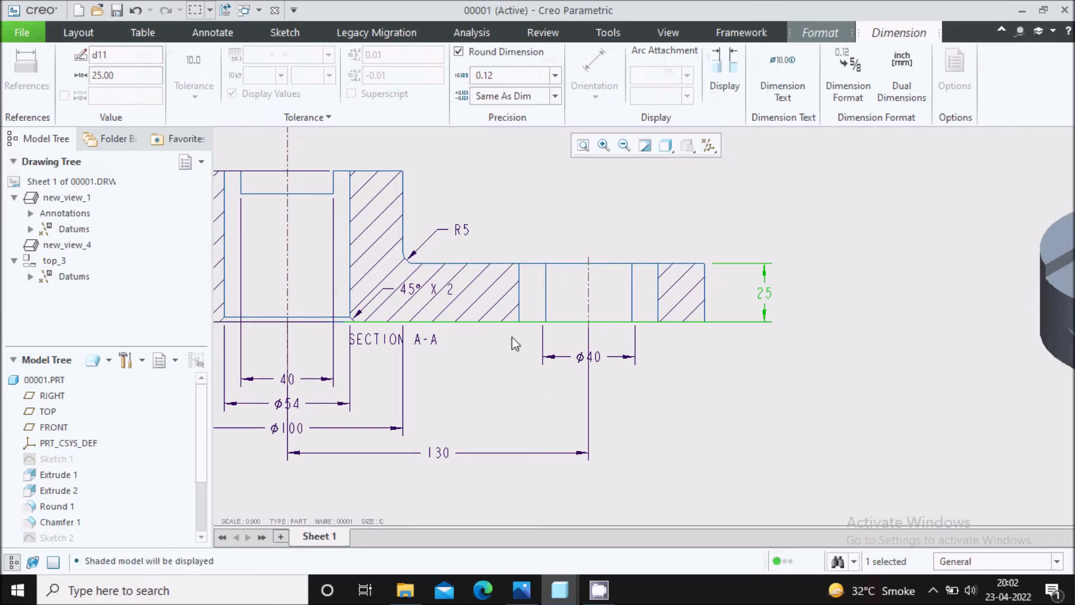
left_click_drag(348, 320, 714, 322)
left_click(738, 374)
scroll(738, 375, "up", 1)
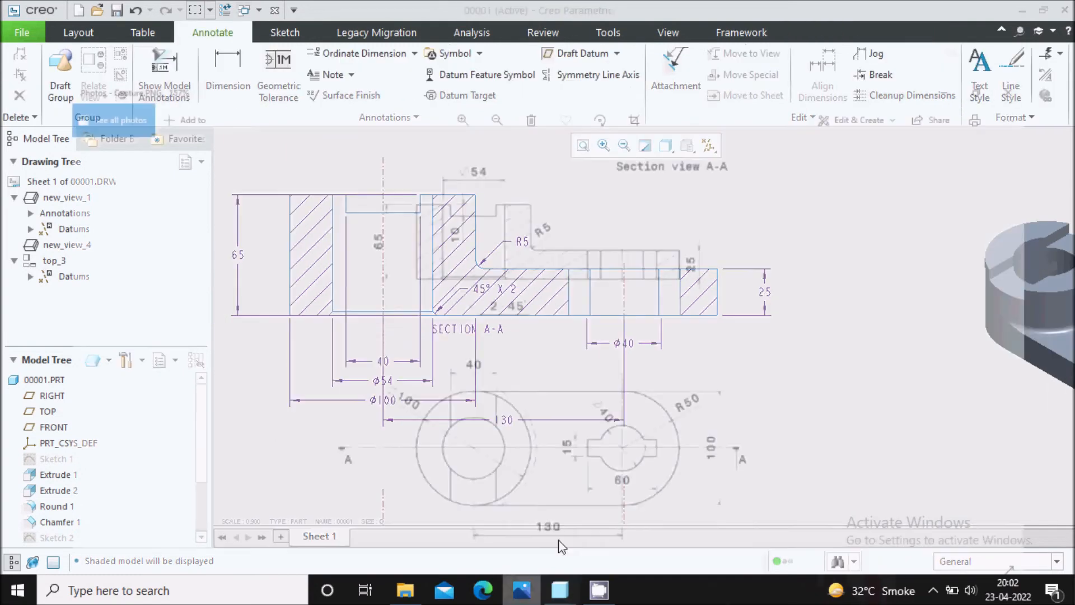
Check the dimension layout in the reference image Capture.PNG and move the bore's Ø54 dimension above the boss in section view A-A.
left_click(522, 591)
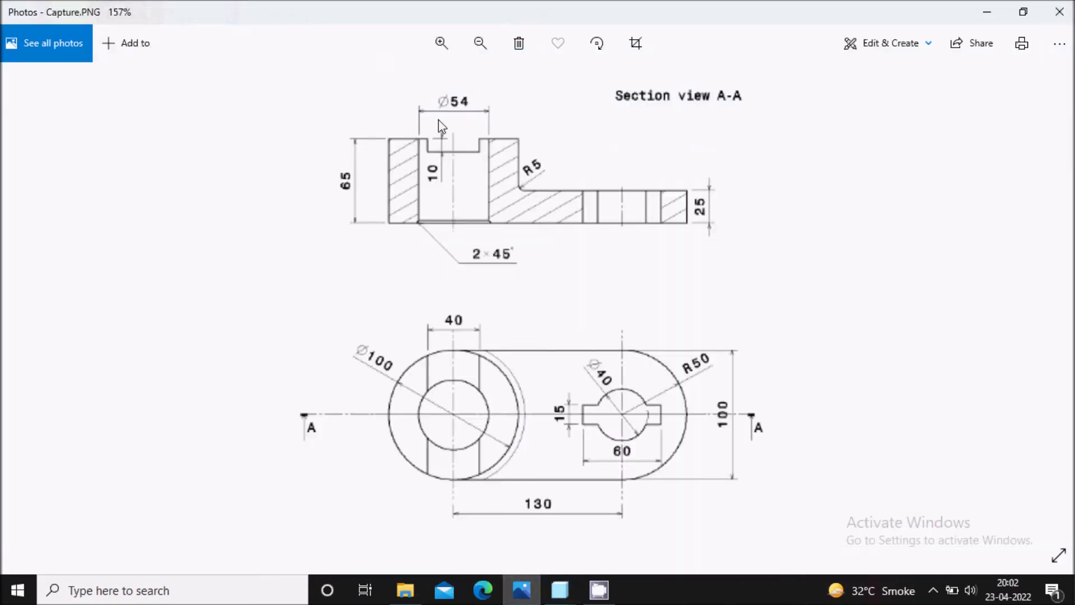
left_click(560, 590)
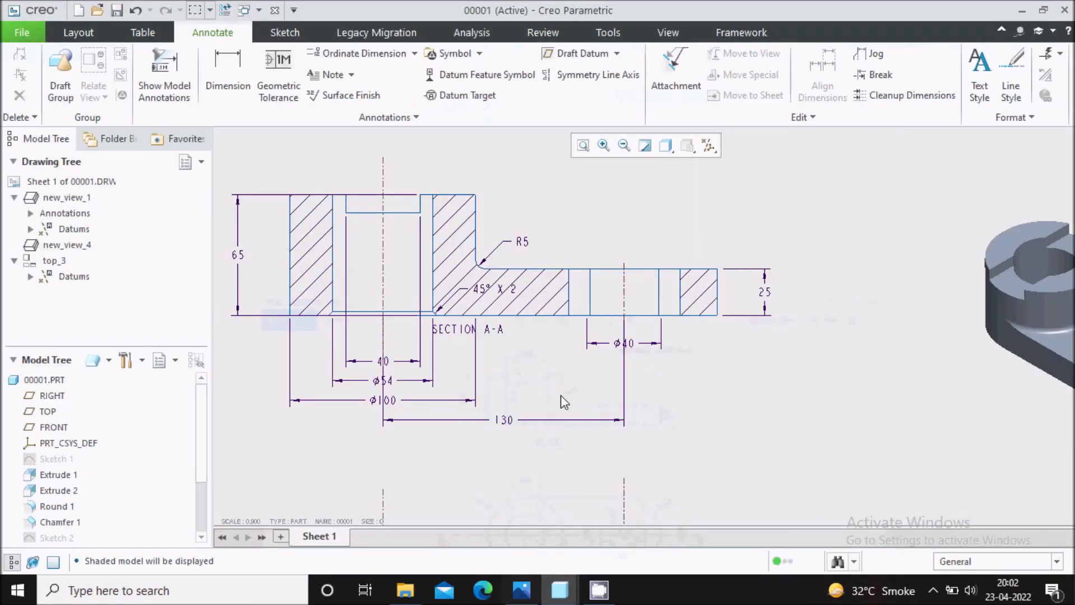
scroll(383, 352, "down", 1)
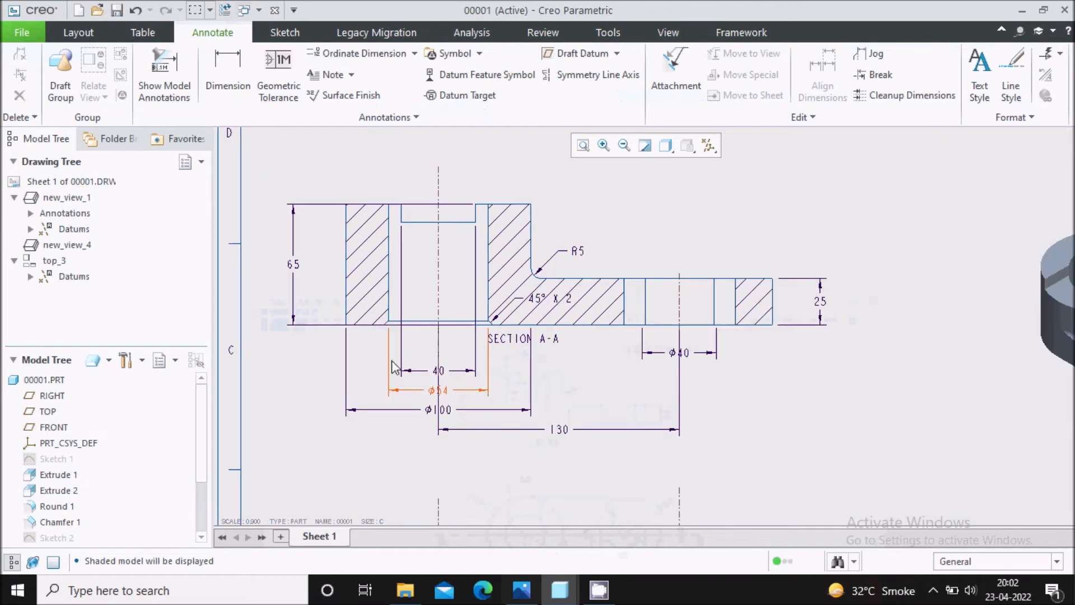
left_click(443, 395)
mouse_move(443, 395)
left_mouse_down()
mouse_move(451, 137)
mouse_move(445, 175)
left_mouse_up()
Shorten both witness lines of the Ø54 dimension to start just above the boss's top face.
scroll(447, 176, "down", 2)
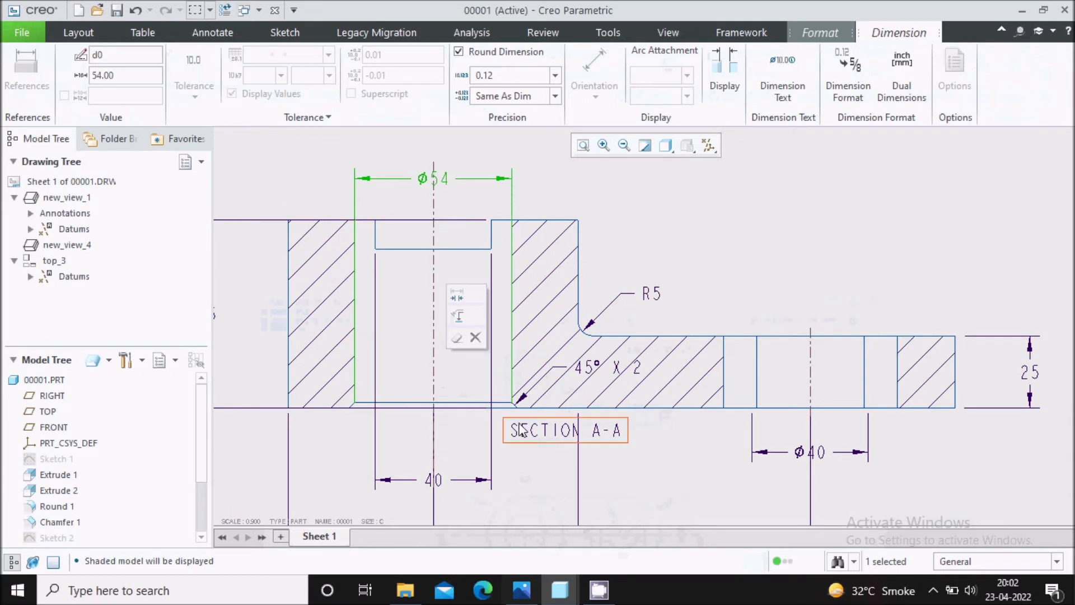
left_click_drag(511, 403, 511, 211)
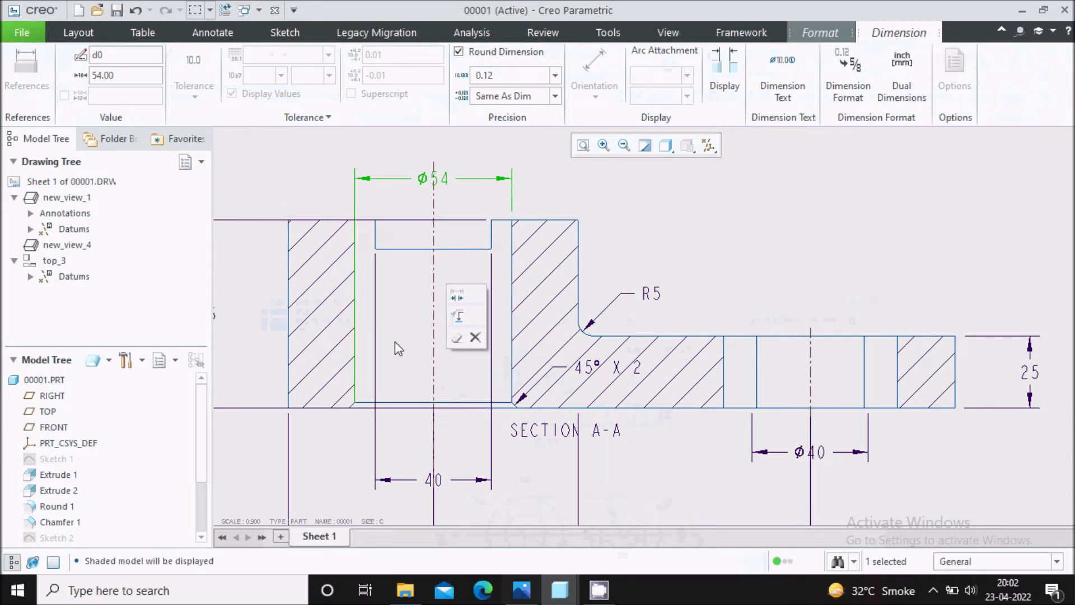
left_click_drag(359, 398, 357, 210)
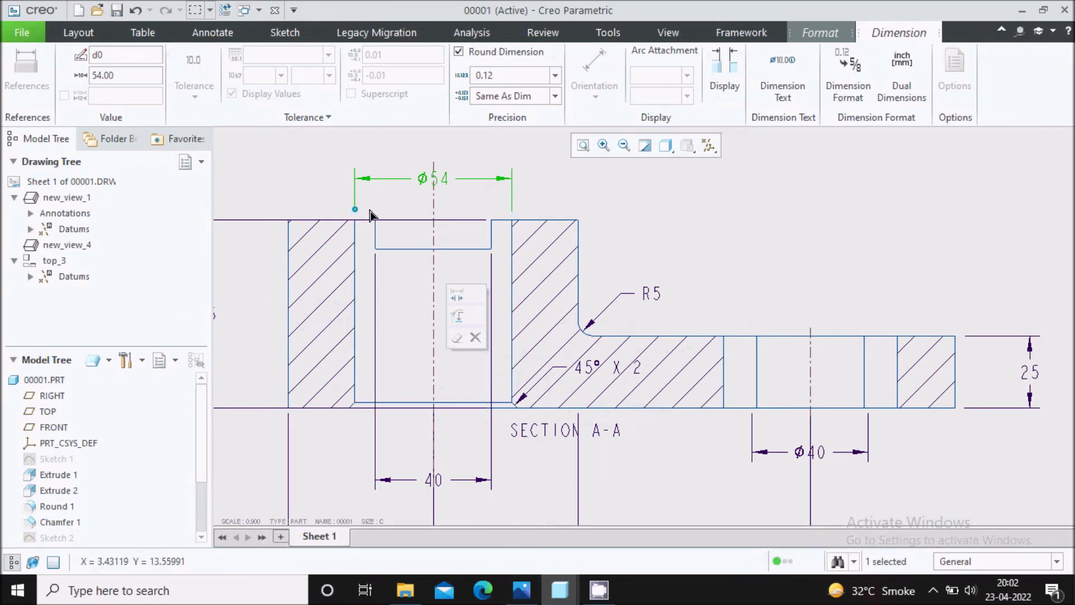
left_click(596, 226)
Move the boss's Ø100 dimension from section view A-A to the top view.
scroll(500, 210, "up", 3)
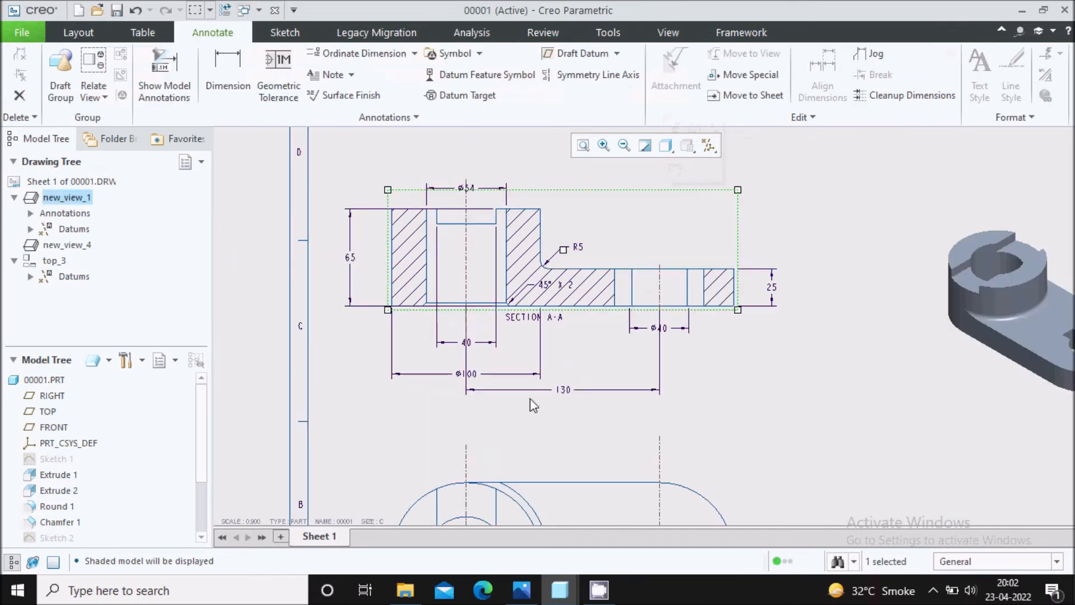
middle_click_drag(530, 396, 538, 305)
middle_click_drag(444, 372, 432, 301)
left_click(388, 263)
middle_click_drag(387, 264, 374, 315)
left_click(414, 260)
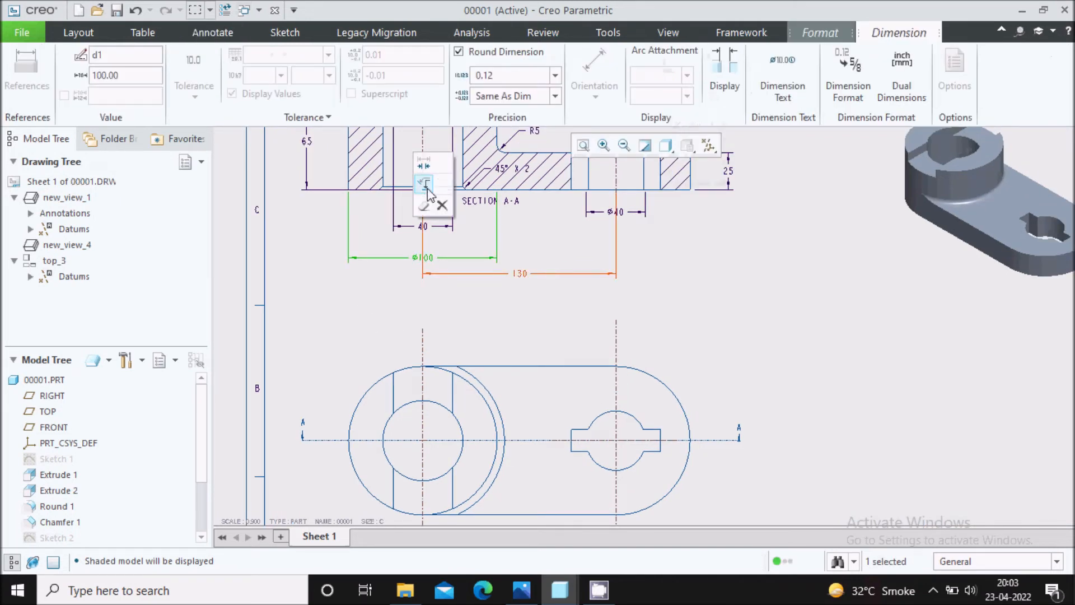
left_click(427, 192)
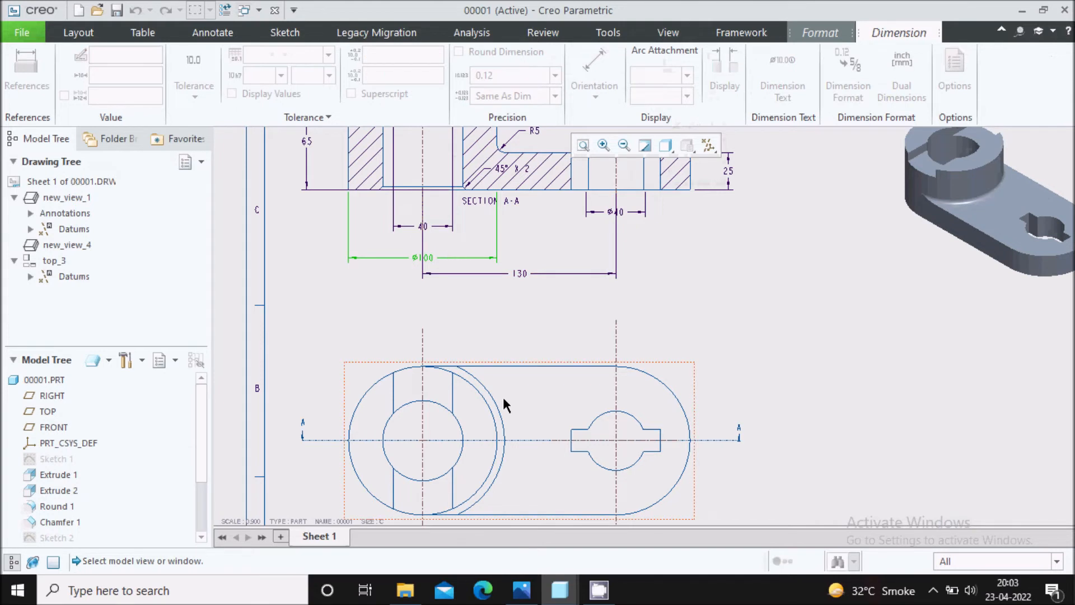
left_click(519, 413)
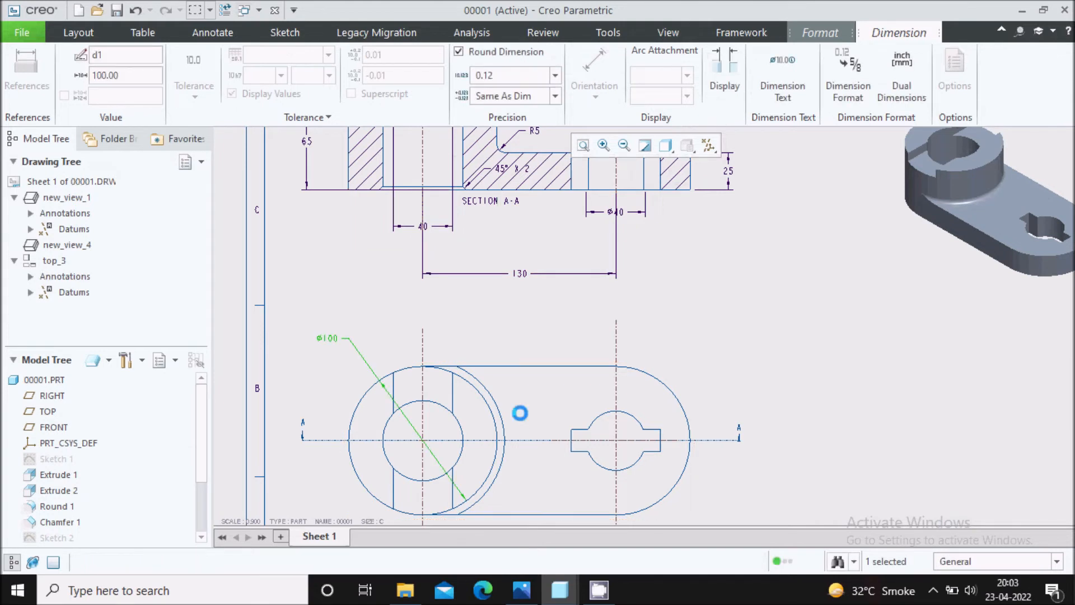
left_click(468, 308)
Move the 40 slot width dimension from section view A-A to the top view and place it above the boss outline.
left_click(415, 226)
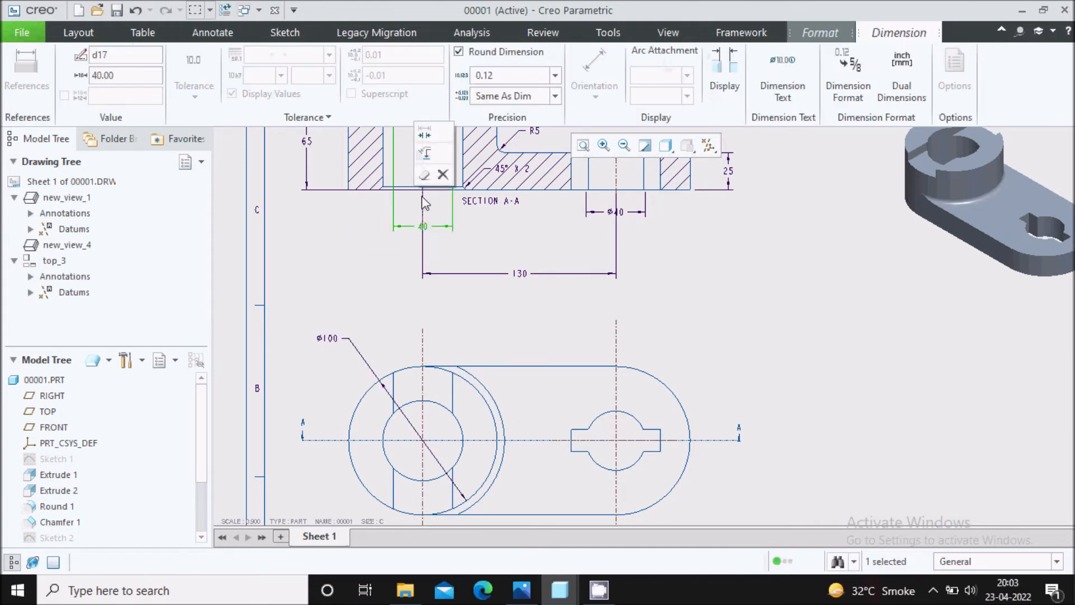
left_click(430, 158)
left_click(528, 403)
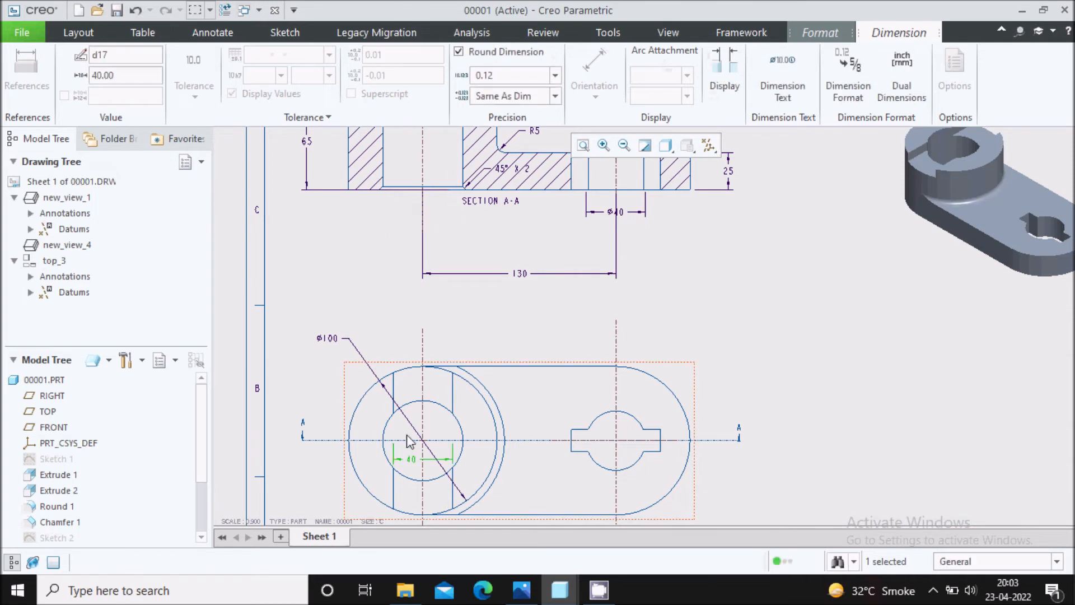
scroll(416, 484, "down", 2)
scroll(455, 319, "up", 2)
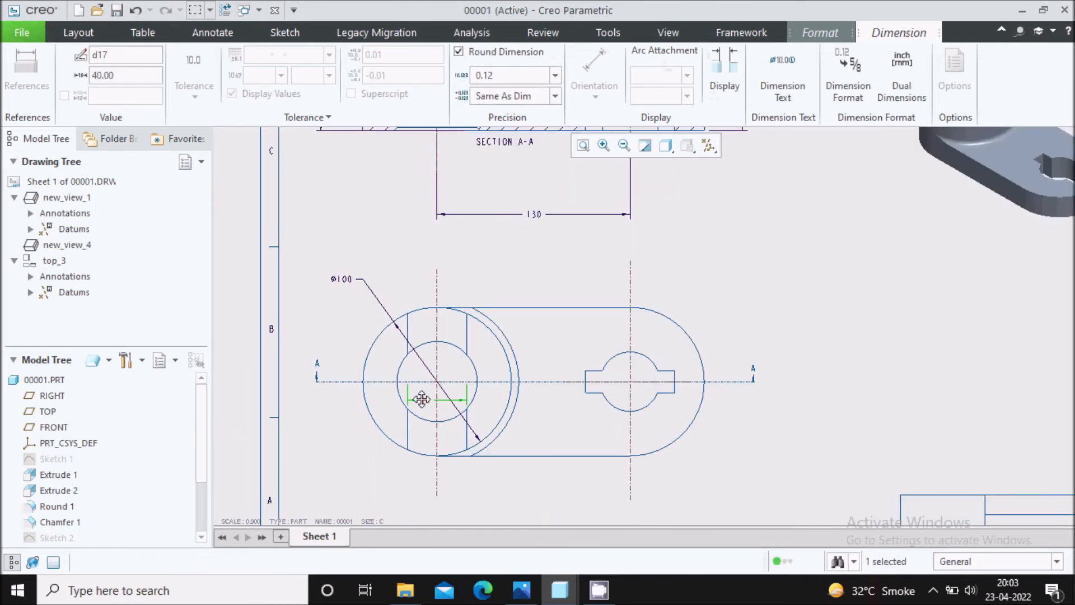
left_click_drag(444, 401, 444, 293)
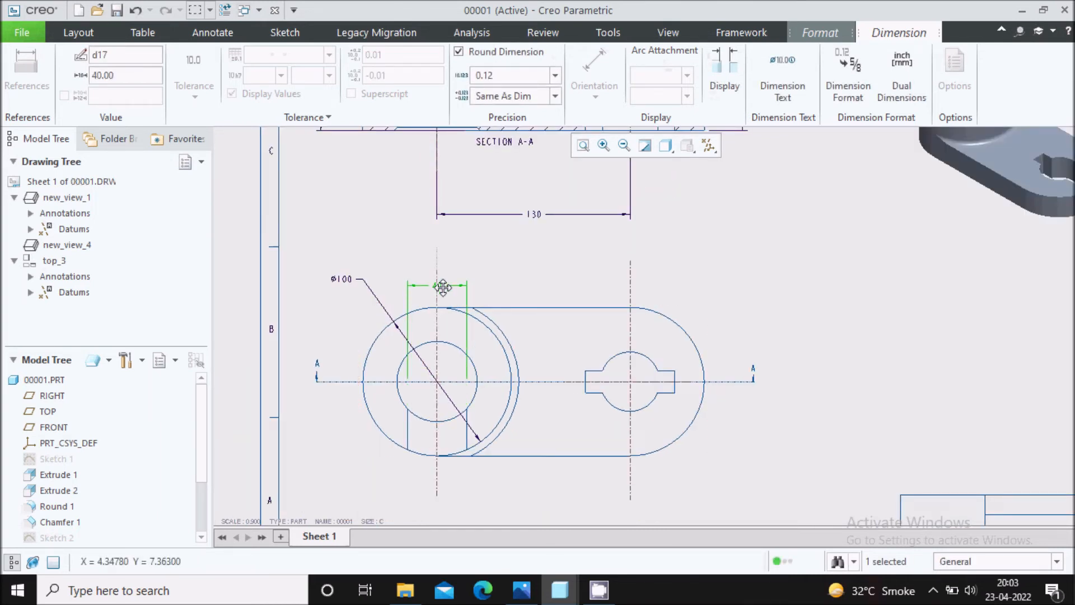
Shorten both witness lines of the 40 slot width dimension to start near the boss's upper outline in the top view.
scroll(431, 331, "down", 3)
left_click_drag(385, 431, 389, 293)
left_click_drag(500, 431, 504, 295)
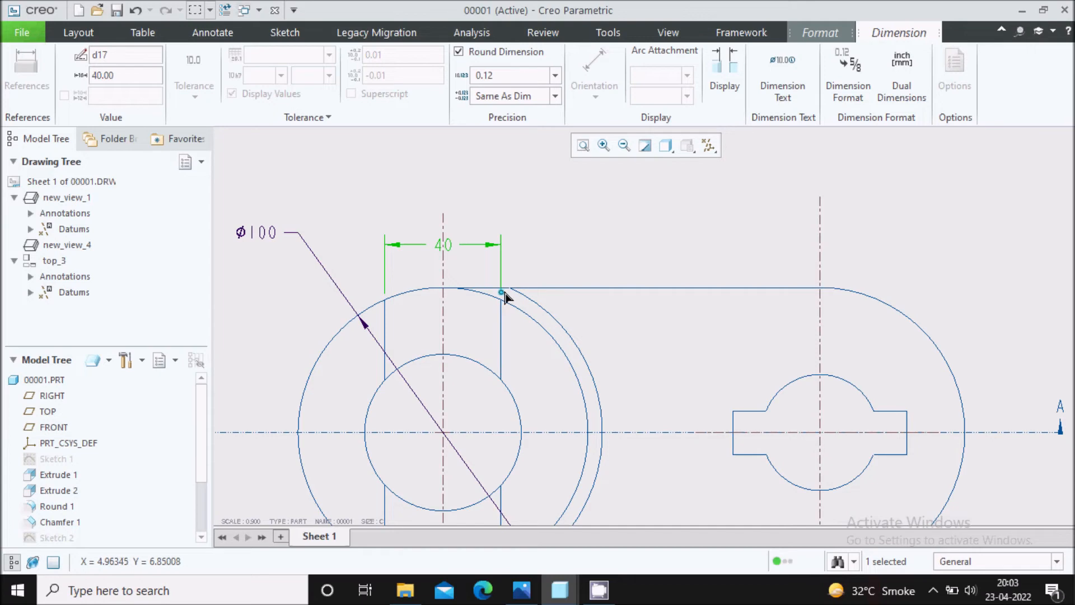
left_click(579, 216)
scroll(578, 211, "up", 2)
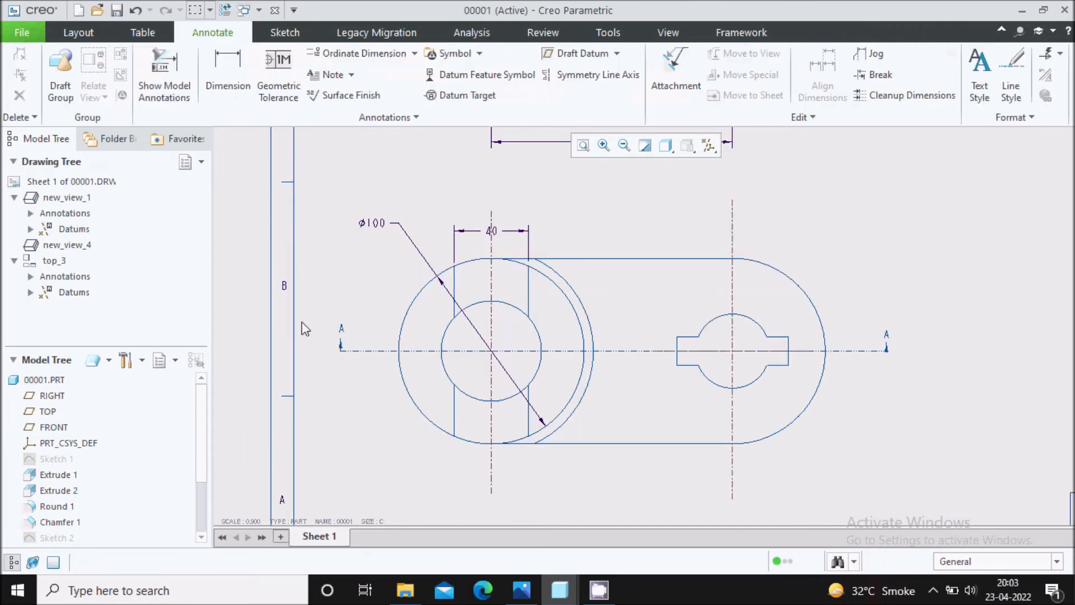
Move the 130 centre distance dimension from section view A-A to the top view, placing it below the part outline.
scroll(343, 332, "up", 2)
middle_click_drag(523, 252, 514, 343)
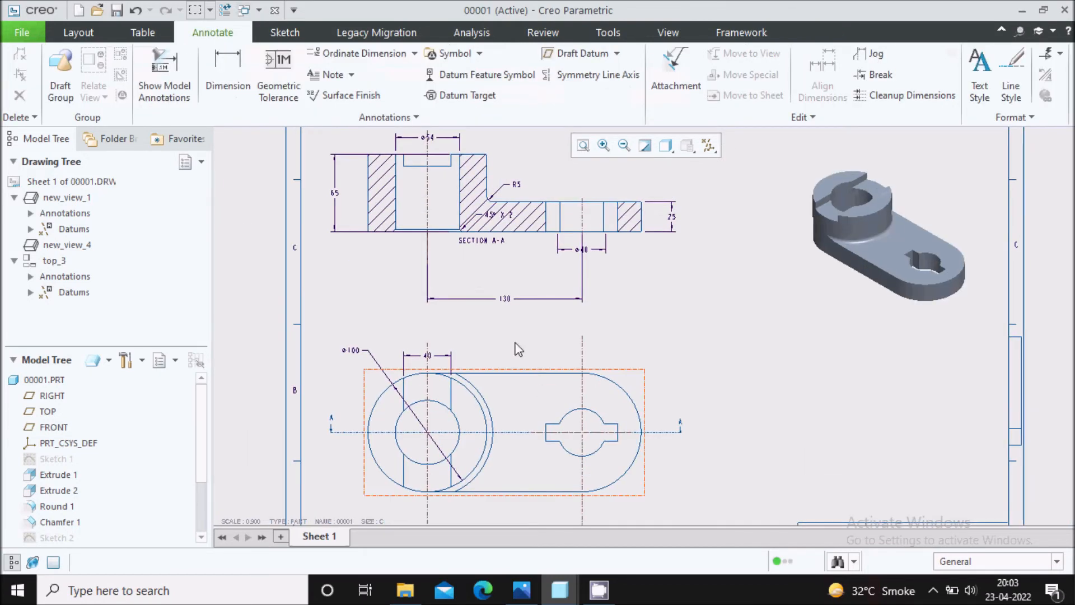
scroll(487, 266, "down", 2)
middle_click_drag(529, 293, 527, 313)
left_click(527, 345)
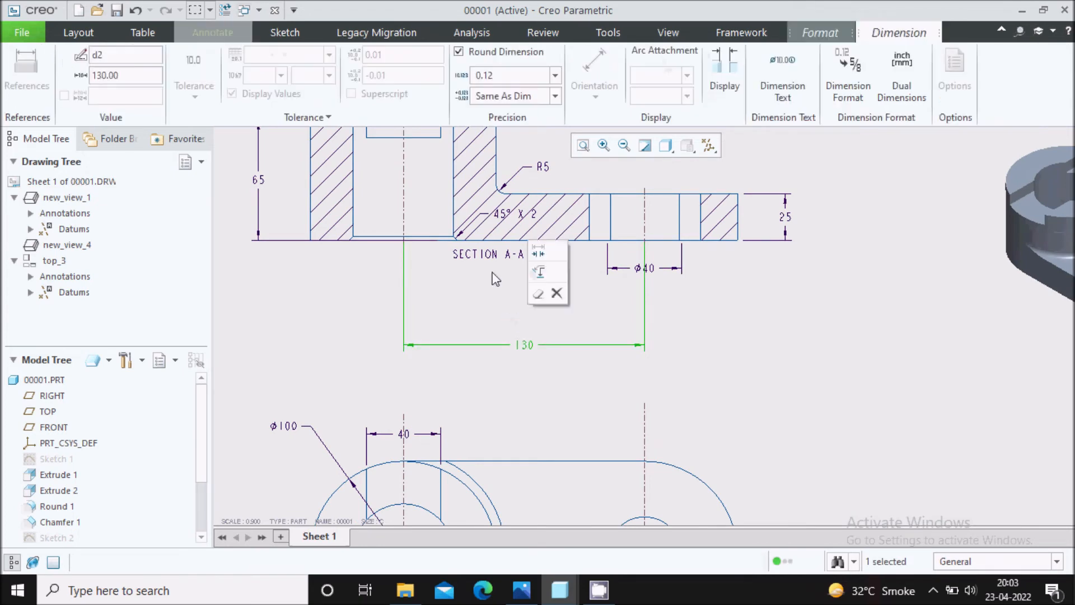
scroll(528, 391, "up", 2)
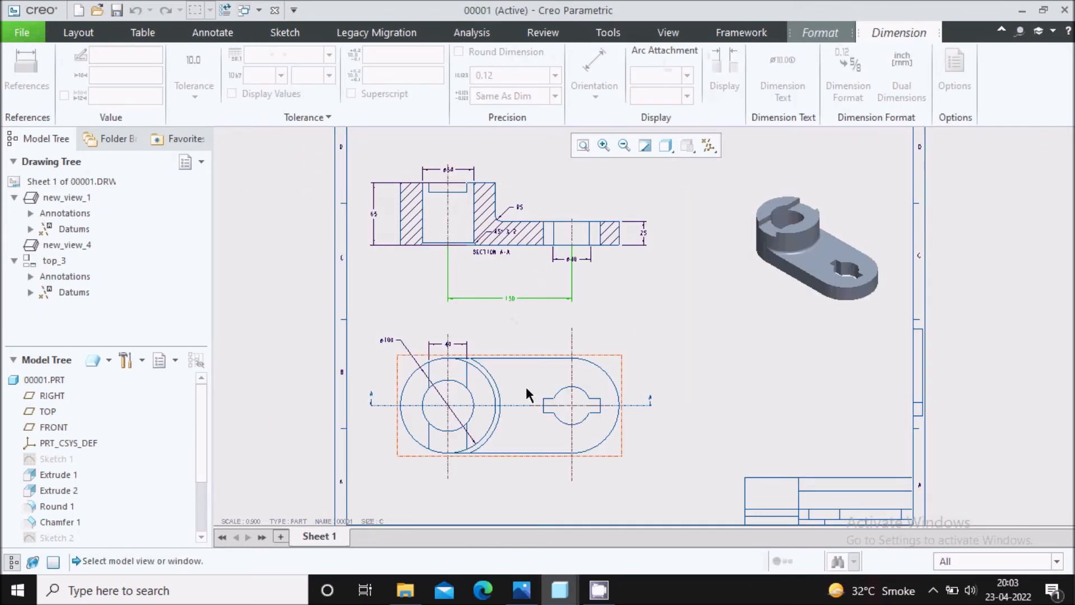
middle_click_drag(500, 480, 513, 372)
scroll(512, 372, "down", 3)
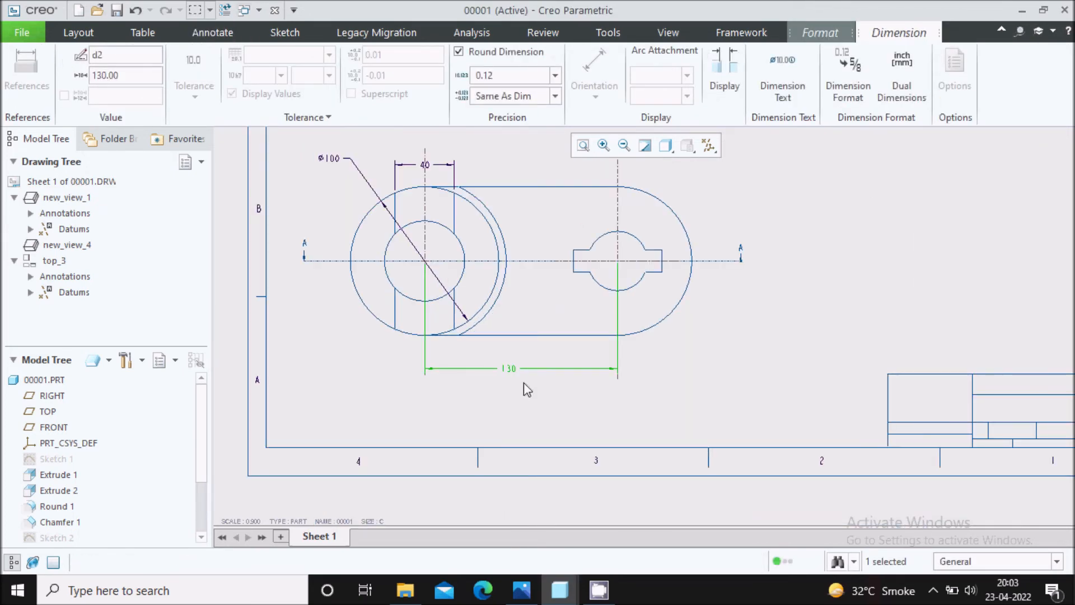
Shorten both witness lines of the 130 dimension to start just below the lower outline of the top view.
scroll(490, 363, "down", 1)
scroll(413, 364, "down", 2)
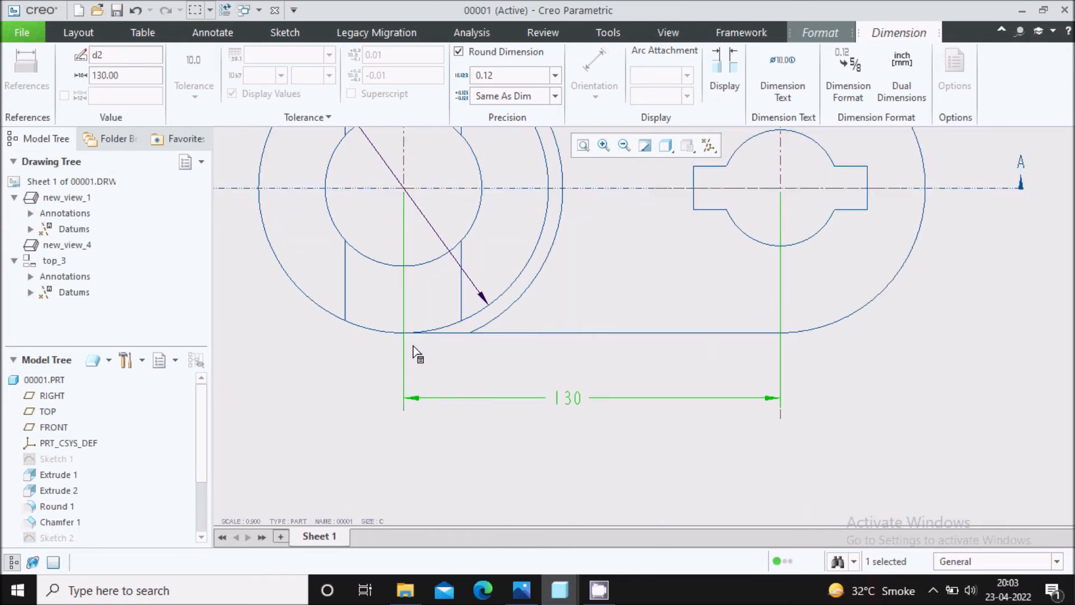
left_click_drag(403, 192, 413, 344)
left_click_drag(782, 194, 778, 355)
left_click(607, 418)
Delete the SECTION A-A label beneath the section view.
scroll(597, 421, "up", 3)
scroll(570, 432, "up", 2)
middle_click_drag(616, 264, 539, 382)
scroll(515, 285, "down", 4)
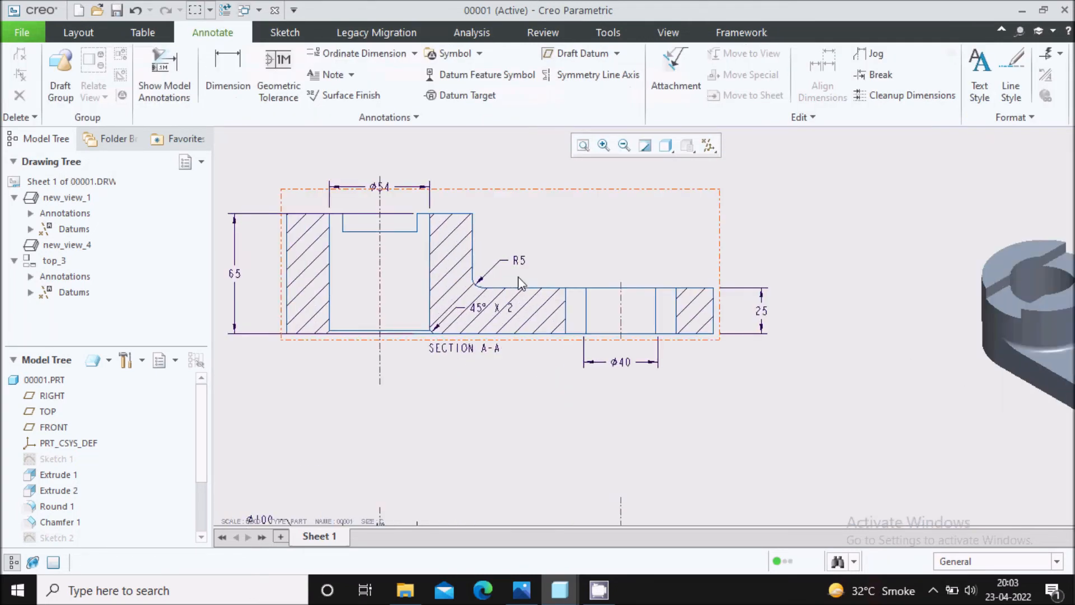
left_click(464, 360)
key("Delete")
Check in the Capture.PNG reference image where the 2×45° chamfer note attaches, and return to the Creo drawing.
scroll(593, 368, "up", 1)
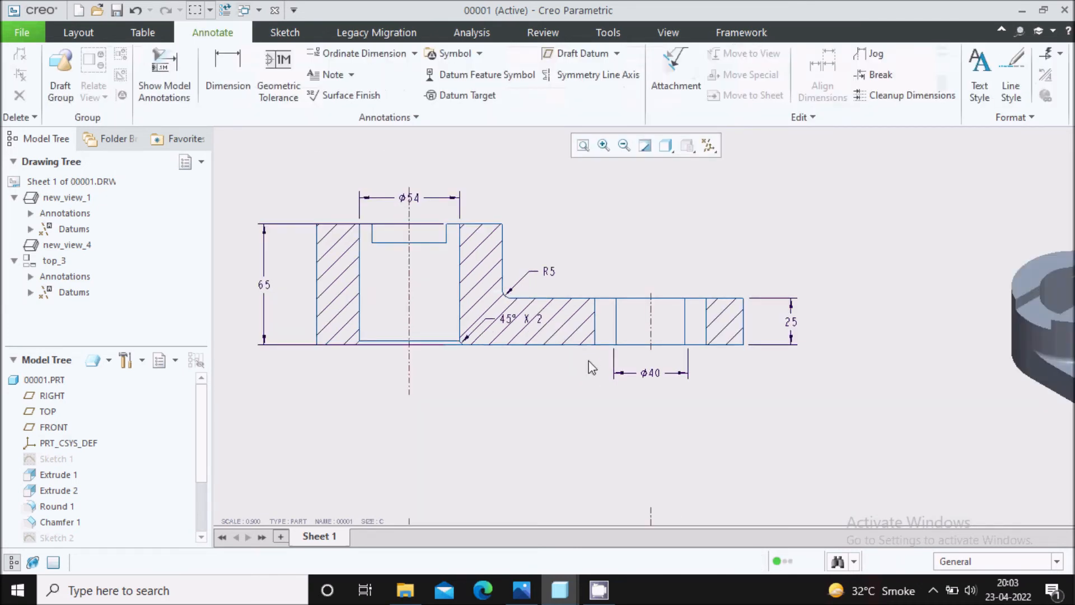
scroll(514, 370, "down", 1)
middle_click_drag(377, 364, 417, 348)
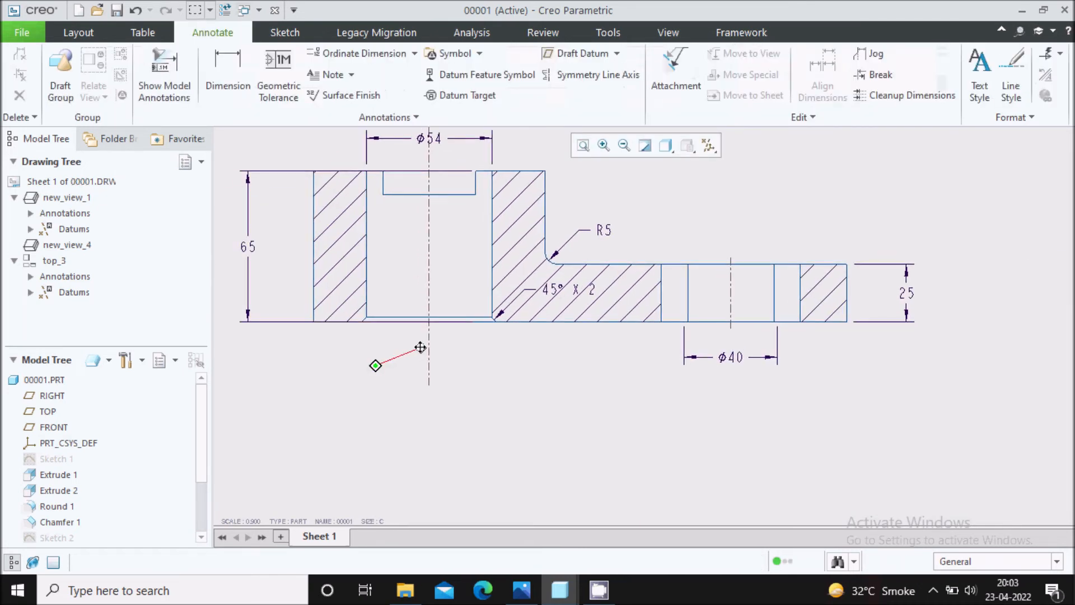
scroll(468, 331, "down", 1)
scroll(488, 529, "down", 1)
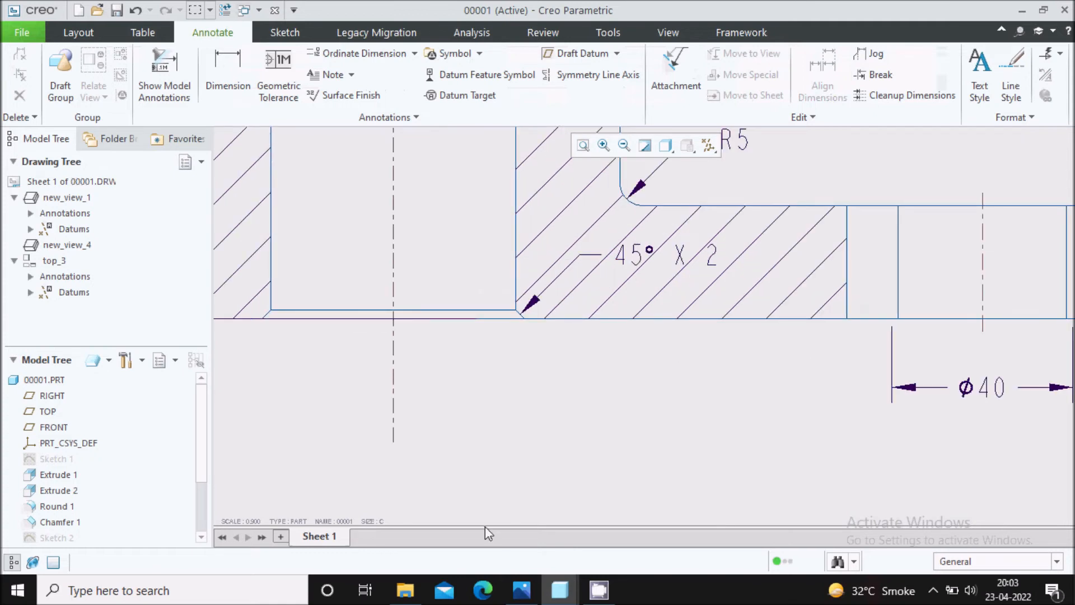
left_click(522, 589)
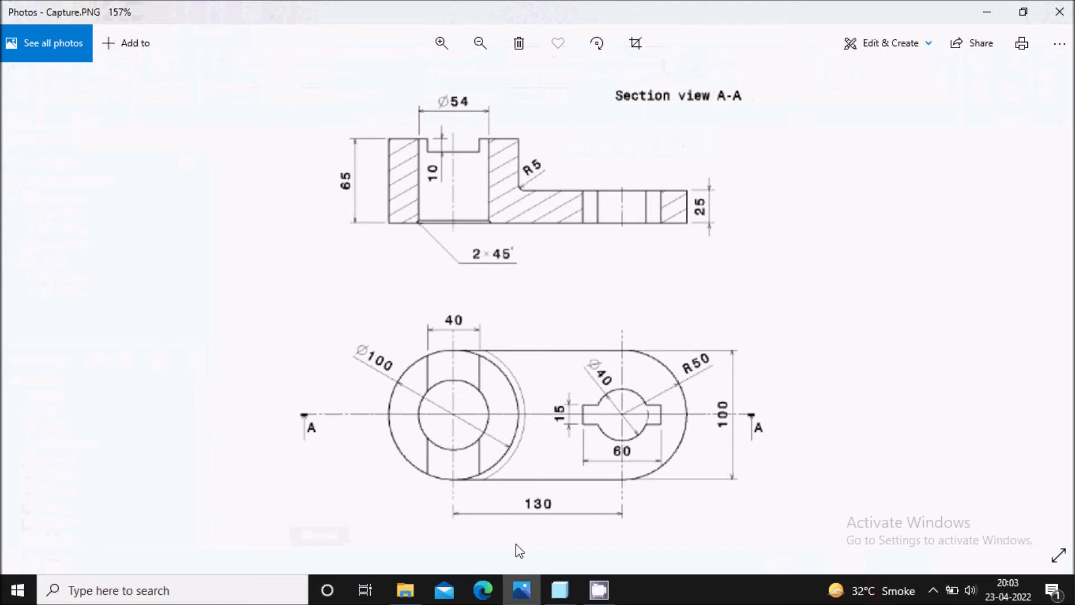
left_click(527, 591)
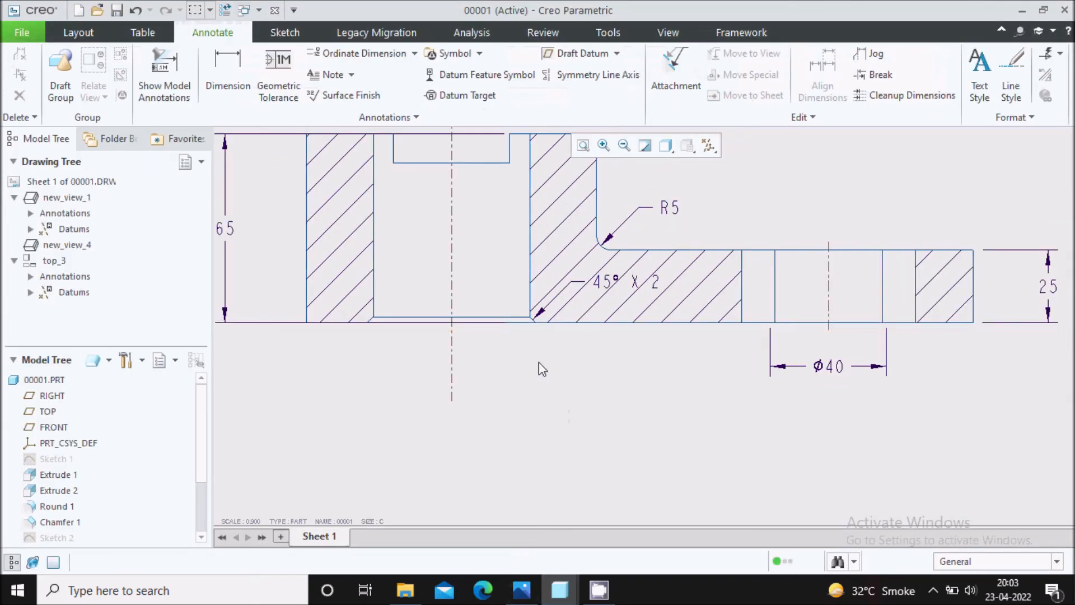
Reattach the 45° X 2 chamfer dimension in section view A-A to the chamfer on the opposite side of the Ø54 bore.
scroll(531, 325, "down", 2)
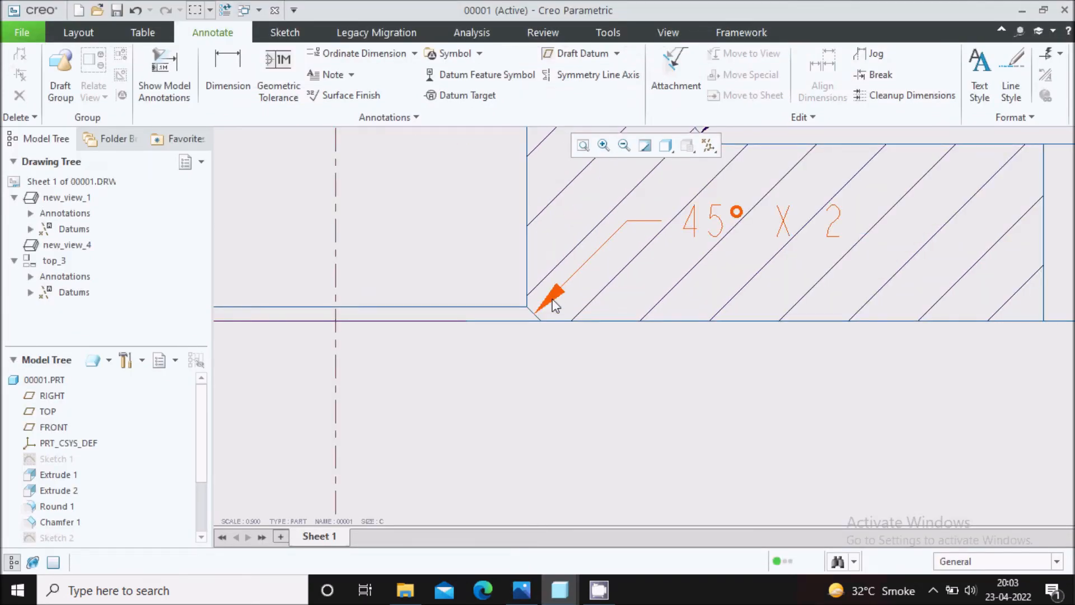
left_click(555, 305)
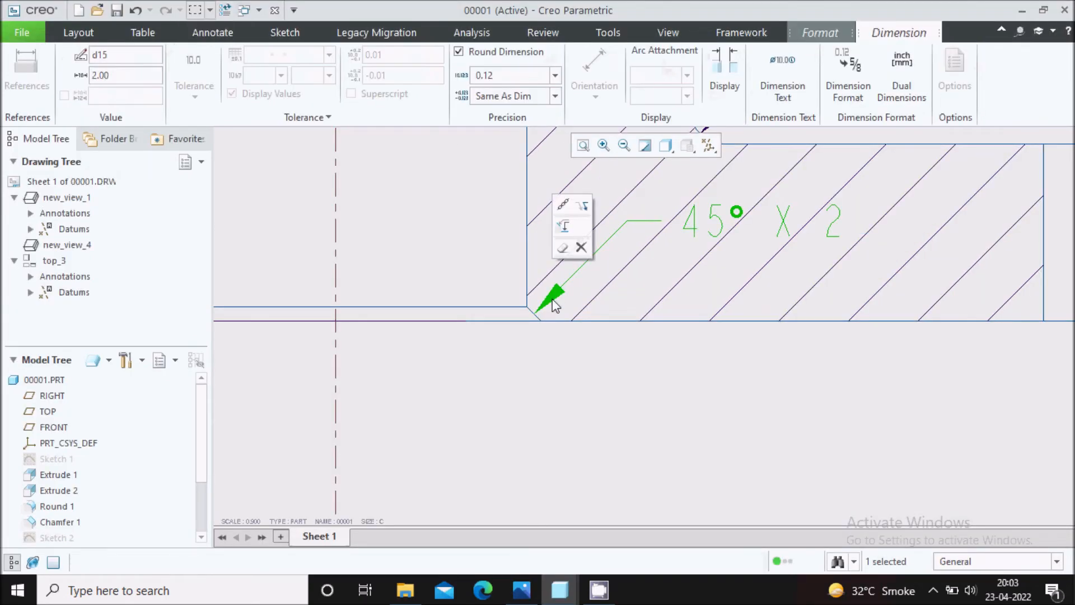
left_click(564, 206)
scroll(627, 314, "up", 2)
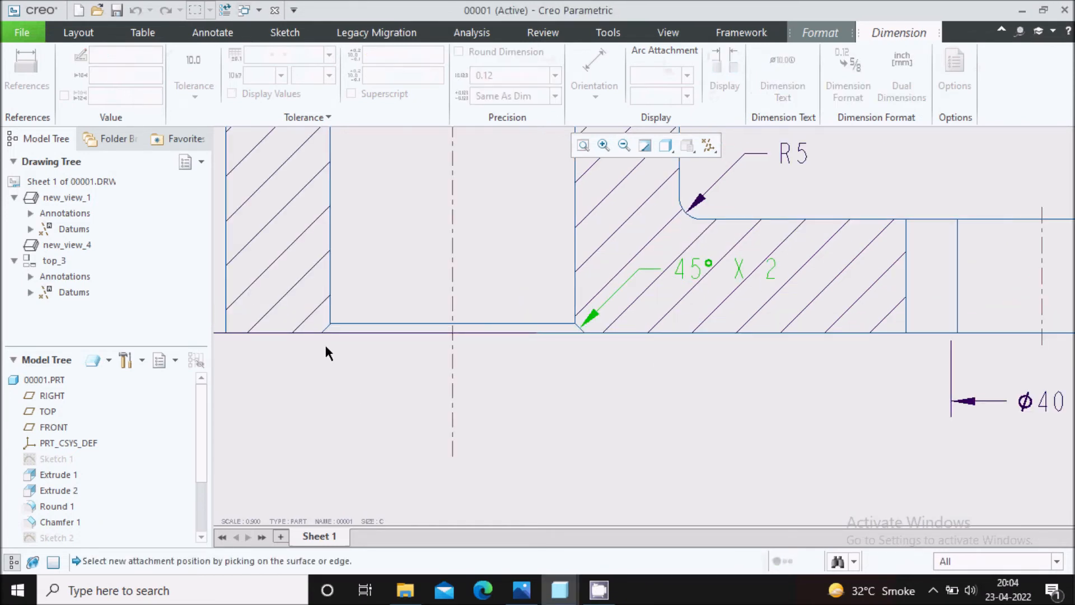
scroll(327, 331, "down", 3)
left_click(326, 304)
Place the 45° X 2 chamfer text below the section view, beside the lower end of the bore's centreline.
scroll(397, 298, "up", 4)
scroll(392, 299, "down", 2)
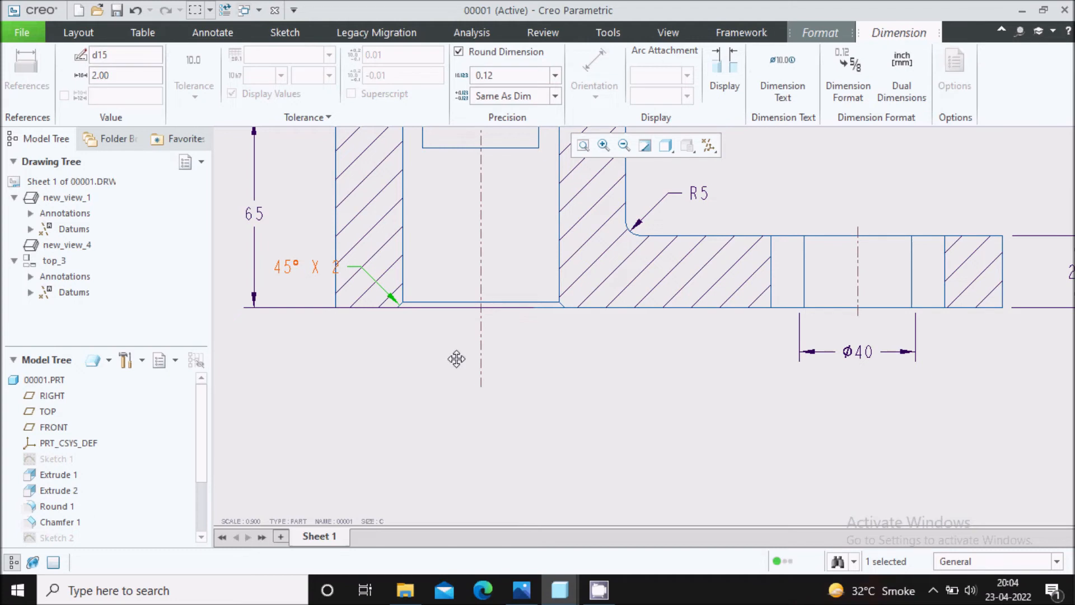
left_click_drag(450, 372, 420, 384)
scroll(419, 348, "down", 3)
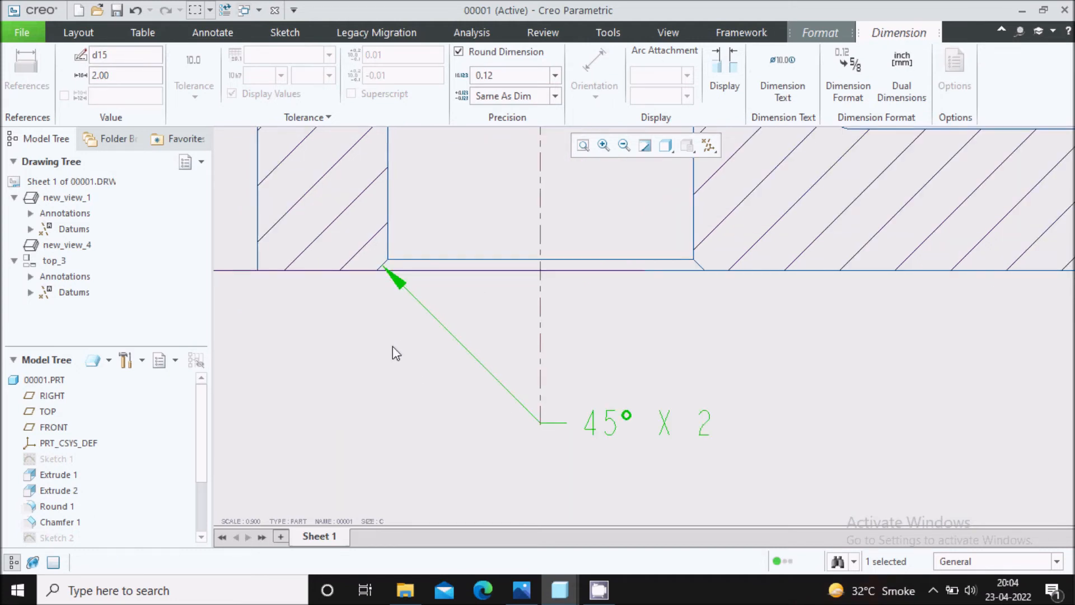
left_click(404, 351)
Examine the dimension layout in section view A-A and the top view for dimensions still in the wrong view.
scroll(405, 352, "up", 3)
scroll(556, 332, "up", 2)
scroll(556, 334, "up", 4)
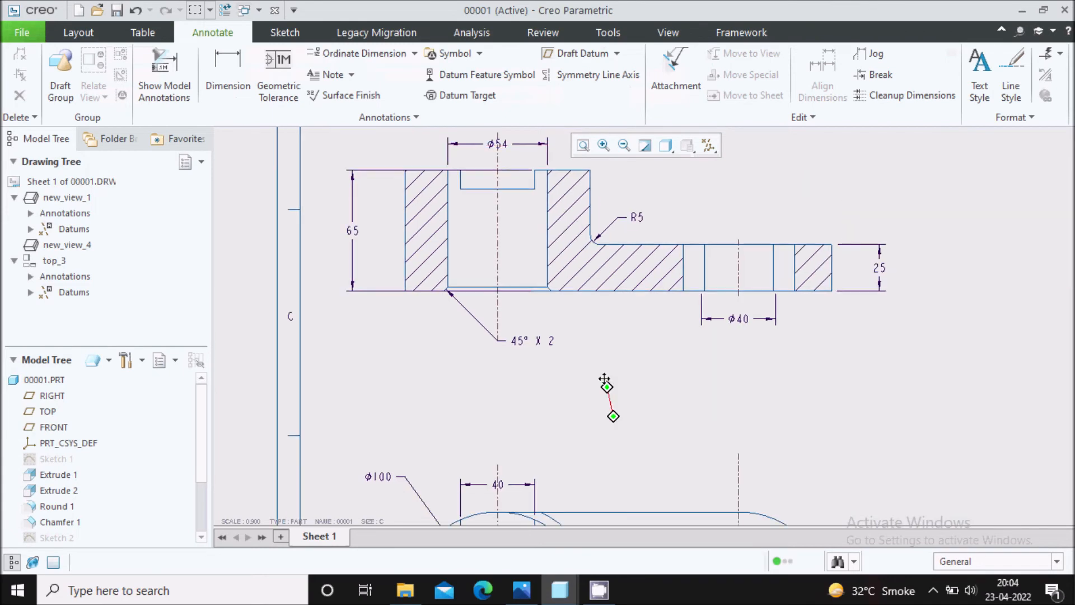
scroll(583, 278, "down", 2)
scroll(594, 361, "down", 4)
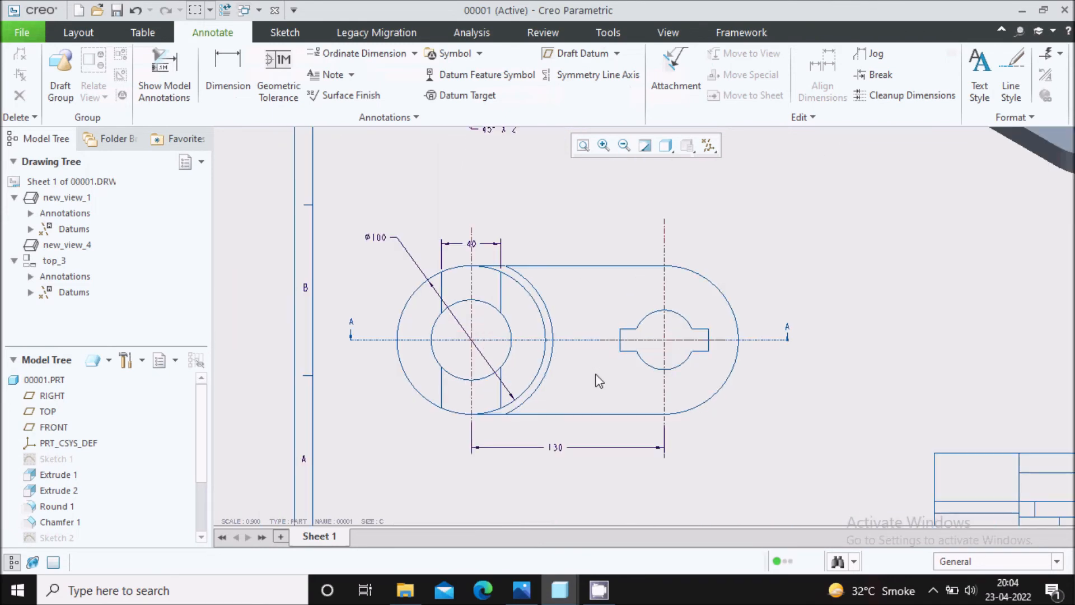
left_click(571, 384)
scroll(655, 280, "up", 1)
scroll(624, 268, "down", 3)
Move the Ø40 hole dimension from section view A-A to the top view.
left_click(630, 257)
scroll(576, 272, "up", 3)
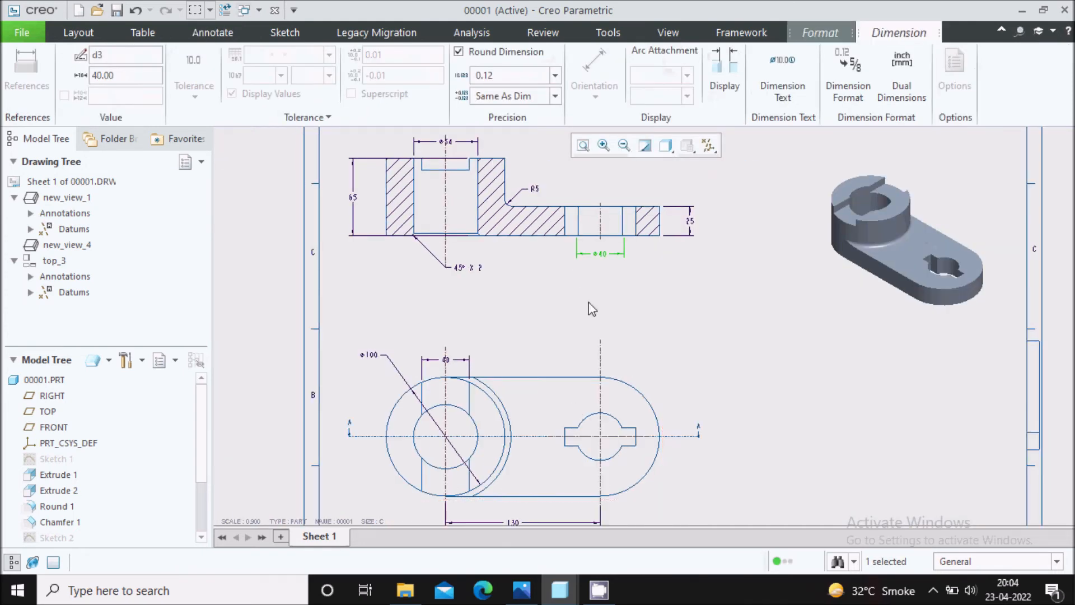
scroll(599, 256, "down", 3)
left_click(600, 281)
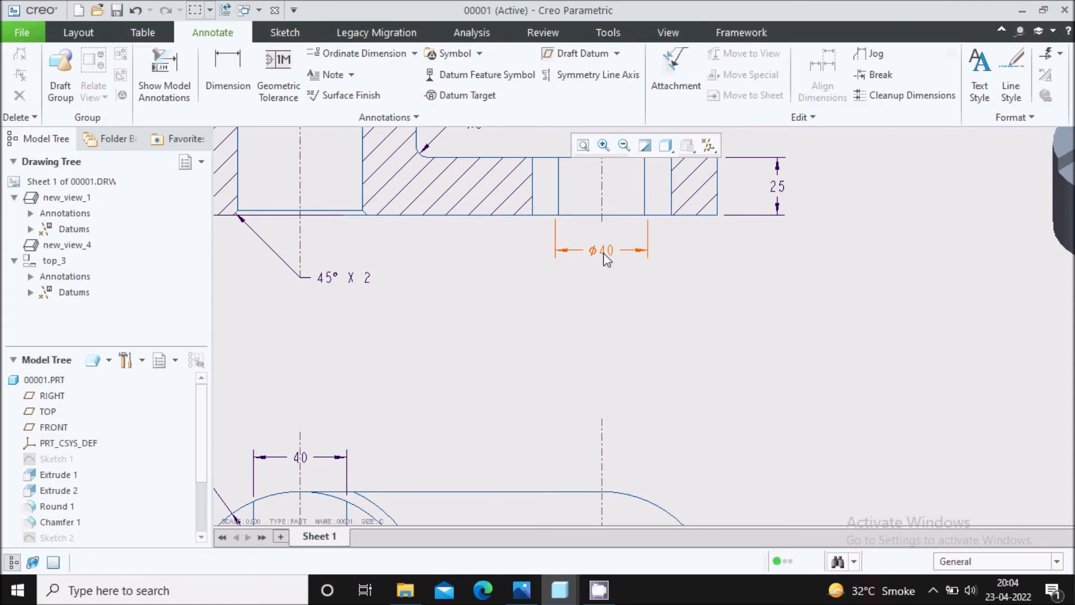
left_click(605, 251)
scroll(606, 194, "up", 3)
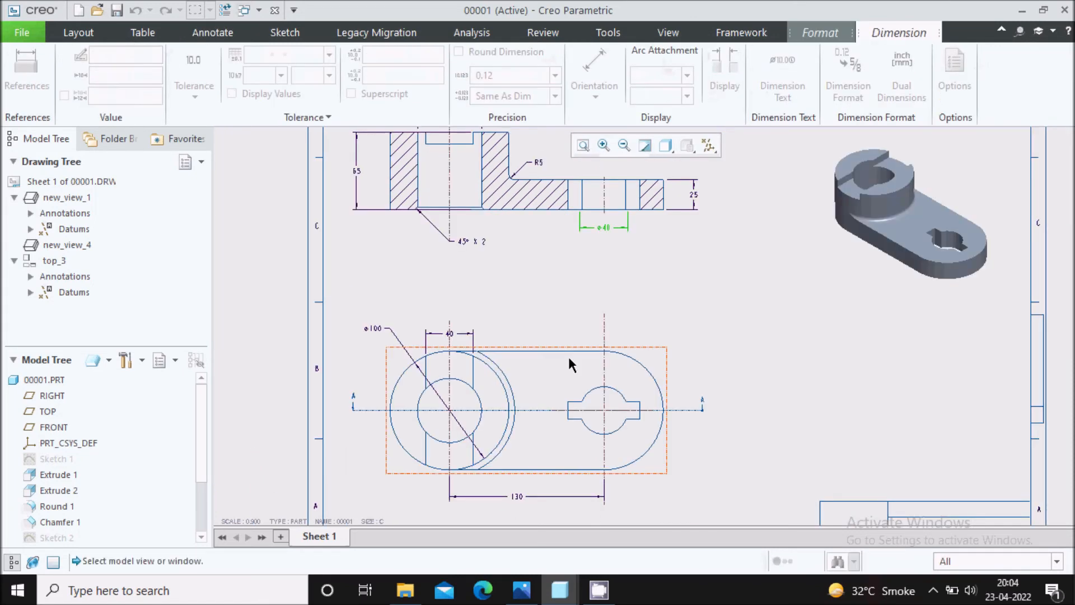
left_click(568, 359)
scroll(590, 411, "down", 2)
left_click(887, 253)
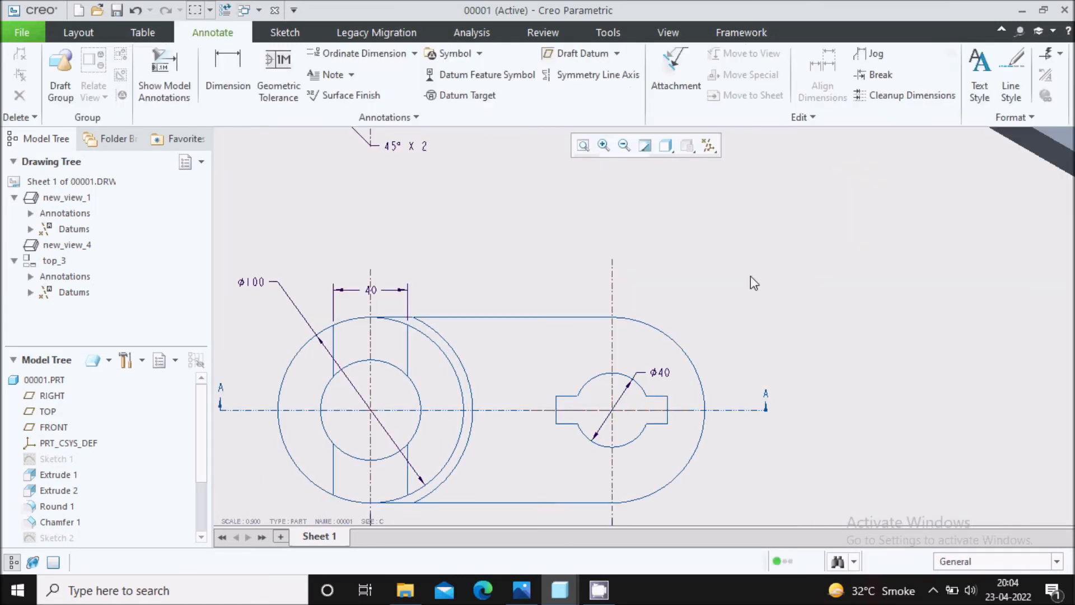
Show the model annotations of the top view and select the 15 keyway width dimension for display.
scroll(728, 292, "up", 3)
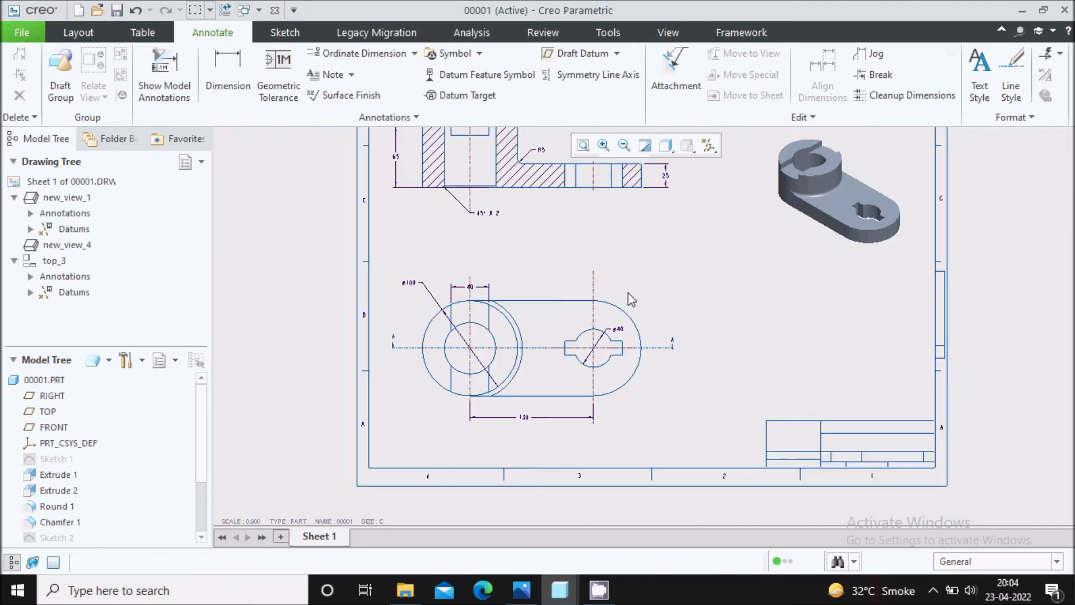
left_click(536, 374)
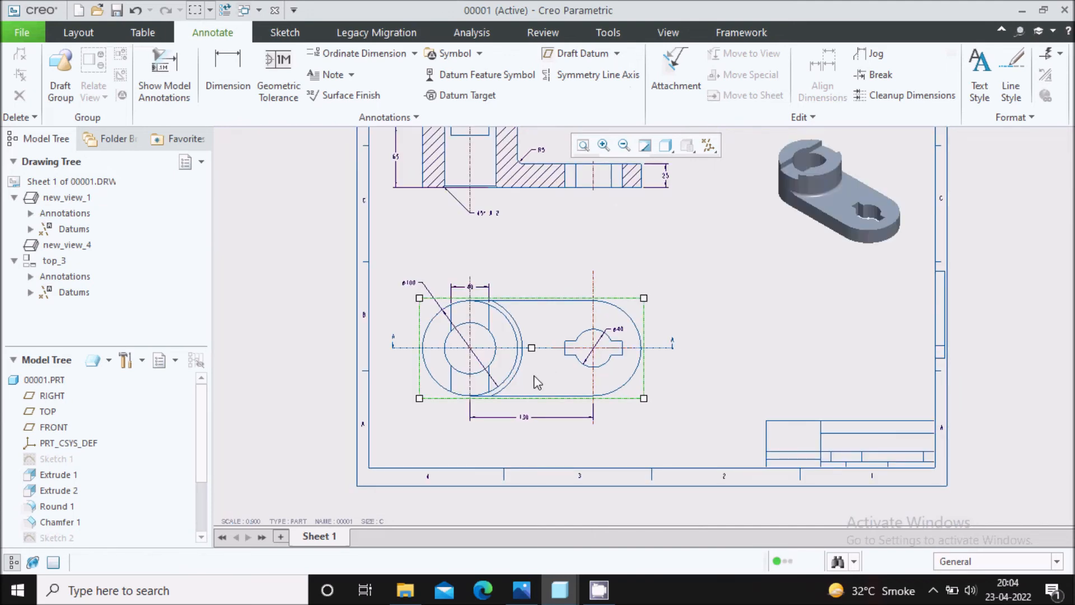
left_click(164, 73)
scroll(499, 424, "down", 3)
scroll(747, 266, "up", 2)
scroll(747, 267, "down", 5)
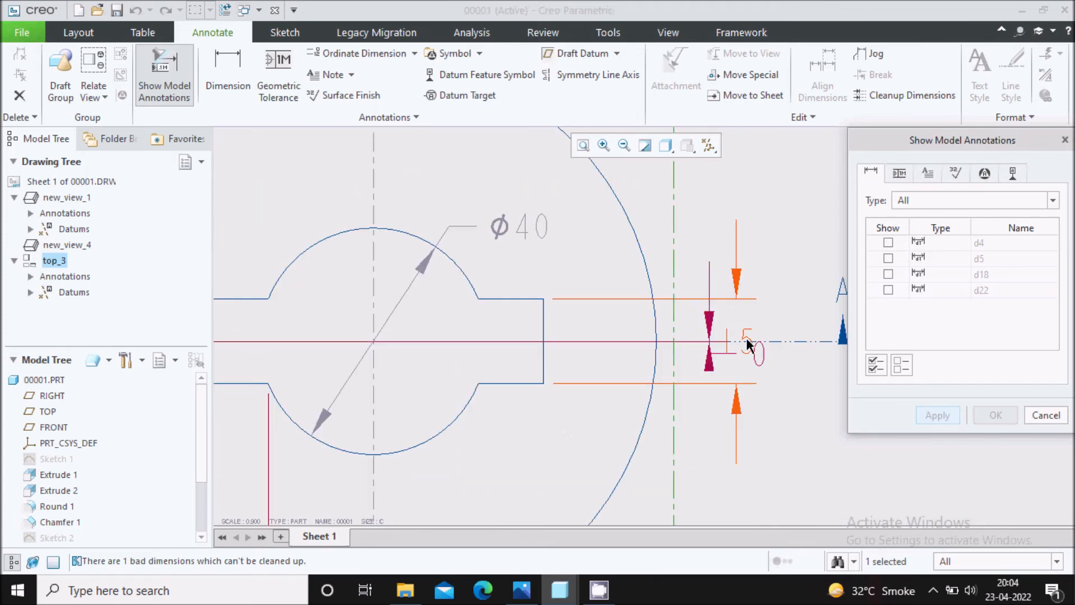
scroll(748, 339, "down", 2)
left_click(717, 347)
Review the remaining suggested dimensions, apply only the selected 15 dimension, and close Show Model Annotations.
scroll(765, 326, "up", 3)
scroll(764, 319, "up", 4)
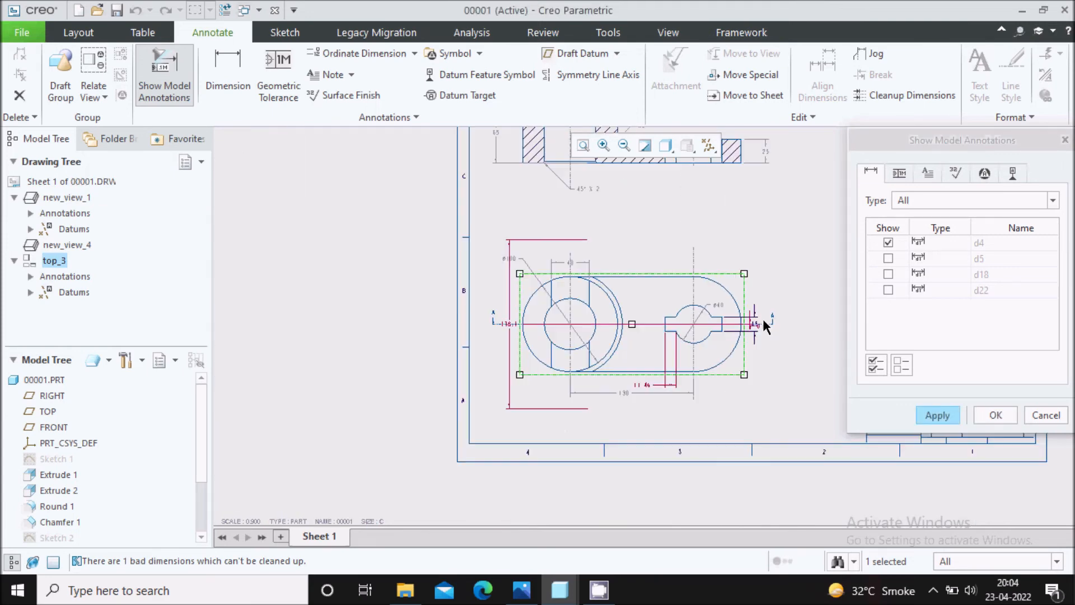
scroll(755, 325, "down", 1)
scroll(351, 320, "down", 5)
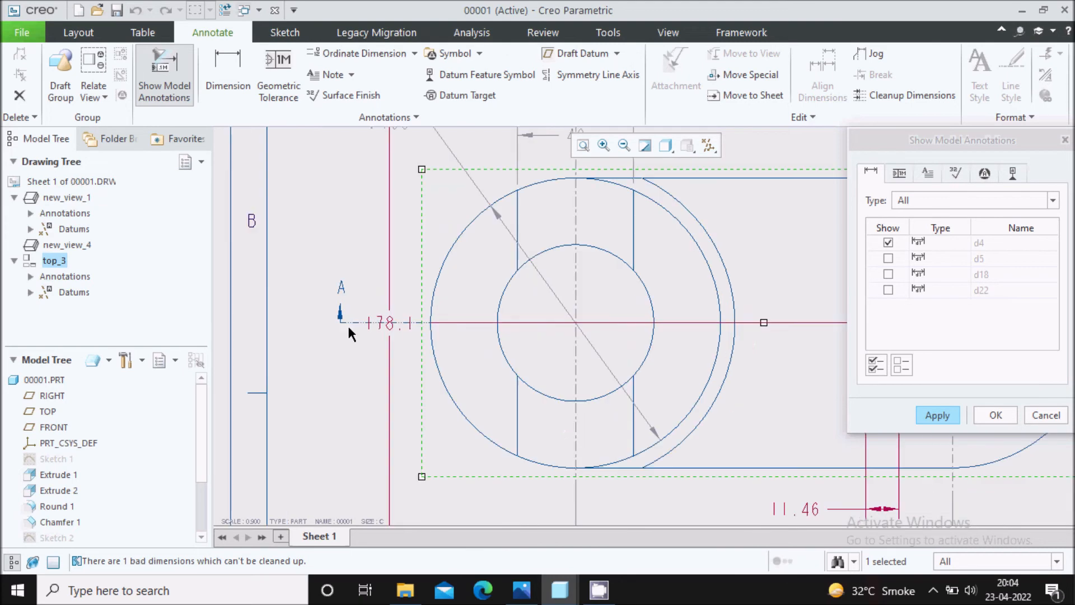
scroll(343, 342, "up", 4)
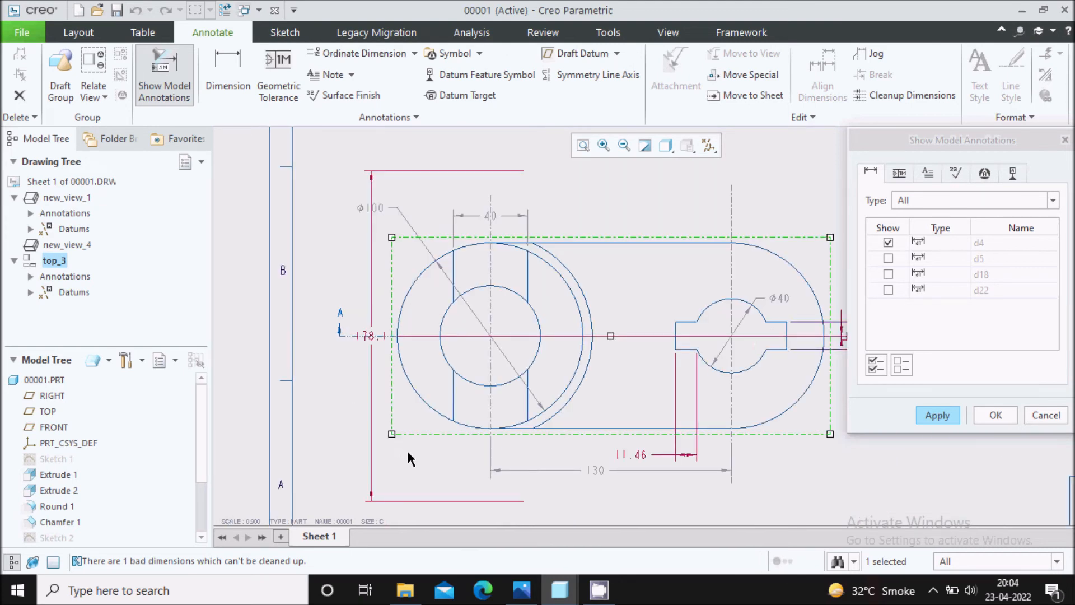
scroll(396, 387, "up", 1)
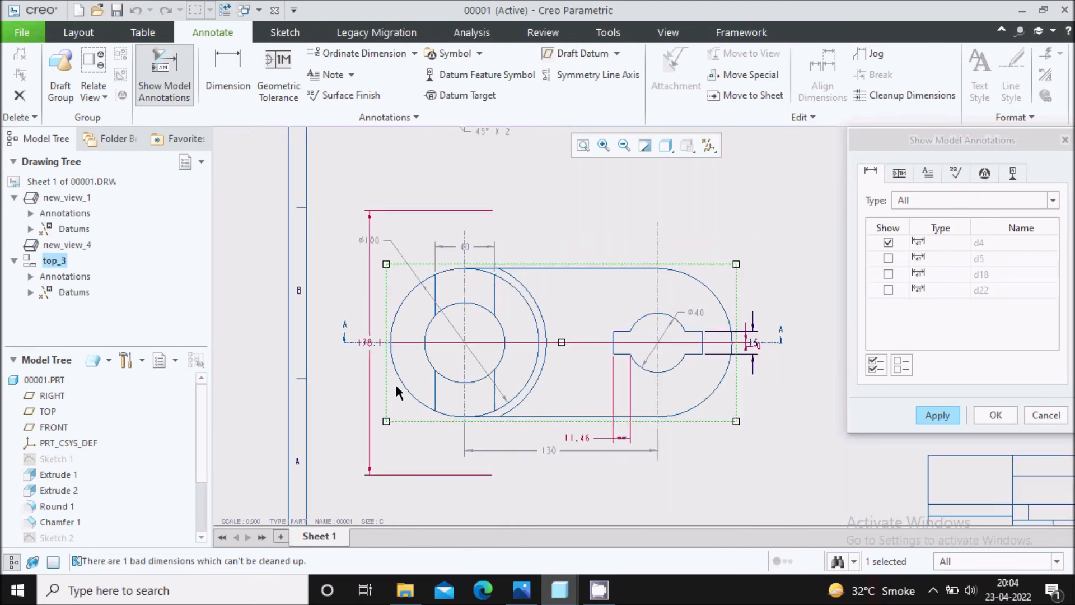
left_click(923, 422)
left_click(1045, 415)
Compare the top view's dimensions with the Capture.PNG reference image and return to the Creo drawing.
scroll(748, 356, "down", 2)
scroll(796, 342, "up", 2)
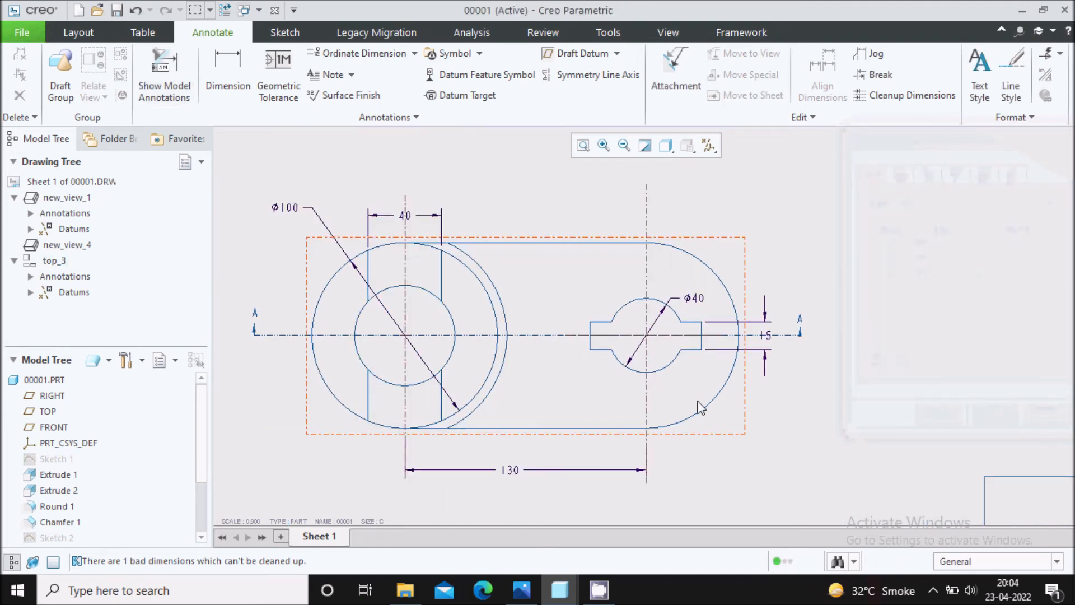
scroll(652, 319, "up", 2)
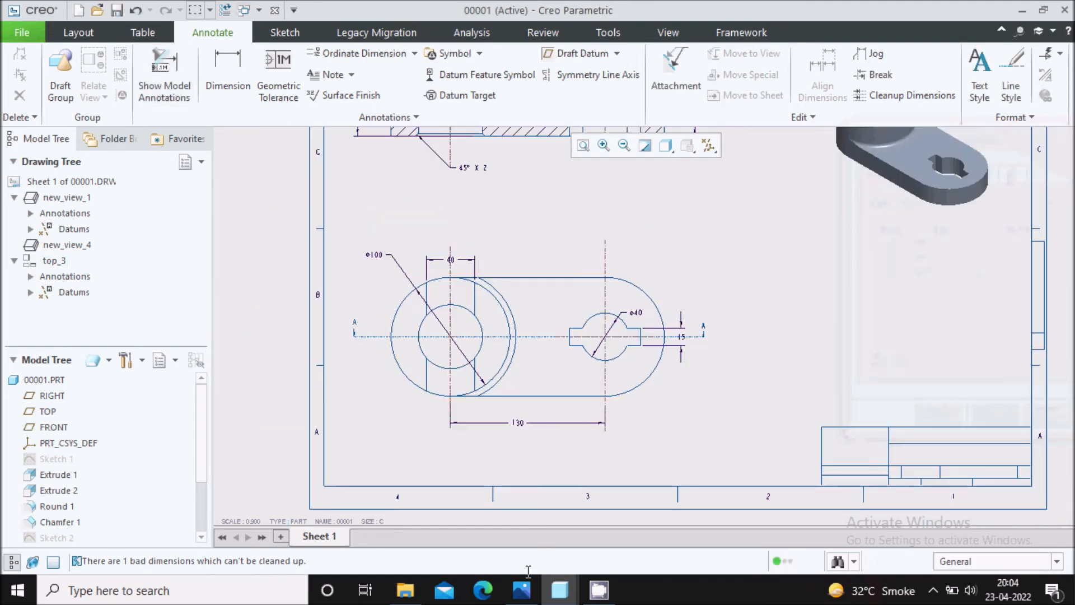
left_click(521, 590)
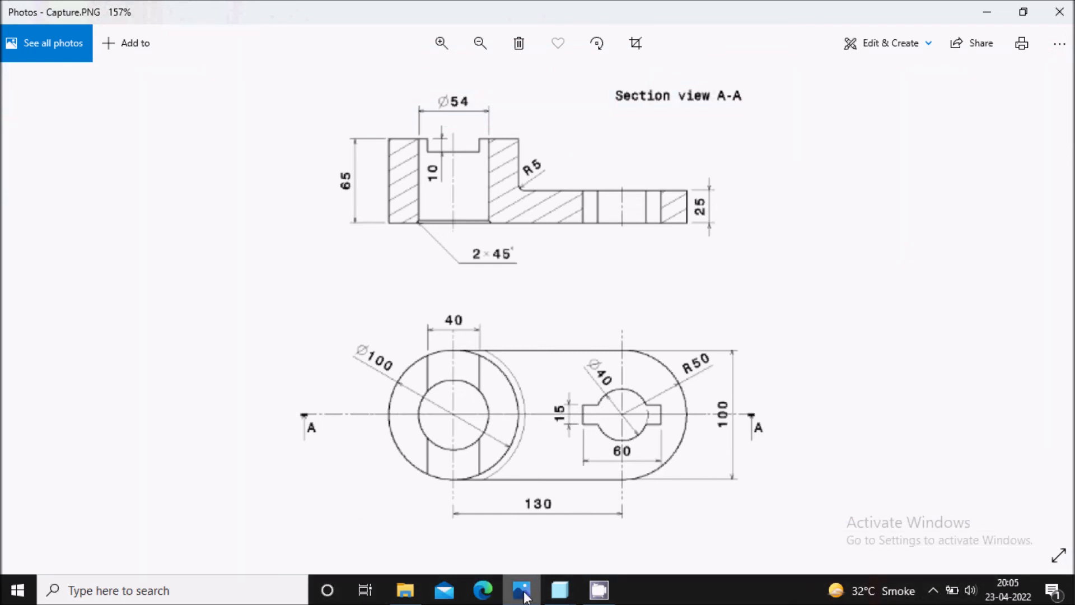
left_click(560, 589)
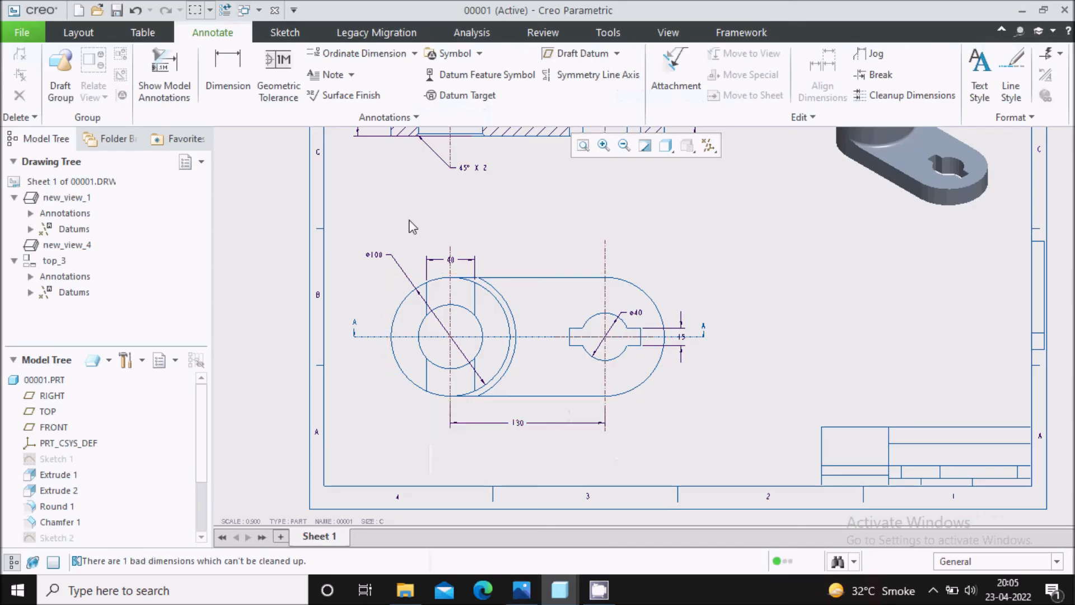
Add a radius dimension to the top view's large right-end arc, placing it outside the upper right of the outline.
left_click(228, 91)
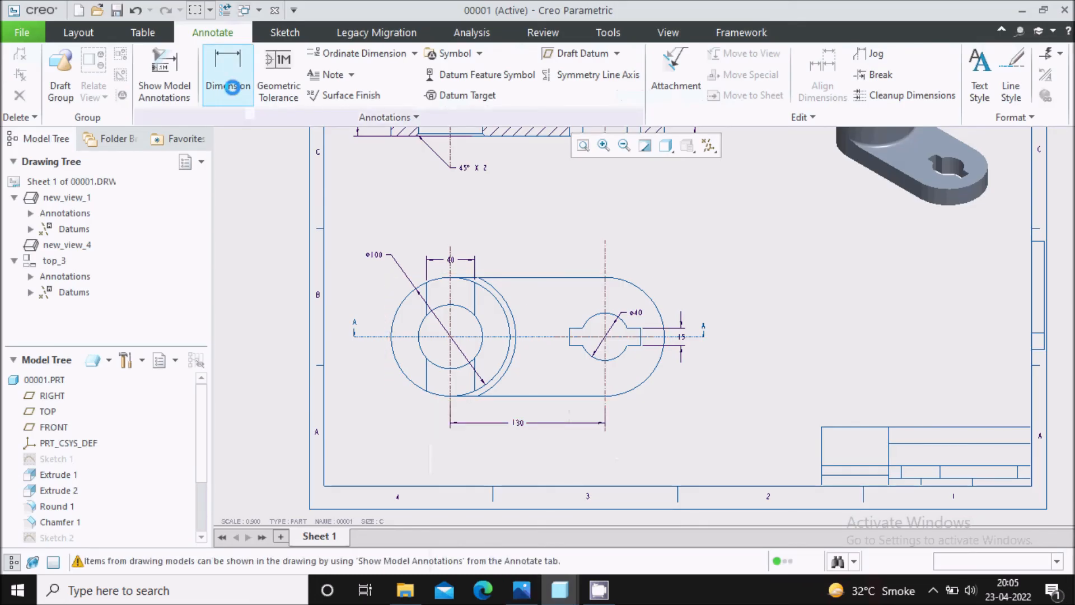
scroll(656, 302, "up", 2)
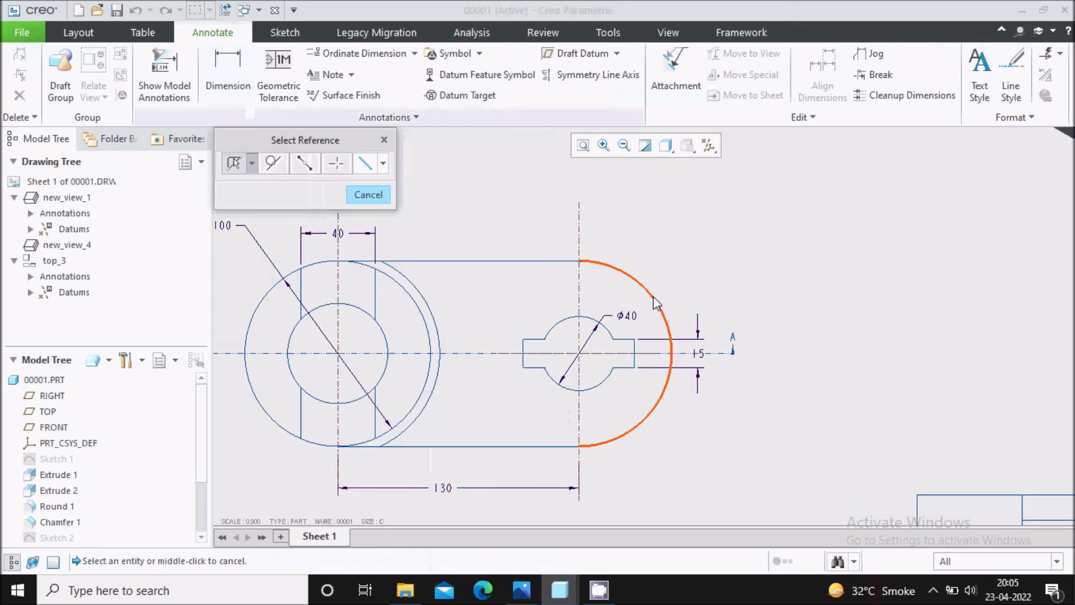
left_click(657, 302)
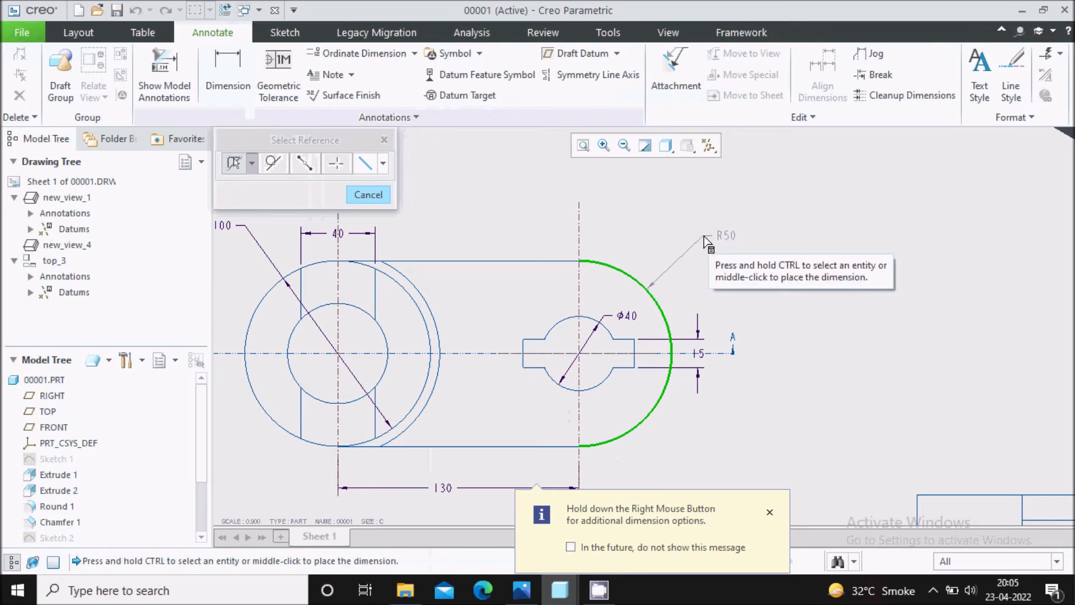
middle_click(722, 241)
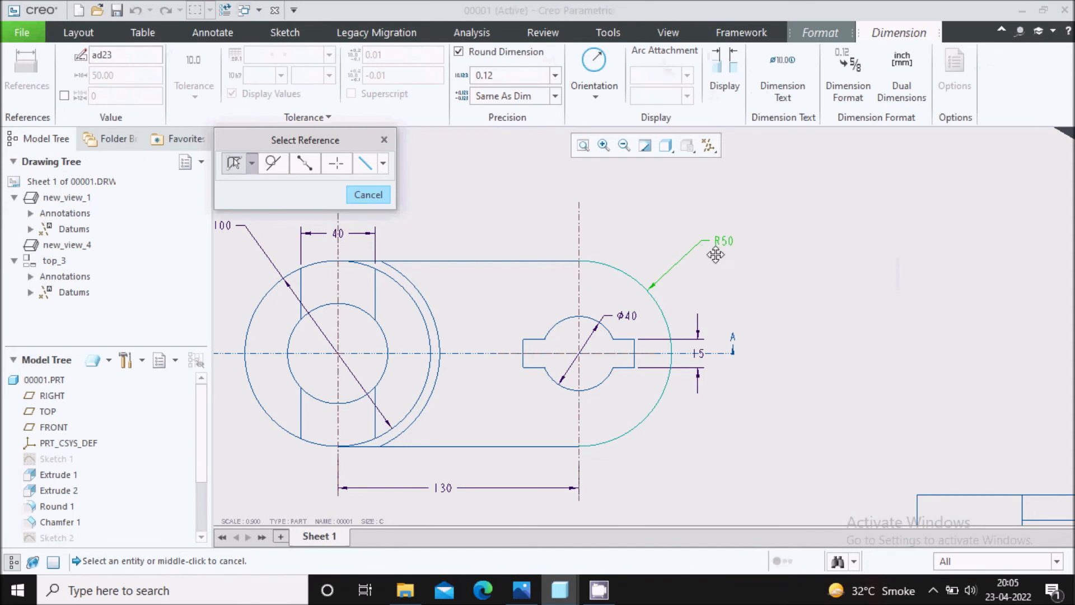
left_click(756, 278)
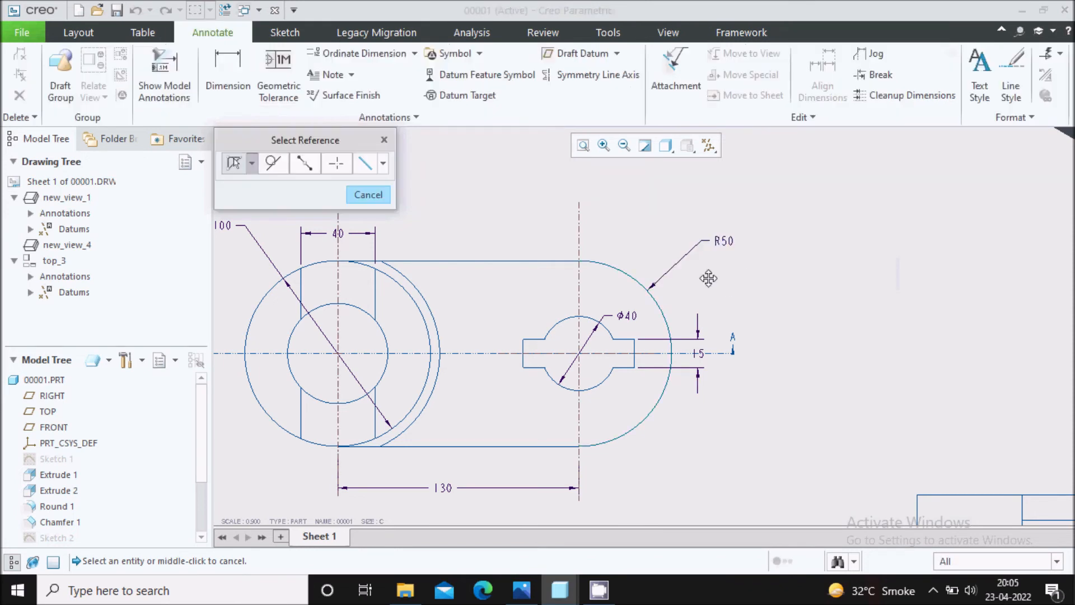
scroll(642, 255, "up", 1)
left_click(384, 140)
scroll(672, 293, "down", 2)
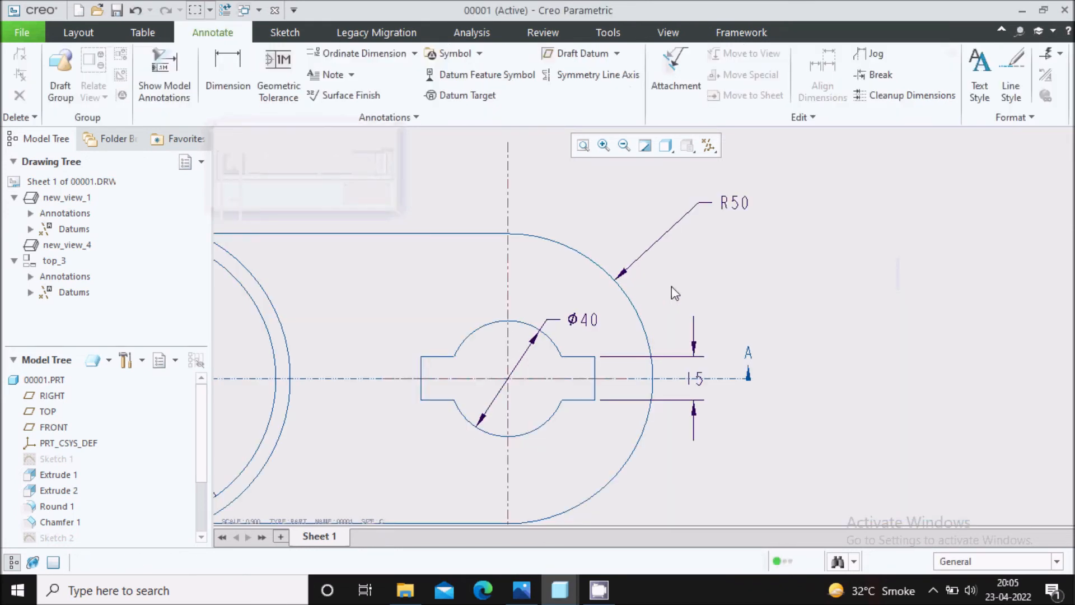
Dimension the keyway's overall length between its two end edges in the top view, placing it below the Ø40 hole.
scroll(602, 448, "up", 1)
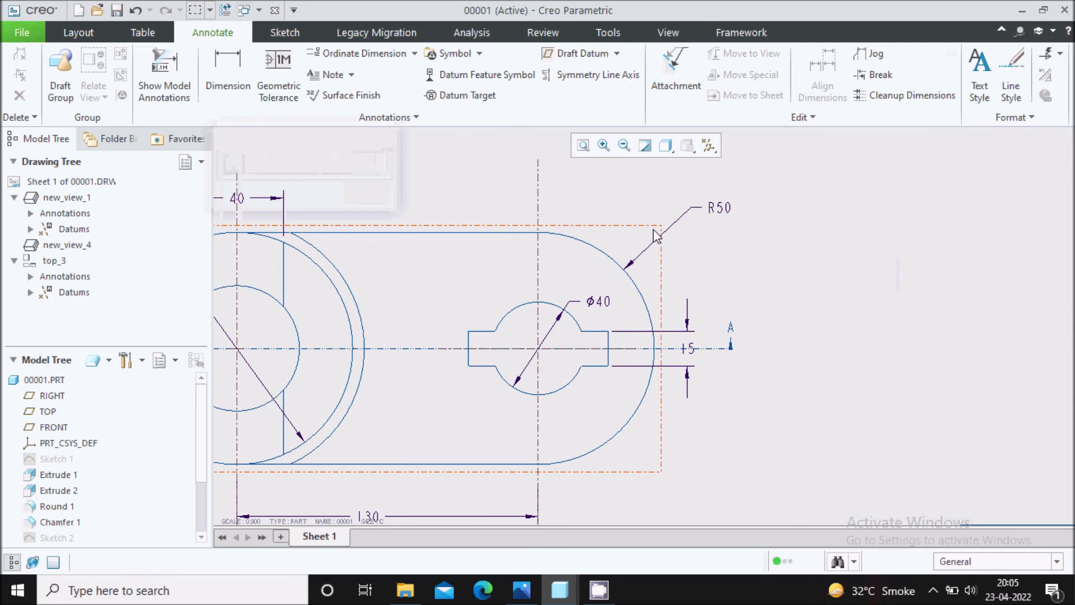
left_click(228, 78)
scroll(505, 406, "down", 1)
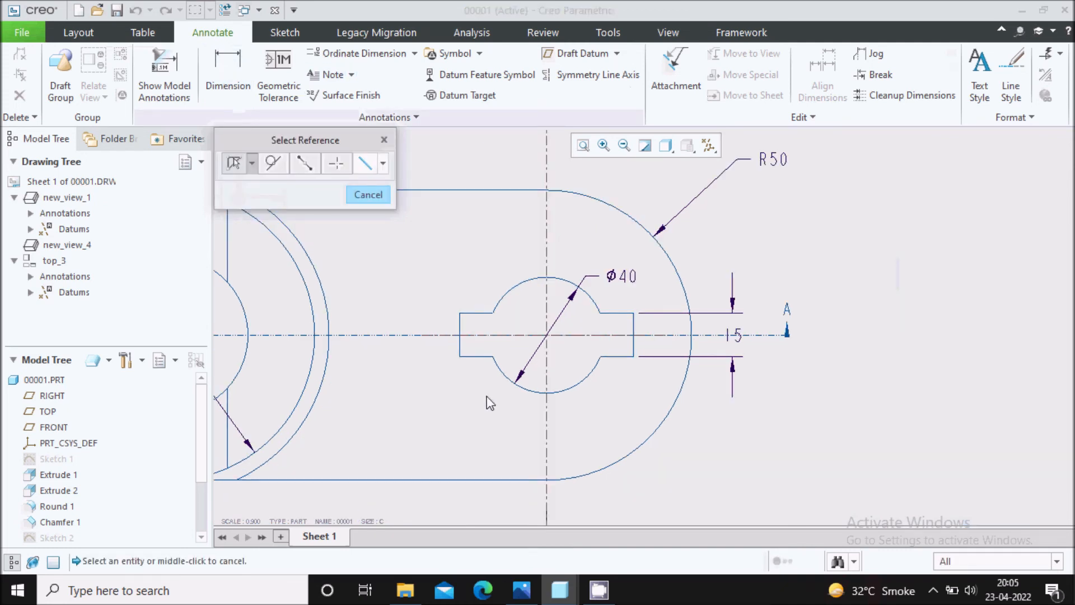
left_click(461, 352)
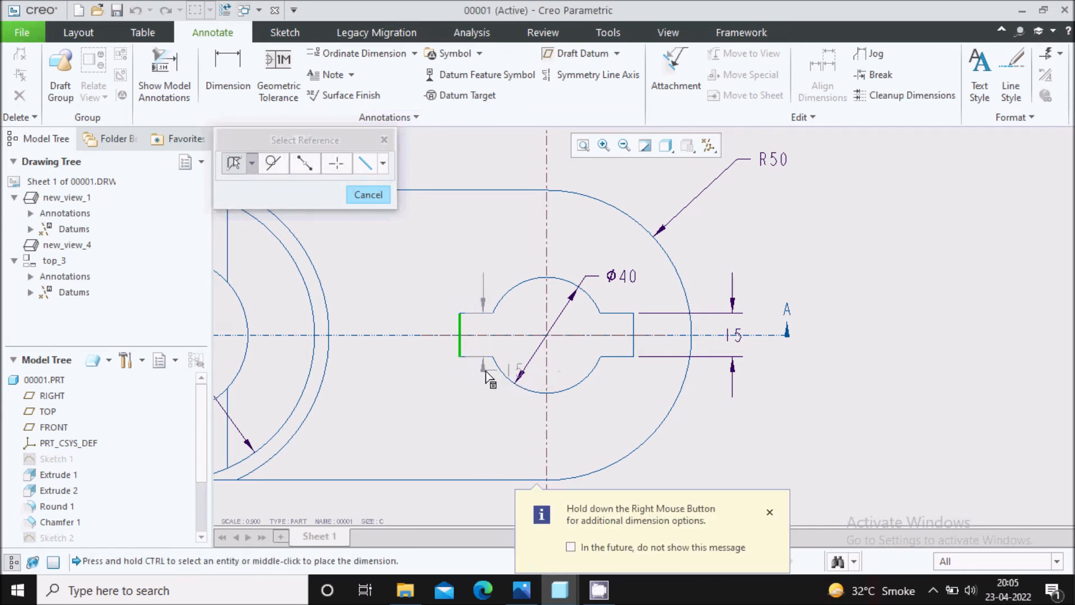
left_click(633, 348, "ctrl")
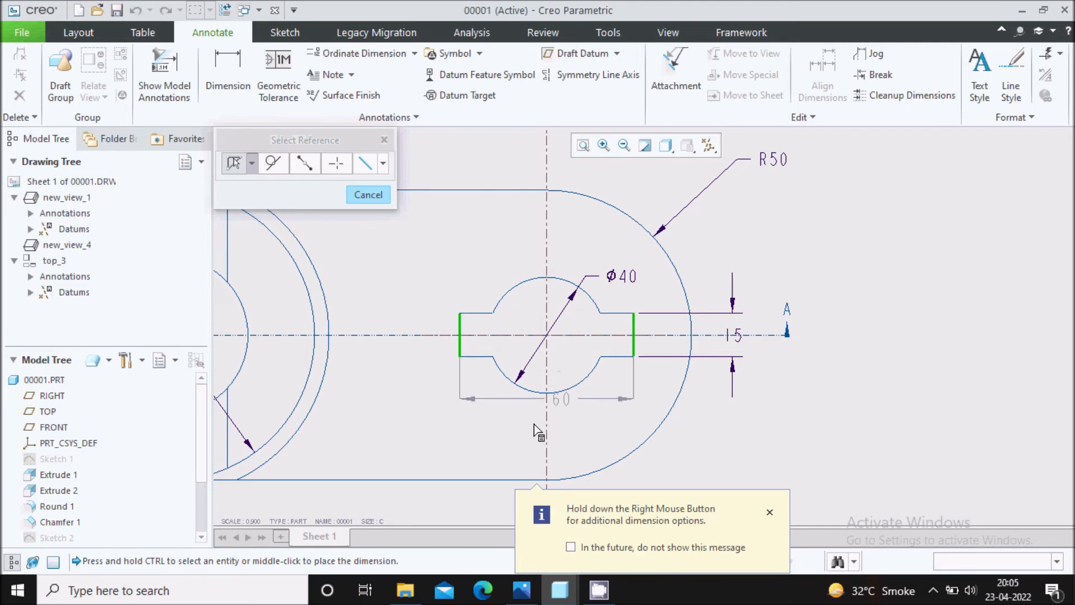
middle_click(535, 425)
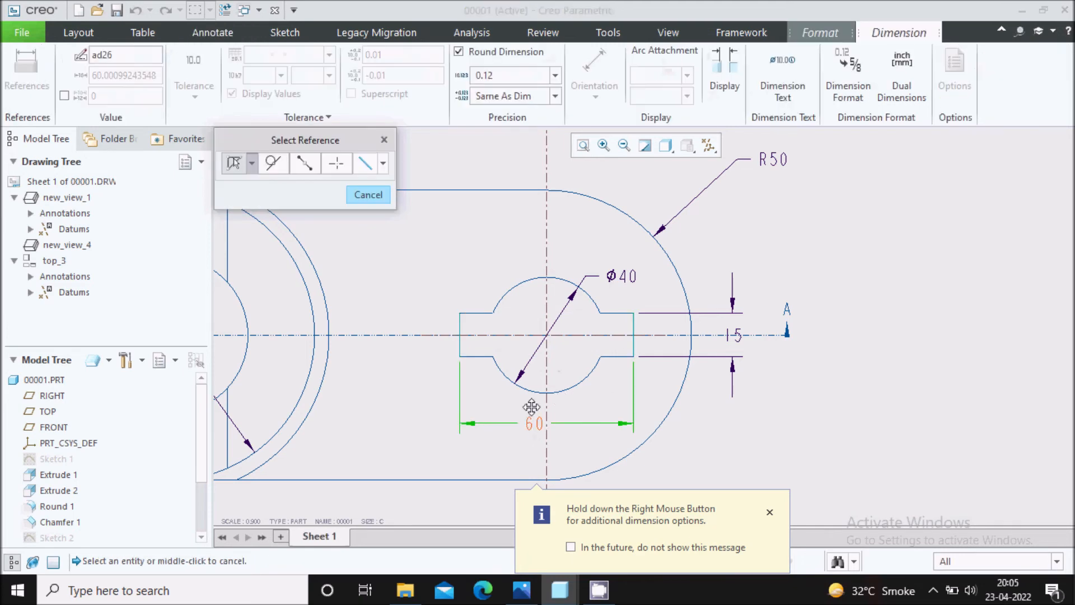
scroll(532, 412, "down", 1)
left_click(776, 438)
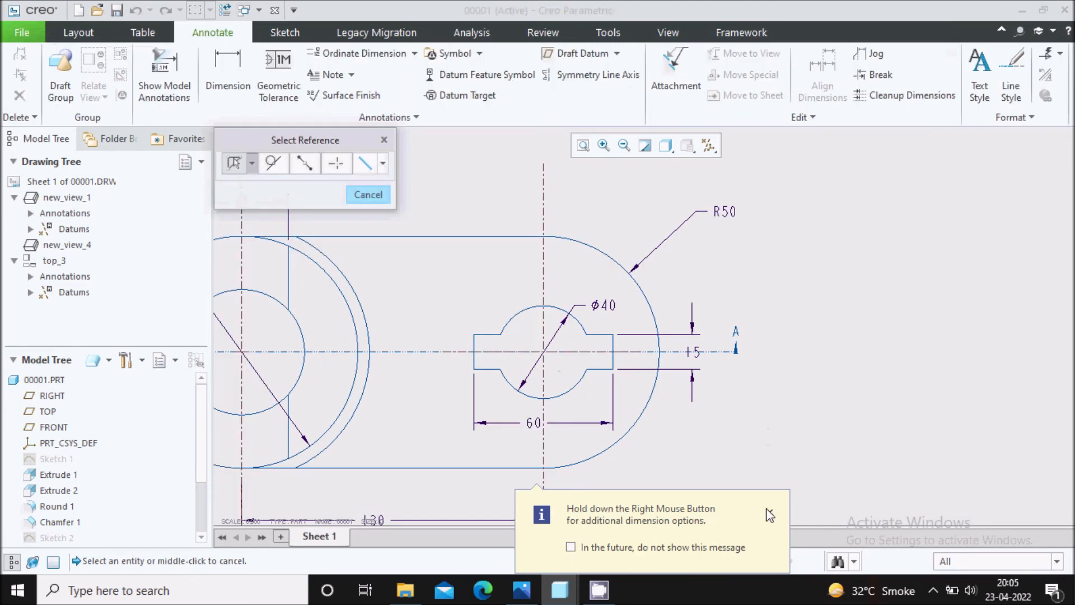
Dimension the link's overall width between its two straight edges in the top view, placing it beyond the rounded right end.
scroll(616, 308, "down", 1)
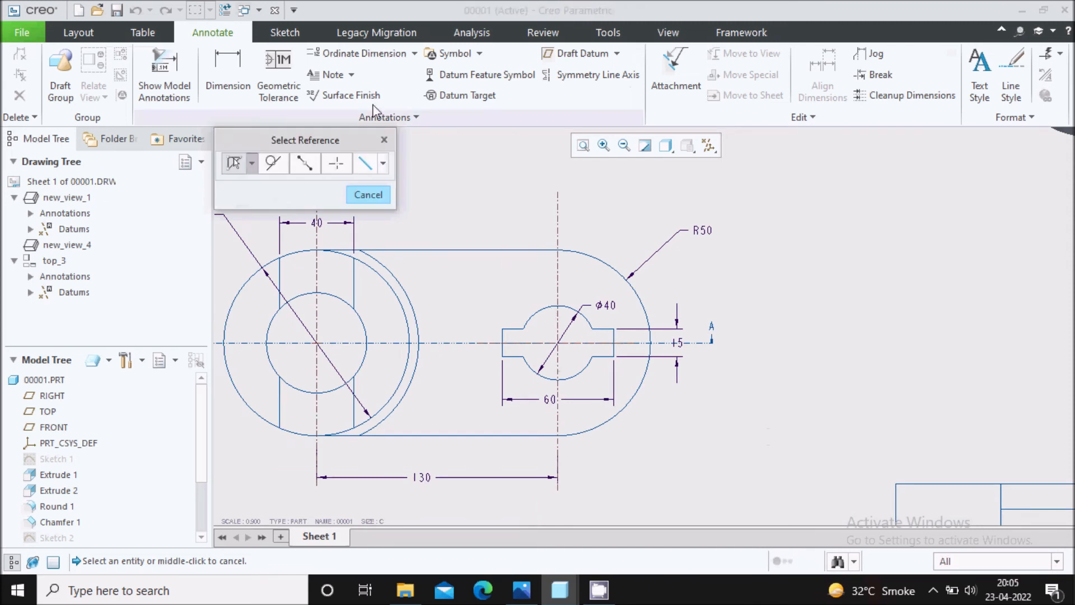
left_click(227, 73)
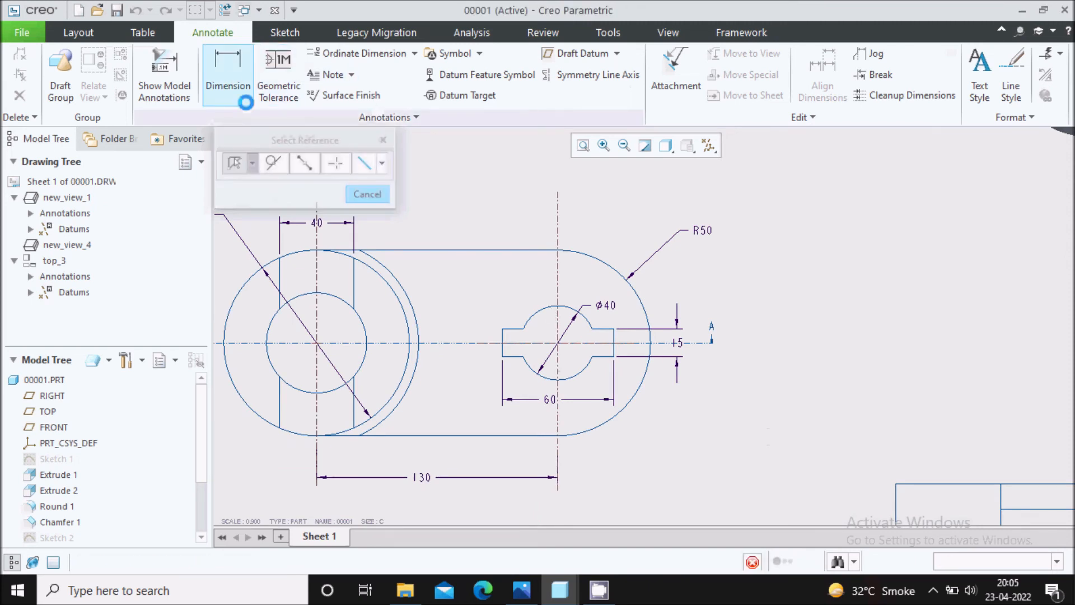
scroll(557, 255, "up", 1)
left_click(556, 254)
scroll(555, 252, "down", 2)
left_click(545, 432, "ctrl")
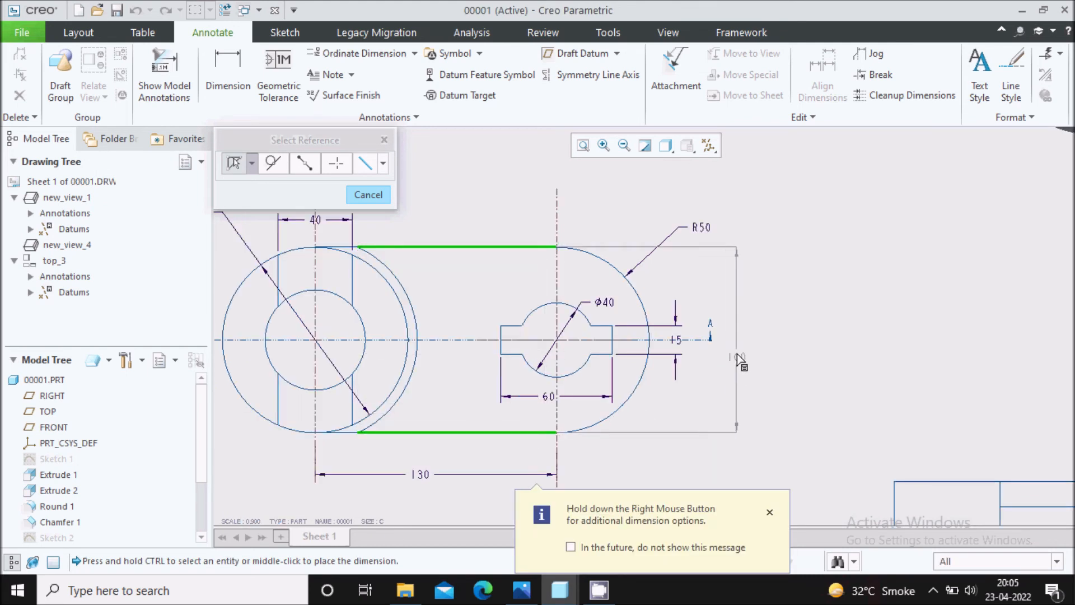
middle_click(740, 359)
scroll(691, 386, "up", 1)
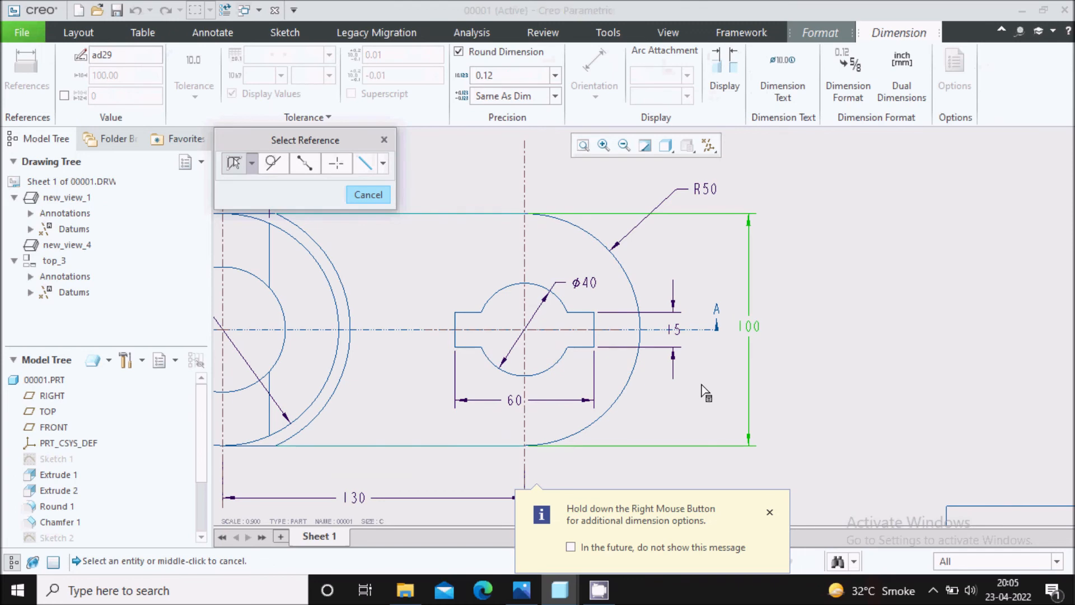
middle_click(680, 414)
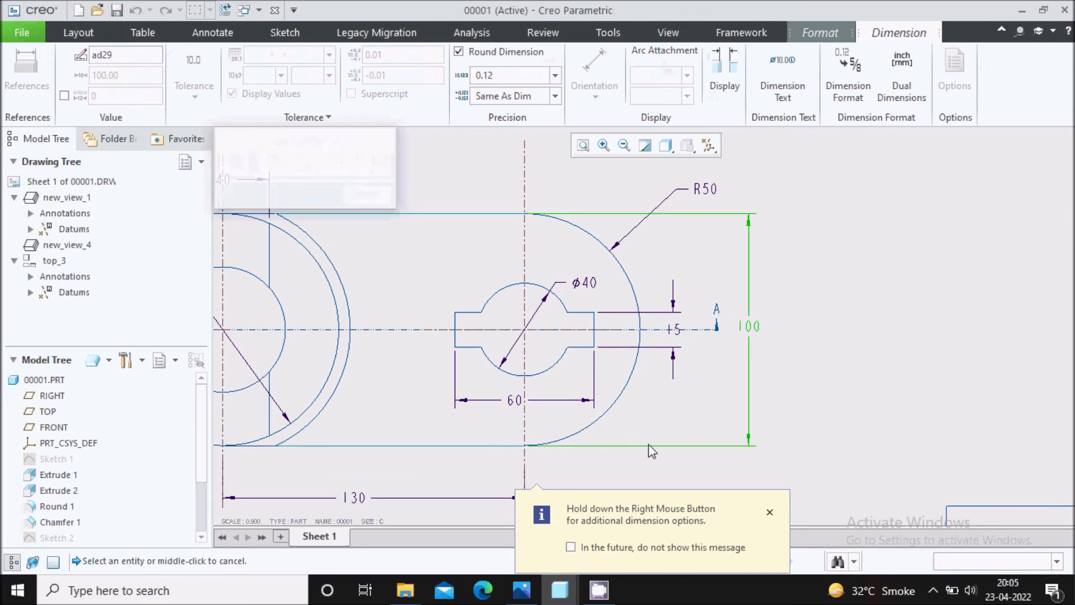
scroll(616, 442, "up", 2)
scroll(618, 441, "down", 3)
left_click(384, 139)
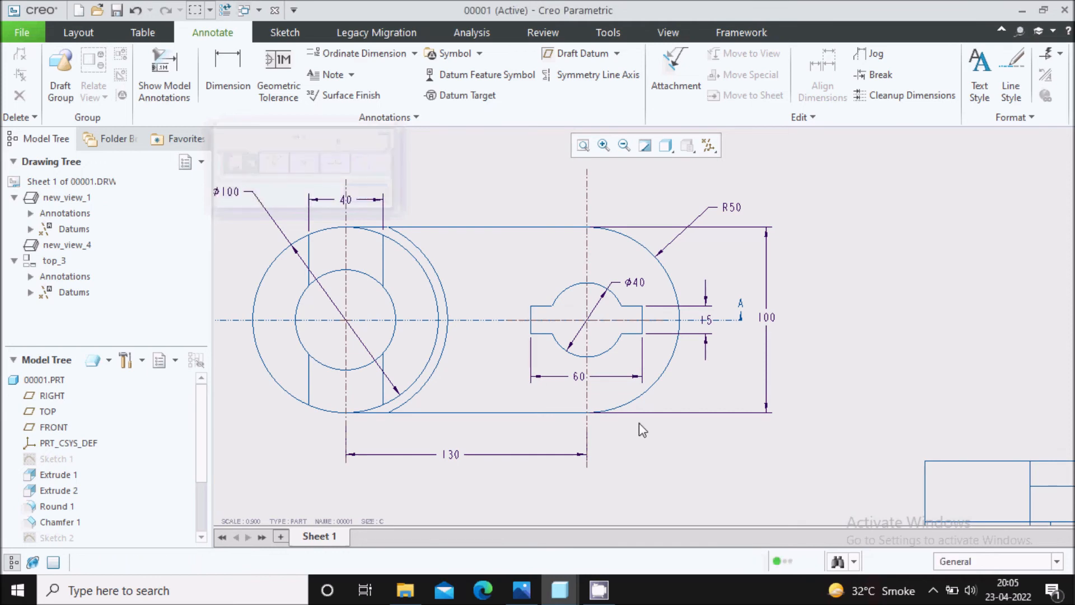
left_click(649, 413)
scroll(580, 456, "down", 2)
left_click(731, 388)
Compare the top view and section A-A dimensions with the Capture.PNG reference image to find any that are missing.
left_click(520, 593)
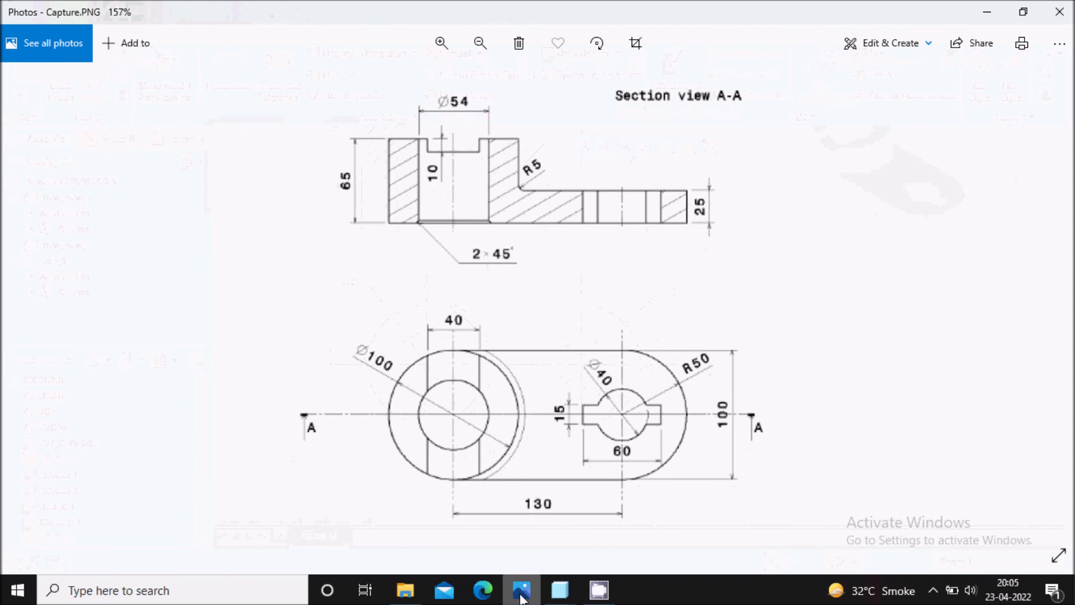
left_click(521, 597)
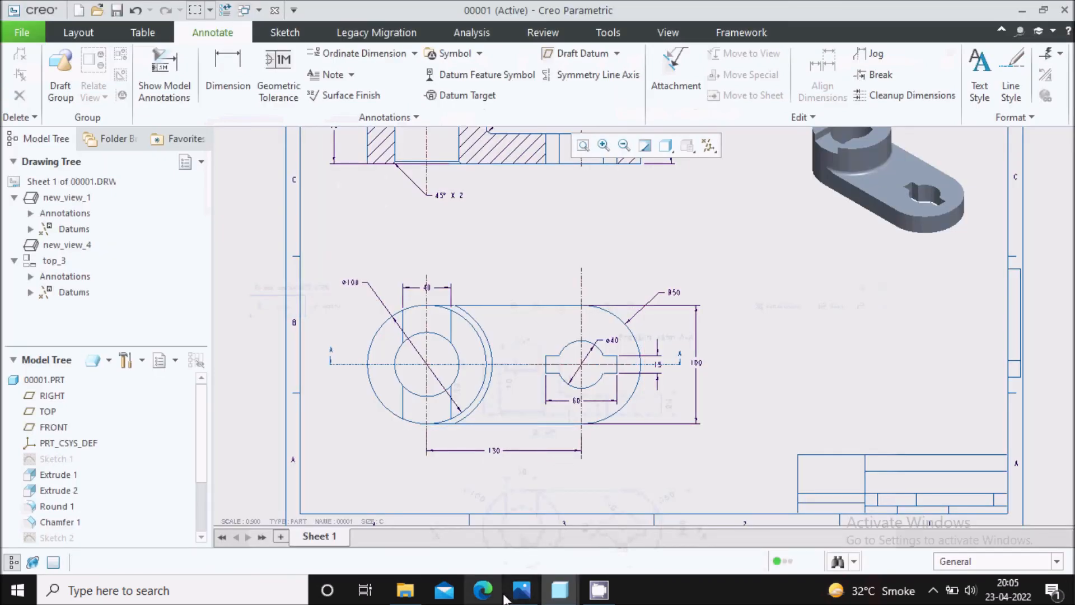
left_click(522, 593)
left_click(523, 590)
scroll(537, 384, "up", 2)
scroll(476, 237, "down", 3)
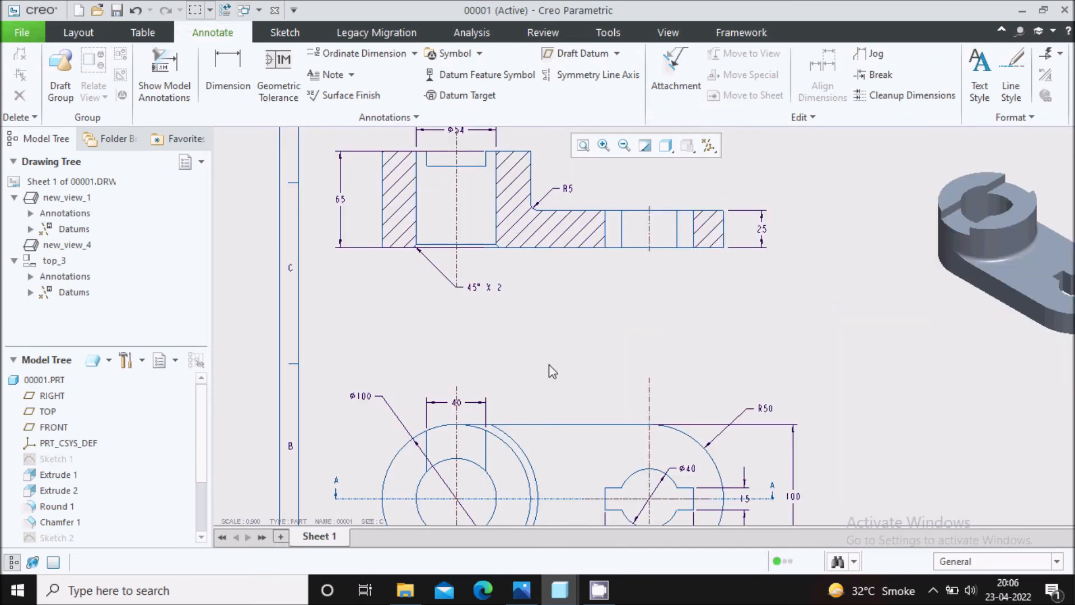
scroll(549, 269, "up", 1)
scroll(512, 182, "down", 2)
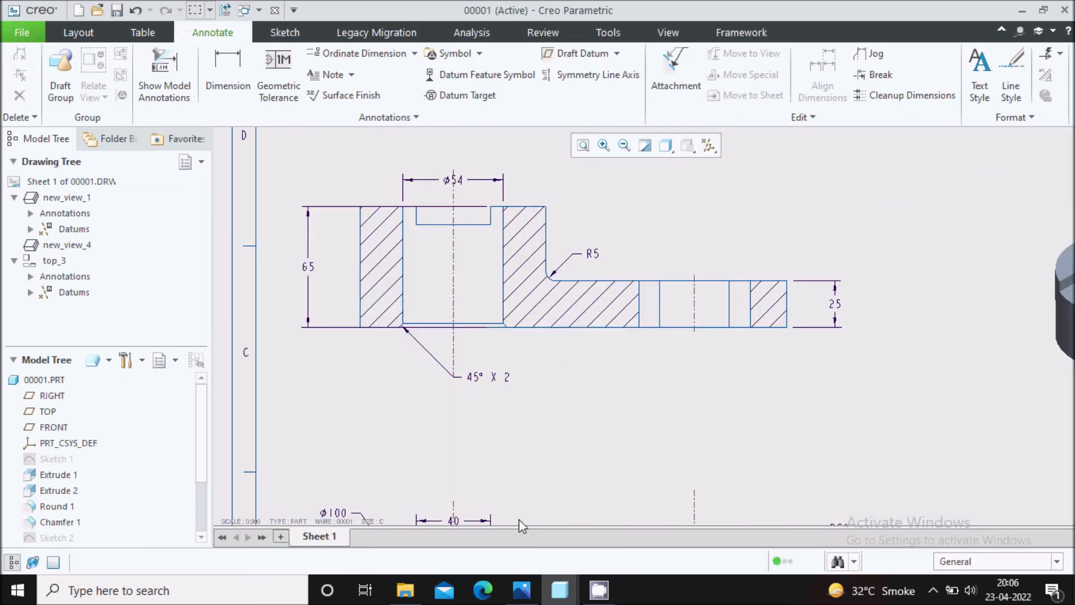
left_click(522, 590)
scroll(458, 138, "down", 2)
scroll(461, 151, "up", 3)
scroll(460, 147, "up", 3)
left_click(531, 593)
Shorten the upper extension line of section A-A's 65 height dimension to end just outside the boss's outer edge.
scroll(523, 430, "up", 1)
scroll(461, 228, "down", 5)
left_click(512, 252)
left_click_drag(598, 251, 343, 250)
left_click(343, 163)
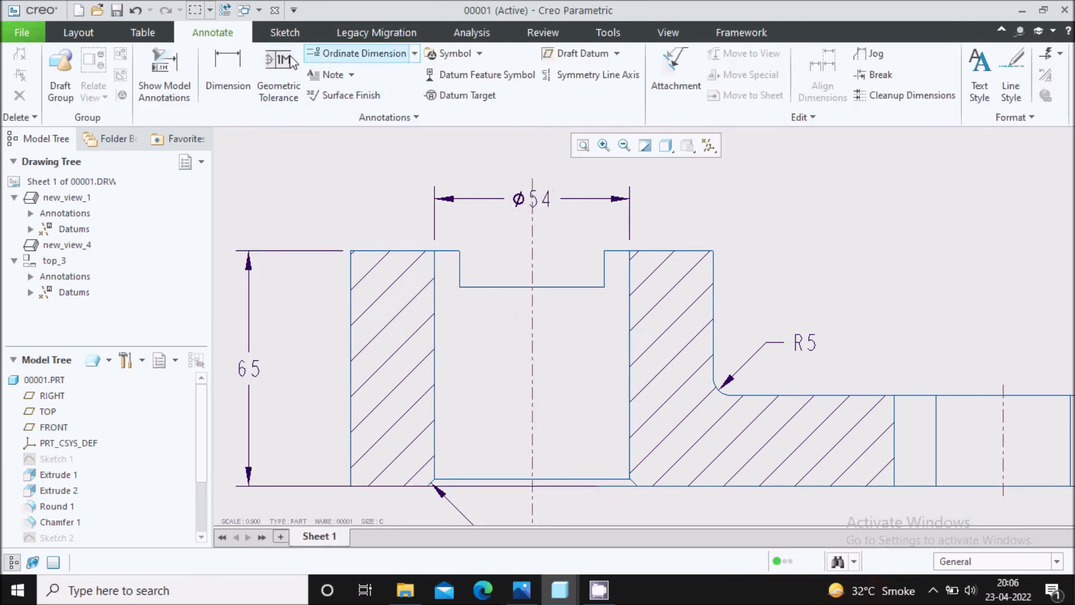
Dimension the depth of the slot at the top of the boss in section A-A, placing it inside the slot.
left_click(227, 71)
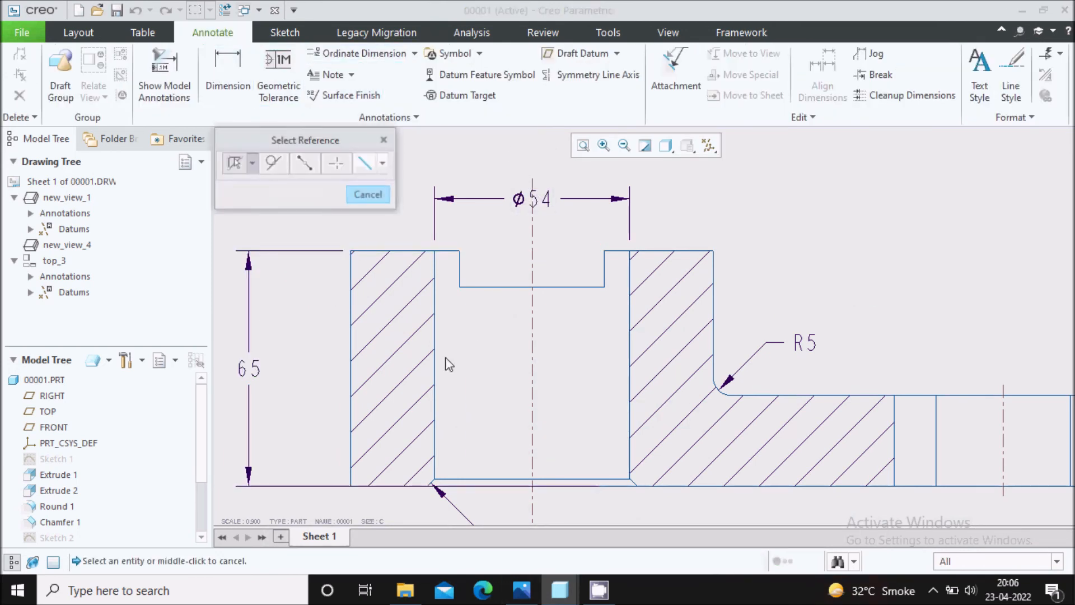
left_click(462, 273)
middle_click(489, 272)
left_click(385, 139)
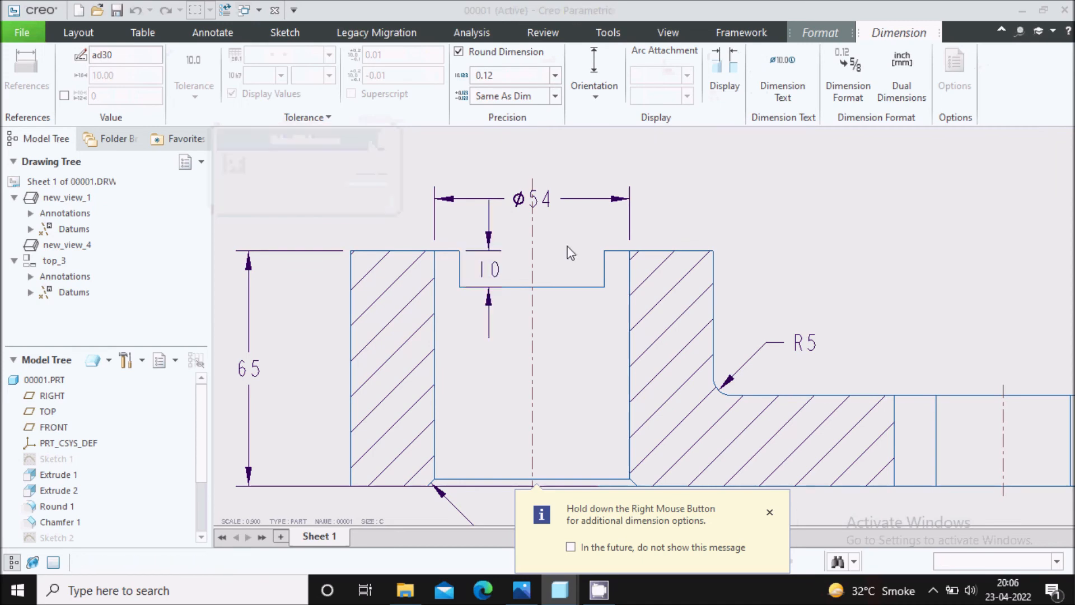
Review the dimensions of both views against the Capture.PNG reference image and return to the Creo drawing.
scroll(521, 236, "down", 3)
scroll(507, 250, "down", 4)
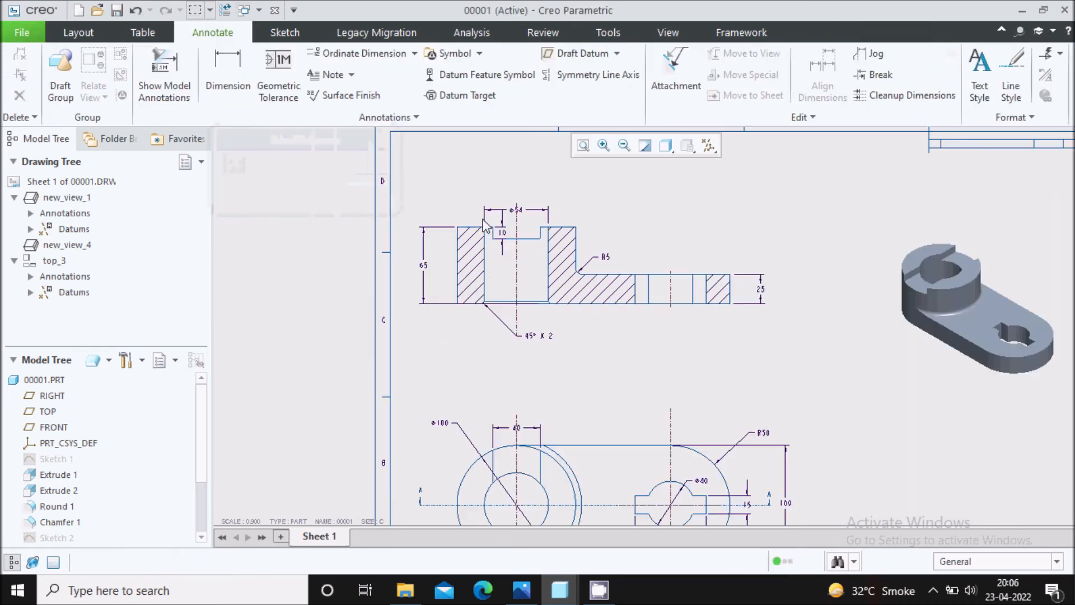
scroll(588, 414, "up", 2)
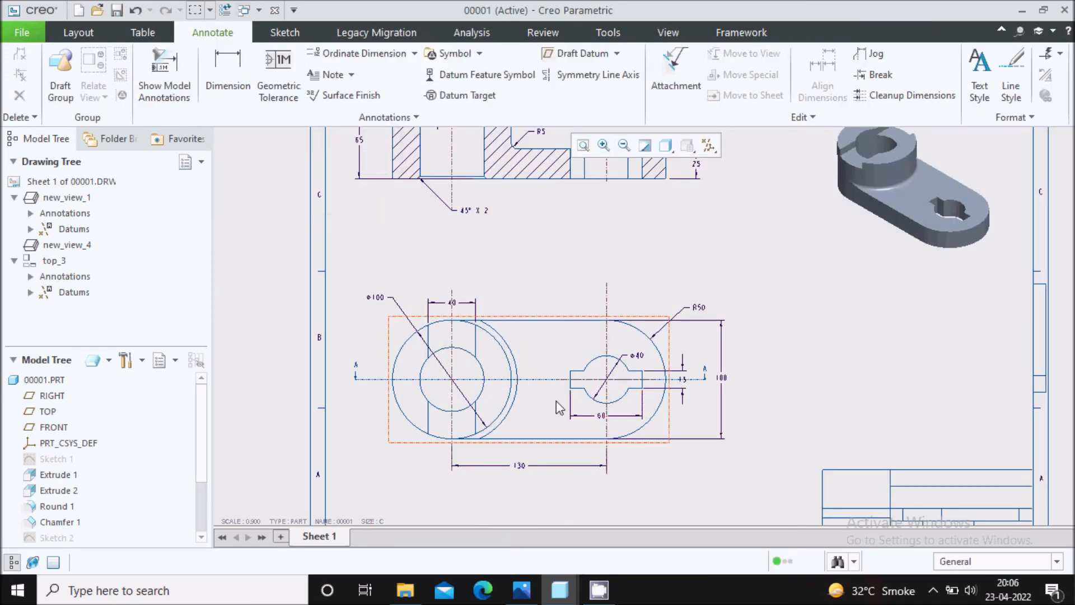
scroll(516, 463, "down", 2)
scroll(515, 288, "up", 3)
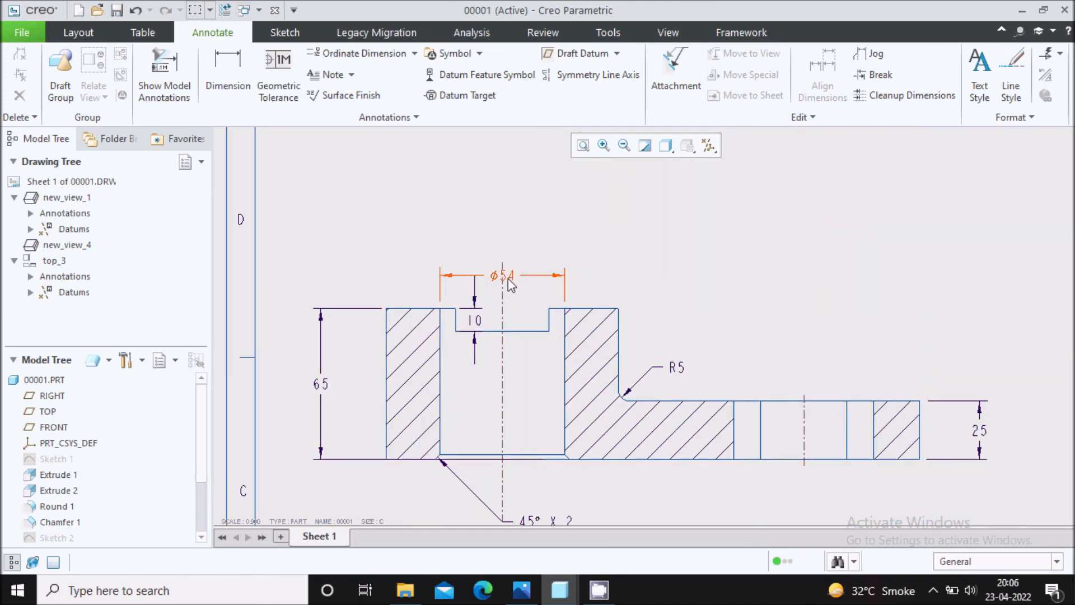
scroll(530, 213, "down", 2)
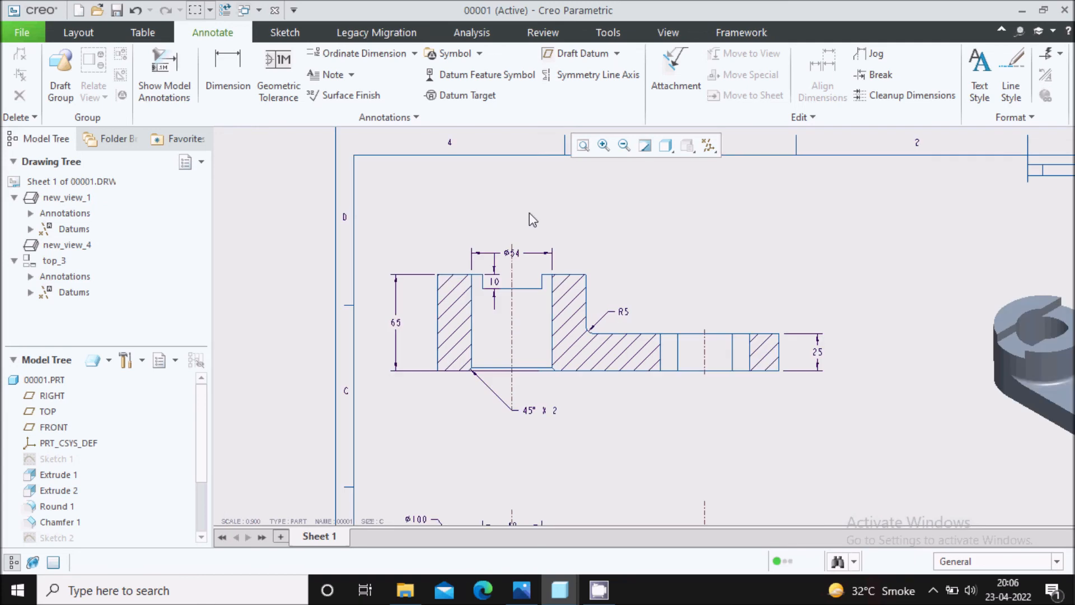
left_click(521, 590)
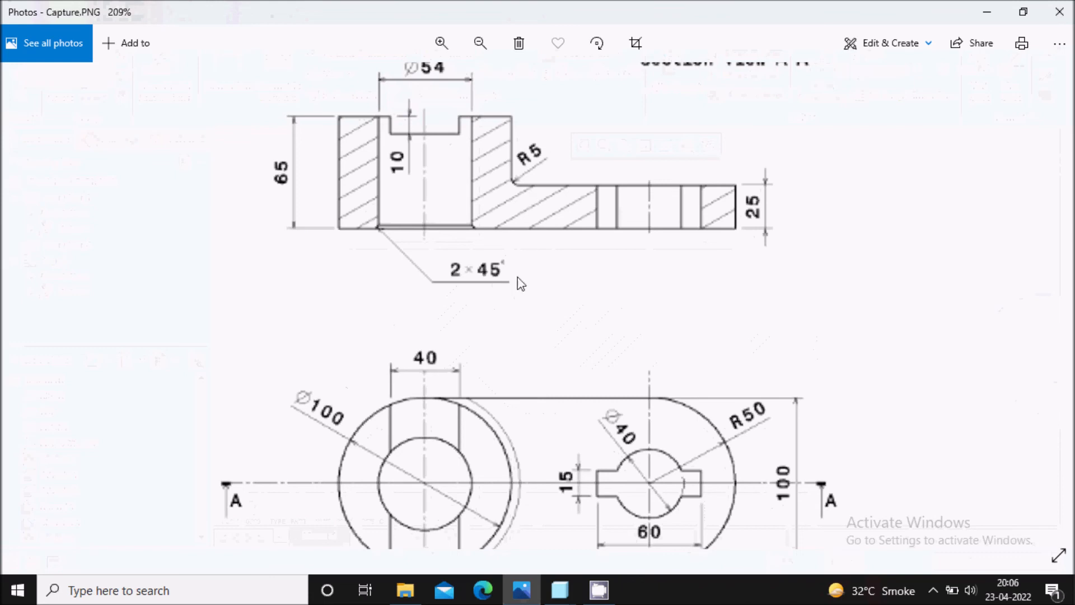
scroll(521, 287, "down", 1)
left_click(522, 589)
Set the selection filter to Dimension and select all dimensions in section A-A and the top view.
scroll(574, 367, "down", 3)
middle_click_drag(574, 367, 565, 281)
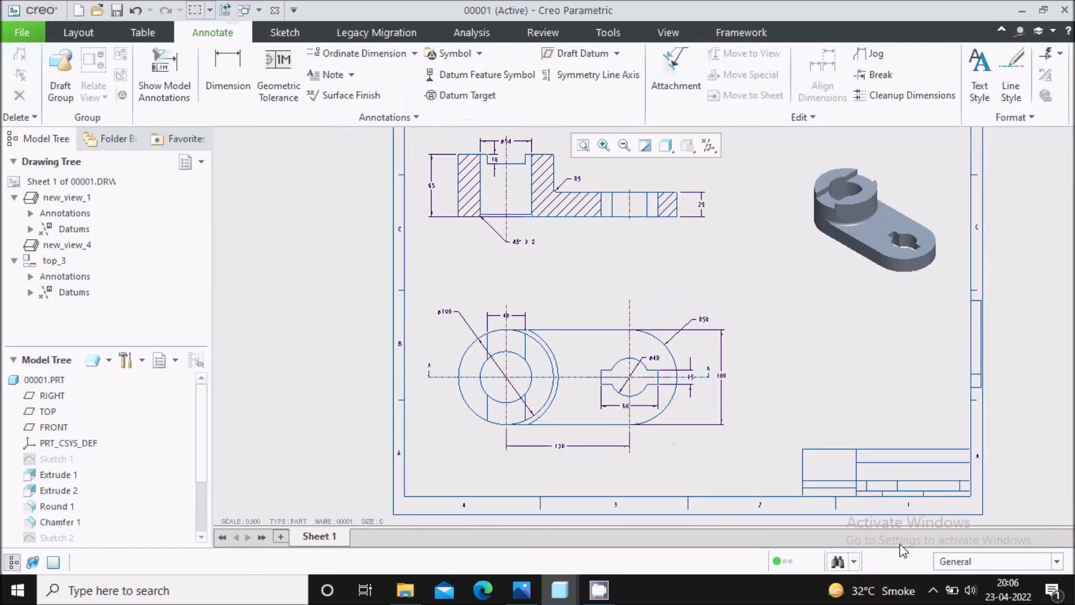
left_click(968, 562)
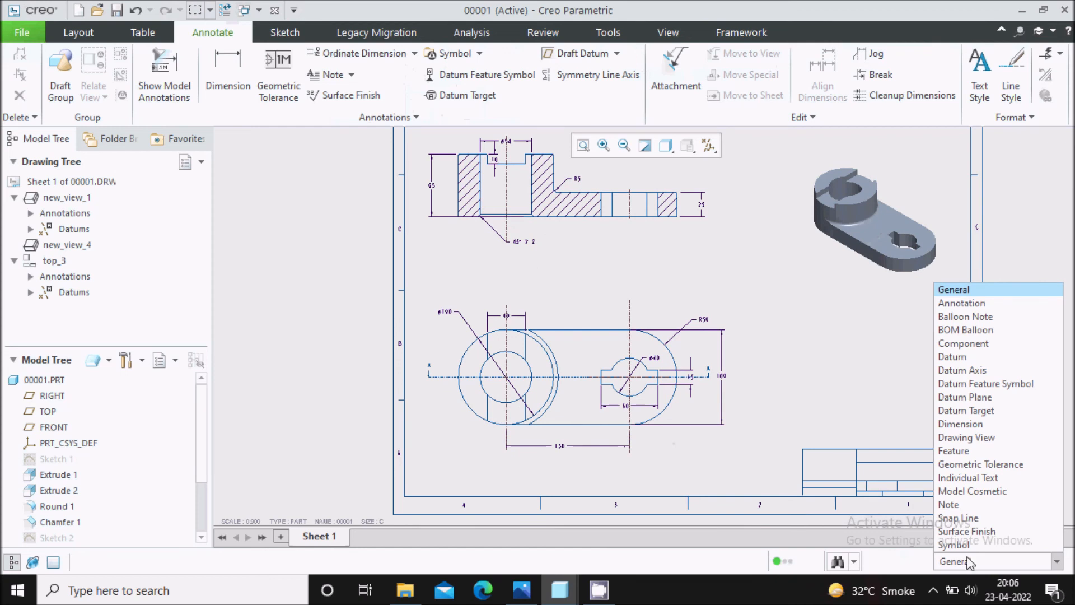
left_click(975, 426)
scroll(450, 376, "up", 3)
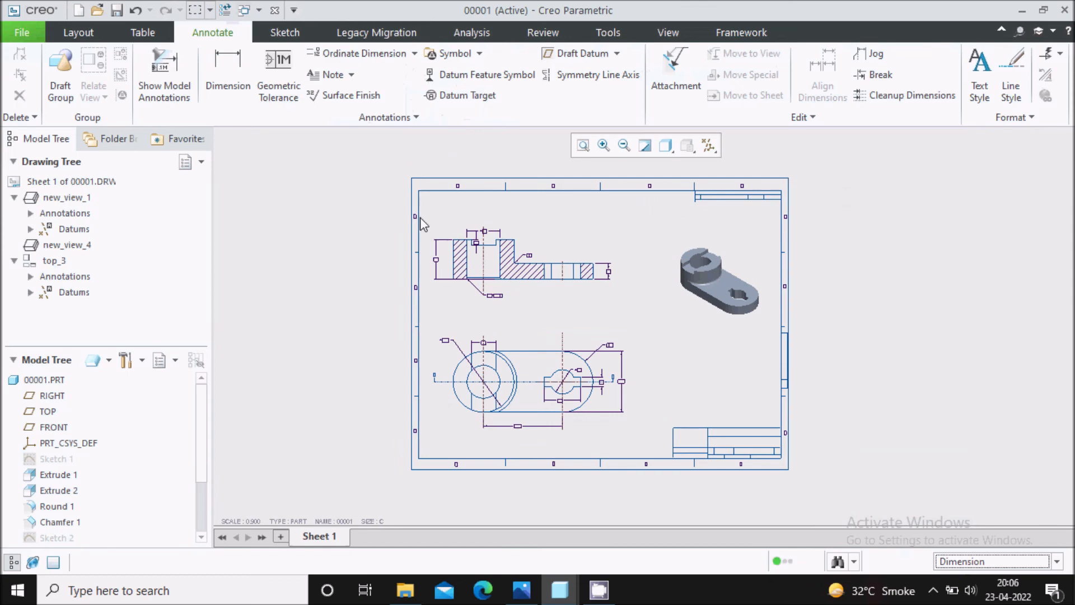
mouse_move(387, 206)
left_mouse_down()
mouse_move(529, 348)
mouse_move(772, 510)
mouse_move(754, 502)
left_mouse_up()
scroll(576, 396, "up", 2)
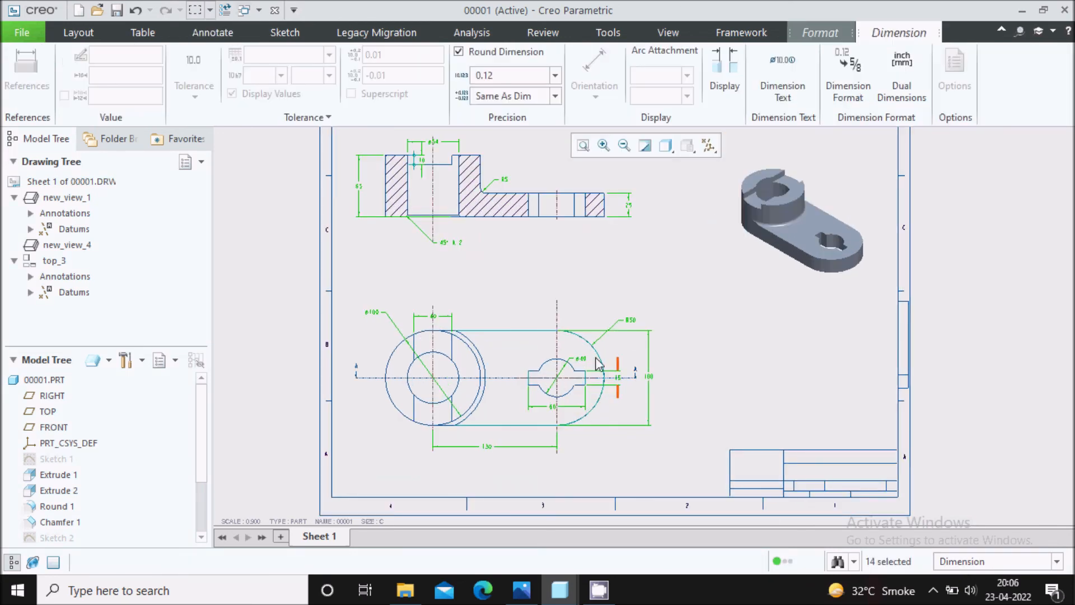
scroll(583, 396, "up", 3)
scroll(674, 408, "down", 3)
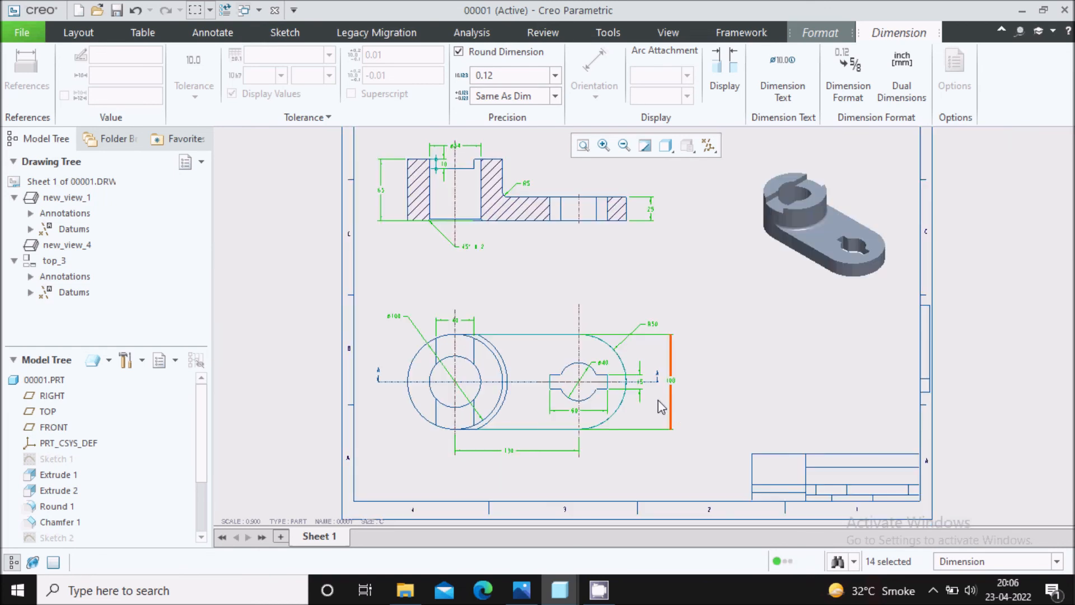
Set the text orientation of all selected dimensions to Parallel to and above leader.
left_click(735, 80)
left_click(850, 182)
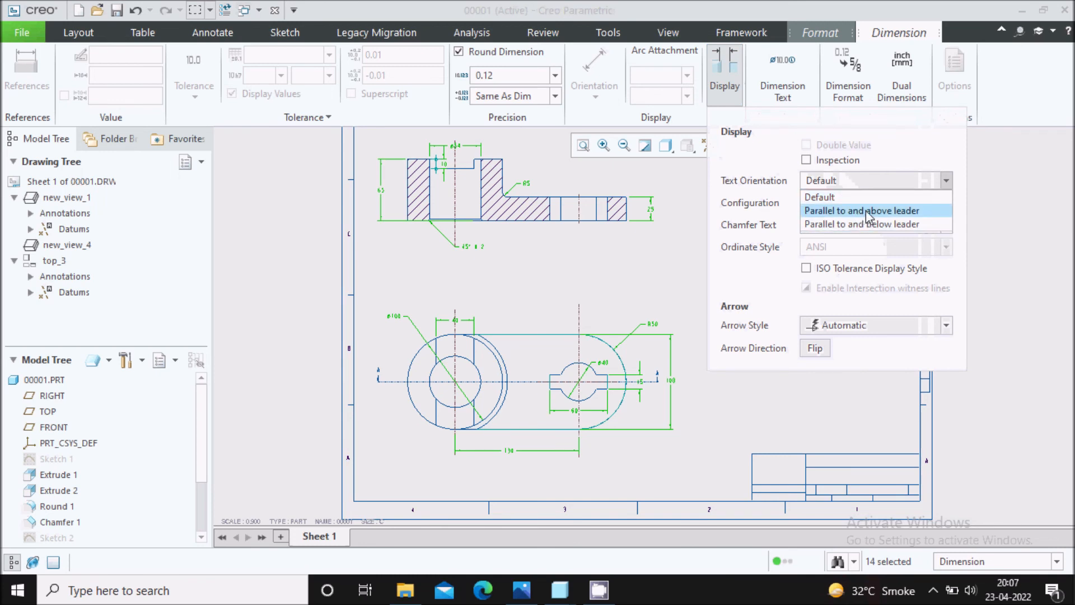
left_click(864, 210)
scroll(653, 266, "up", 1)
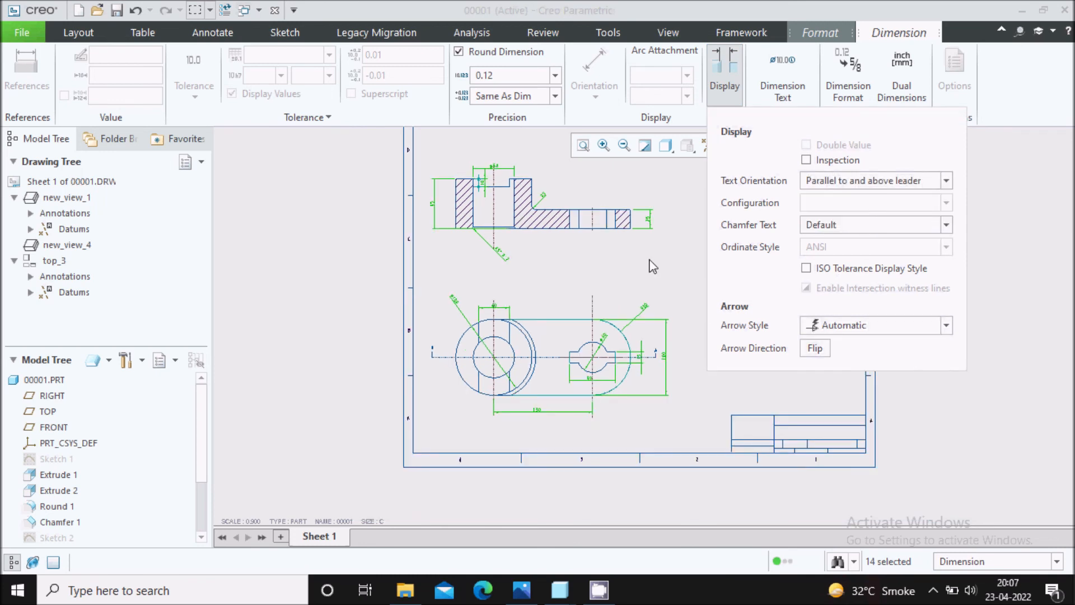
left_click(1013, 298)
Review the reoriented dimensions of section A-A and the top view against the Capture.PNG reference image.
scroll(460, 307, "down", 4)
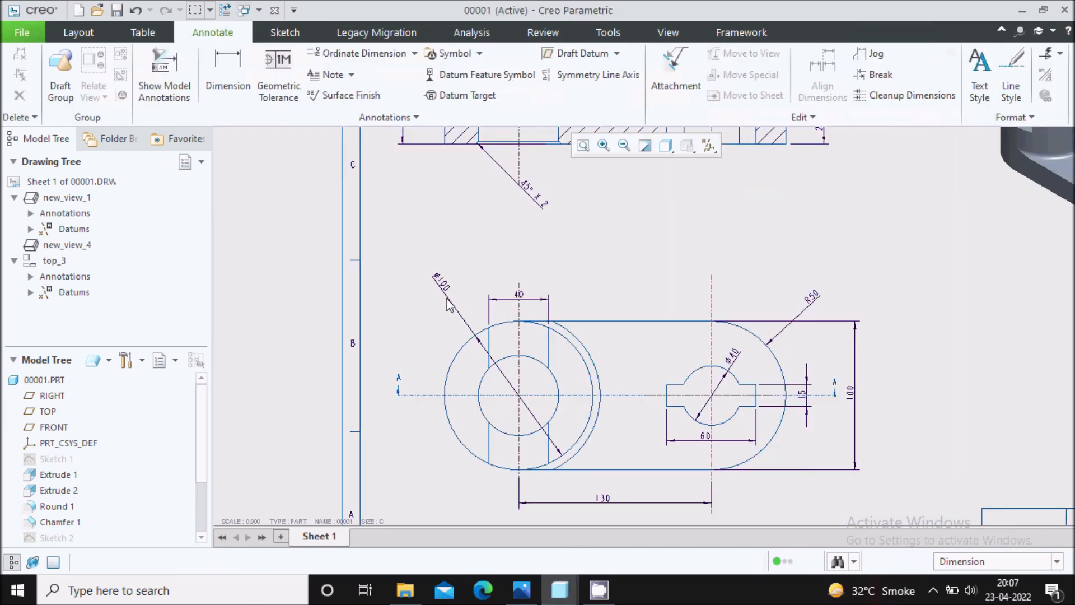
left_click(522, 590)
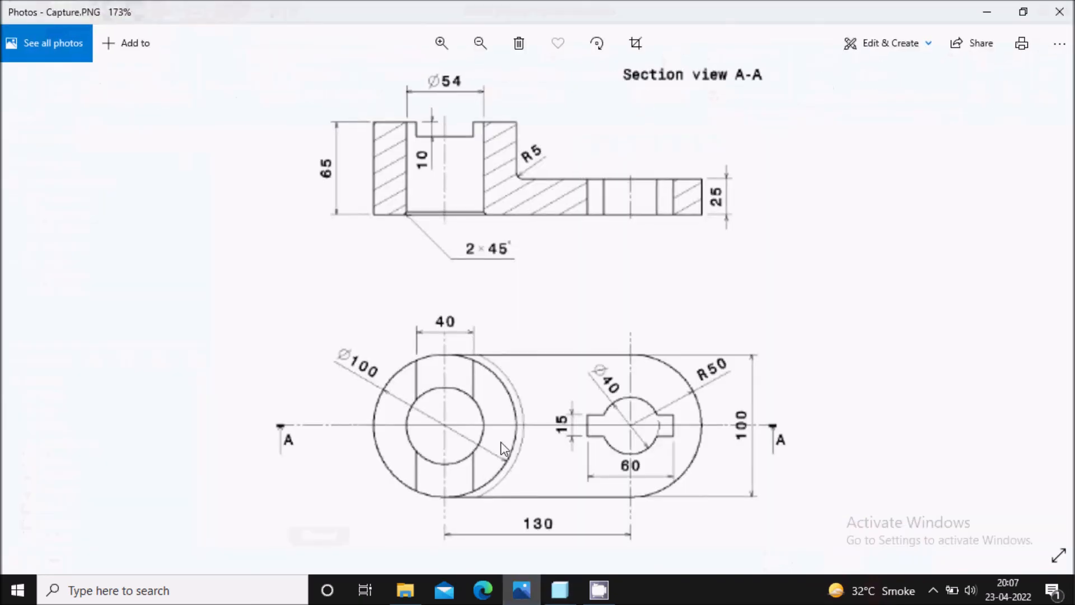
left_click(509, 583)
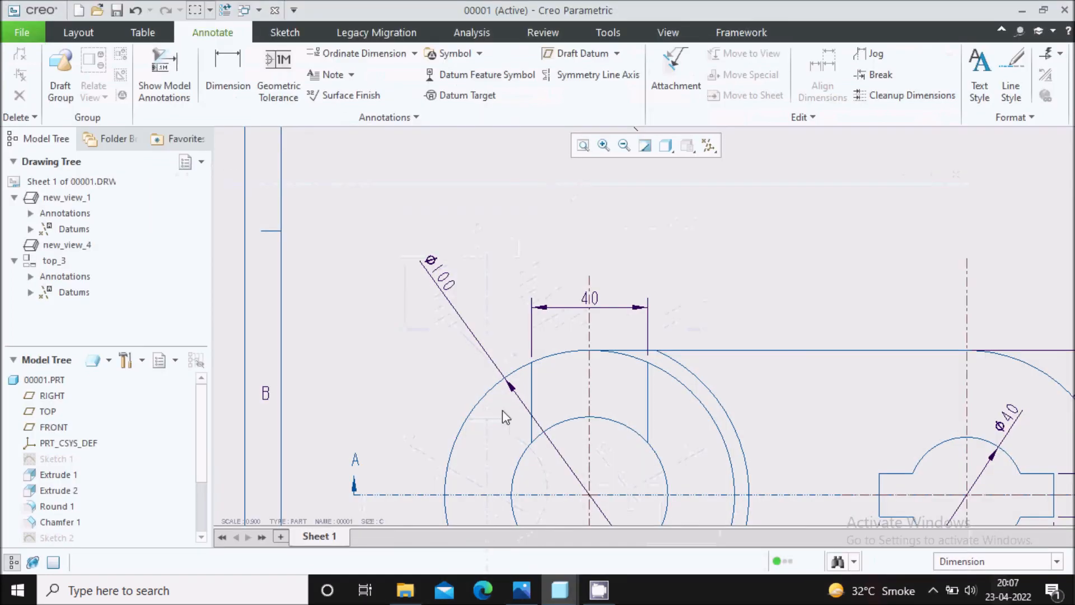
scroll(458, 286, "up", 4)
scroll(508, 156, "down", 5)
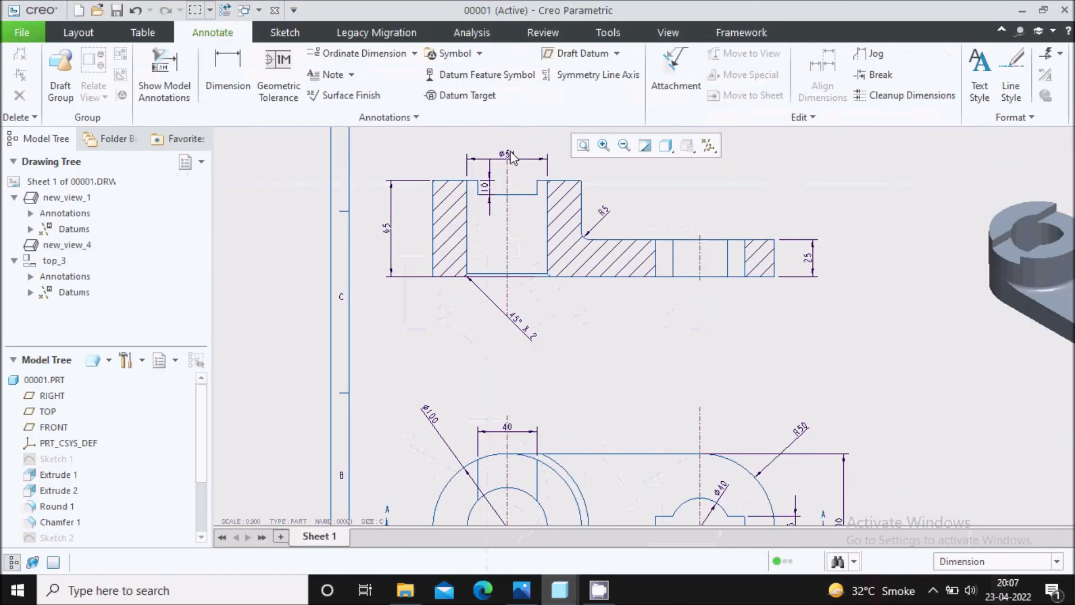
scroll(508, 157, "up", 2)
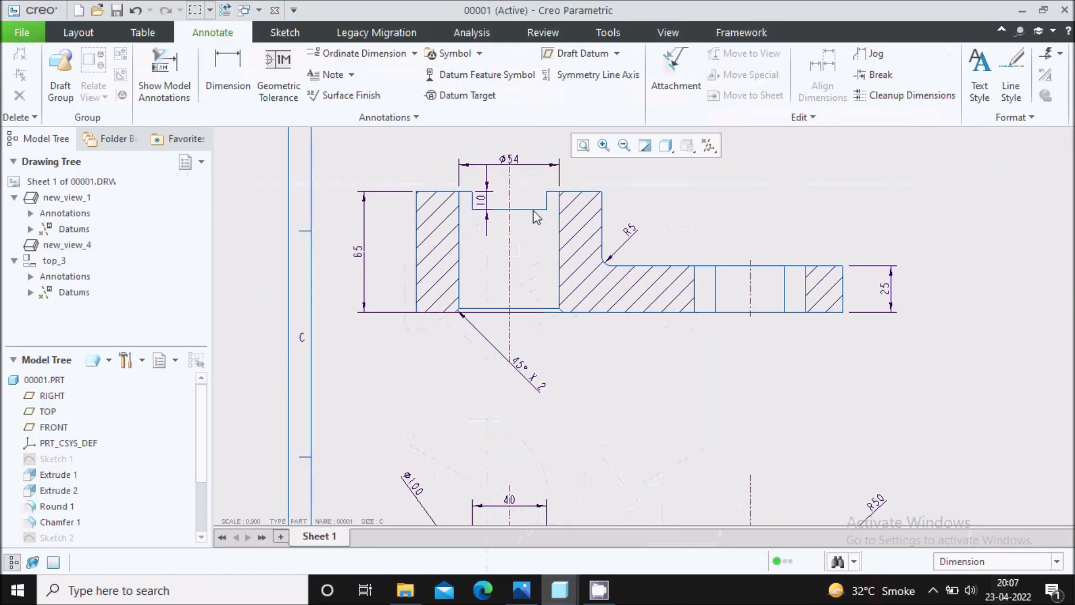
scroll(650, 302, "up", 3)
scroll(532, 257, "down", 3)
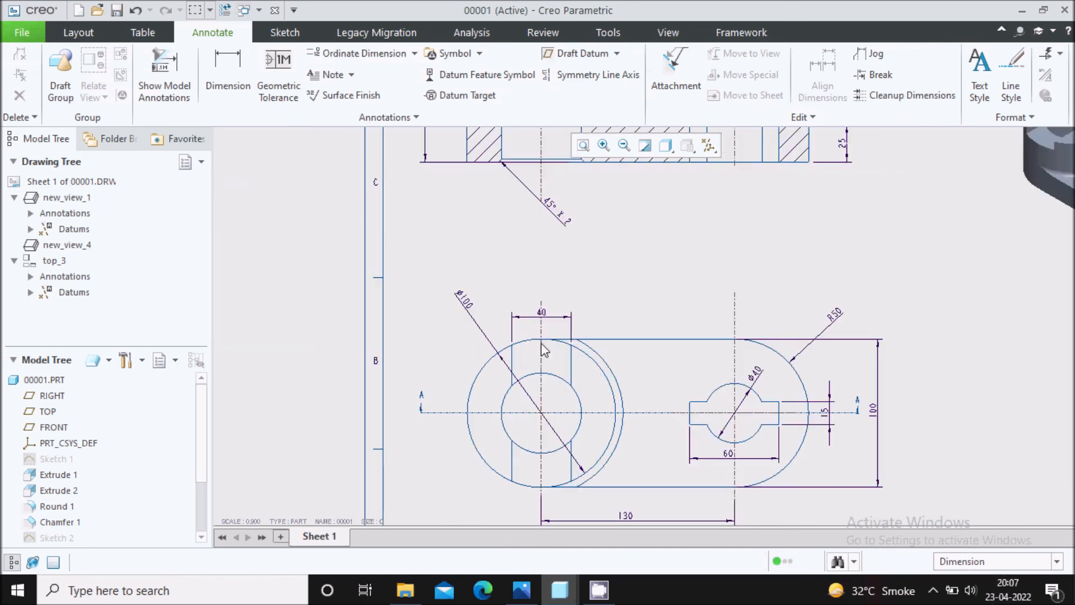
scroll(533, 257, "up", 3)
scroll(675, 373, "down", 4)
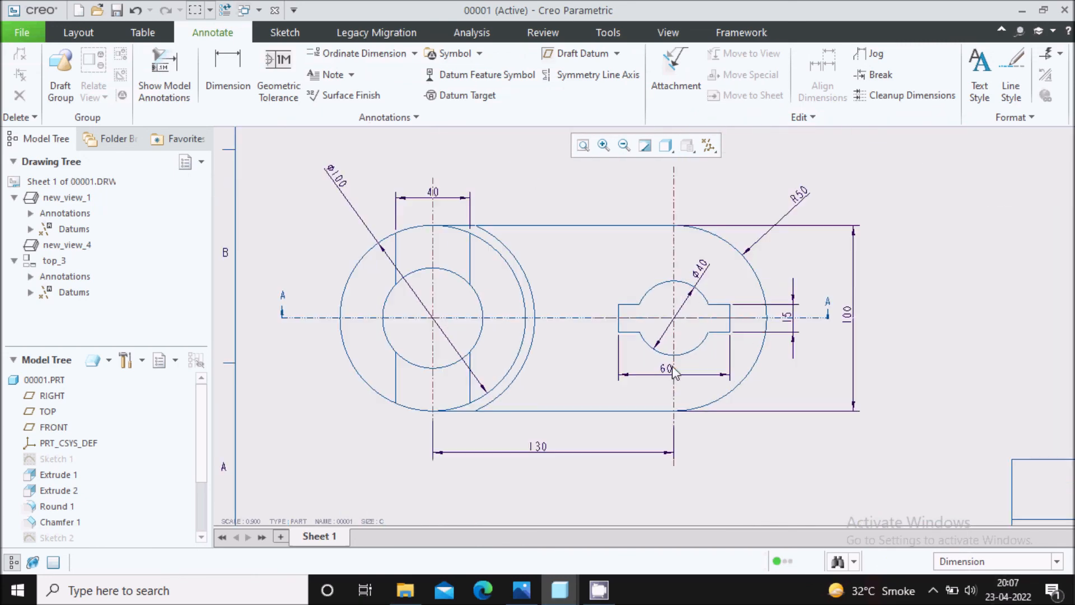
scroll(629, 376, "up", 4)
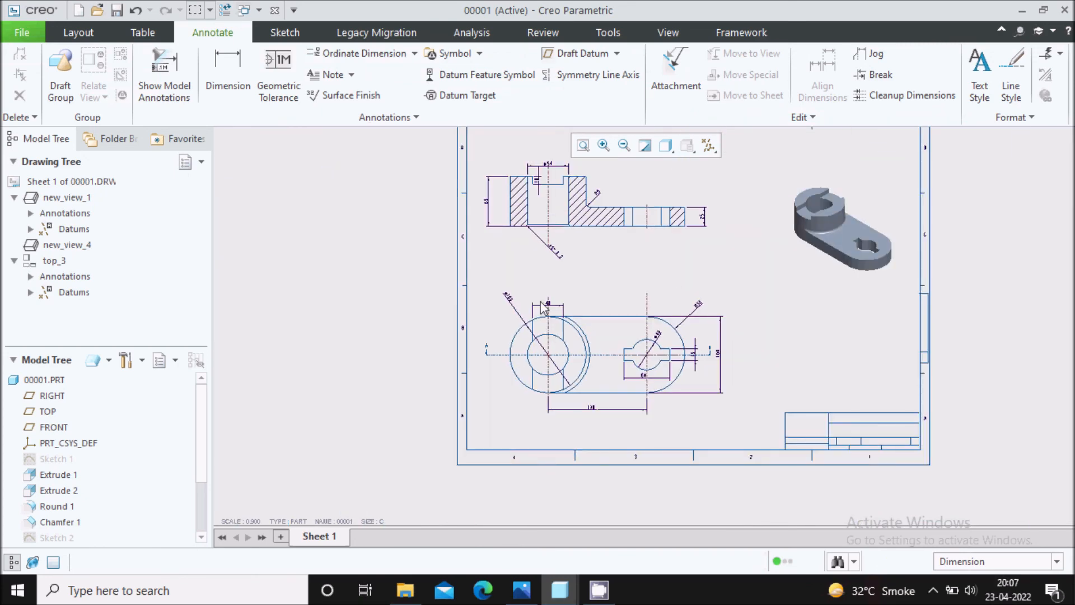
scroll(668, 259, "up", 1)
scroll(627, 290, "down", 1)
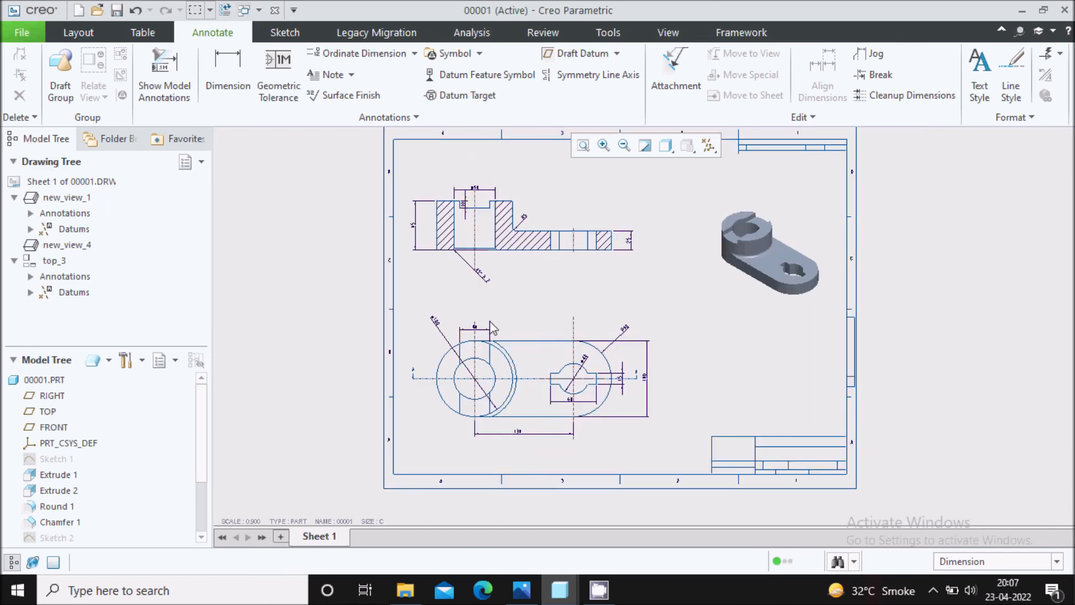
scroll(524, 379, "down", 3)
scroll(545, 401, "up", 2)
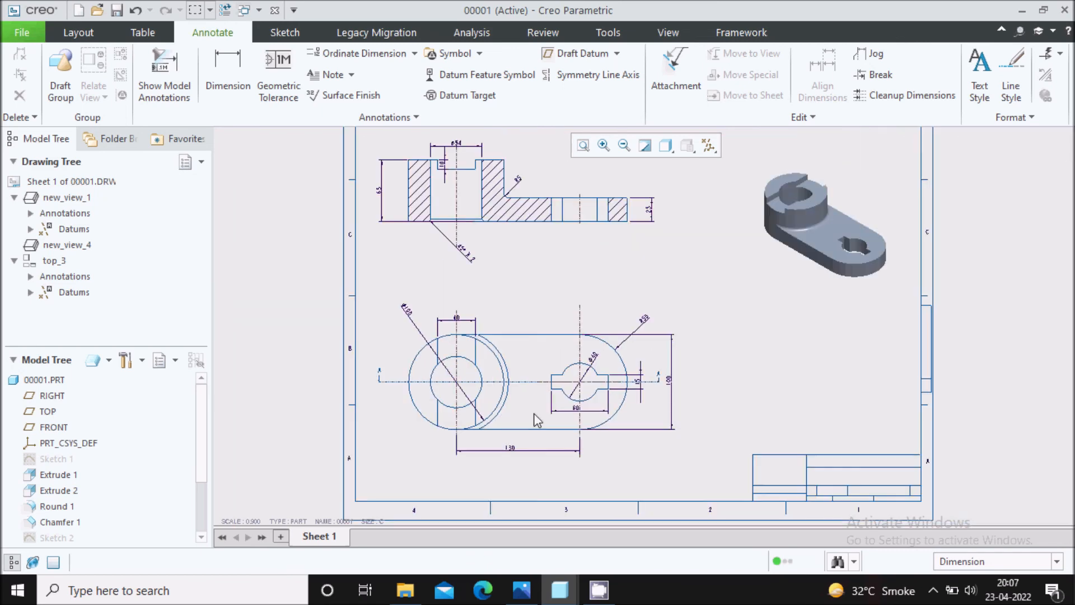
middle_click_drag(549, 266, 550, 303)
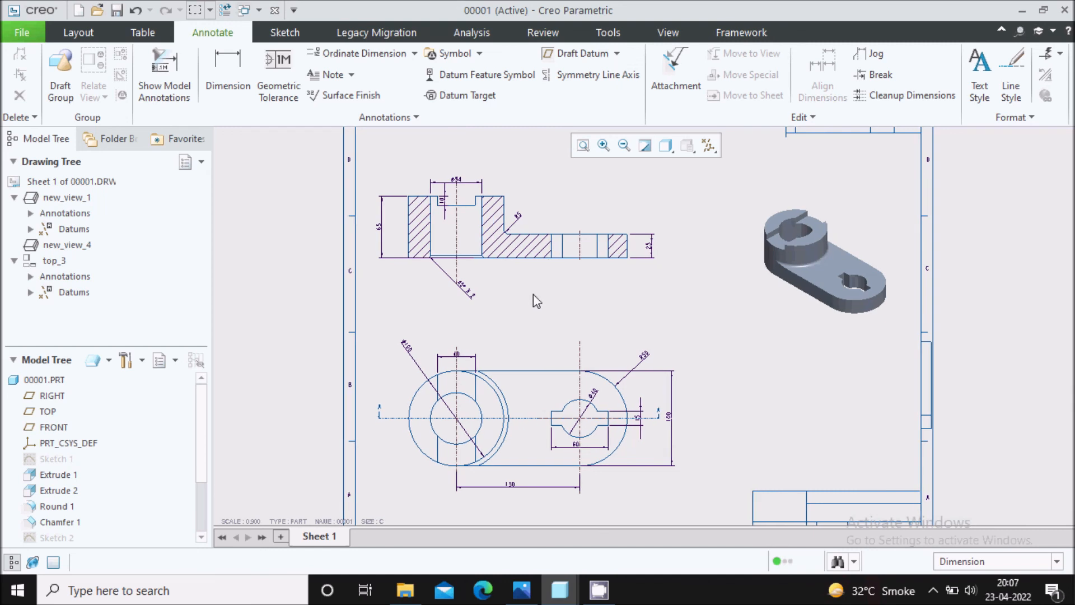
Place an unattached note reading "FV" with text height 1 between section A-A and the top view.
left_click(329, 75)
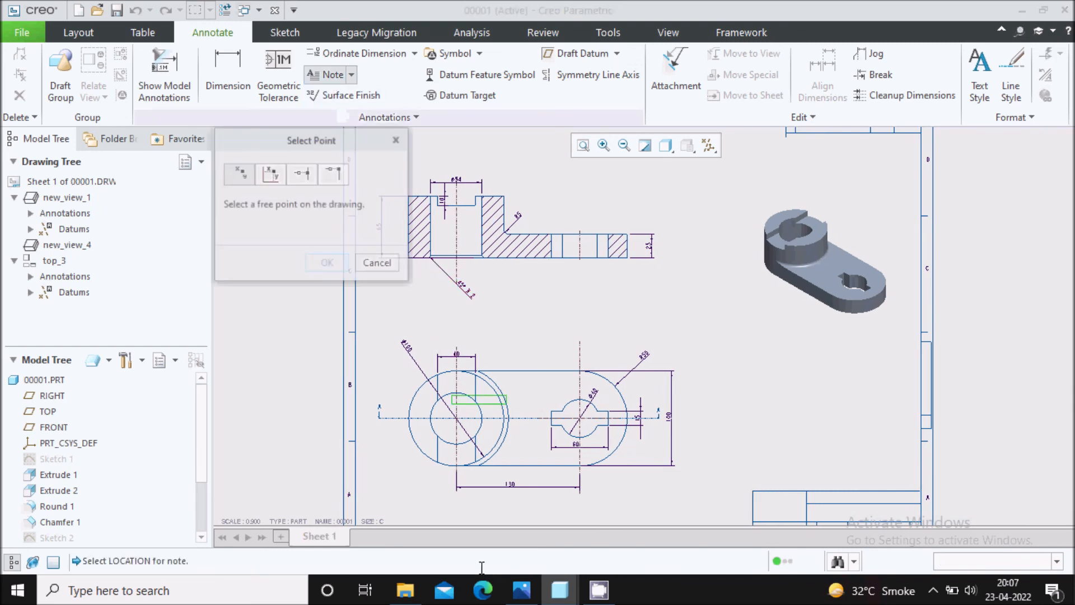
left_click(516, 594)
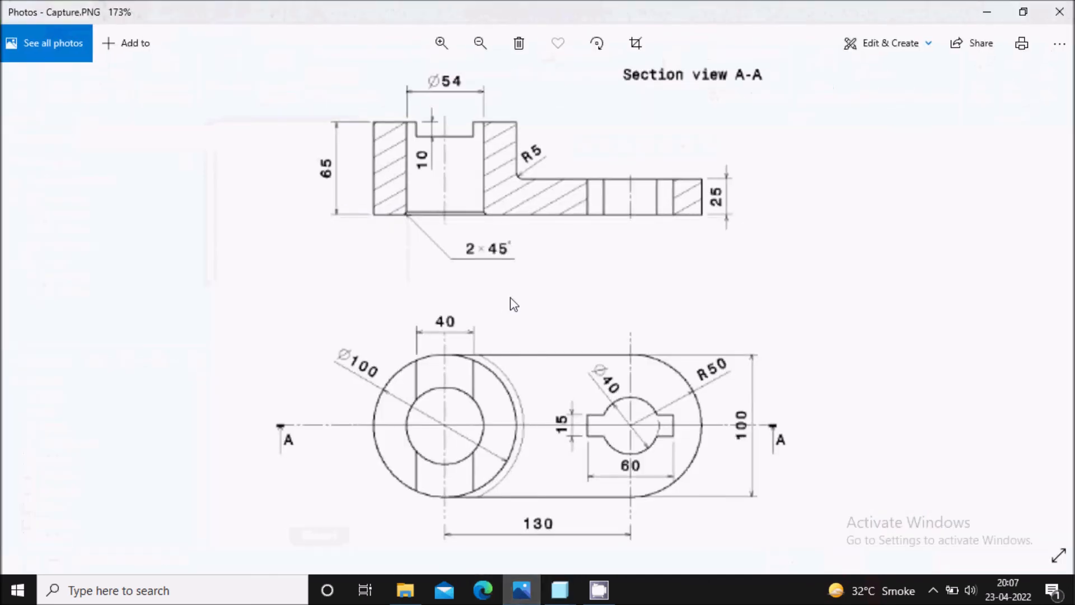
left_click(560, 590)
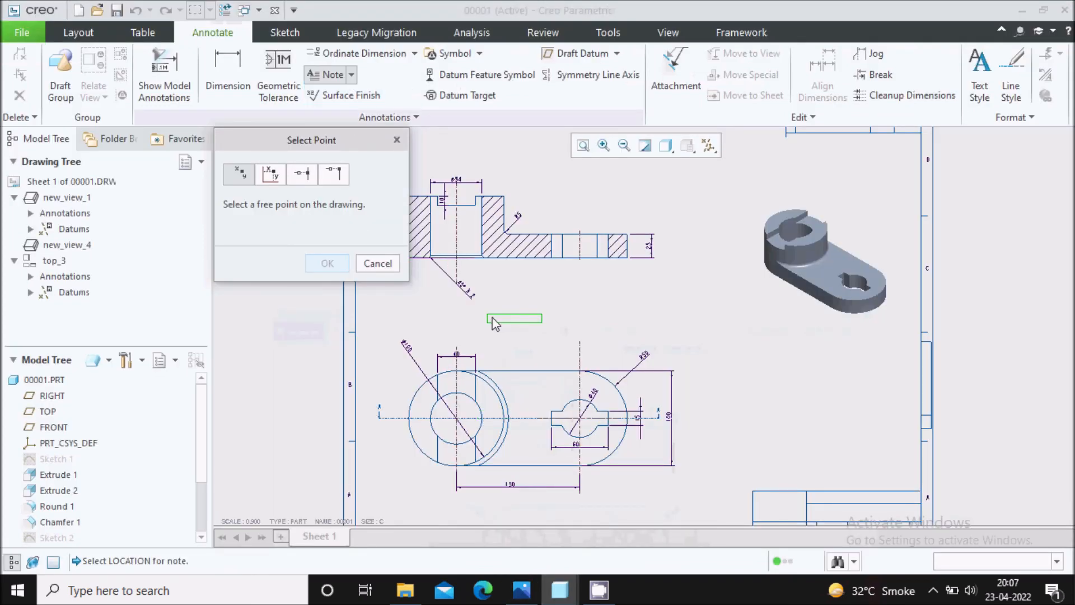
scroll(502, 300, "down", 3)
left_click(506, 289)
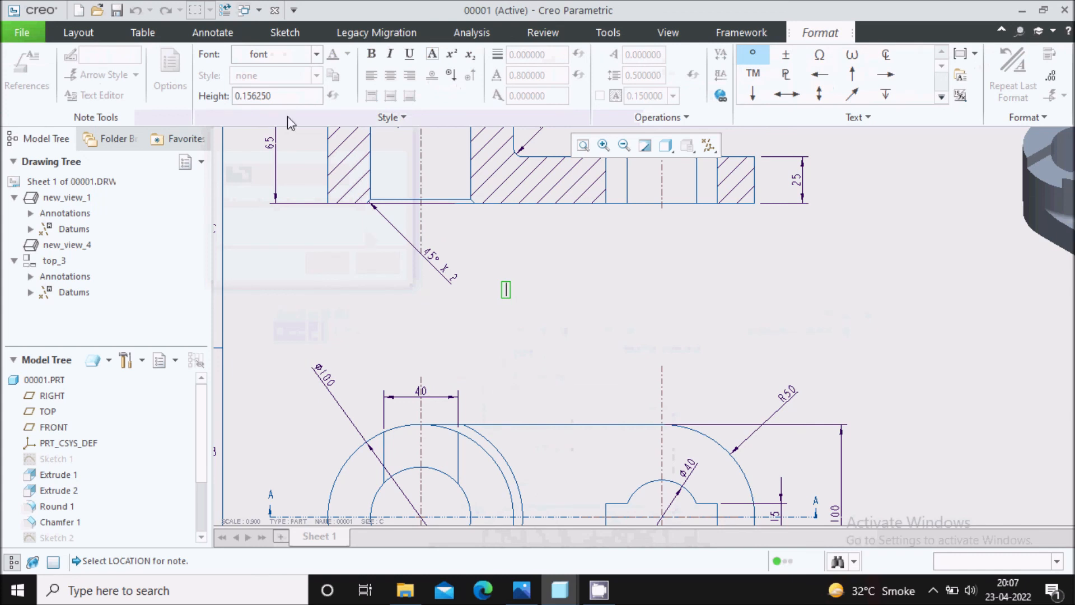
left_click_drag(272, 96, 222, 100)
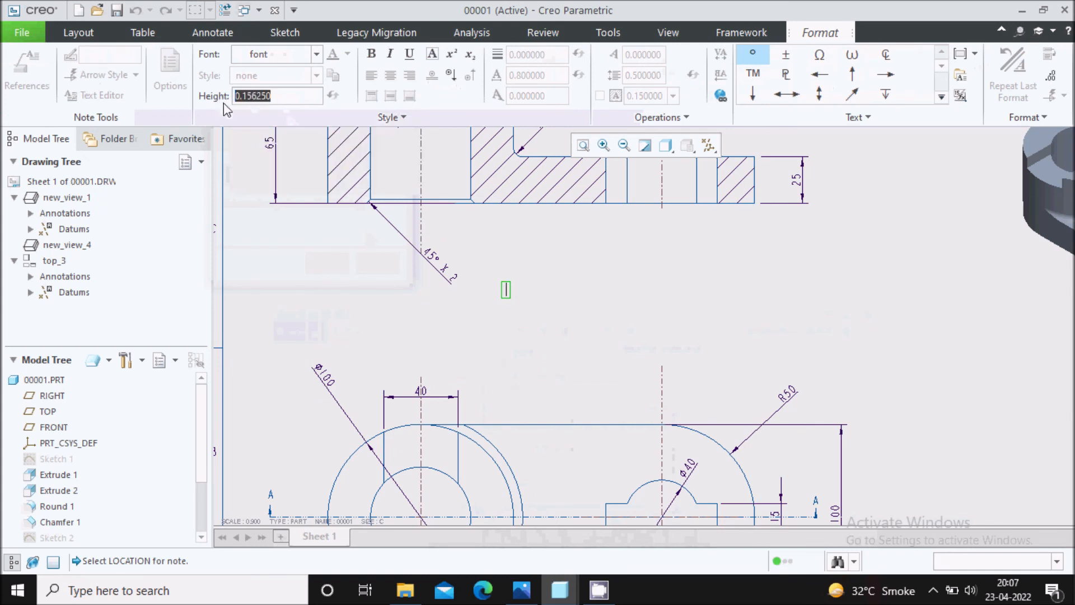
type("1")
key("Return")
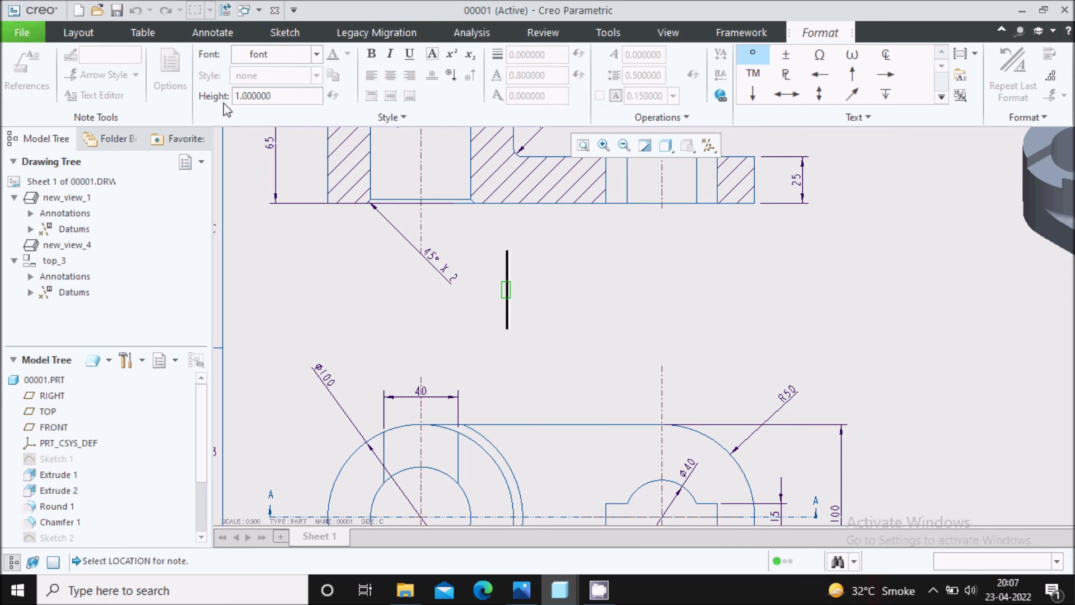
type("F")
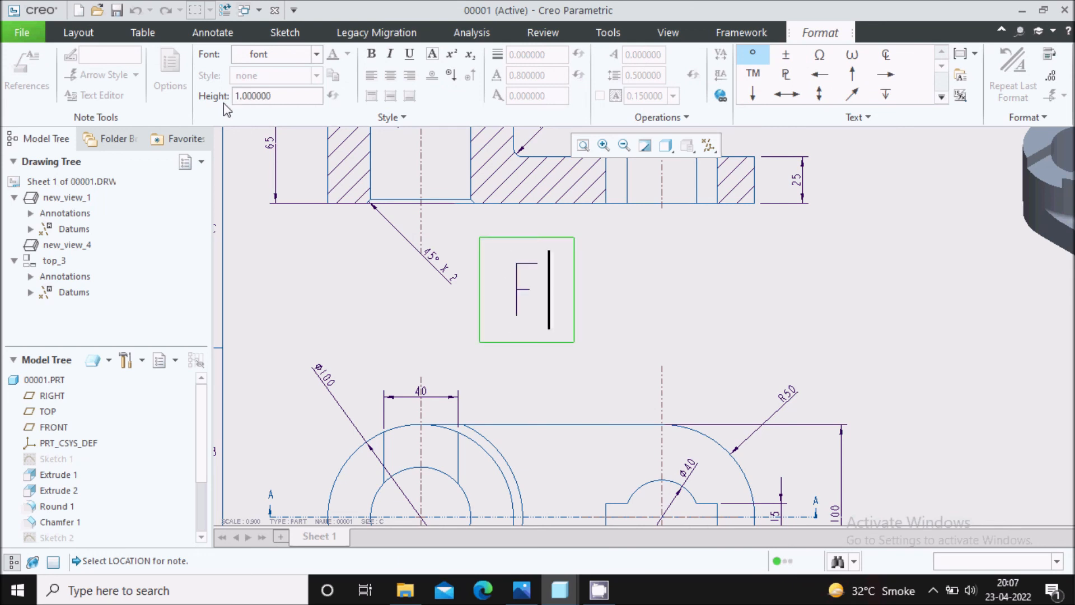
type("V")
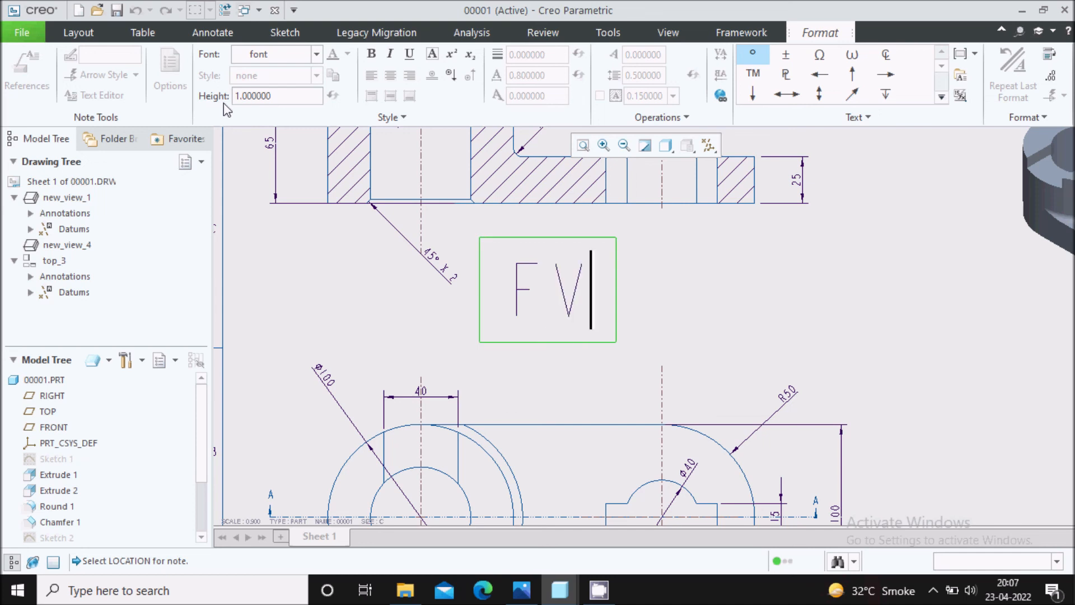
Reduce the text height of the FV note to 0.75 and finish the note.
left_click_drag(583, 302, 507, 301)
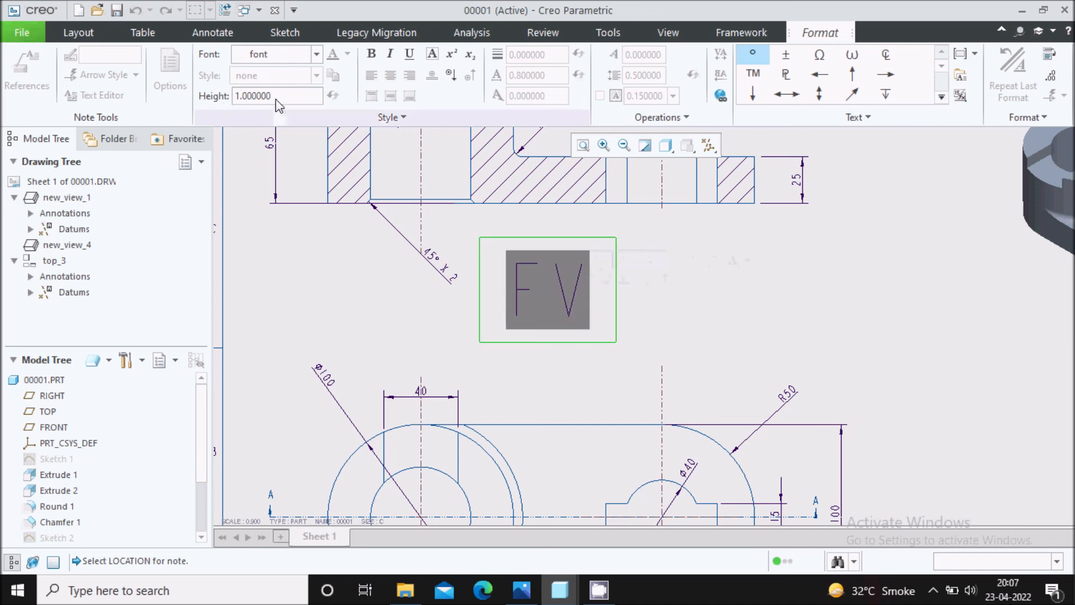
left_click_drag(261, 103, 227, 100)
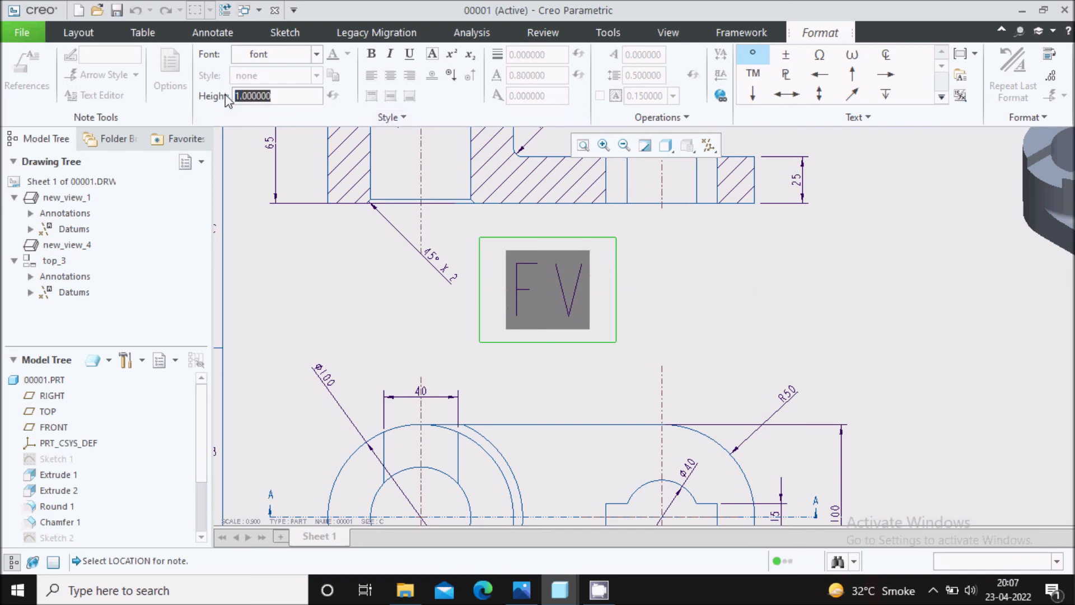
type("0.75")
key("Return")
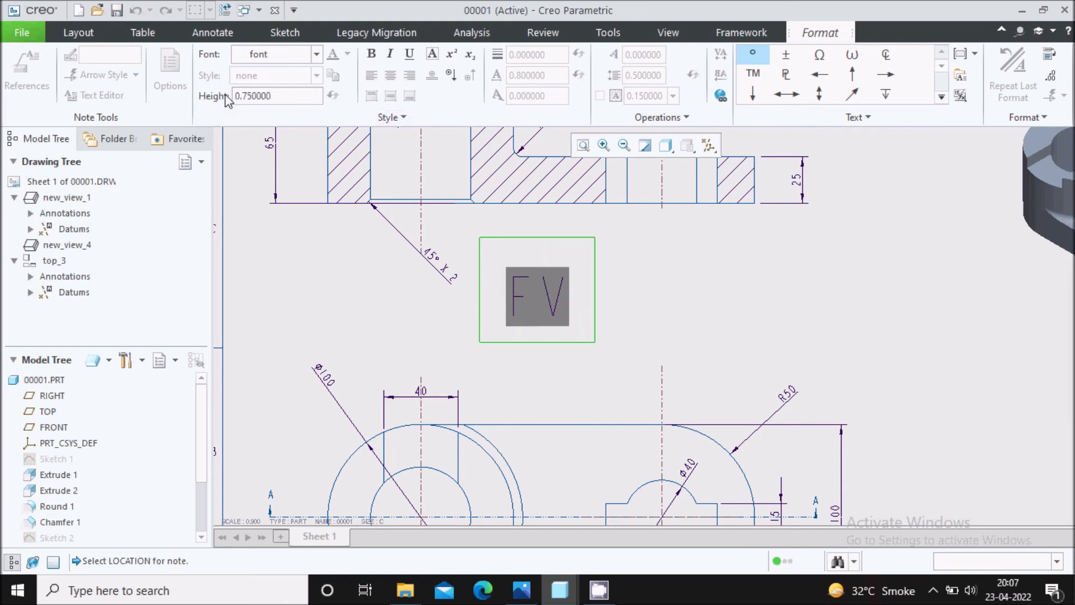
scroll(795, 347, "down", 5)
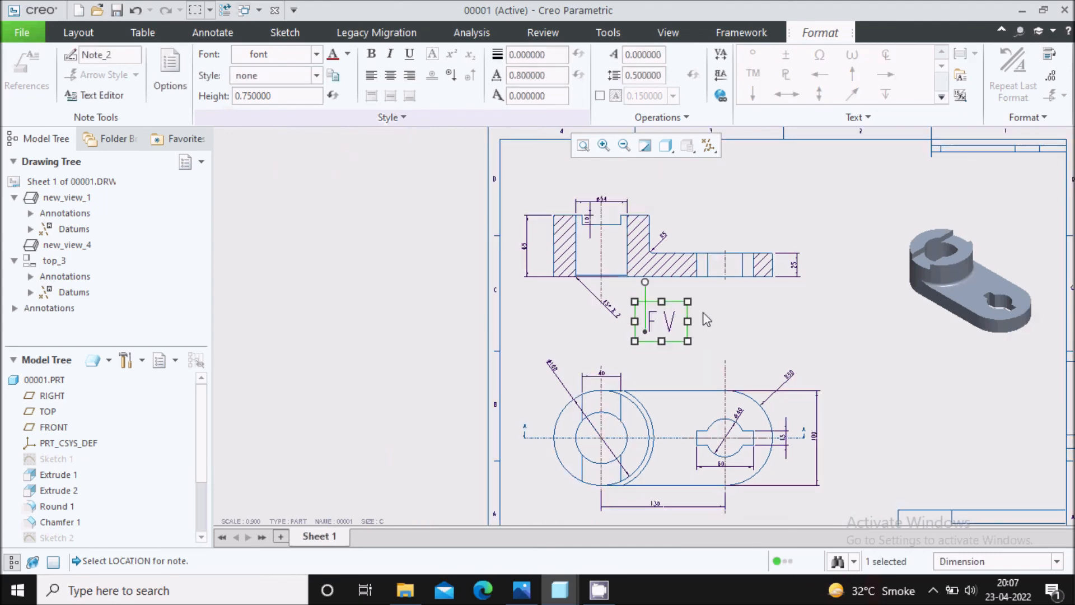
left_click(765, 291)
Place a note reading "TV" with text height 0.6 below the top view's 130 dimension.
scroll(550, 277, "up", 5)
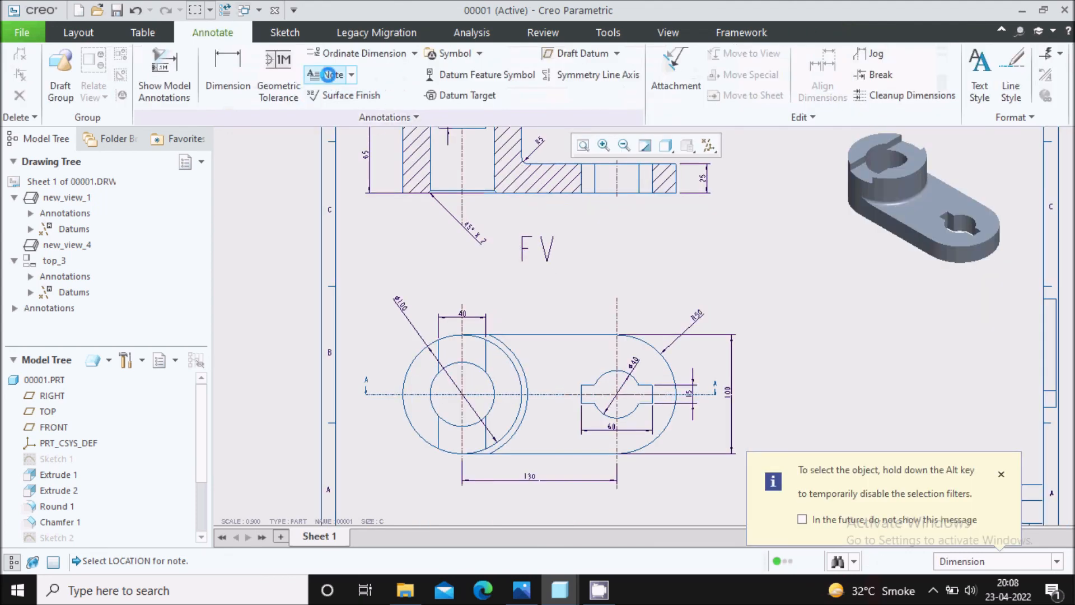
left_click(328, 75)
scroll(448, 207, "down", 3)
scroll(492, 411, "up", 4)
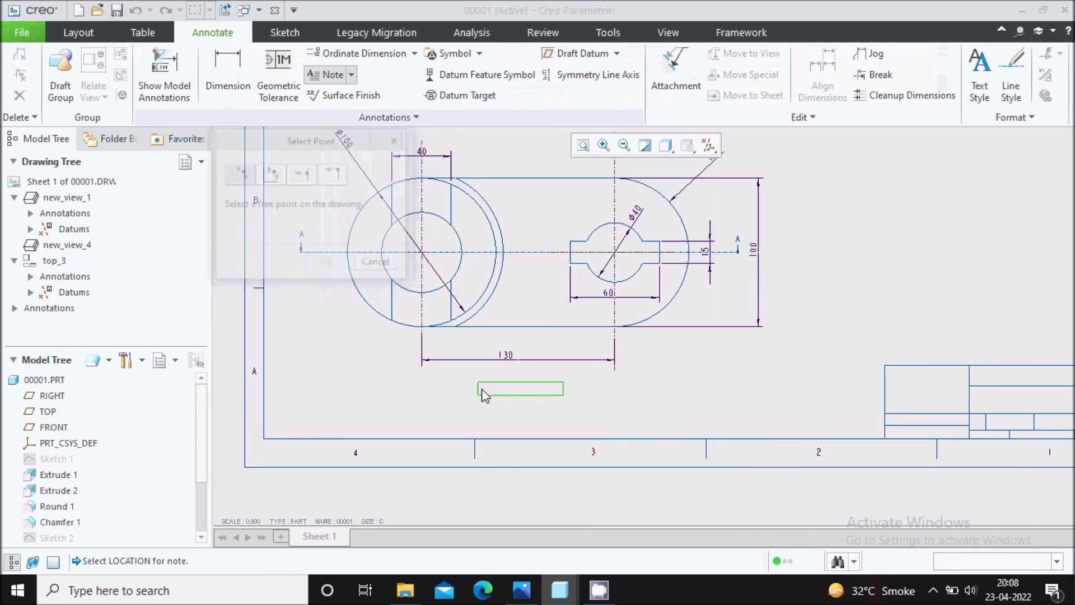
left_click(482, 390)
left_click_drag(276, 97, 222, 108)
type("0.6")
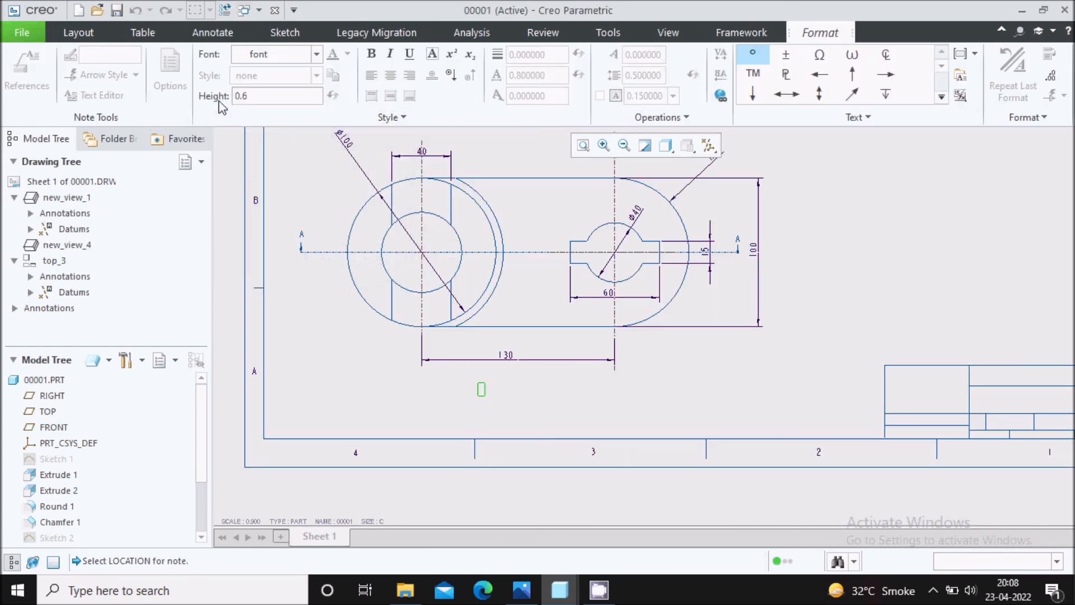
key("Return")
type("TV")
left_click(780, 358)
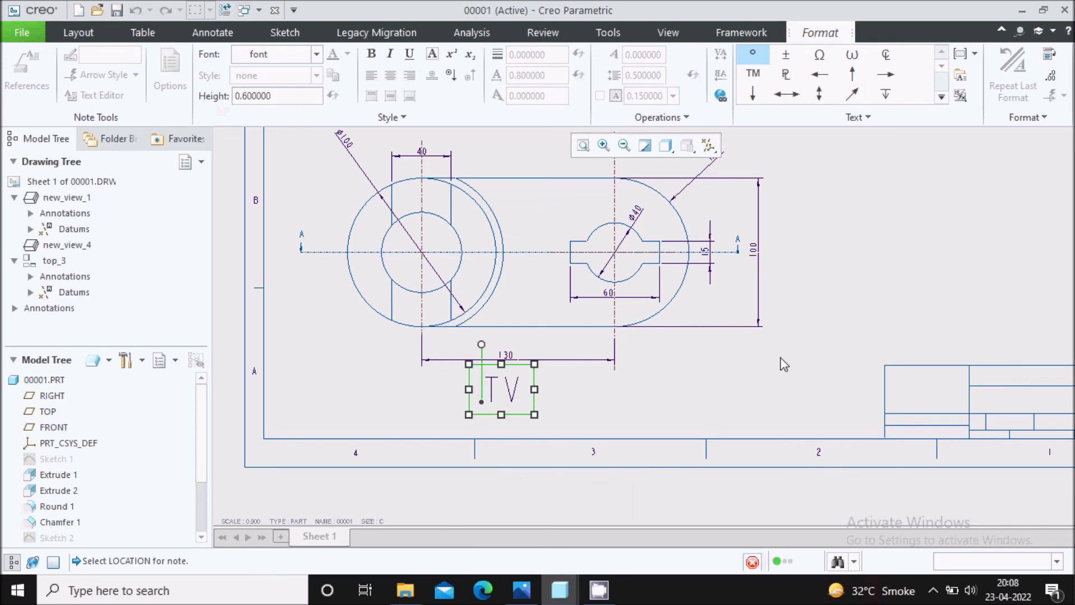
scroll(532, 428, "up", 3)
left_click(700, 317)
Add the note "ALL DIMENSIONS ARE IN MM" in the empty area just above the title block.
middle_click_drag(692, 290, 634, 318)
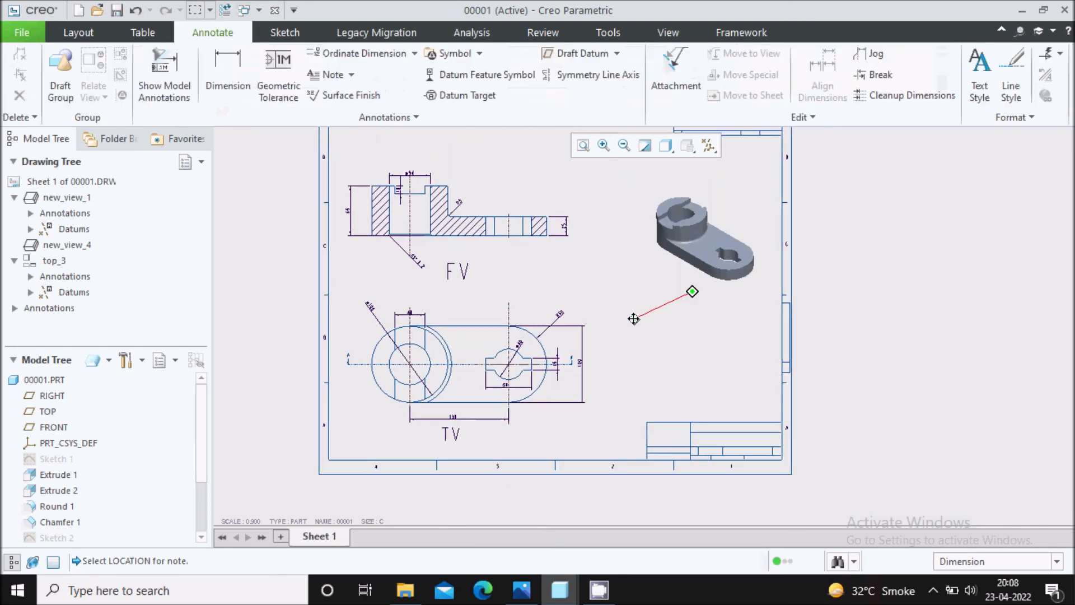
left_click(333, 75)
scroll(652, 387, "down", 2)
left_click(675, 392)
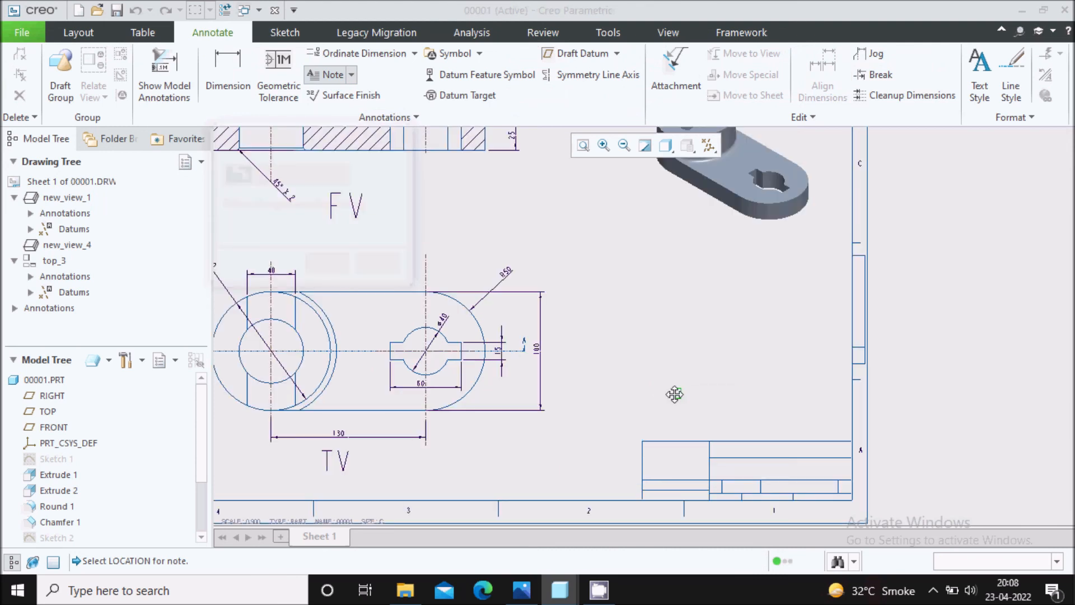
scroll(684, 401, "down", 2)
type("ALL")
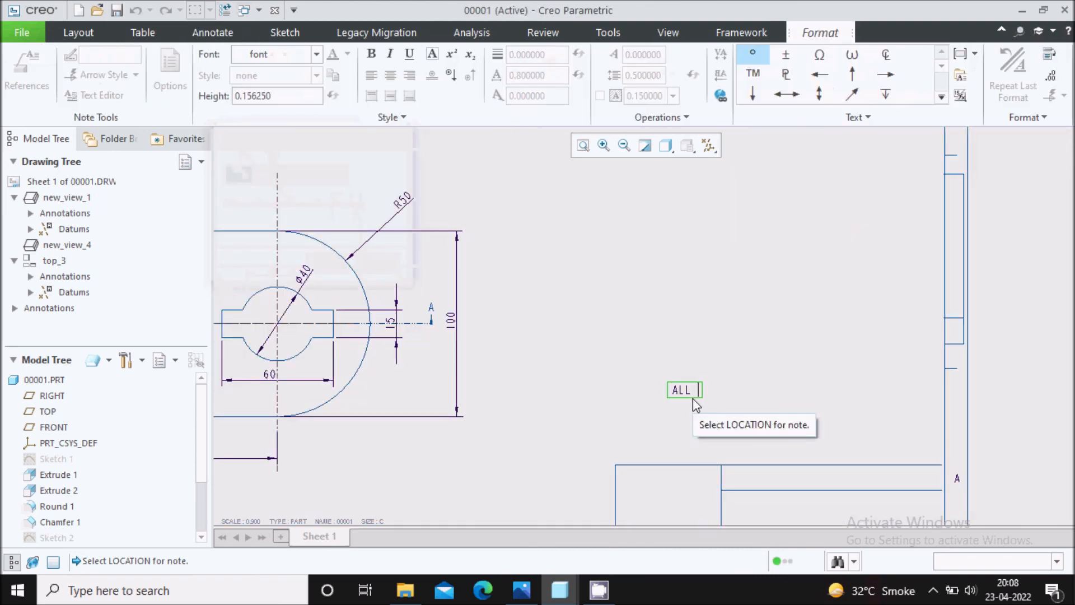
type(" DIMENSIONS AR")
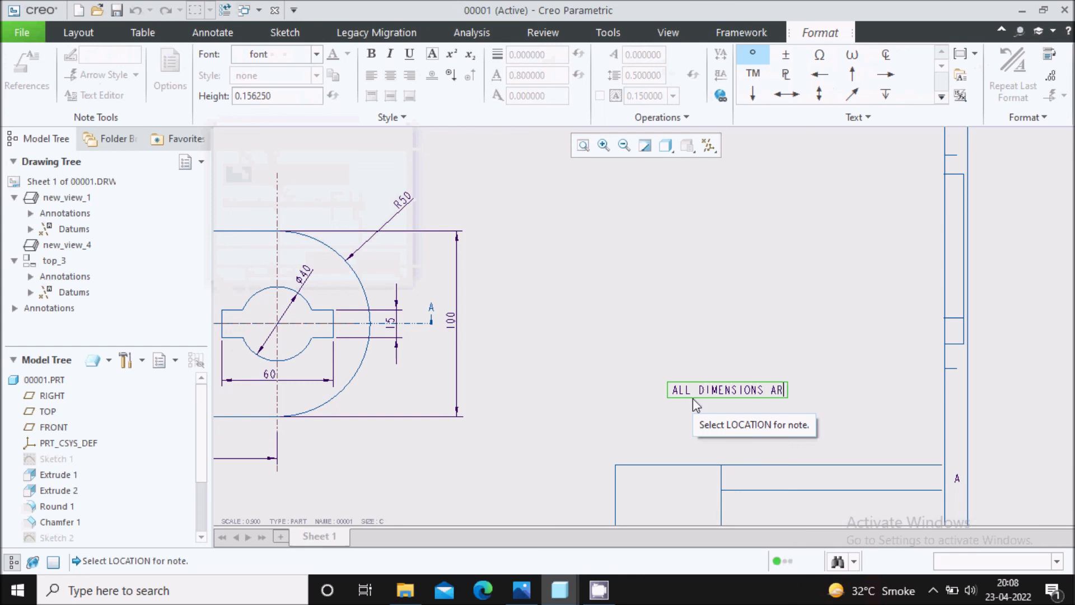
type("E IN MM")
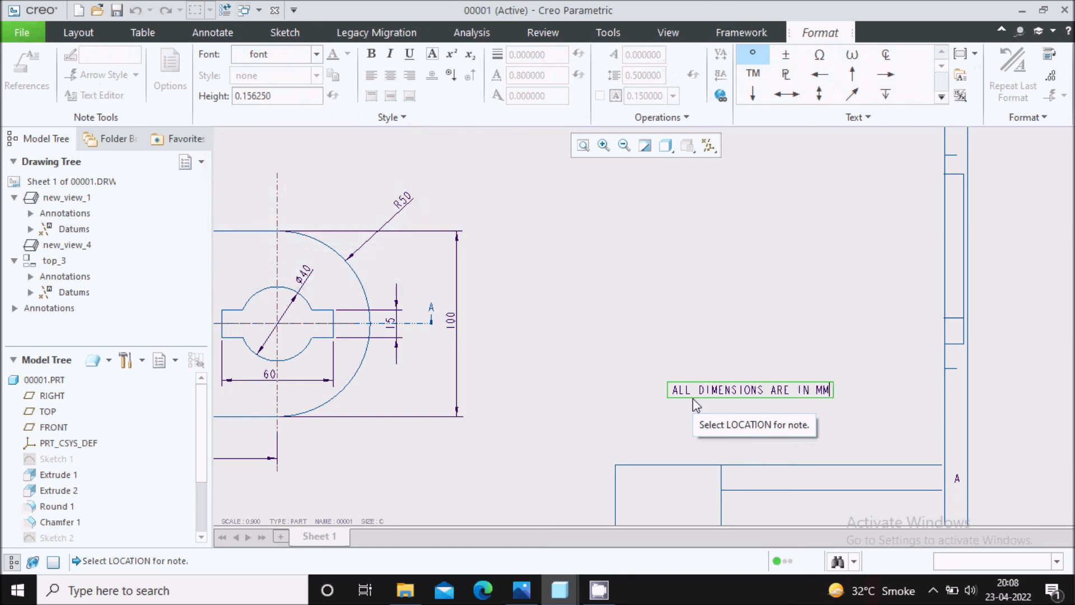
scroll(500, 347, "up", 2)
left_click(634, 312)
scroll(689, 330, "up", 2)
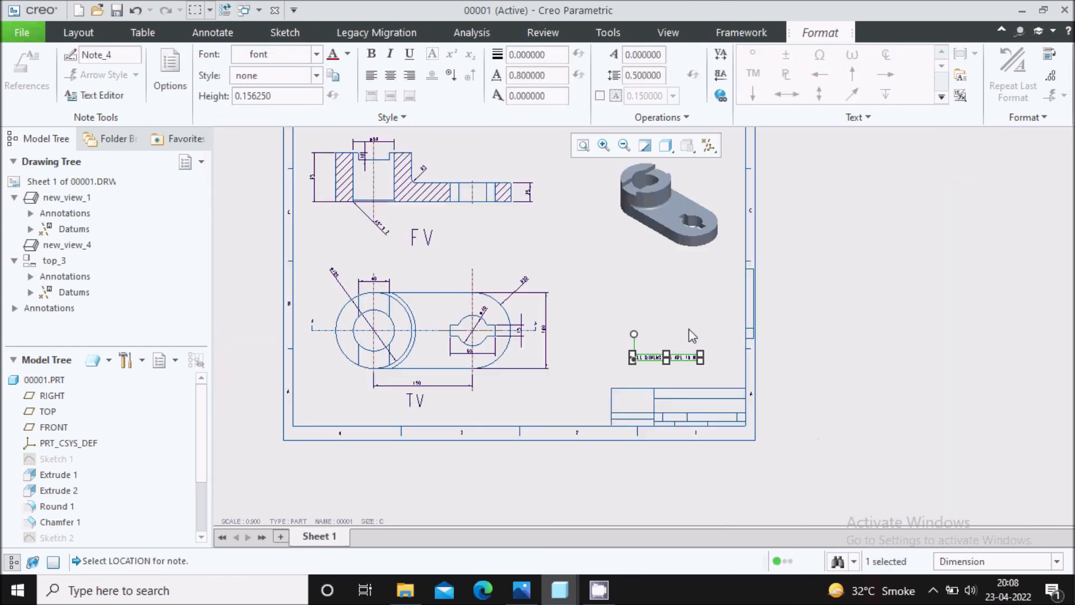
left_click(602, 285)
mouse_move(602, 285)
middle_mouse_down()
mouse_move(633, 329)
mouse_move(616, 339)
middle_mouse_up()
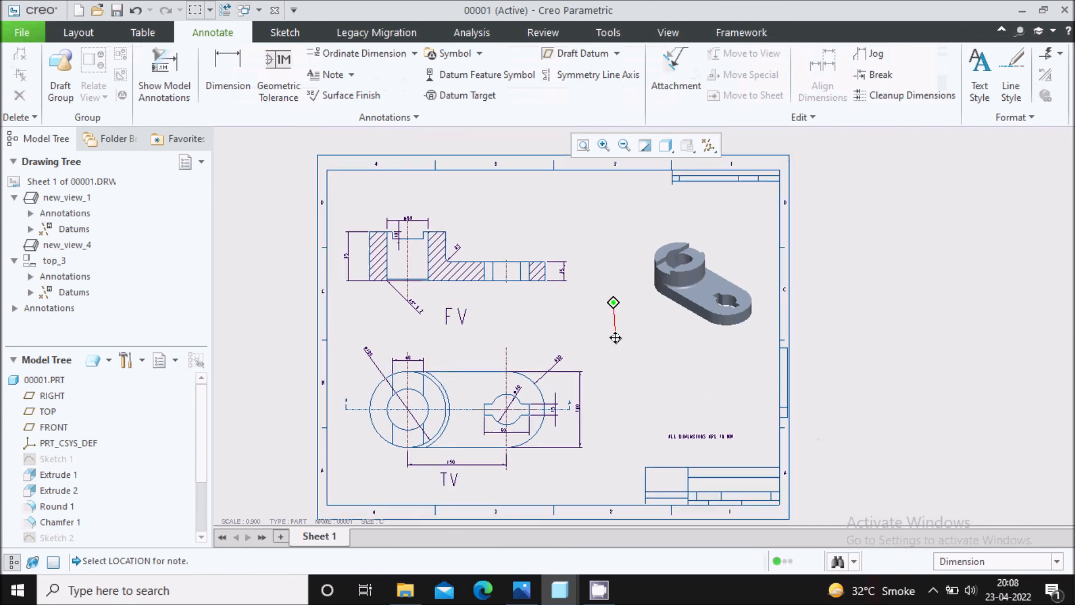
middle_click_drag(466, 446, 495, 388)
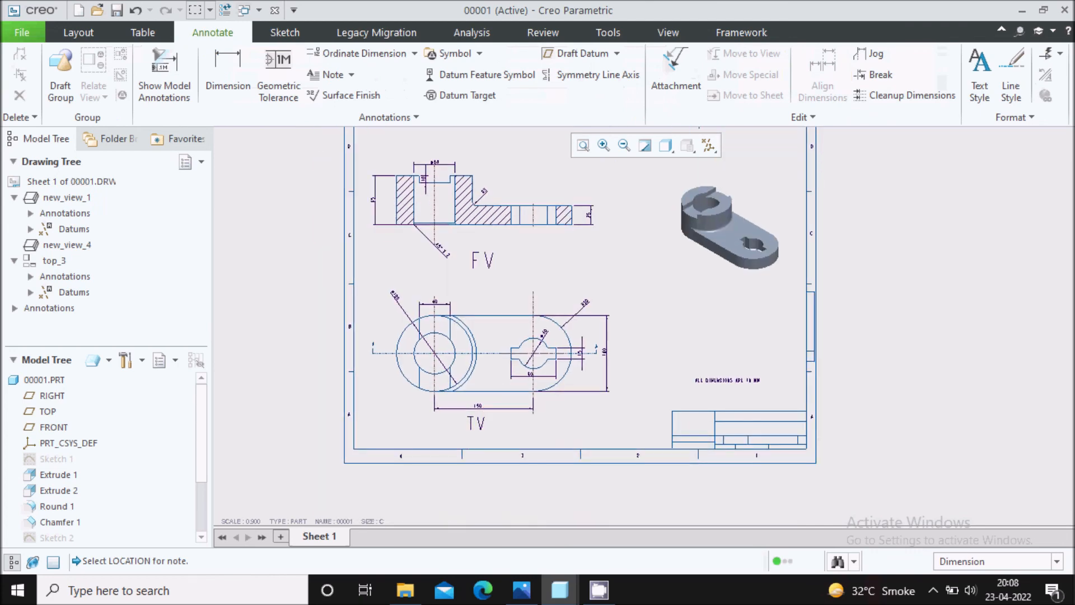
scroll(495, 388, "down", 2)
middle_click_drag(587, 320, 552, 442)
scroll(547, 269, "up", 2)
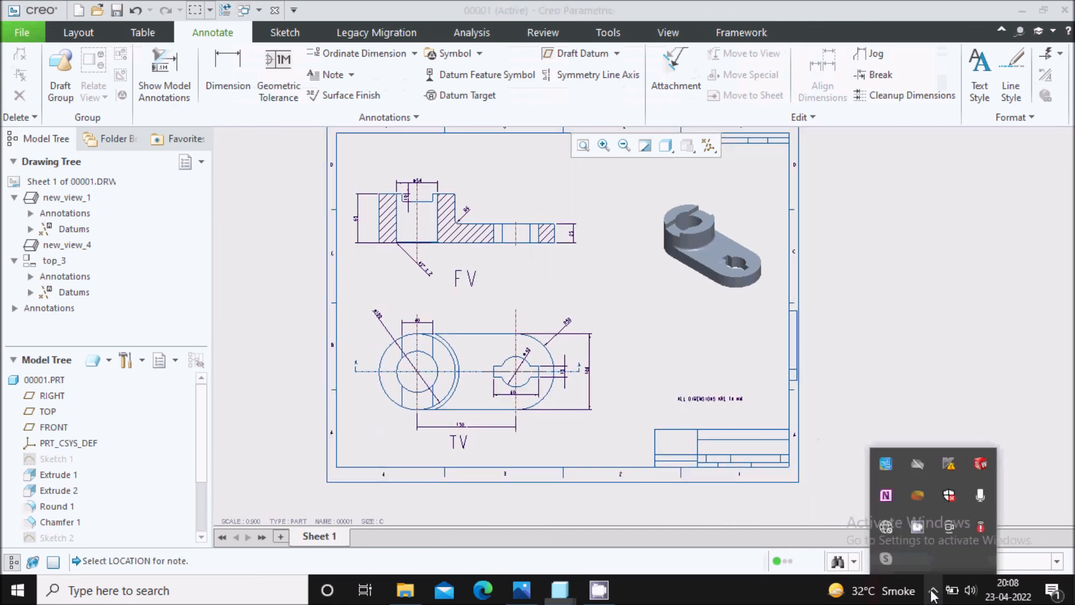